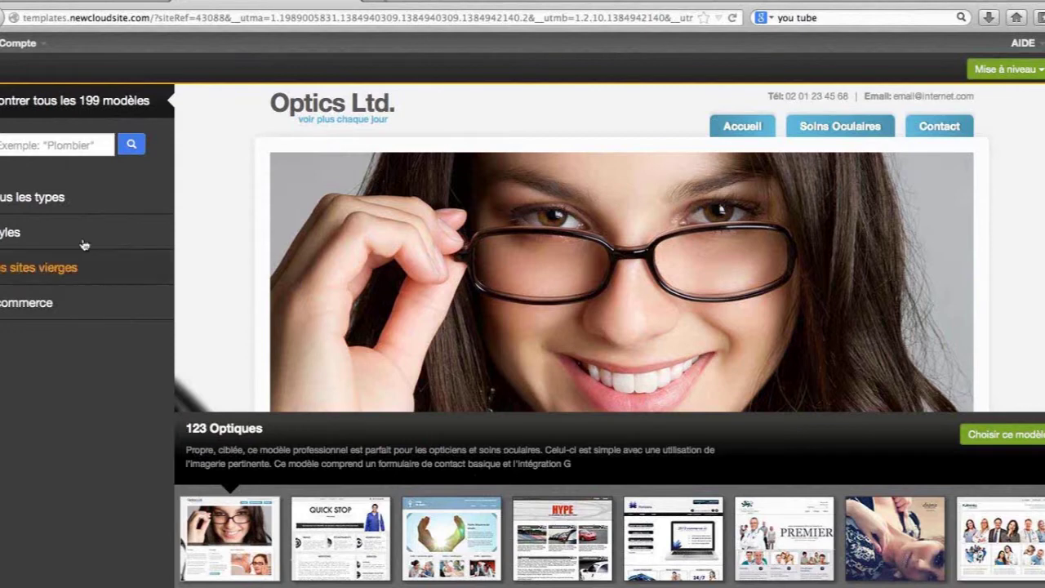
Filter the templates by Hôtels, Voyages et Tourisme and choose the Flottes de maison template for the site
click(38, 192)
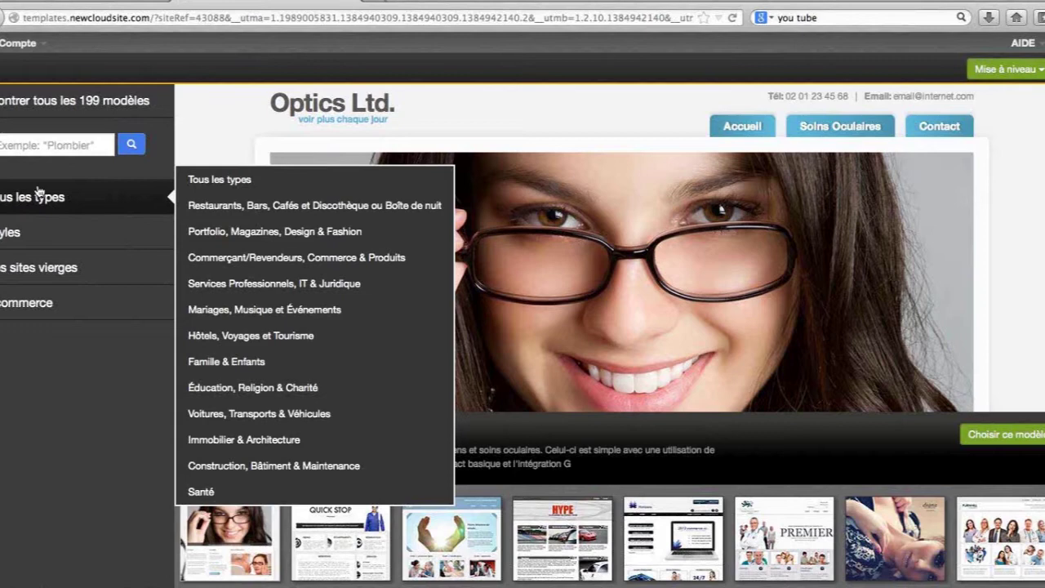
click(254, 335)
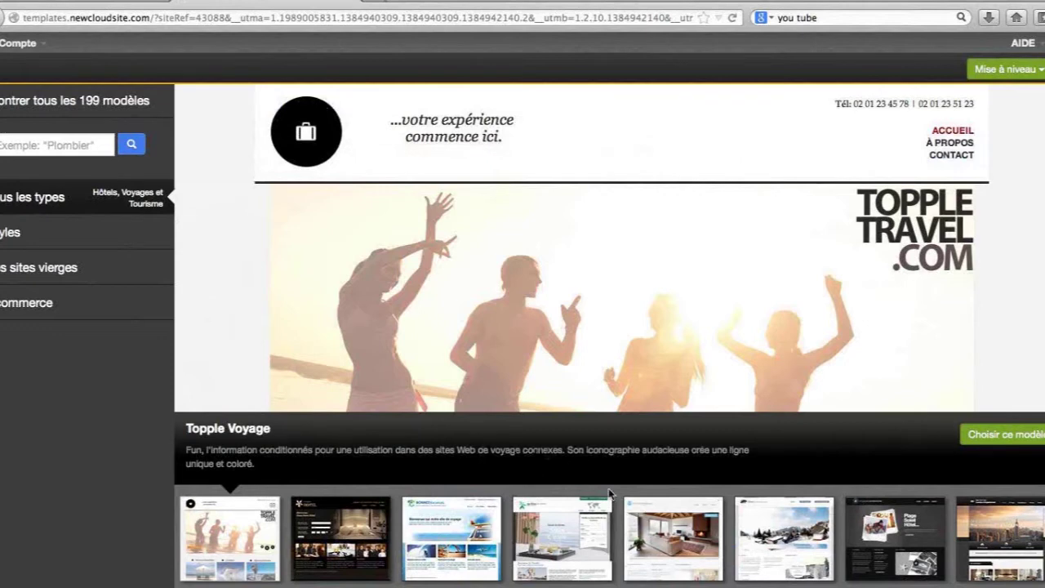
click(677, 539)
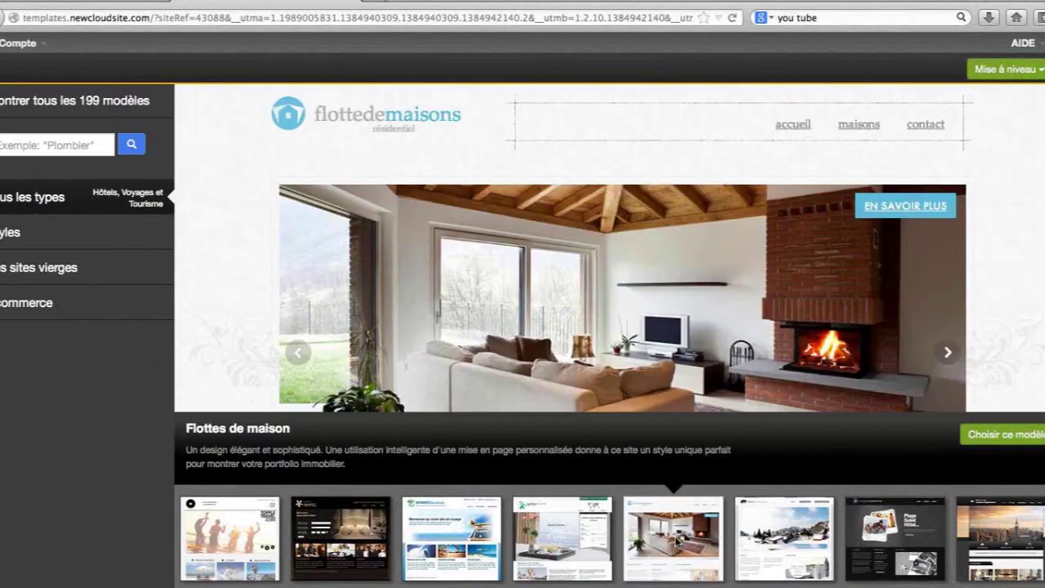
click(1001, 446)
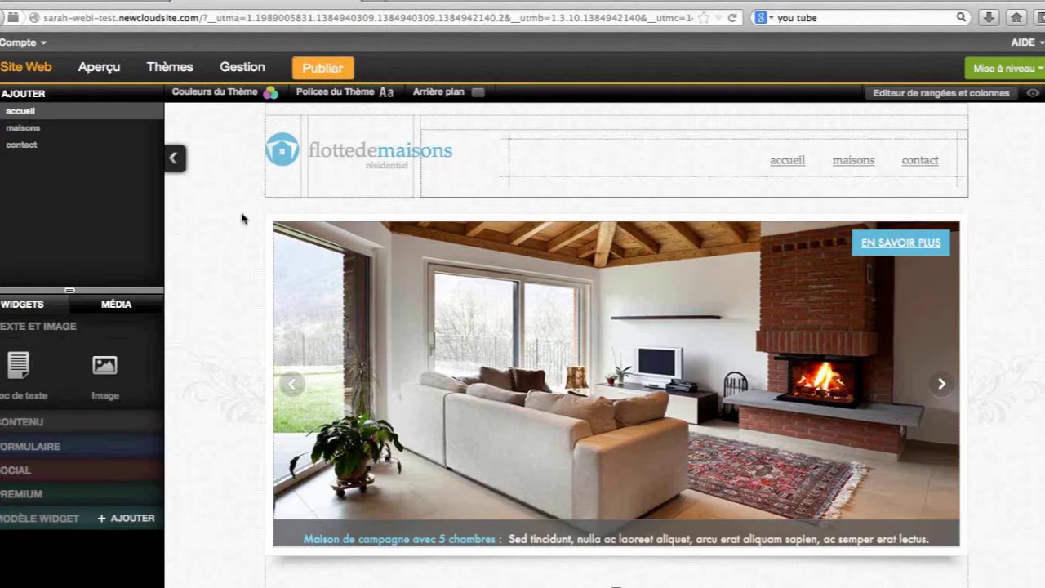
Inspect the locked header section of the home page and preview the site
click(320, 188)
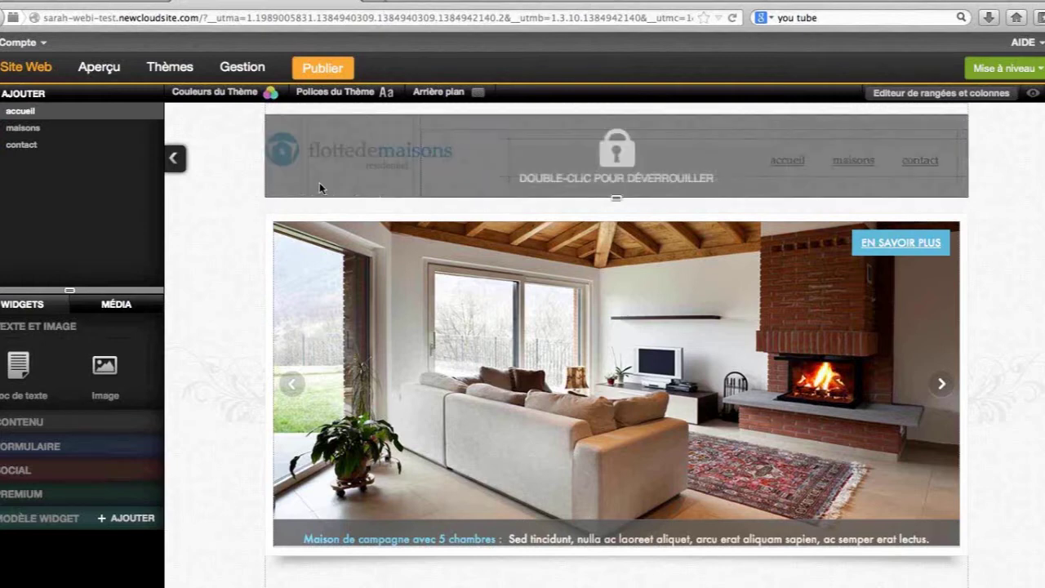
double_click(319, 183)
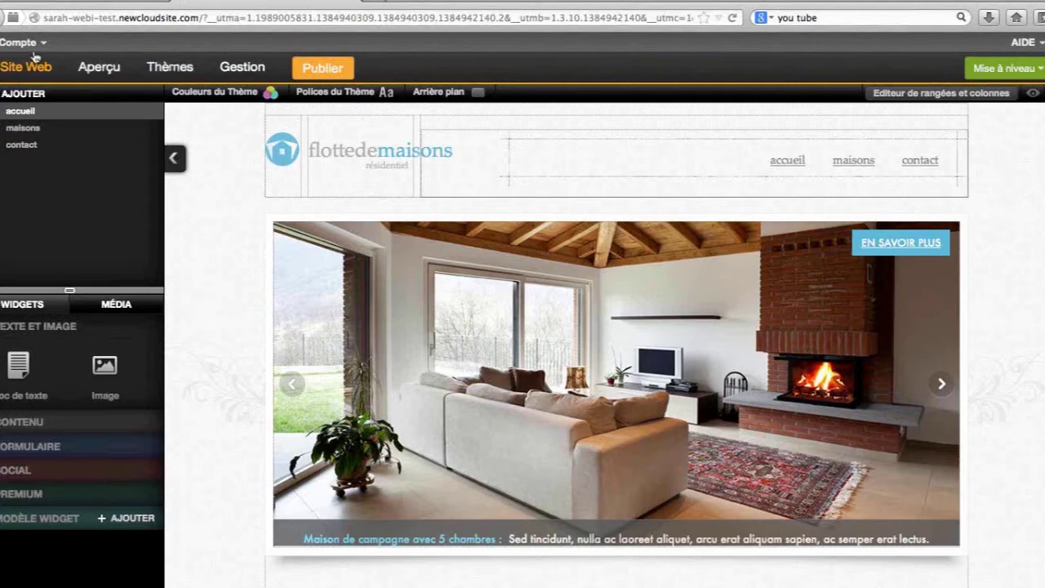
click(98, 72)
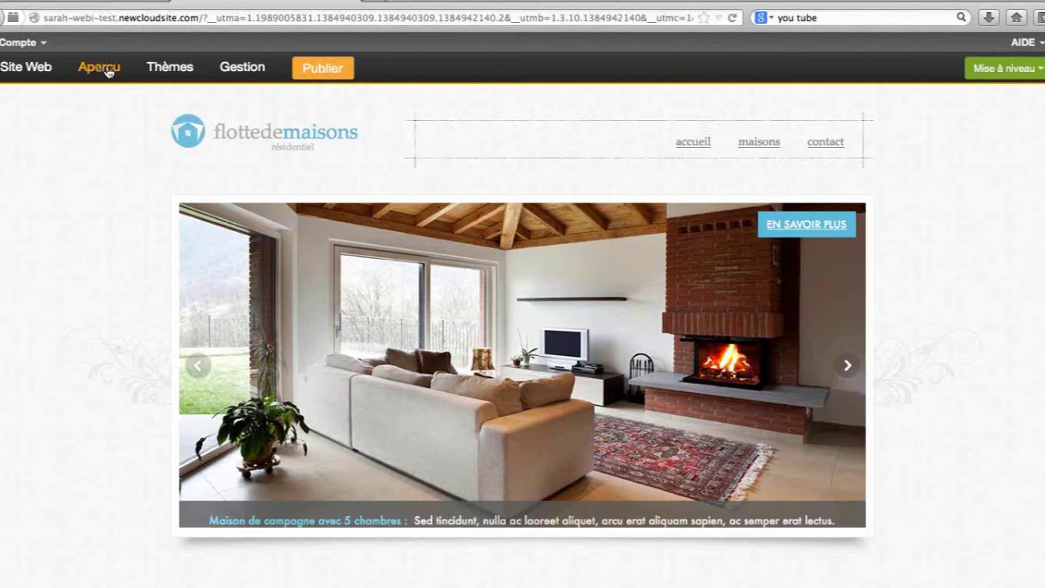
Browse the available site themes forward and back to the start without applying one
click(168, 71)
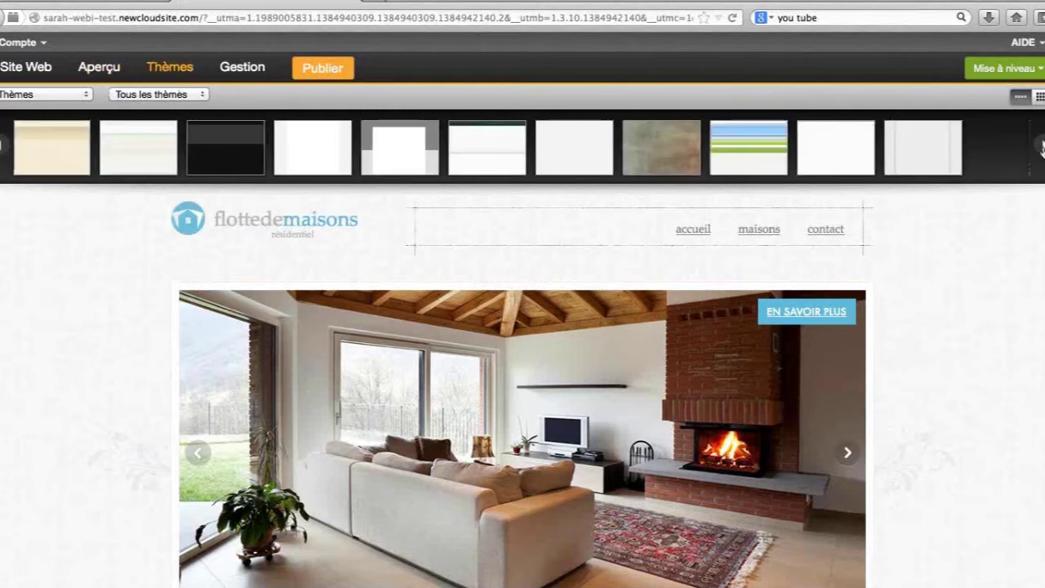
click(1041, 146)
click(1042, 145)
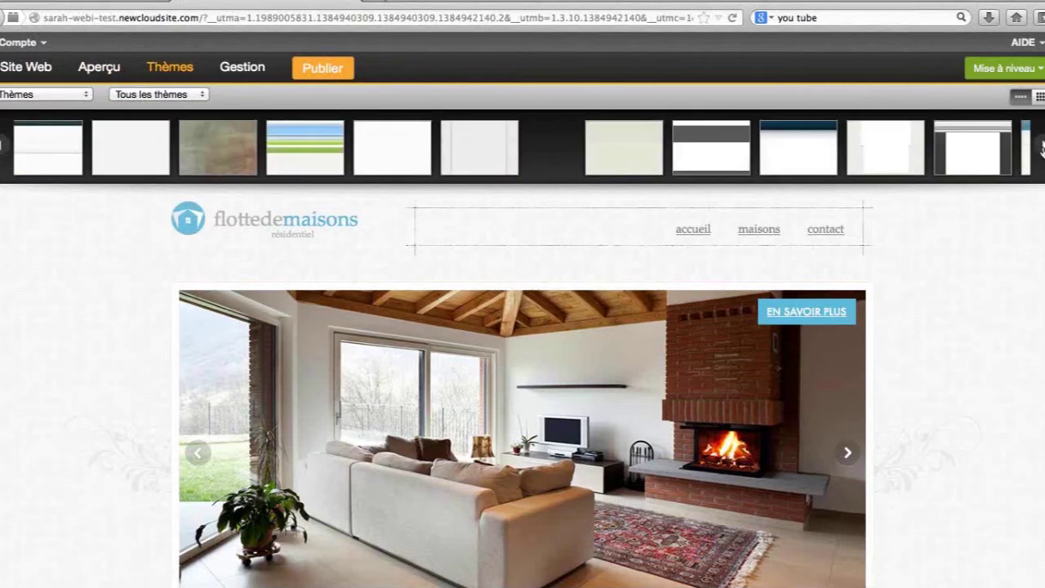
click(1041, 145)
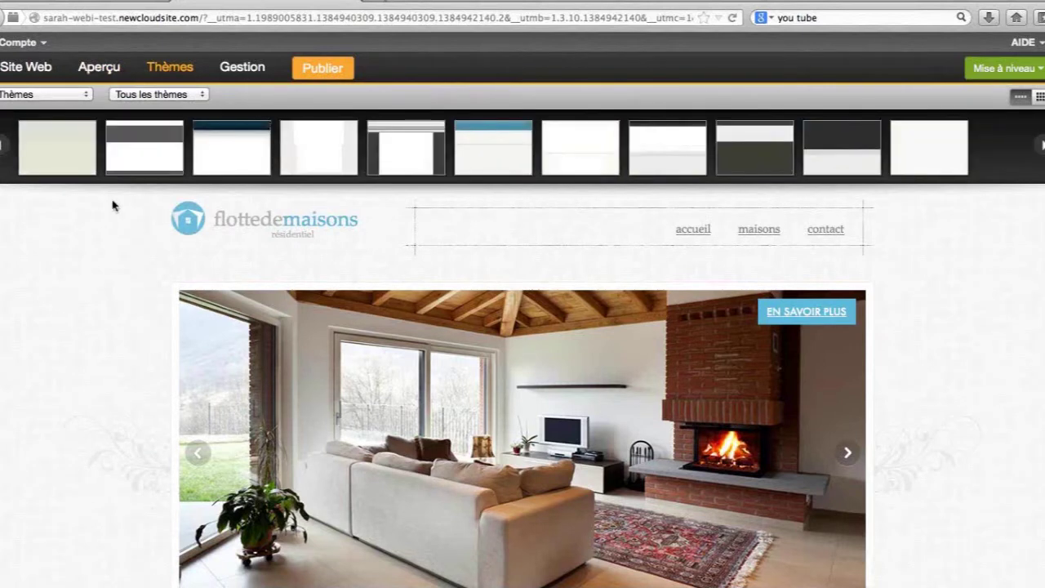
click(4, 147)
click(5, 147)
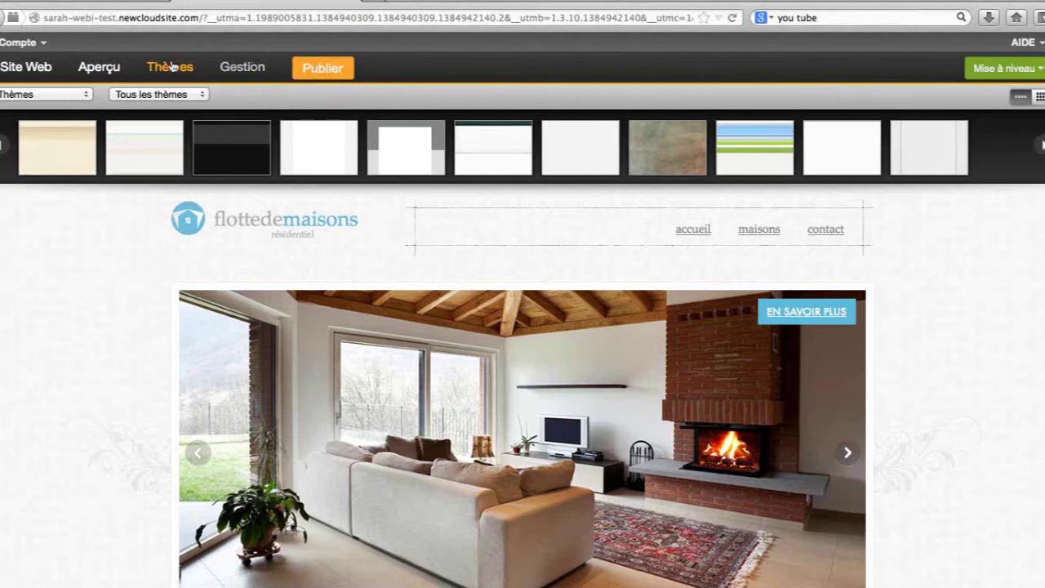
Return to the site editor and look at the options for adding a page or folder
click(39, 76)
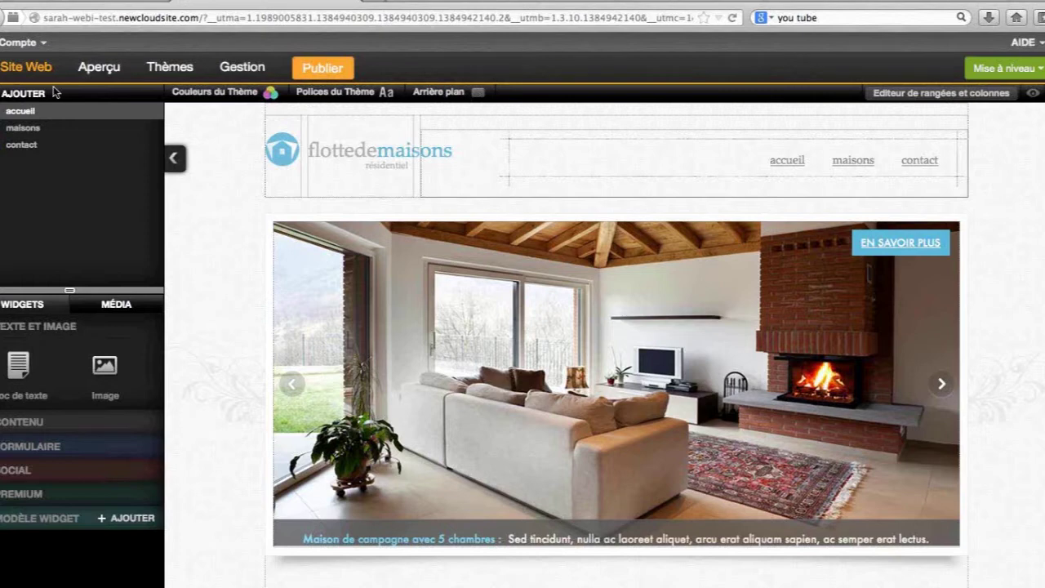
click(10, 97)
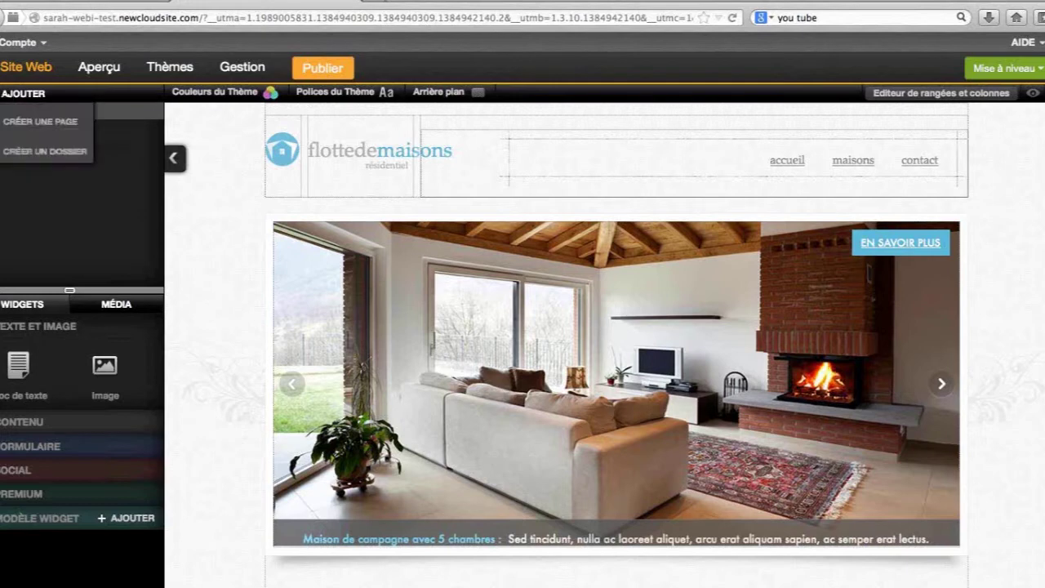
click(149, 183)
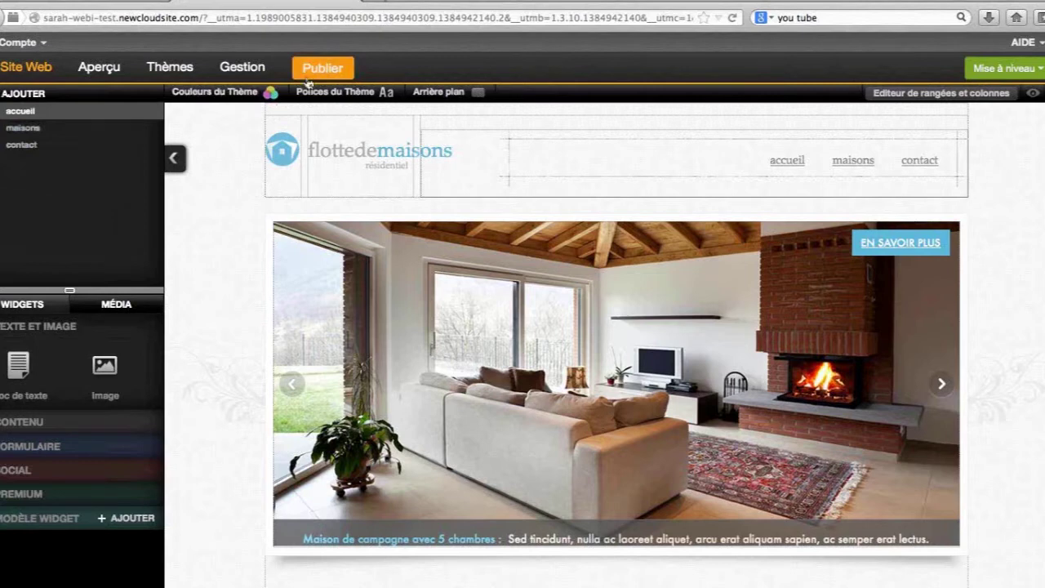
Try the Minime 1 colour swatch on the theme and switch back to Moderne 6
click(240, 98)
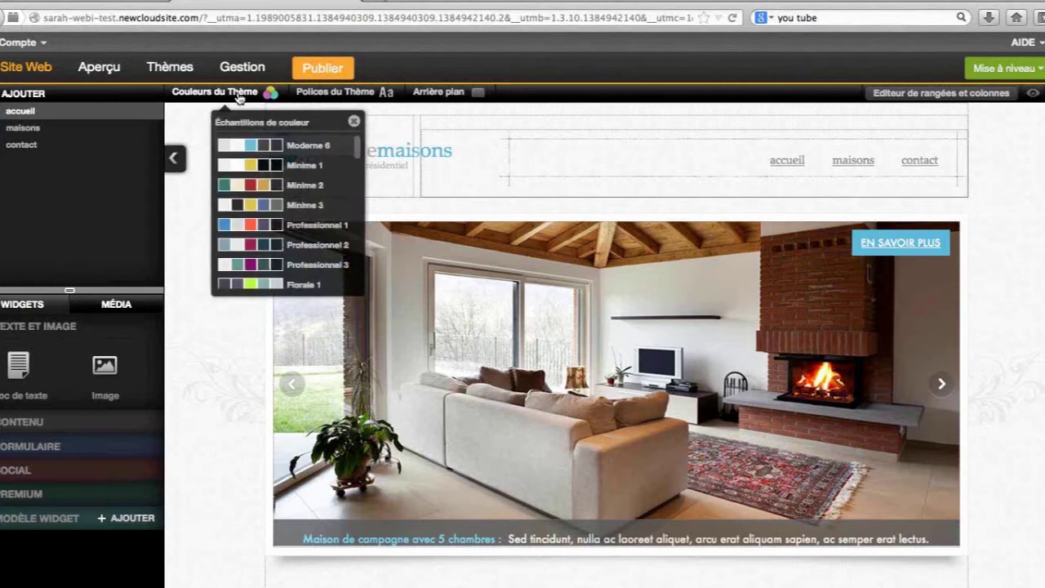
click(301, 168)
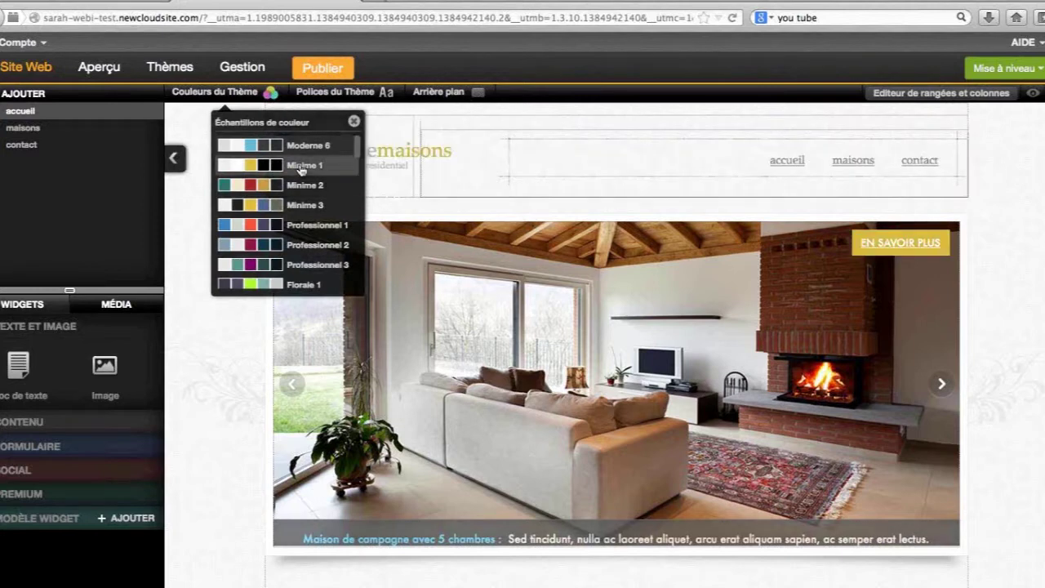
double_click(405, 171)
click(725, 286)
click(312, 148)
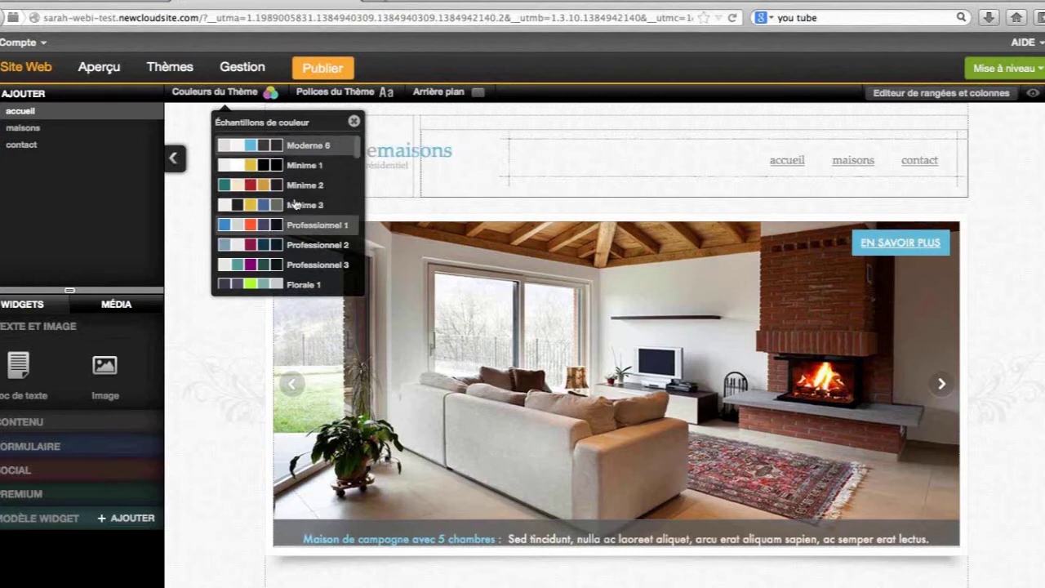
Browse the list of theme fonts
click(335, 92)
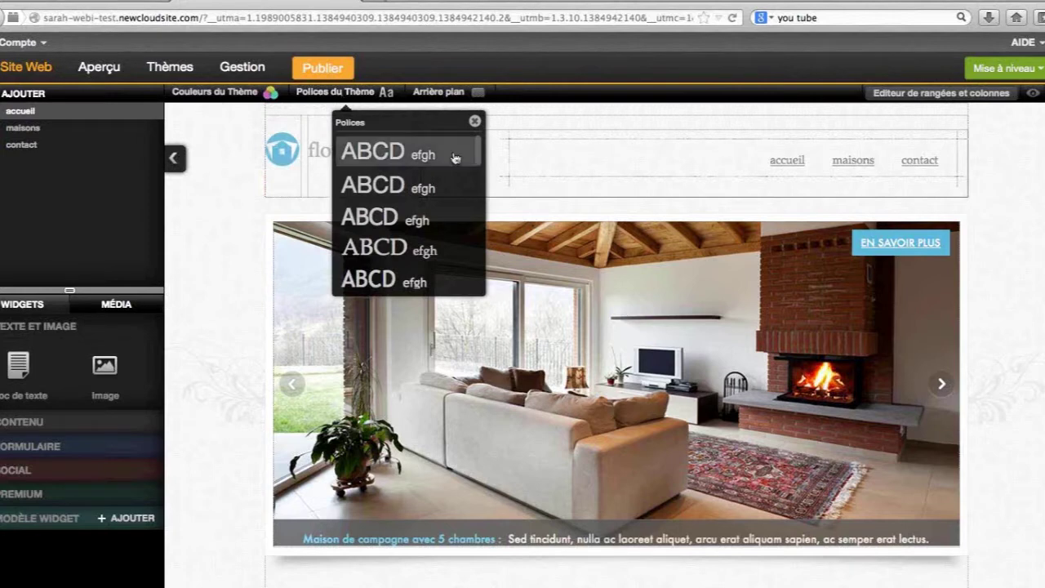
scroll(480, 187, down, 2)
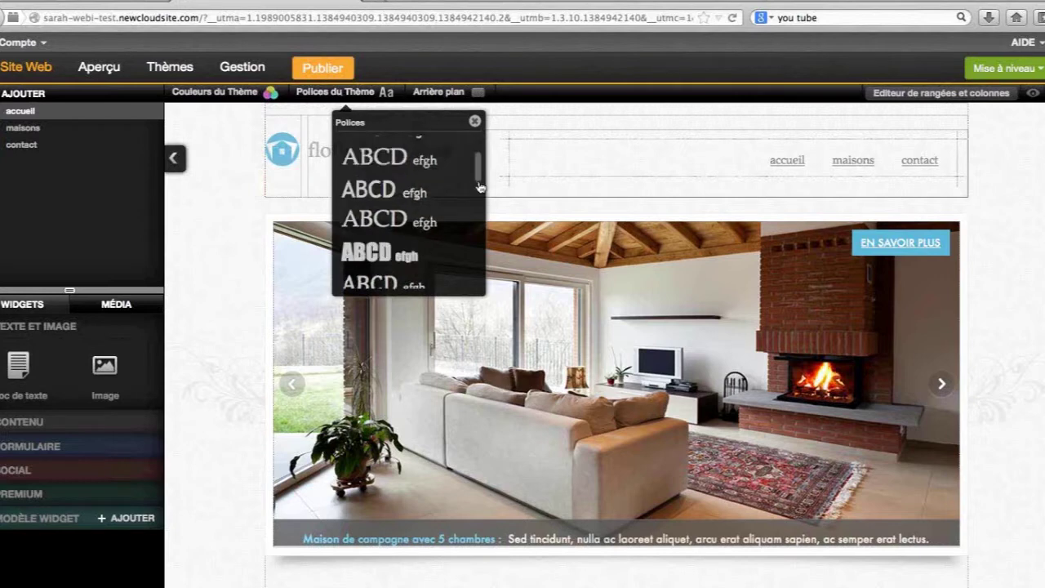
scroll(480, 191, down, 3)
scroll(480, 199, down, 2)
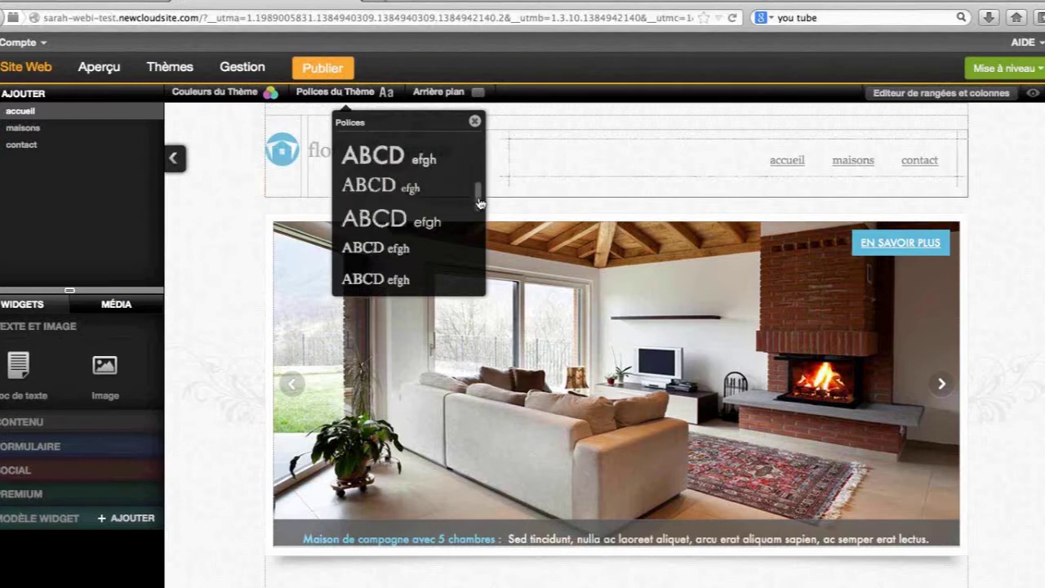
Review the theme background types and delete the current background image
click(422, 94)
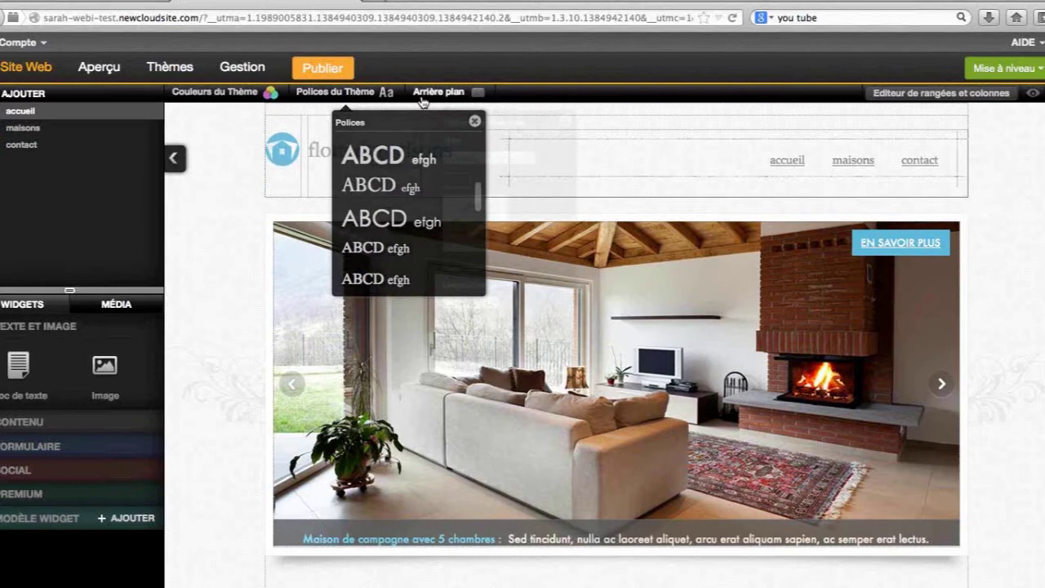
click(423, 94)
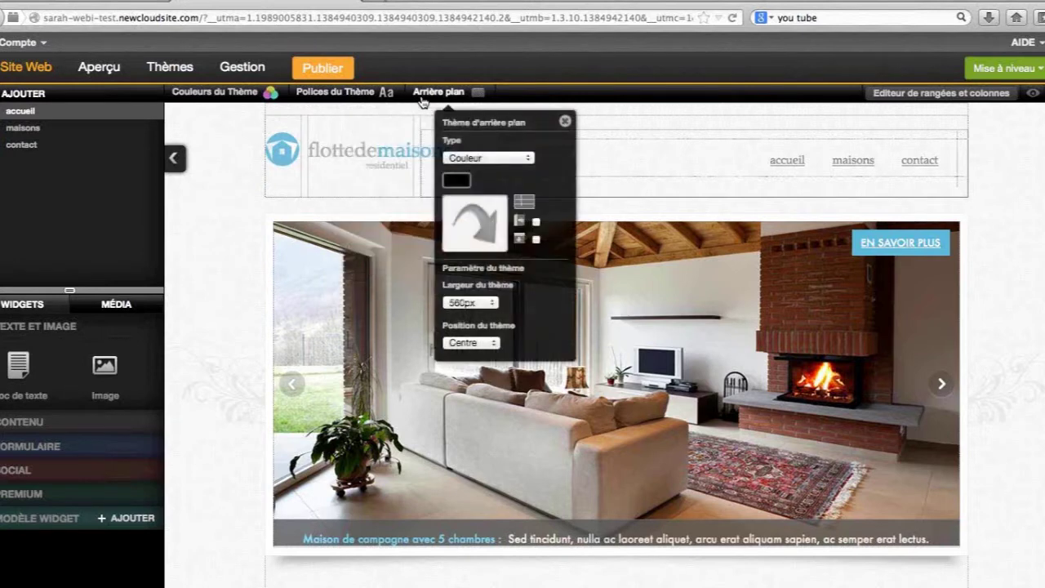
click(488, 158)
click(498, 153)
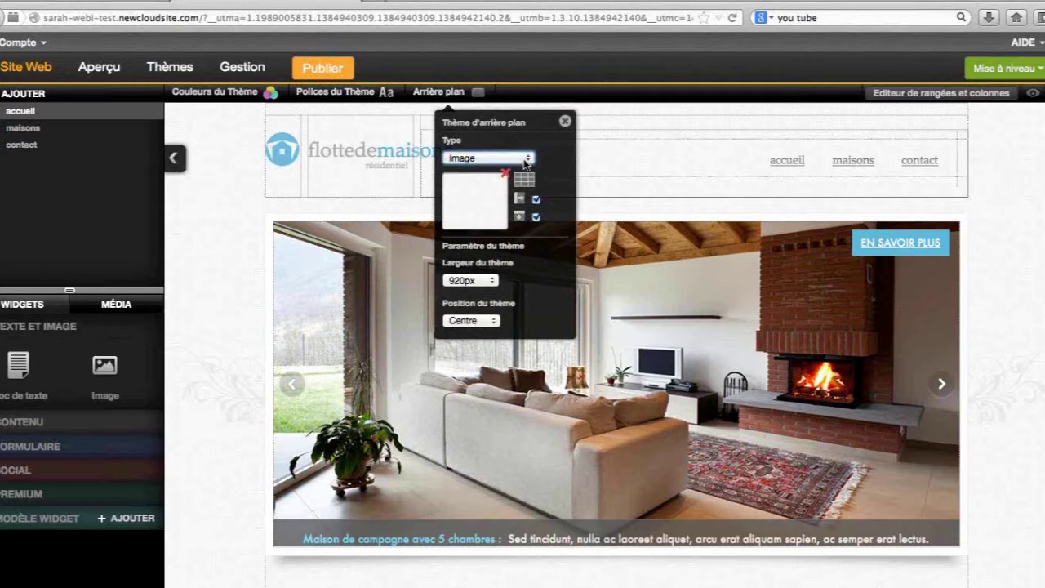
click(526, 163)
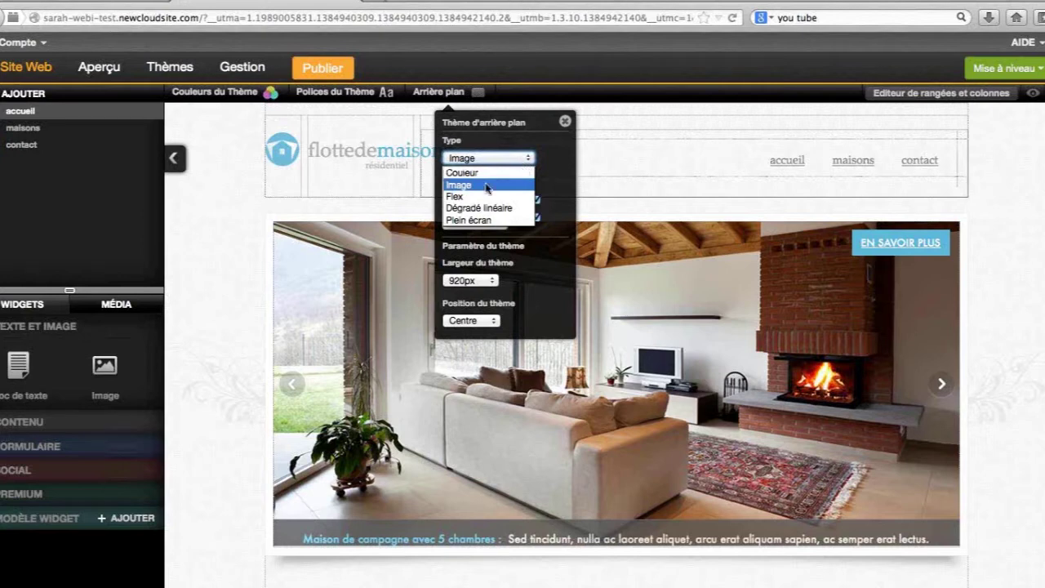
click(551, 172)
click(506, 178)
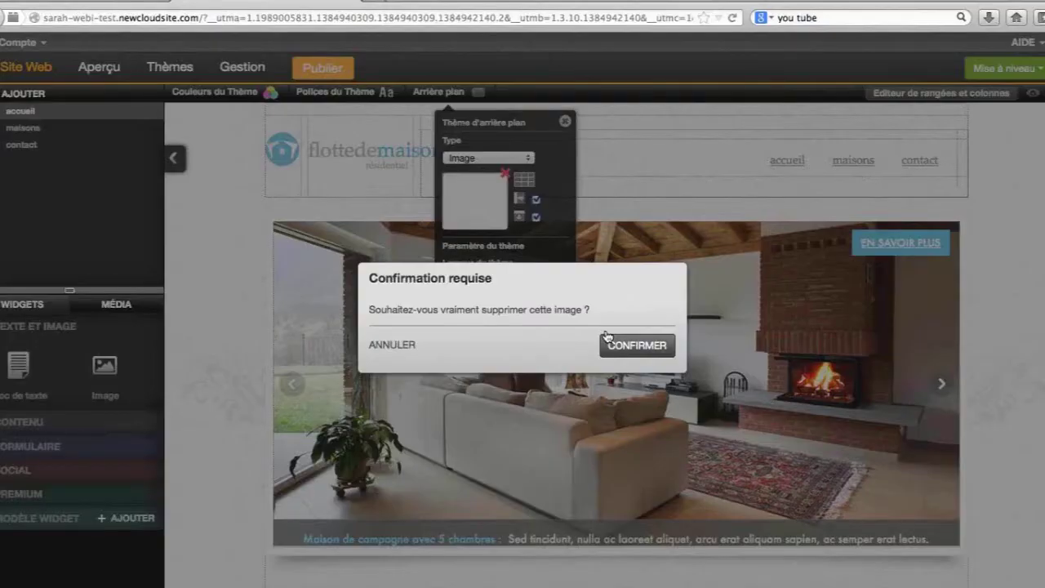
click(608, 346)
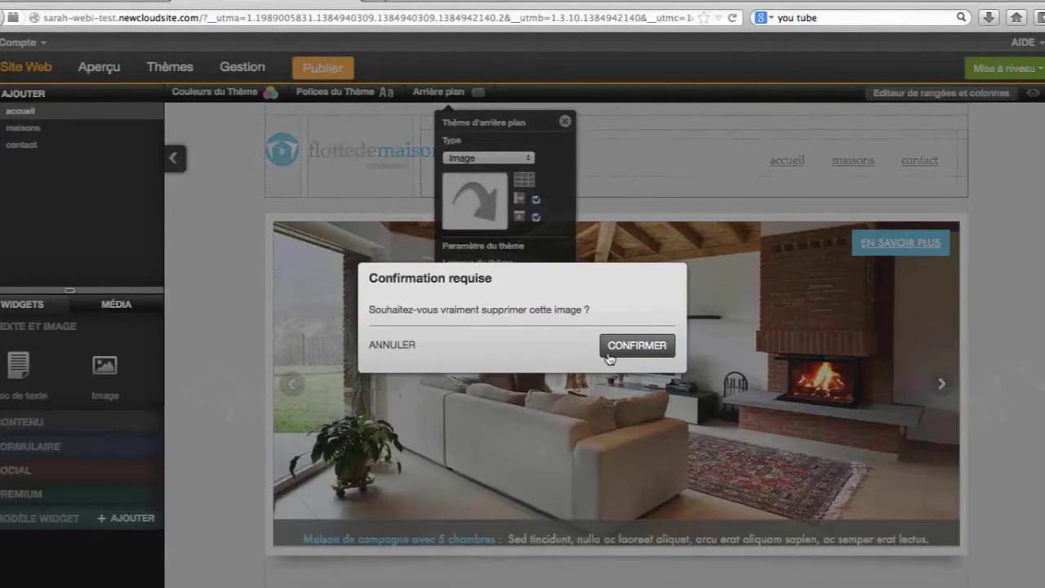
click(608, 349)
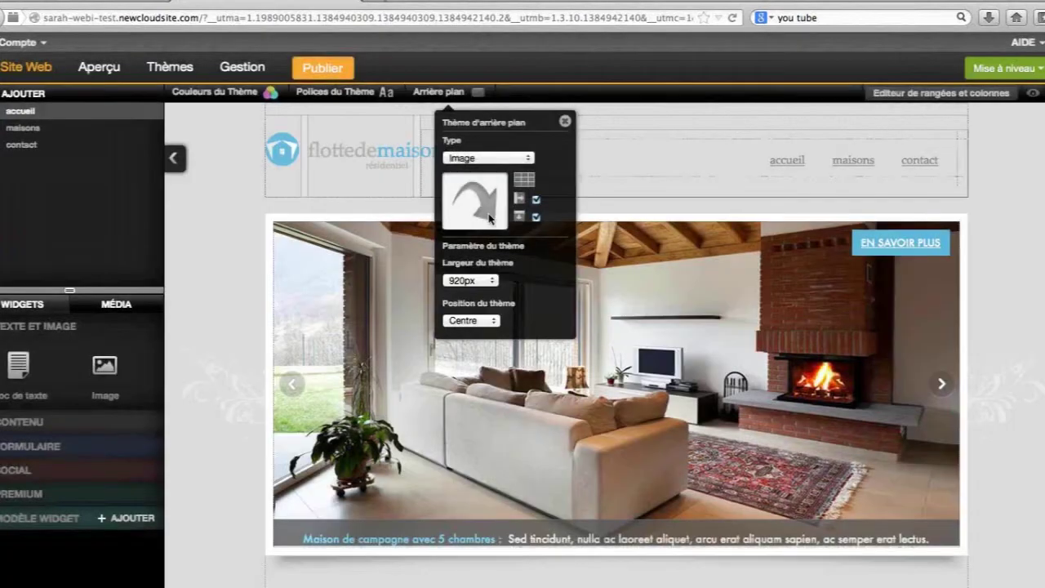
Set the theme background type to Couleur with the light cyan colour 94ffff
click(503, 160)
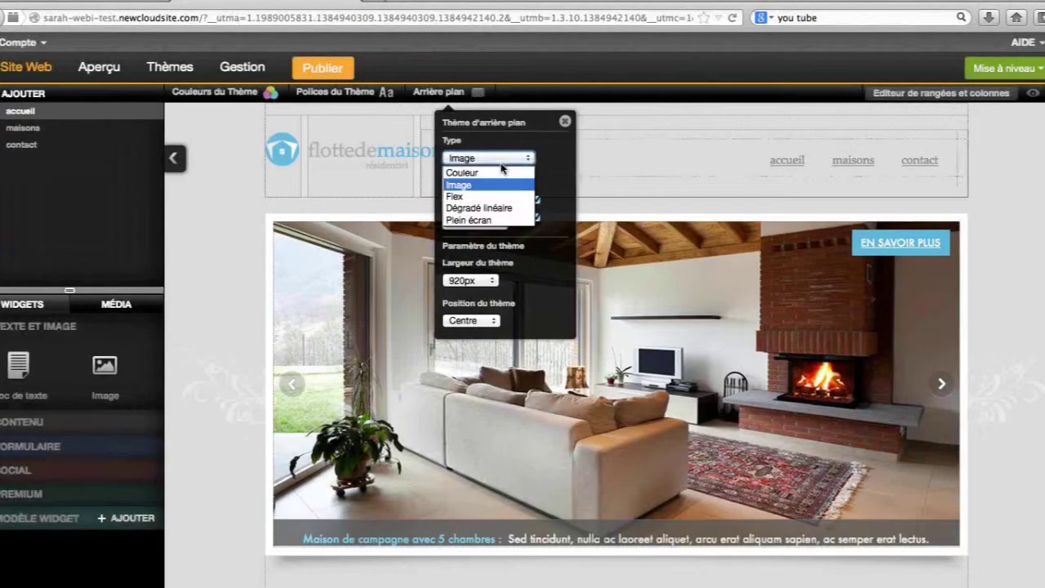
click(503, 173)
click(677, 186)
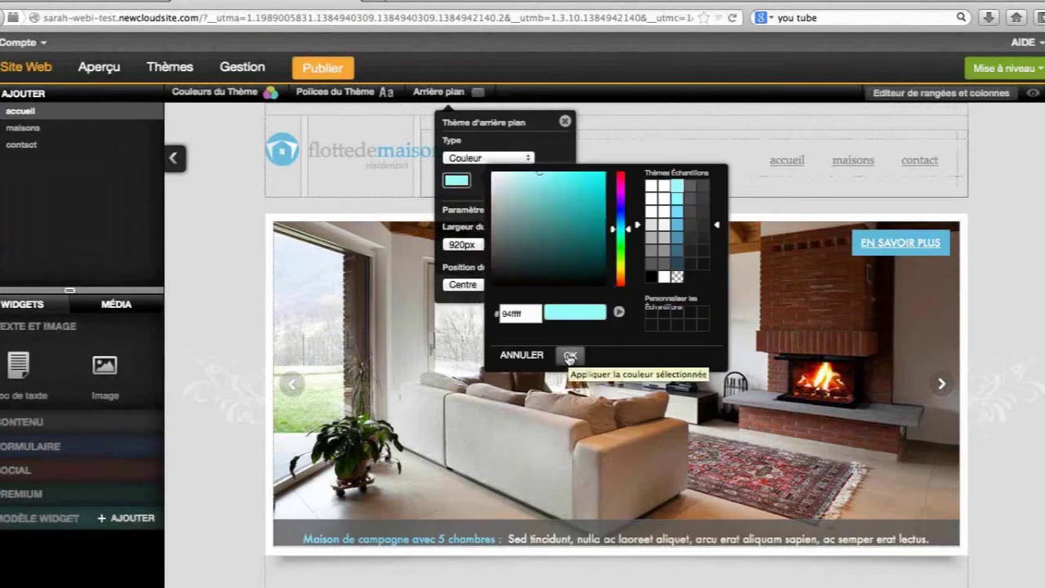
click(570, 356)
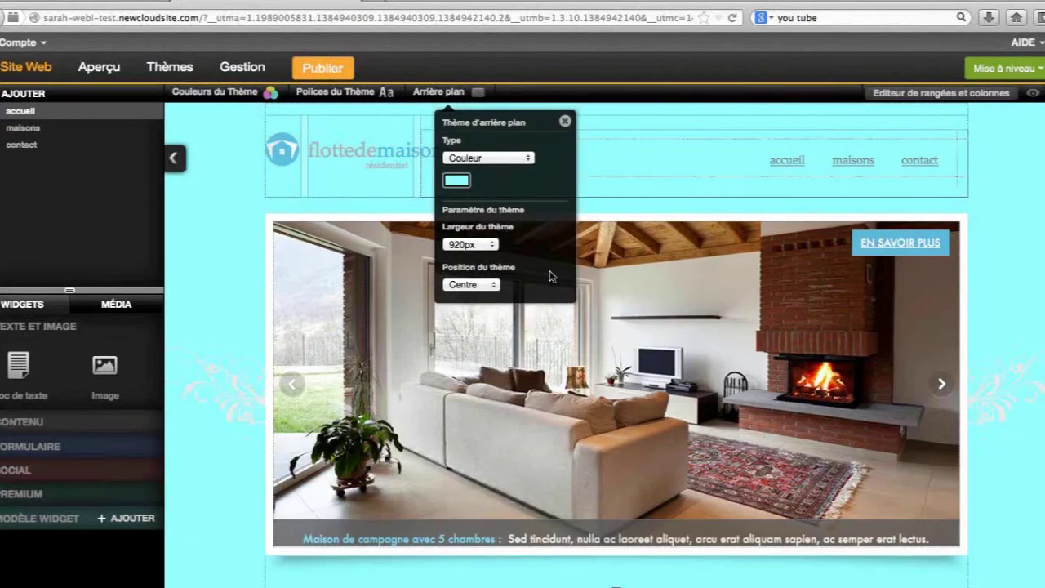
Set the background type to Image and upload paysage1.jpg from the Pictures webinar folder to the site's media library
click(512, 159)
click(504, 184)
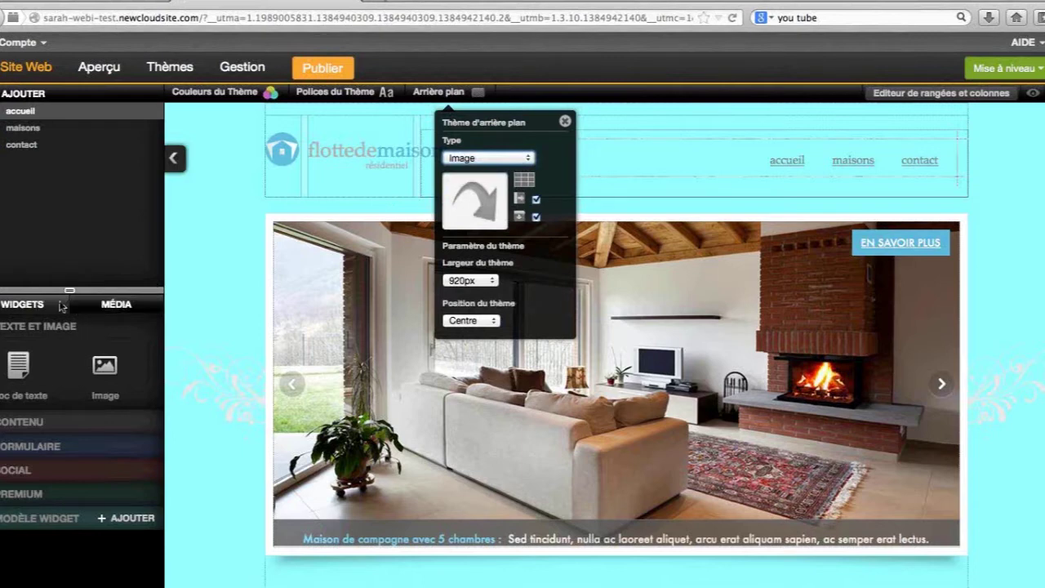
click(99, 307)
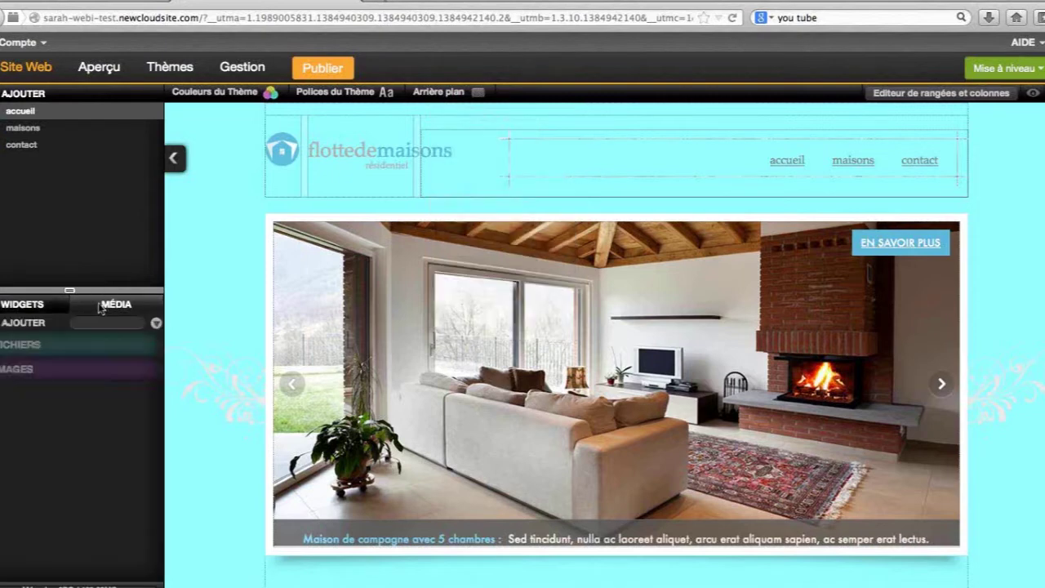
click(24, 324)
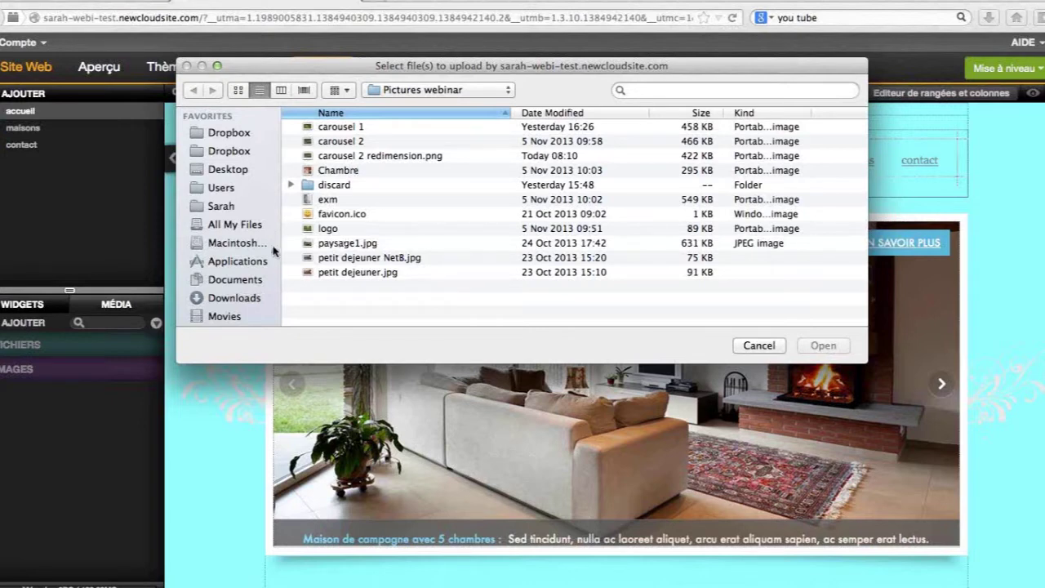
click(333, 244)
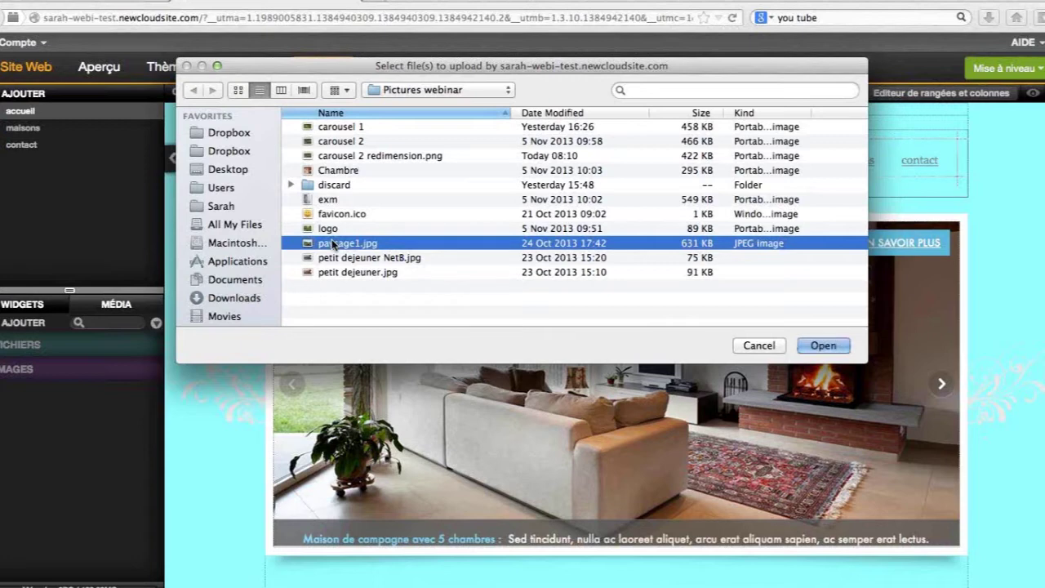
click(810, 347)
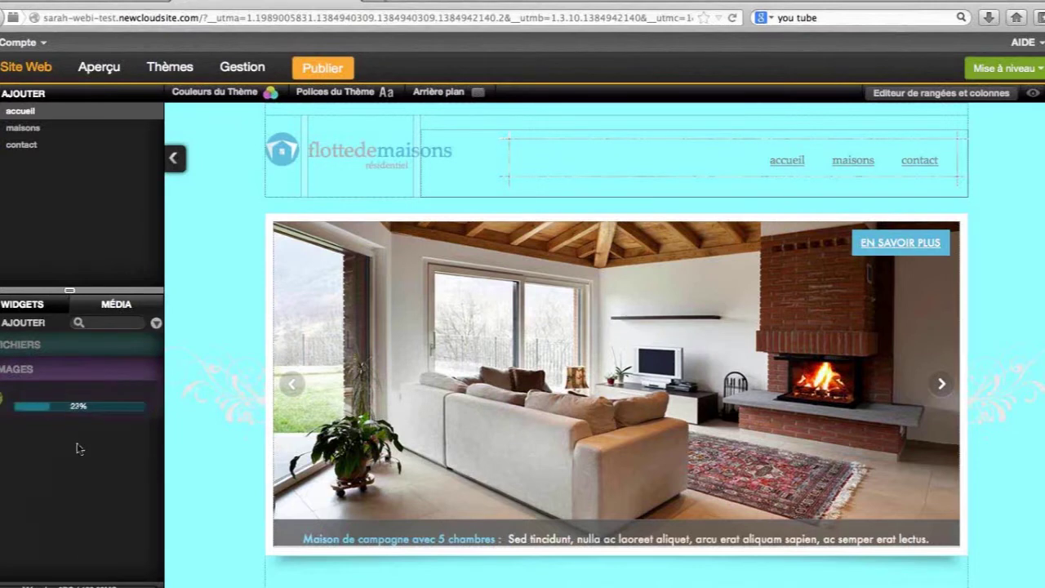
Use the uploaded paysage1_3.jpg from the media library as the theme background, with the type set to Image
click(369, 183)
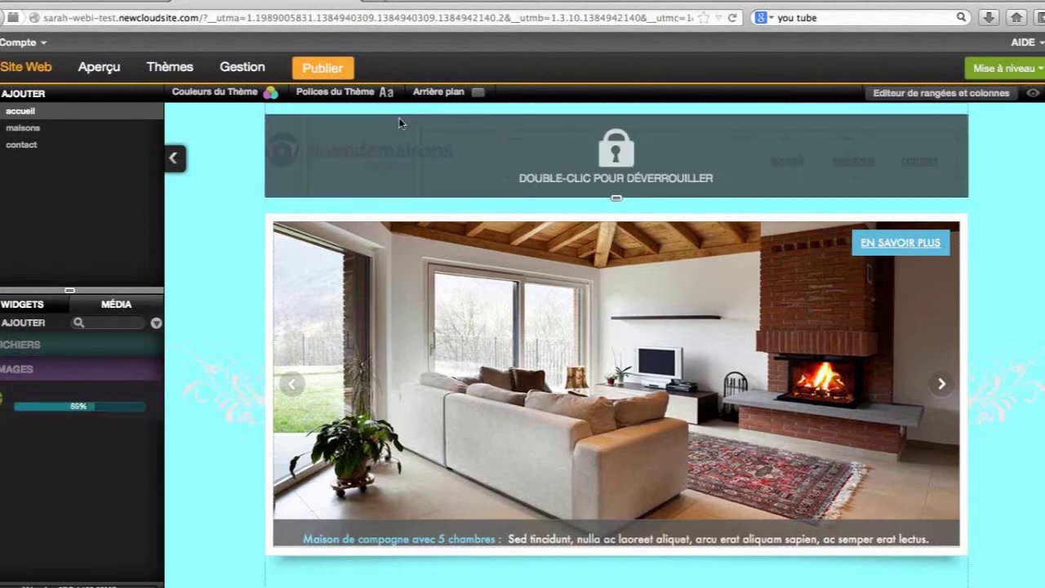
click(437, 92)
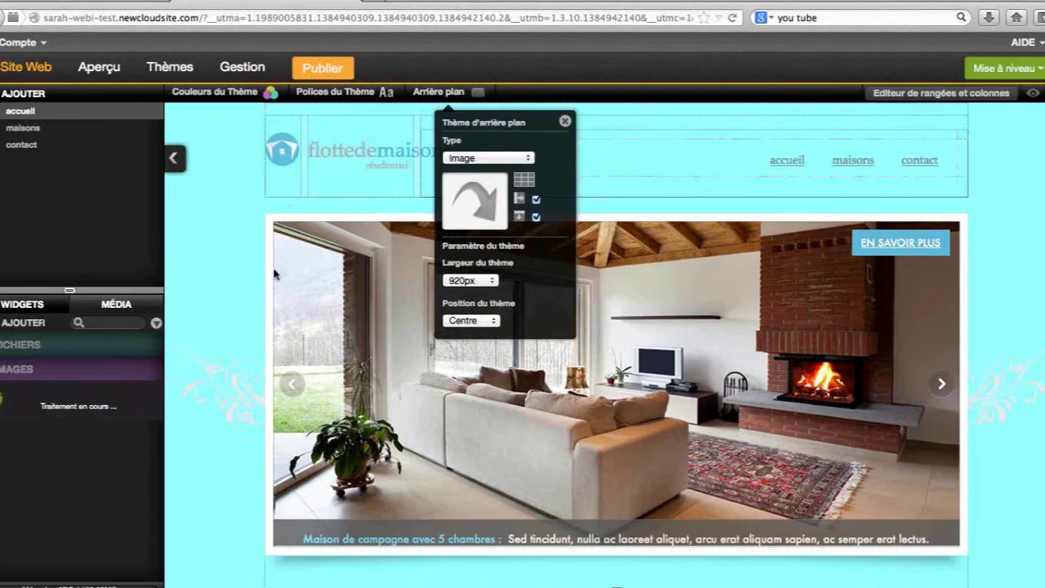
click(488, 159)
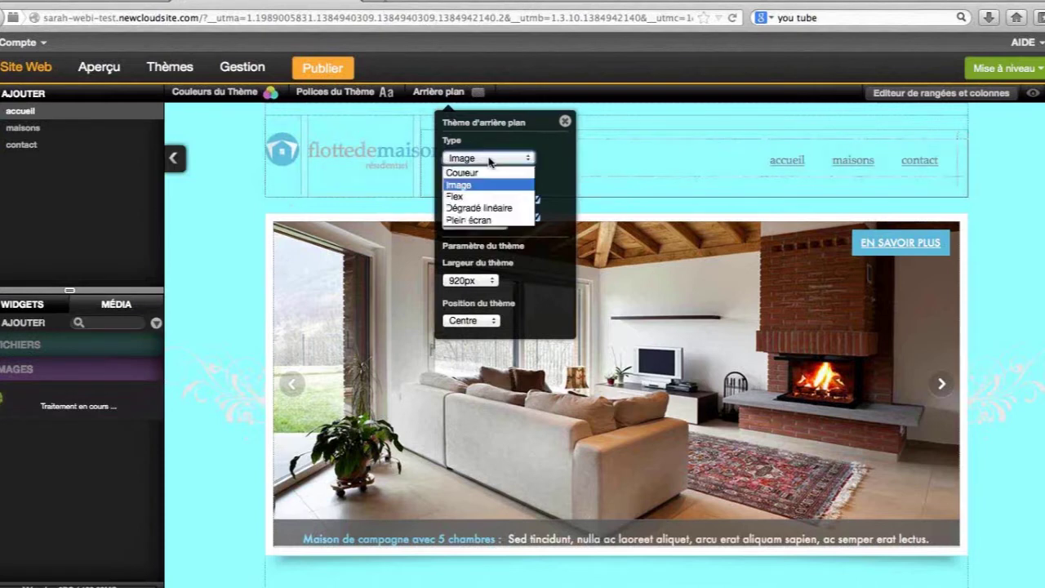
click(484, 186)
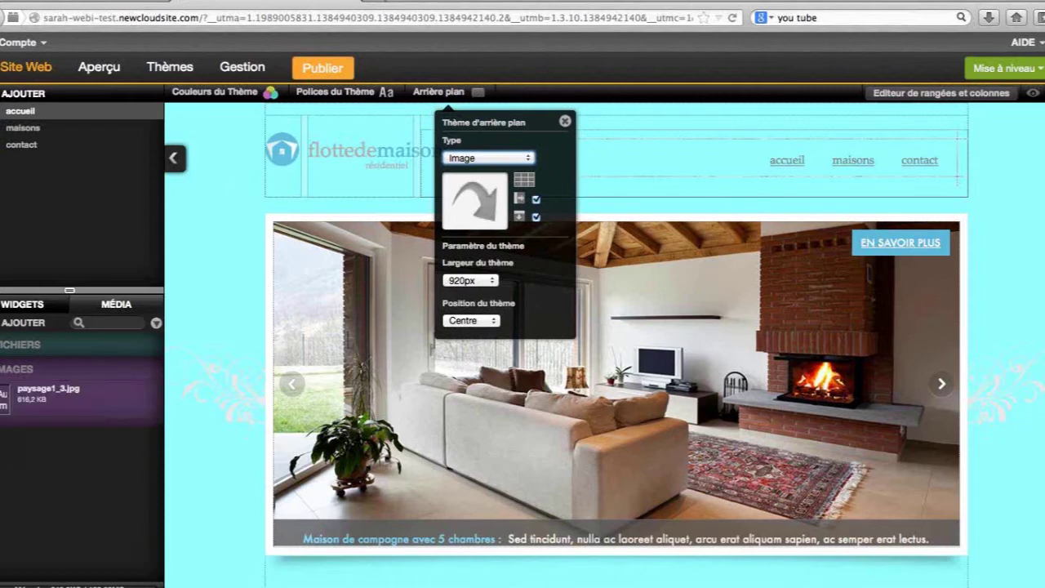
mouse_move(11, 395)
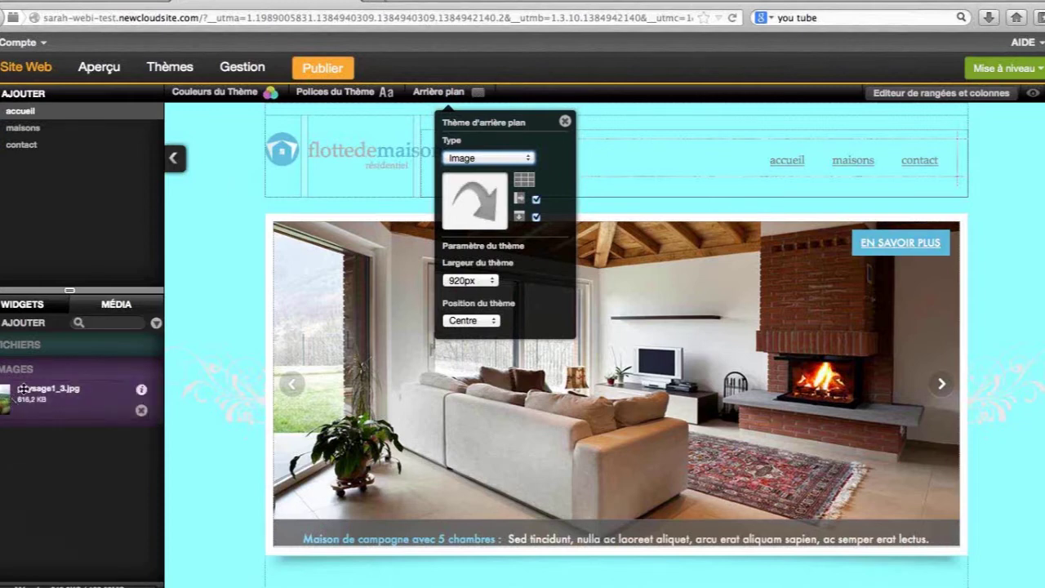
drag(23, 388, 496, 208)
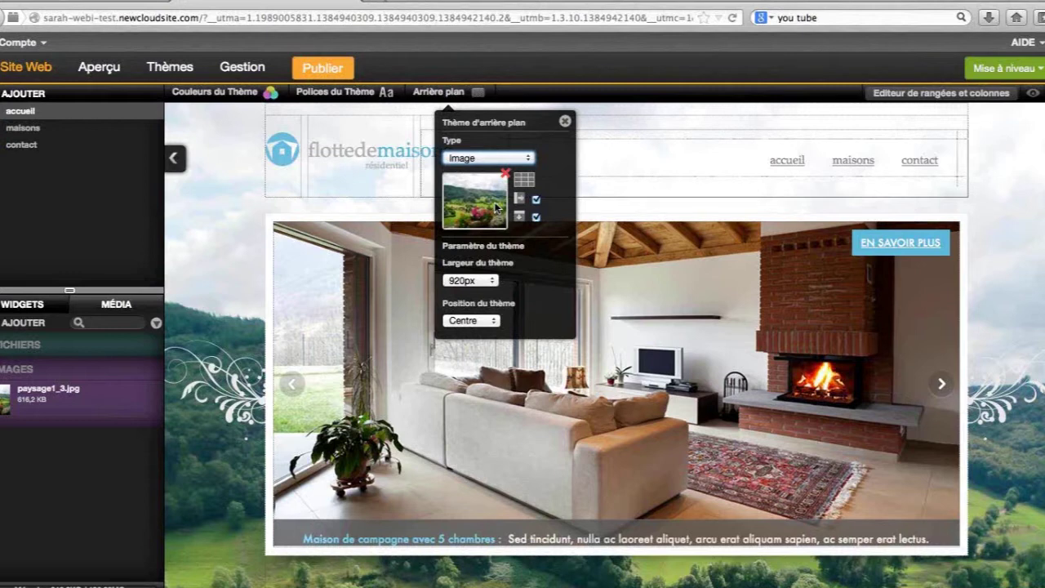
Try the Flex background type with the landscape image and check how it looks along the whole home page
click(529, 158)
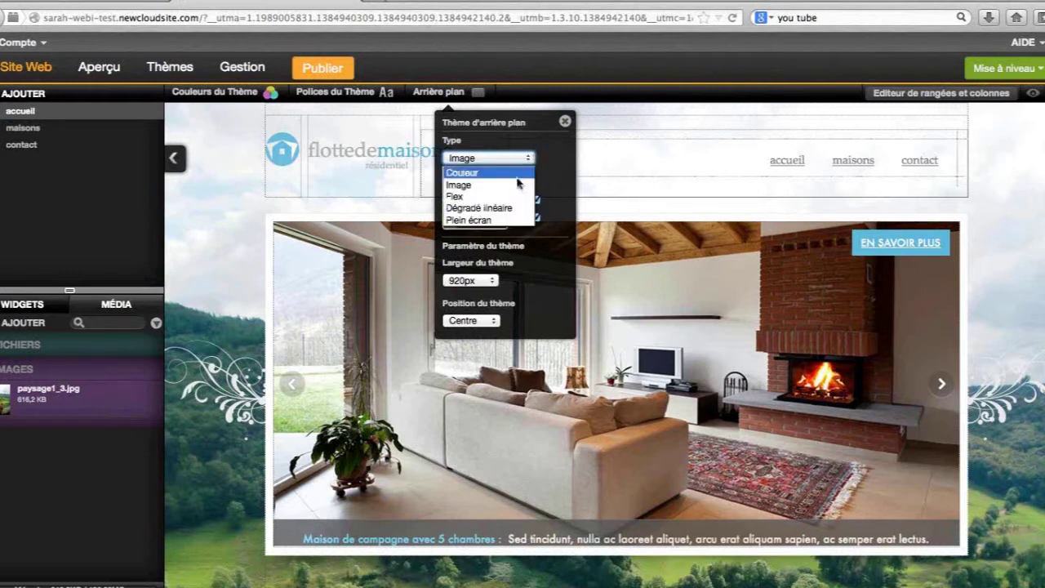
click(517, 196)
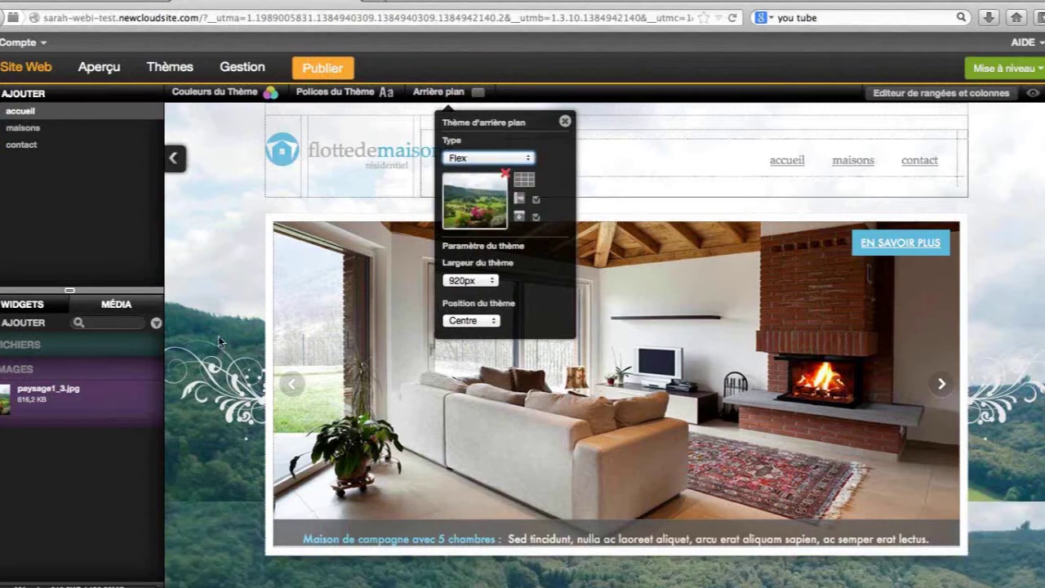
scroll(219, 341, down, 1)
scroll(217, 361, down, 3)
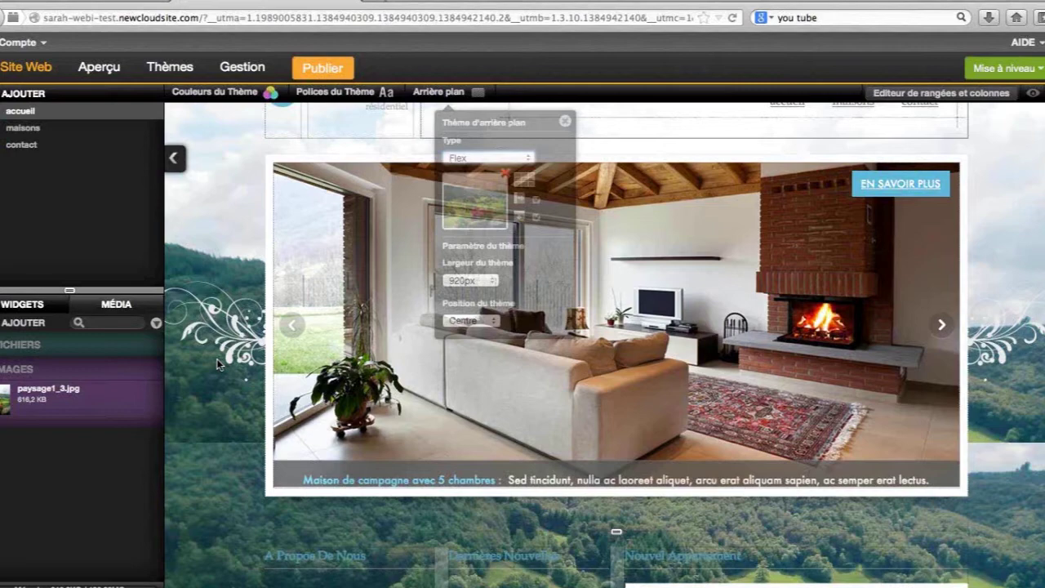
scroll(216, 358, down, 5)
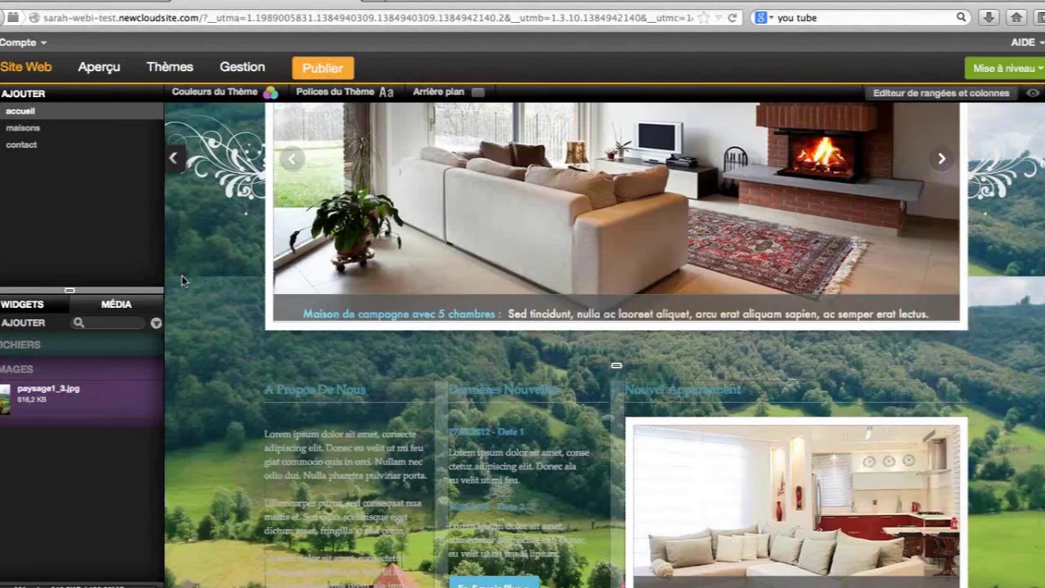
scroll(249, 315, down, 5)
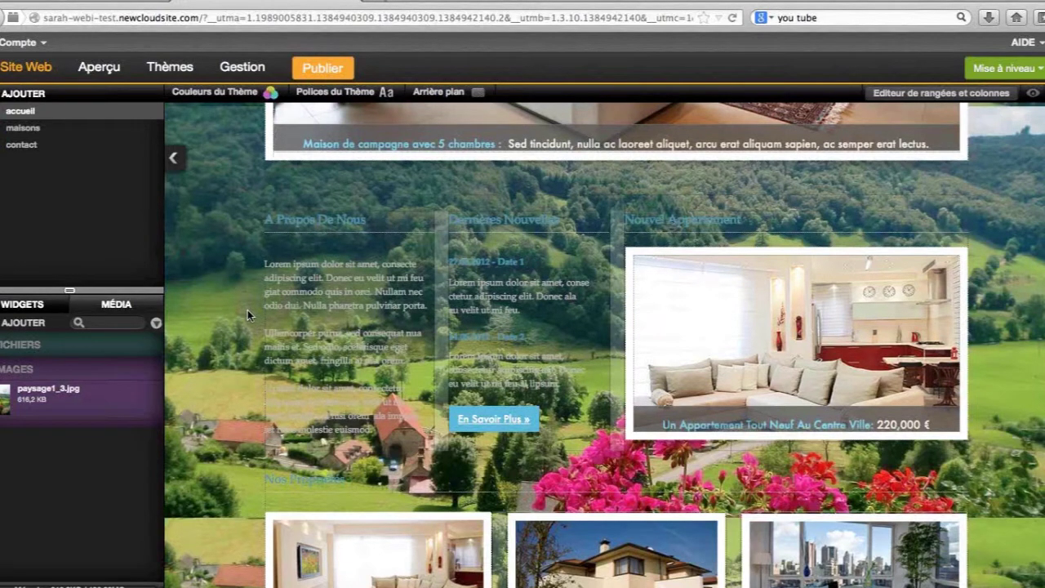
scroll(247, 310, up, 10)
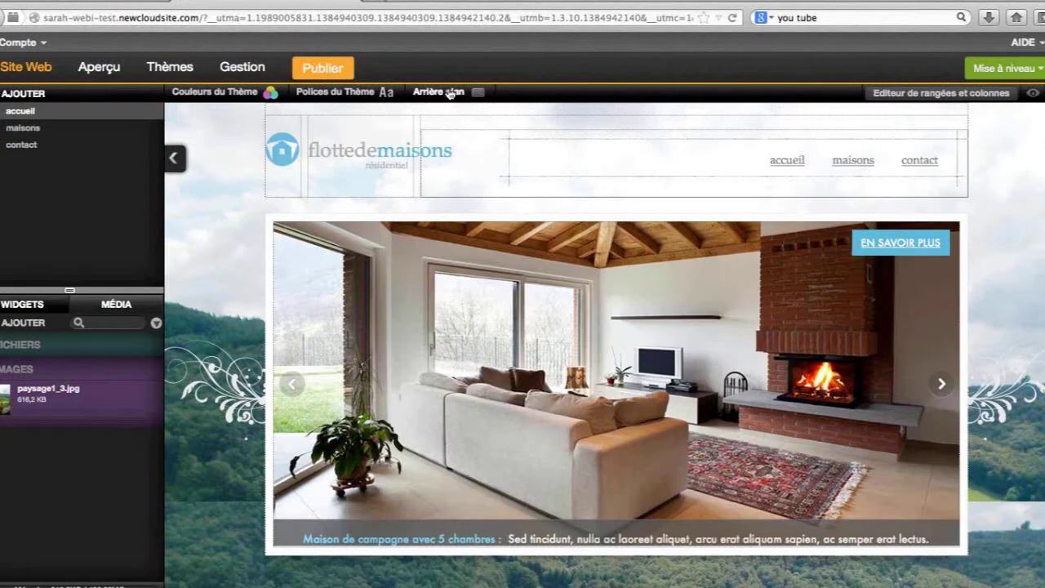
Set the theme background type to Dégradé linéaire with a muted blue as the gradient's end colour
click(449, 94)
click(487, 158)
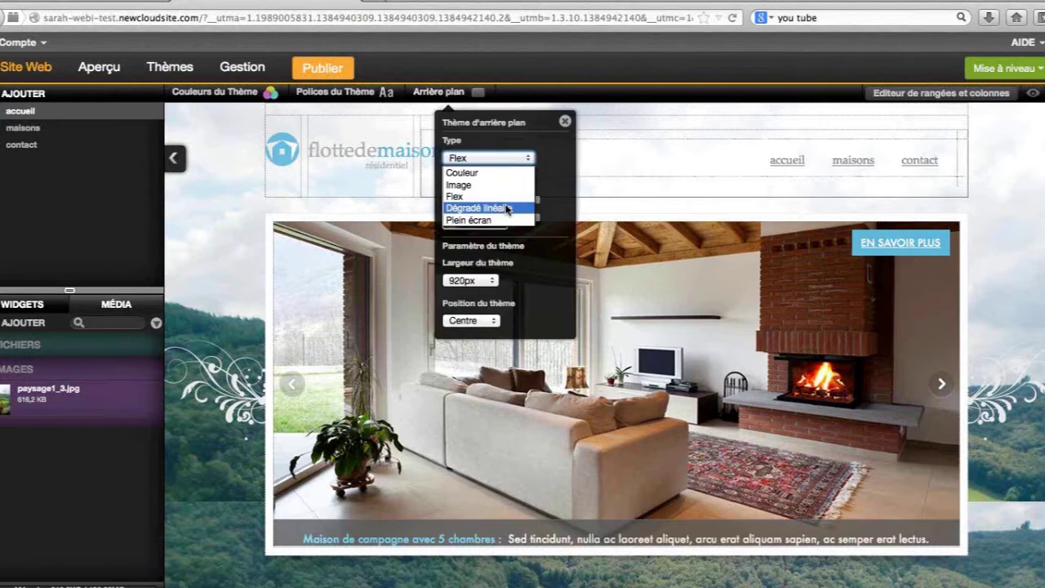
click(507, 209)
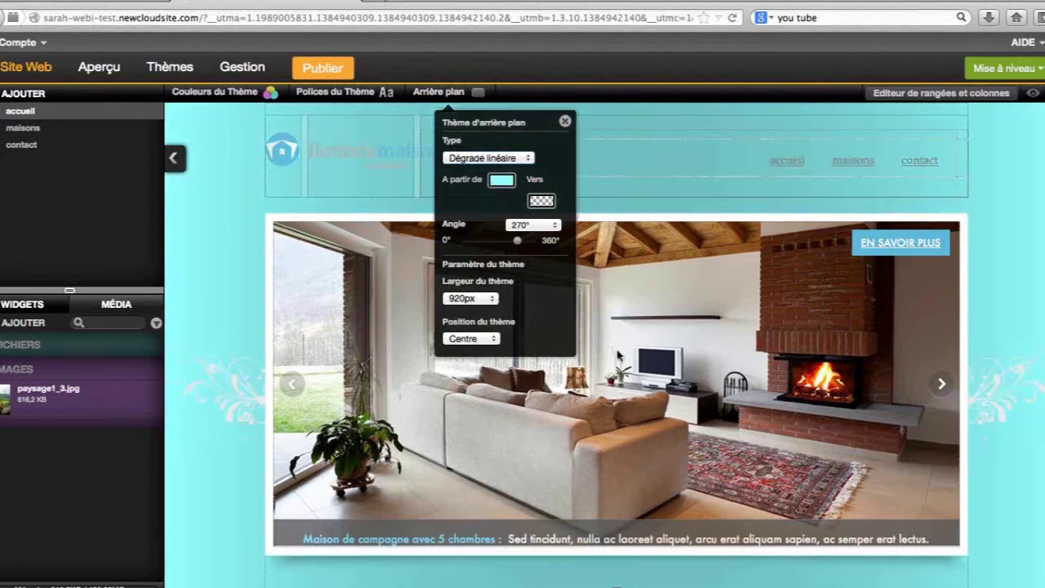
click(541, 201)
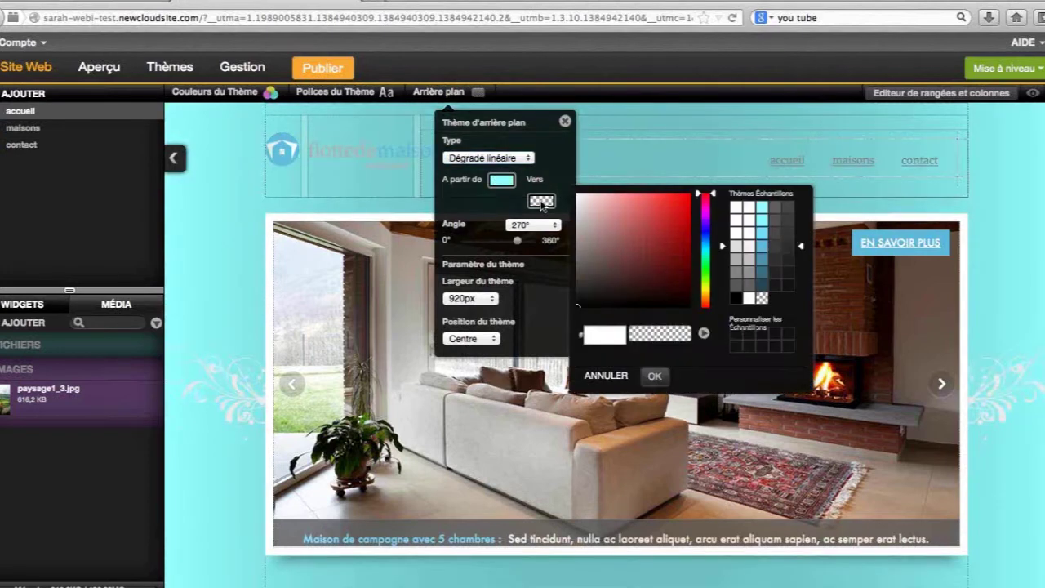
click(760, 263)
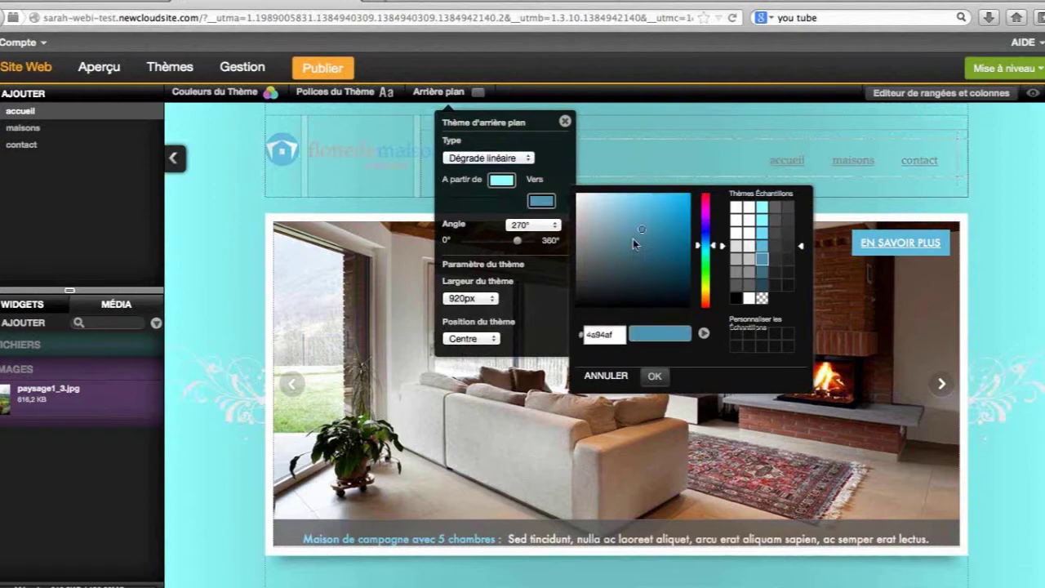
click(632, 237)
click(654, 376)
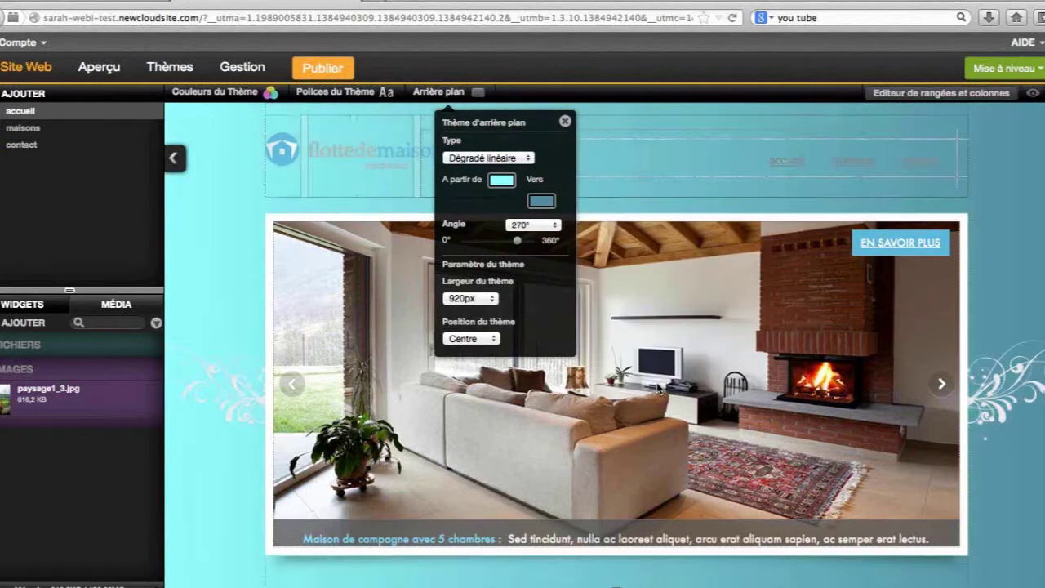
Try a theme width of 560px, restore it to 920px and close the background settings
click(490, 300)
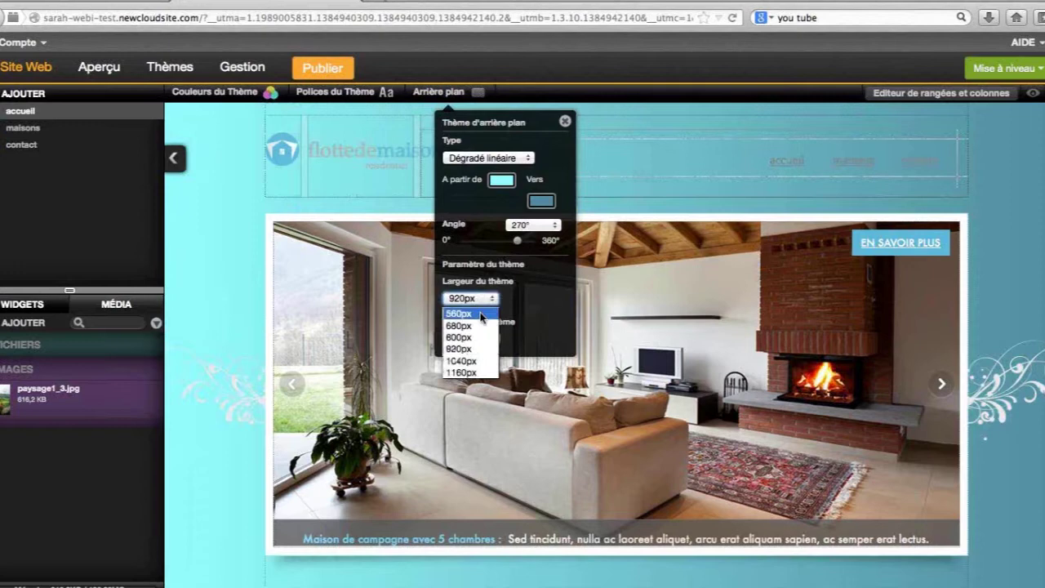
click(482, 314)
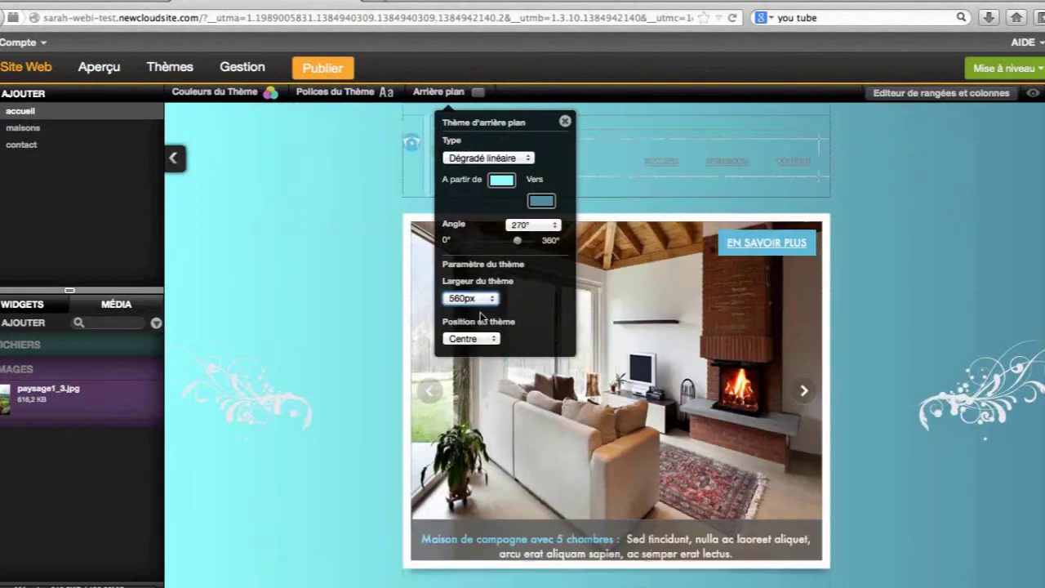
click(483, 300)
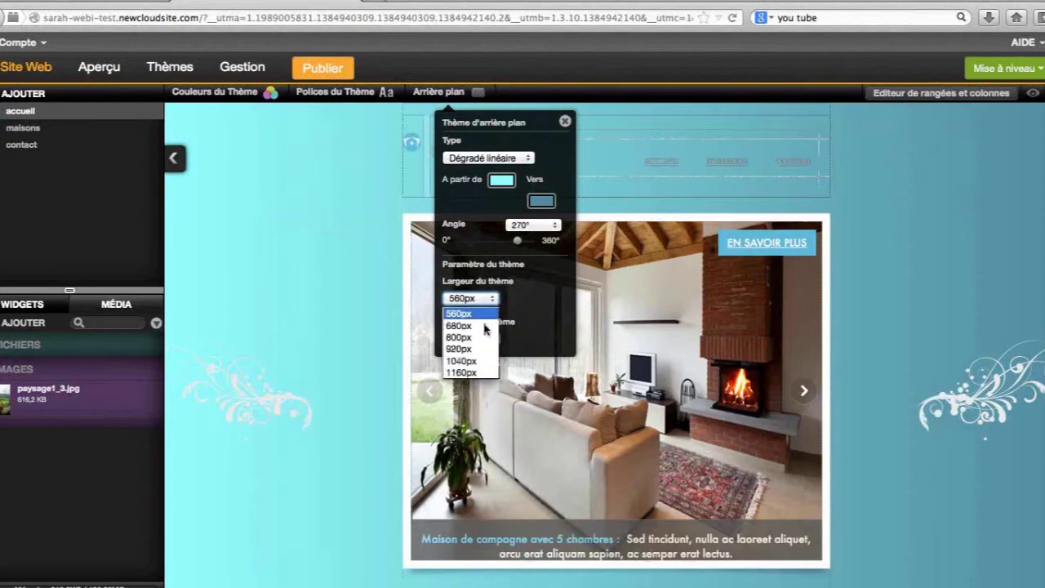
click(485, 350)
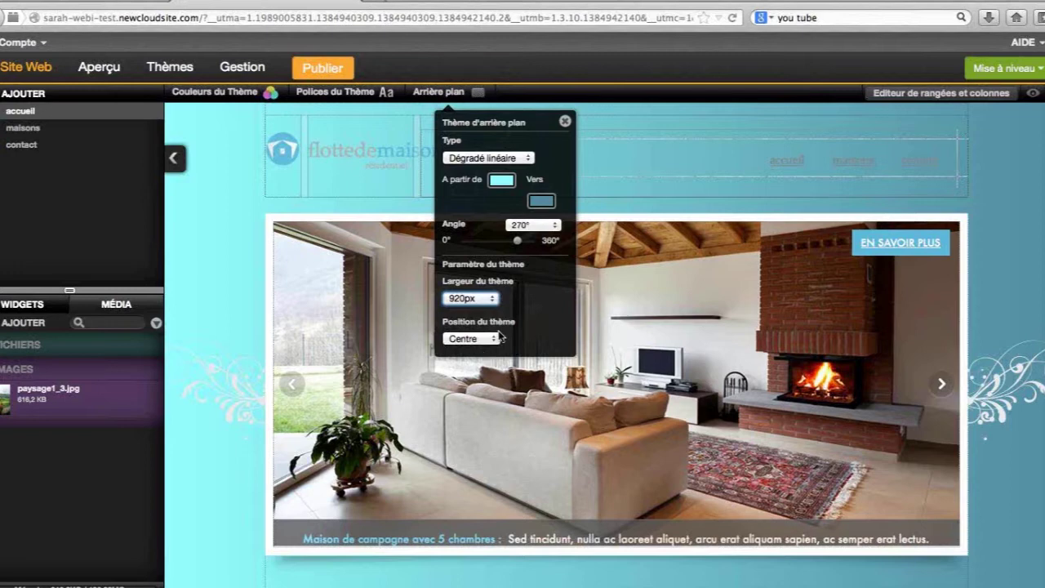
click(565, 122)
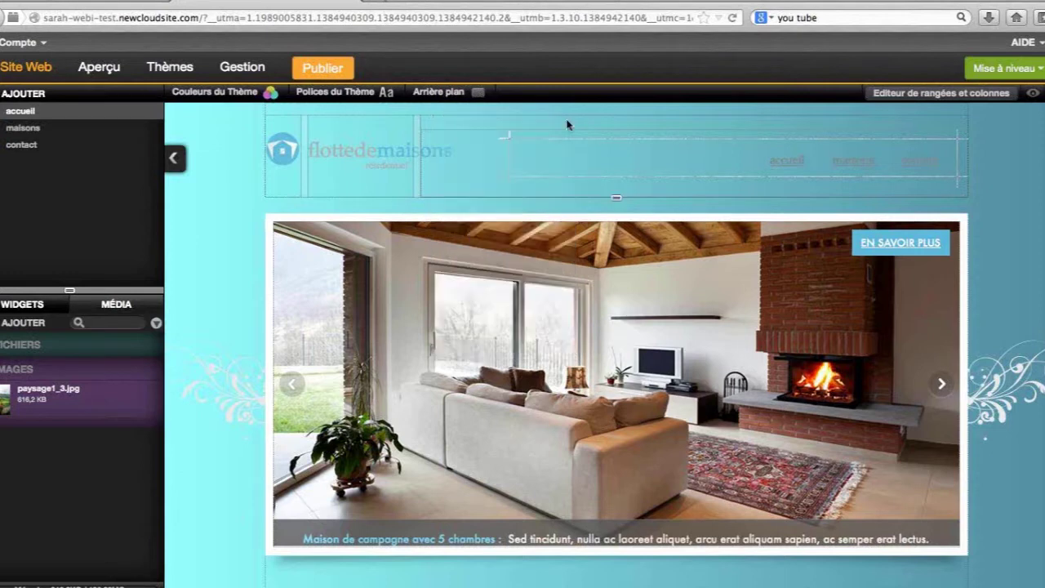
Enable the row and column editor, and toggle the Header2 row's visibility off and back on
mouse_move(568, 124)
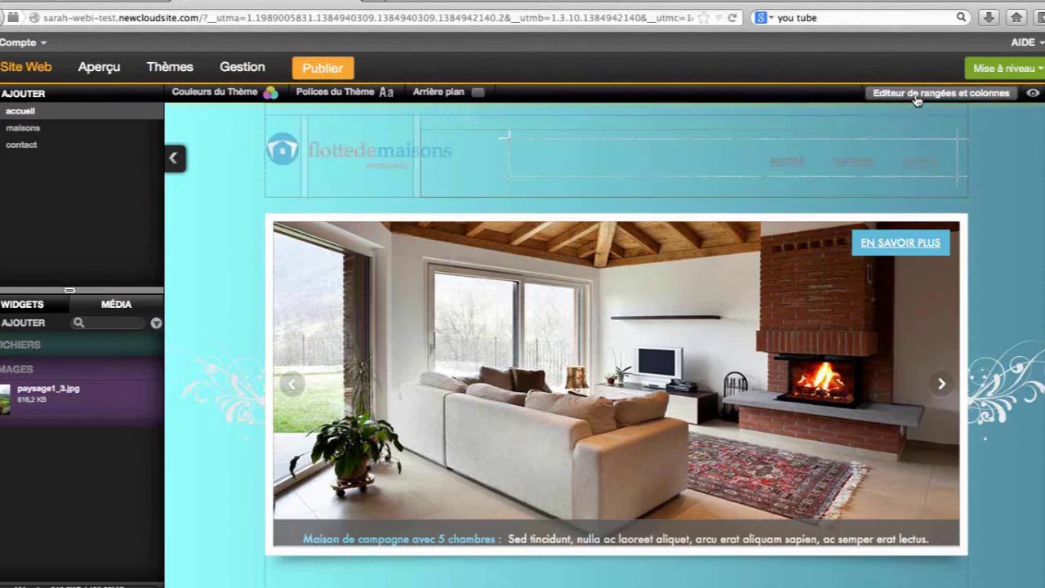
click(917, 96)
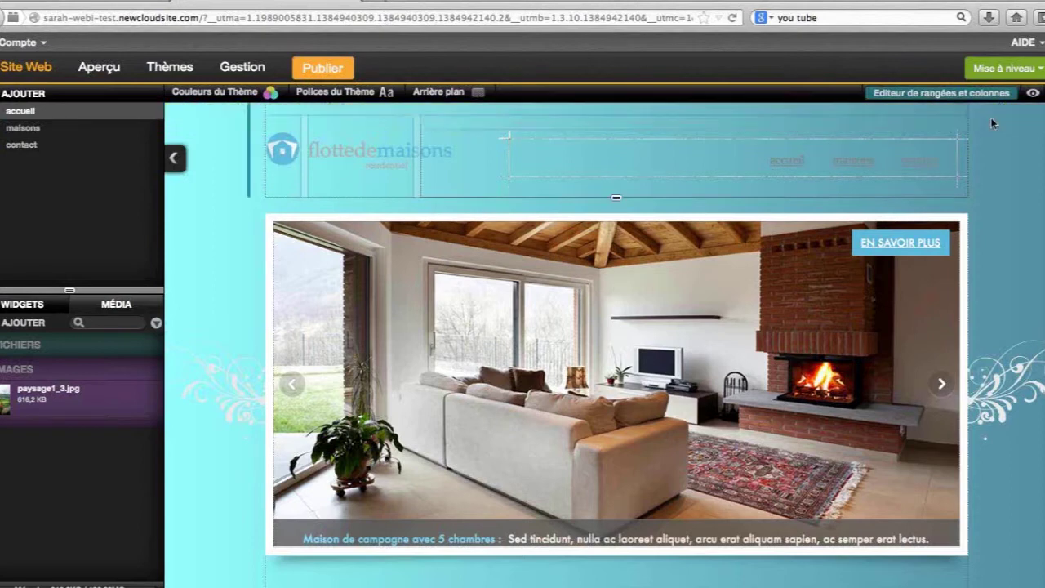
click(1034, 94)
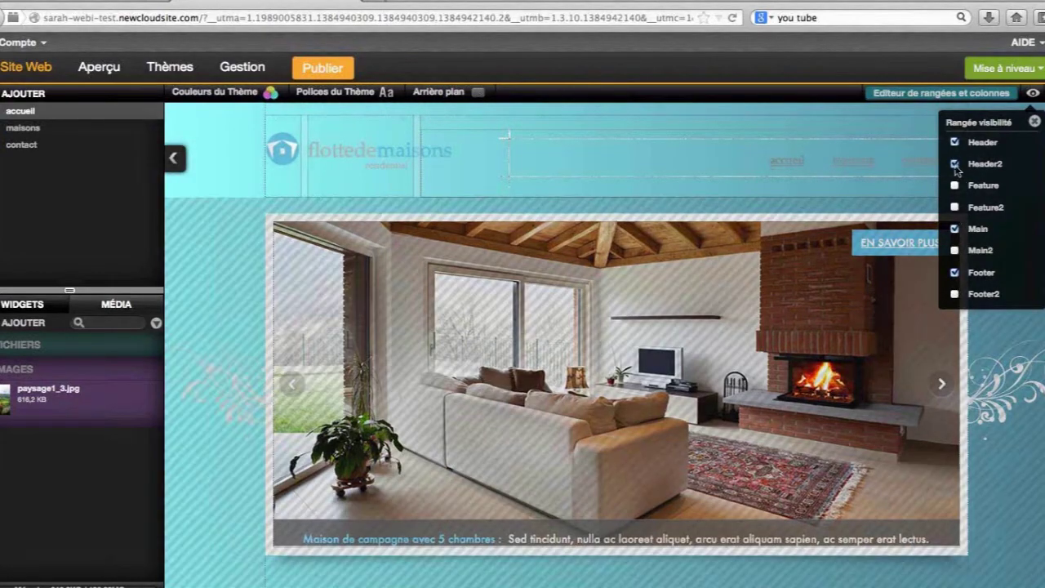
click(954, 164)
click(955, 165)
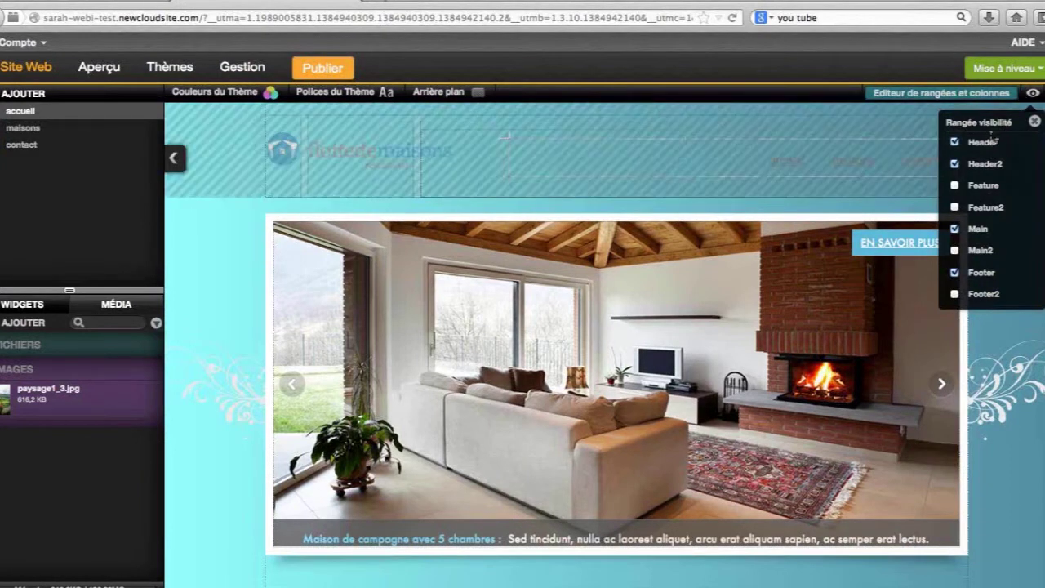
click(1035, 121)
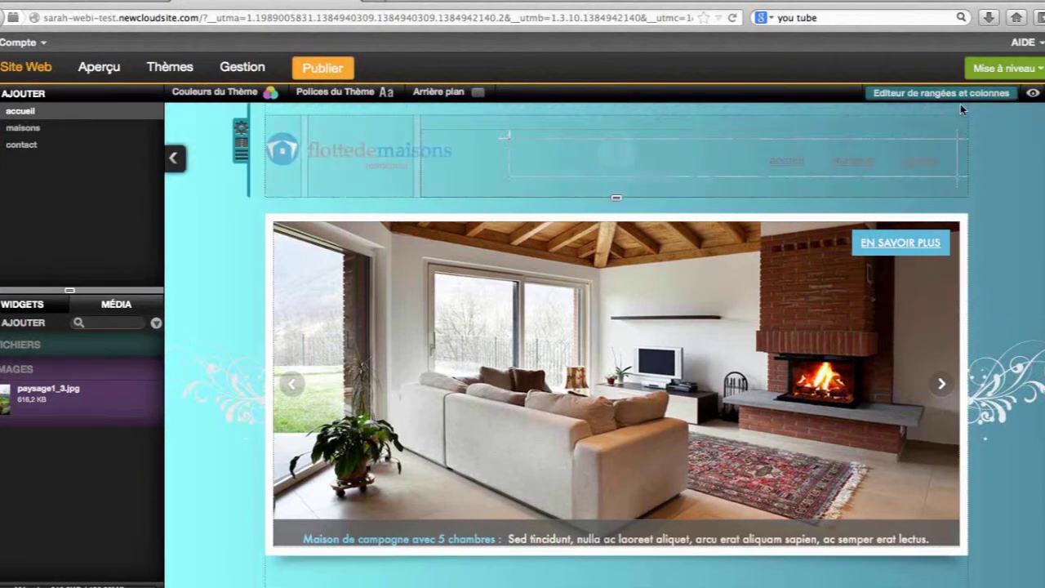
Try the visual guides with the 3 Colonnes and 5 Colonnes layouts, and leave the guides turned off
click(1012, 95)
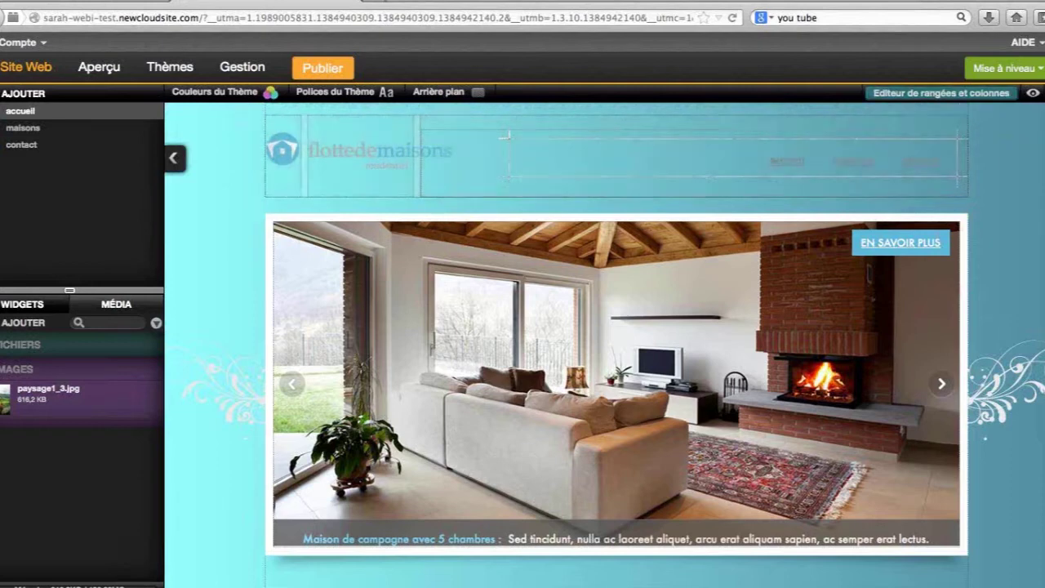
click(1035, 93)
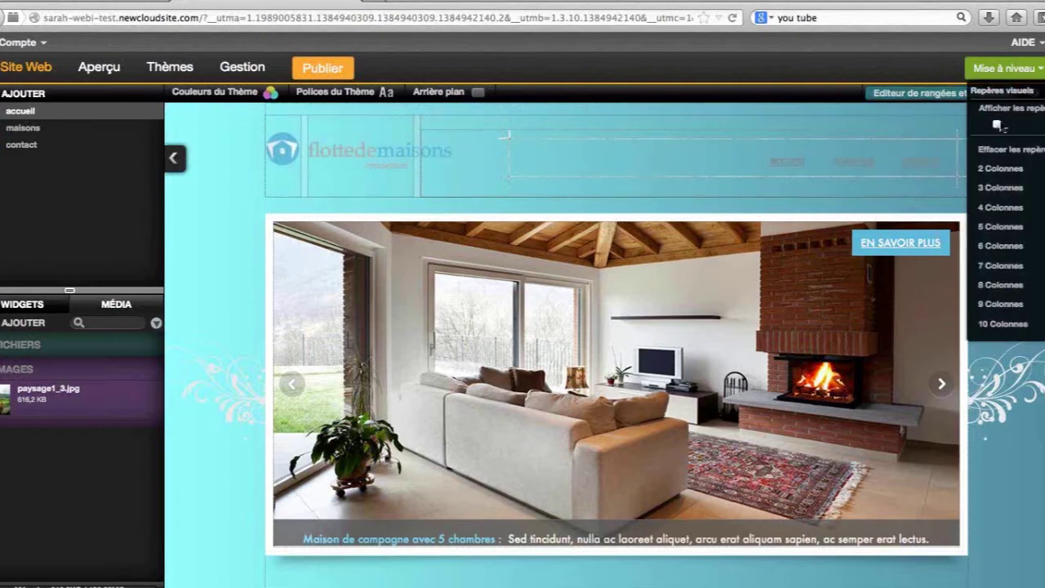
click(997, 125)
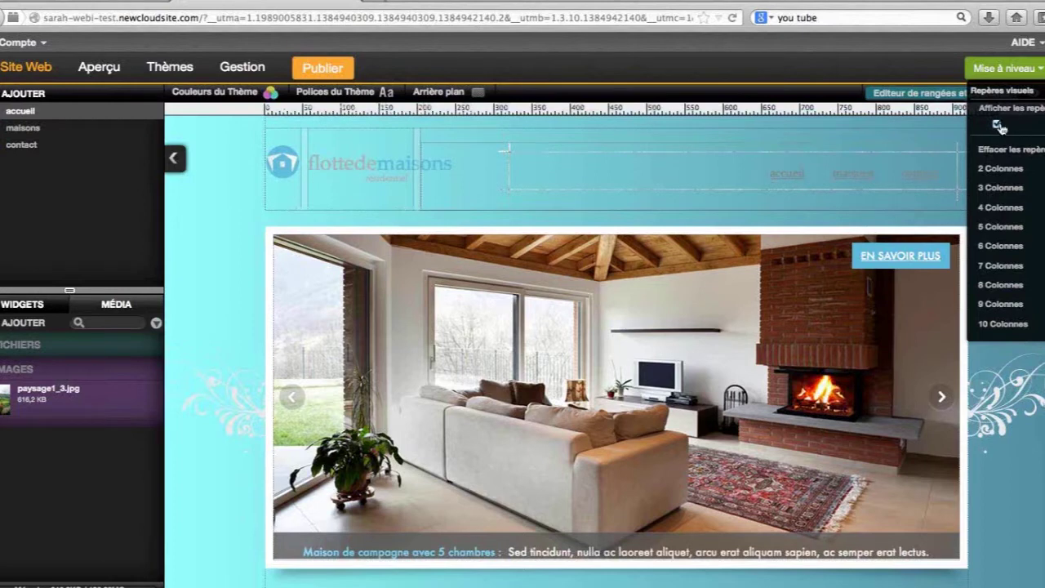
click(998, 187)
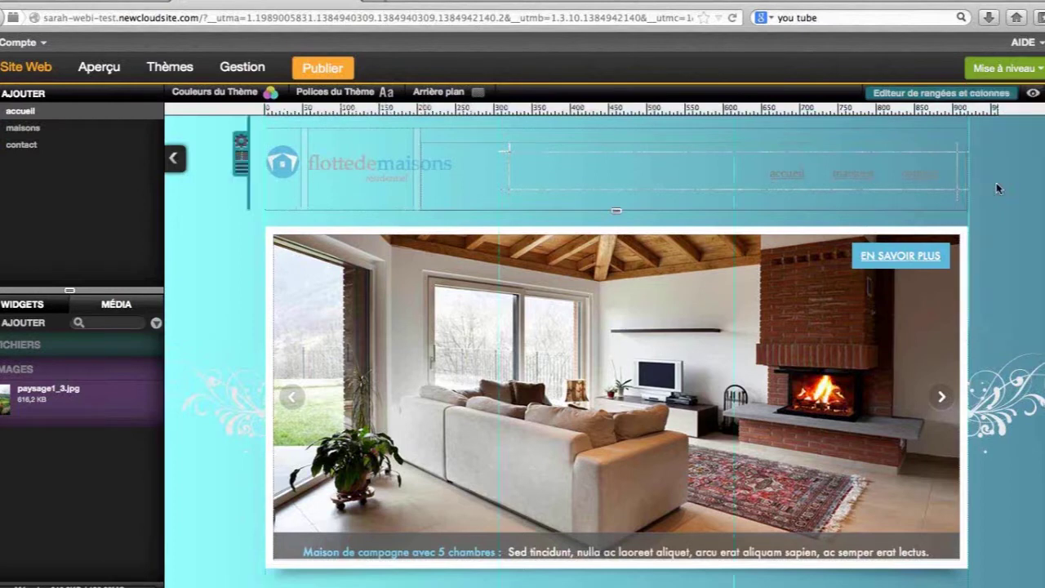
click(966, 145)
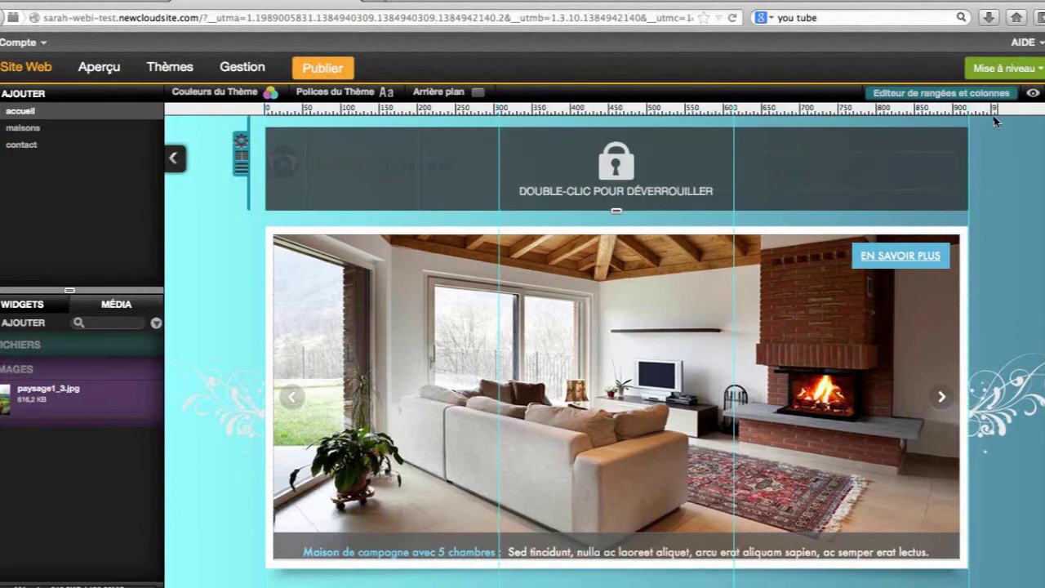
click(1033, 93)
click(1000, 226)
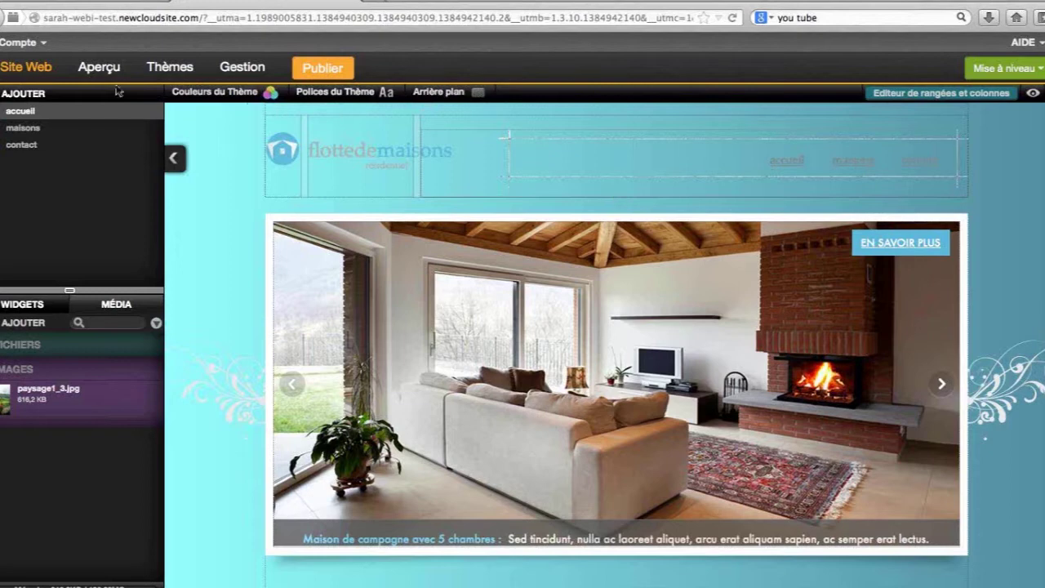
Review the options for adding a page or a folder to the site
click(17, 104)
click(4, 93)
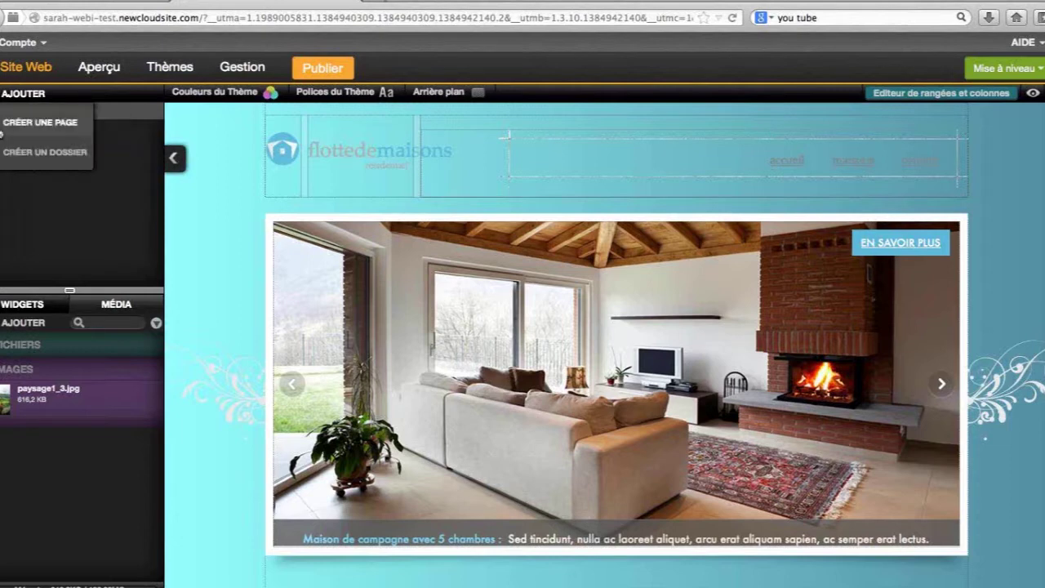
click(2, 131)
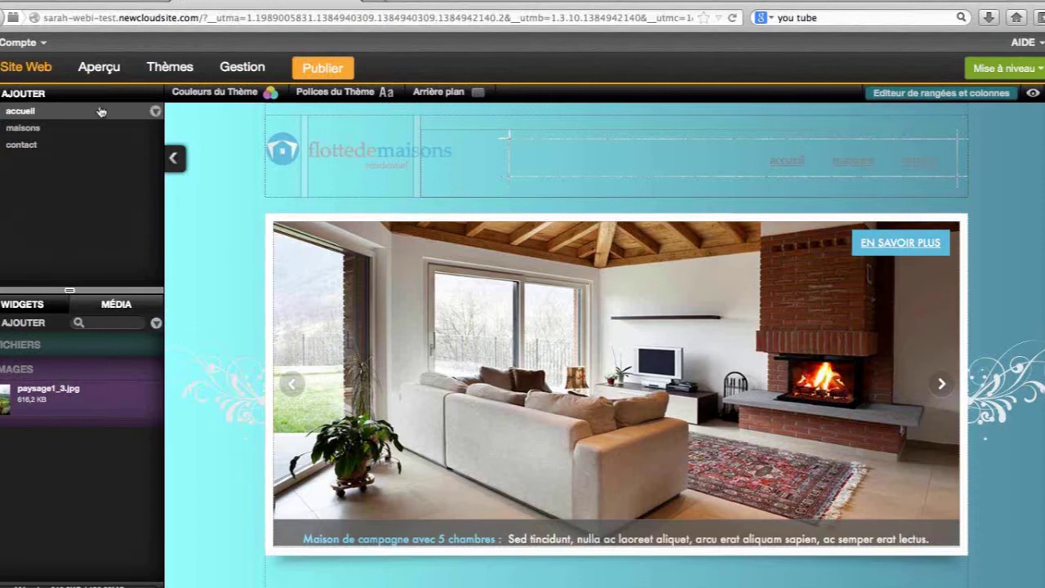
Review the accueil page's name and URL options, including the page states, and save the options
click(156, 111)
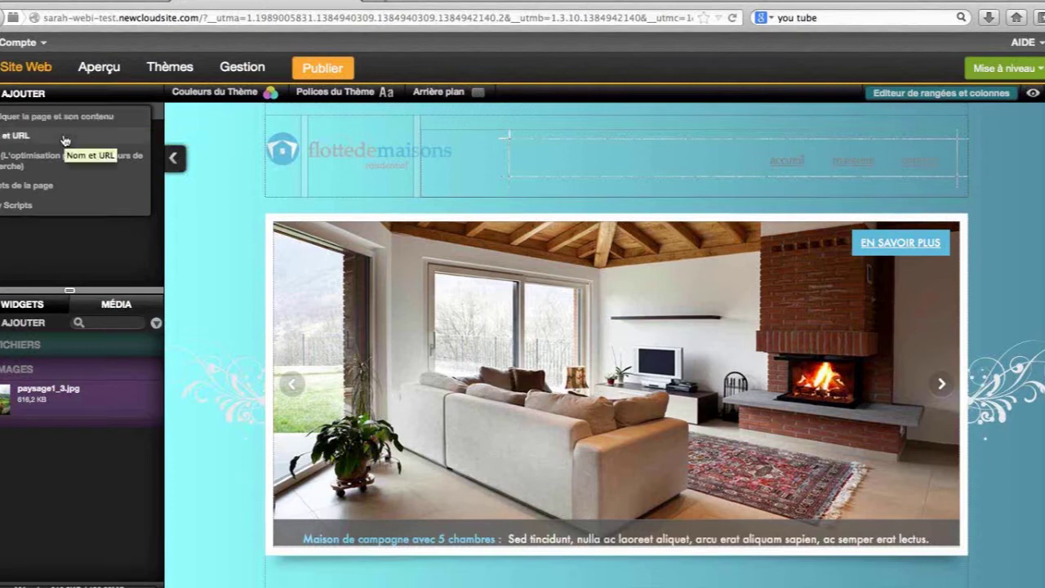
click(28, 137)
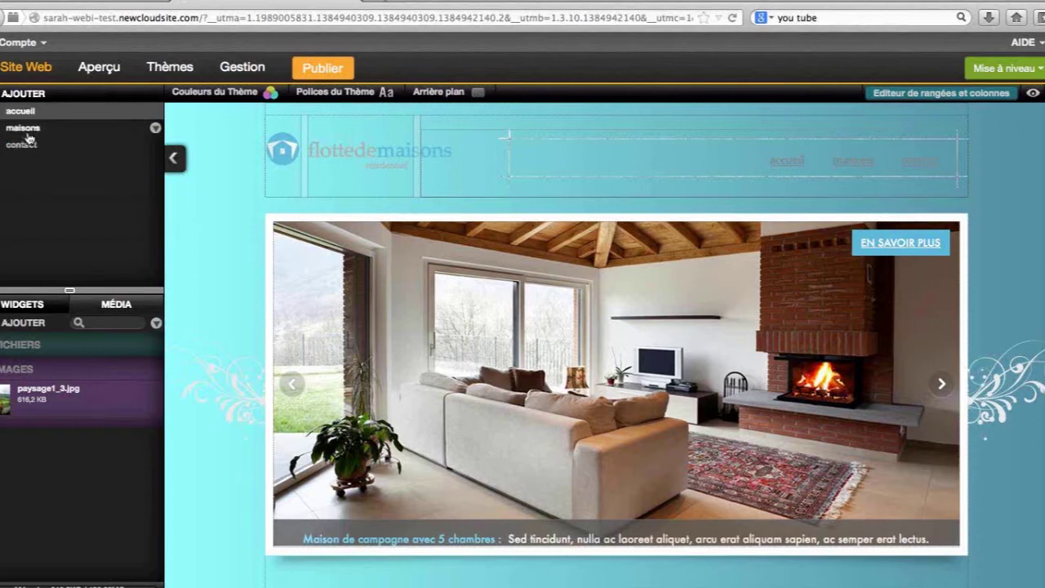
drag(27, 139, 33, 147)
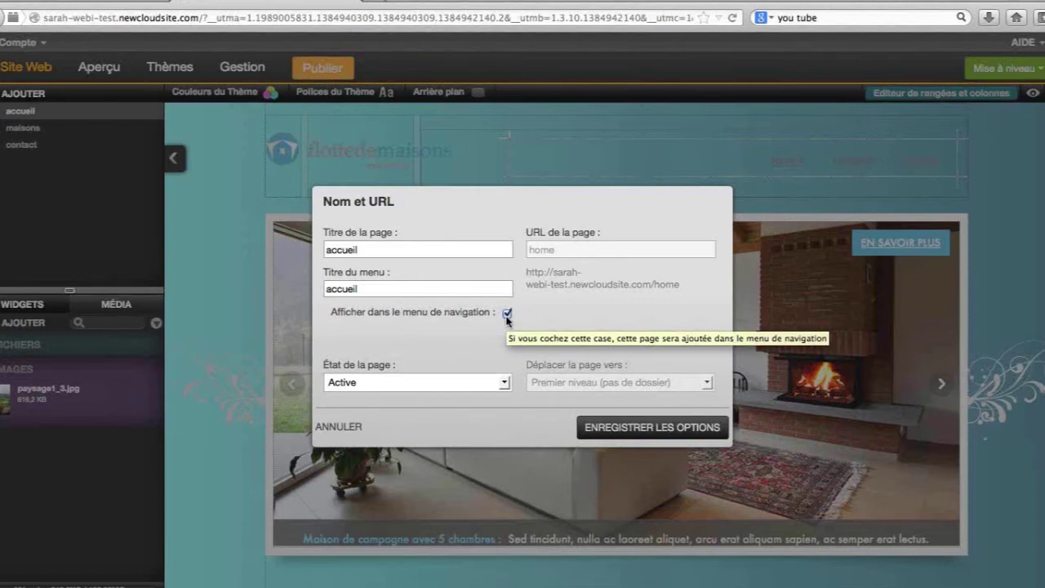
click(506, 383)
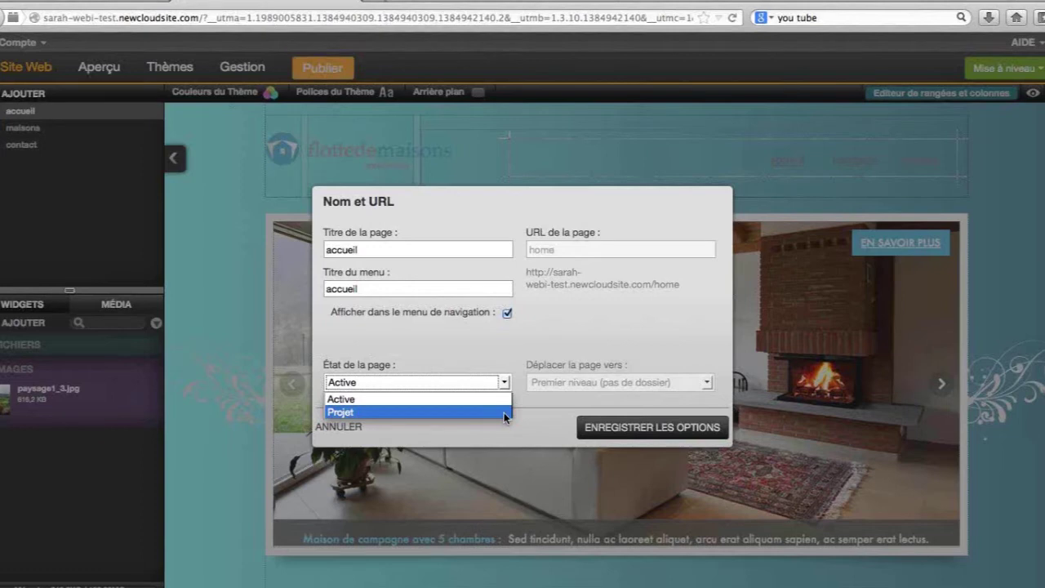
click(549, 409)
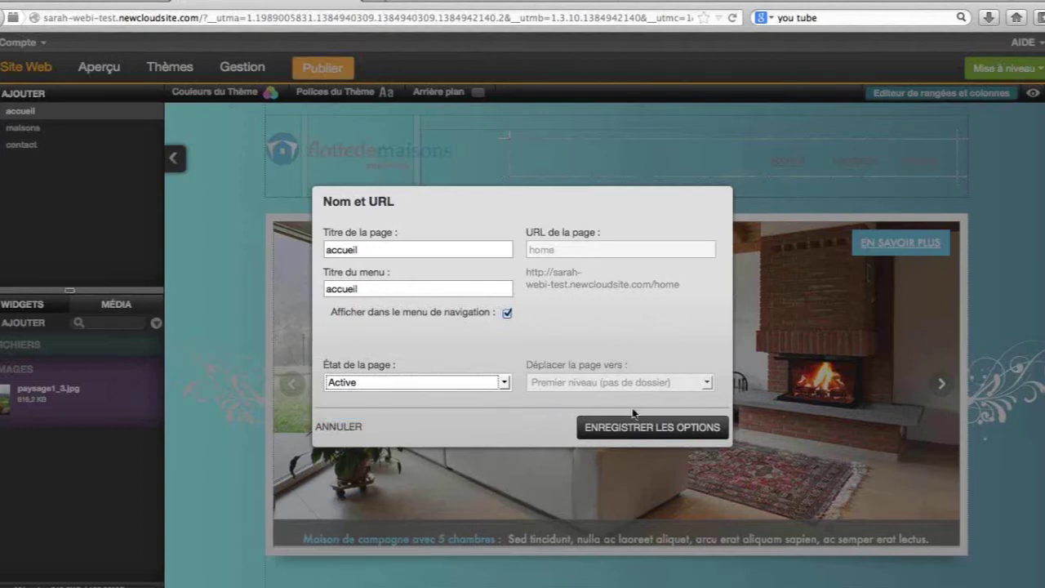
click(624, 430)
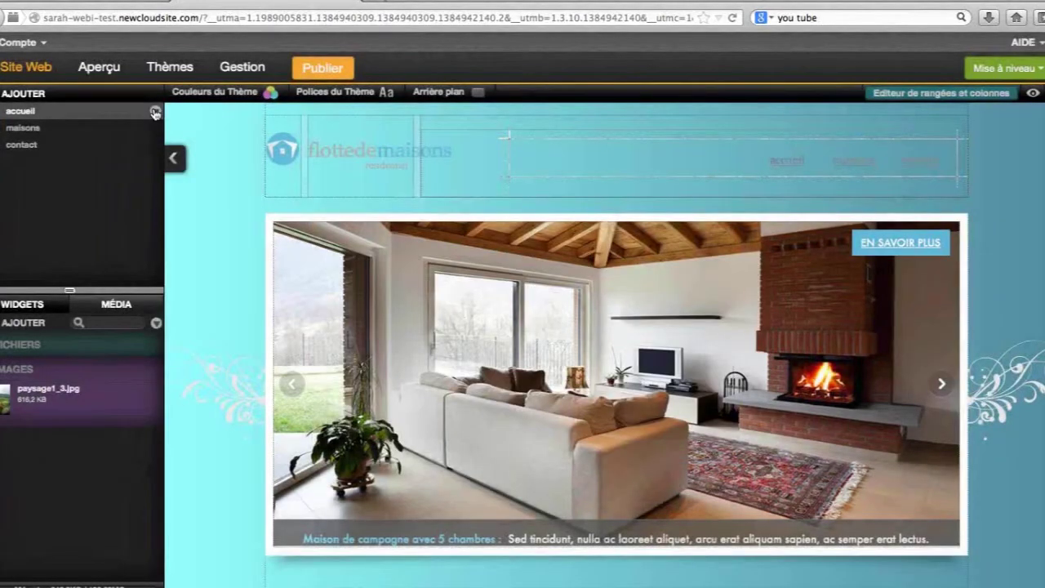
Review the keyword and description fields in the accueil page's SEO settings, then cancel
click(155, 114)
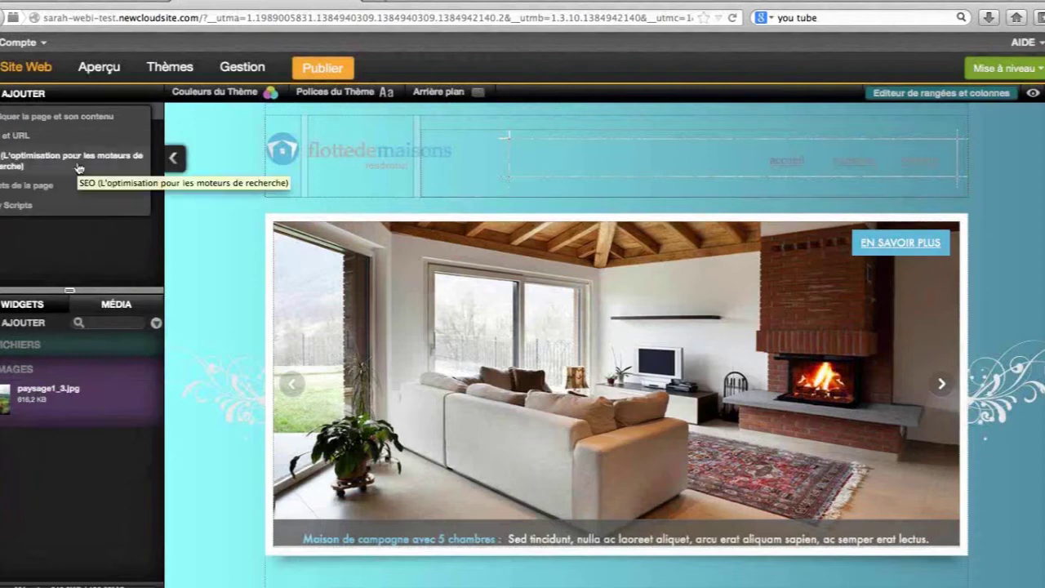
click(77, 162)
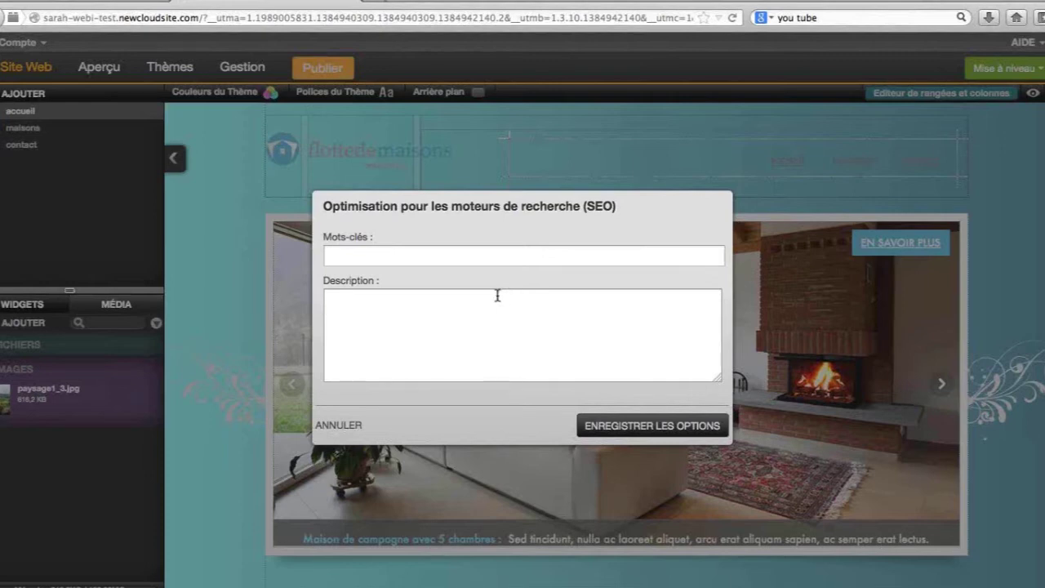
click(344, 262)
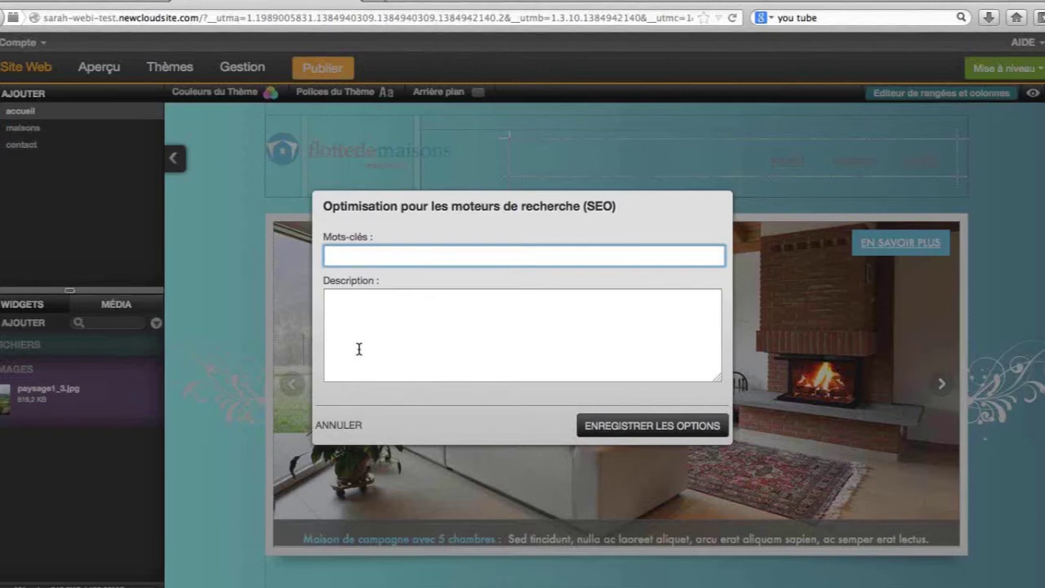
click(348, 426)
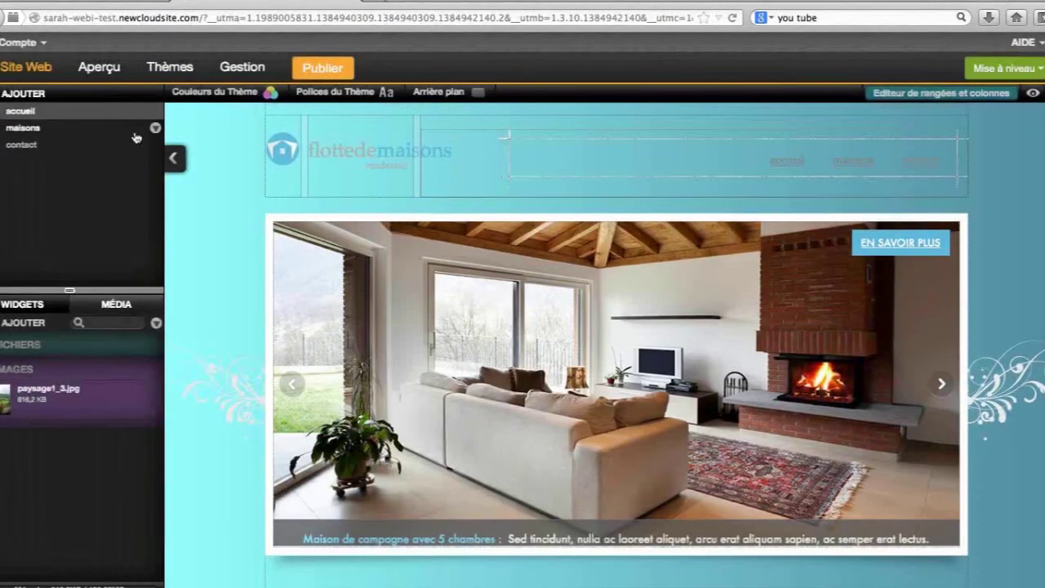
Look through the accueil page's remaining options down to Body Scripts, and display the available widgets
click(155, 129)
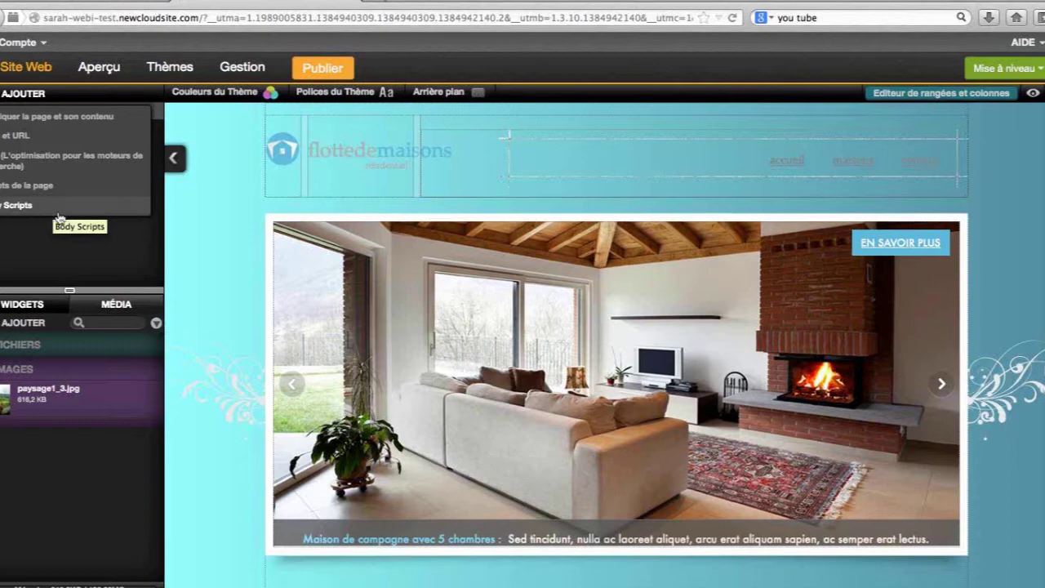
click(69, 269)
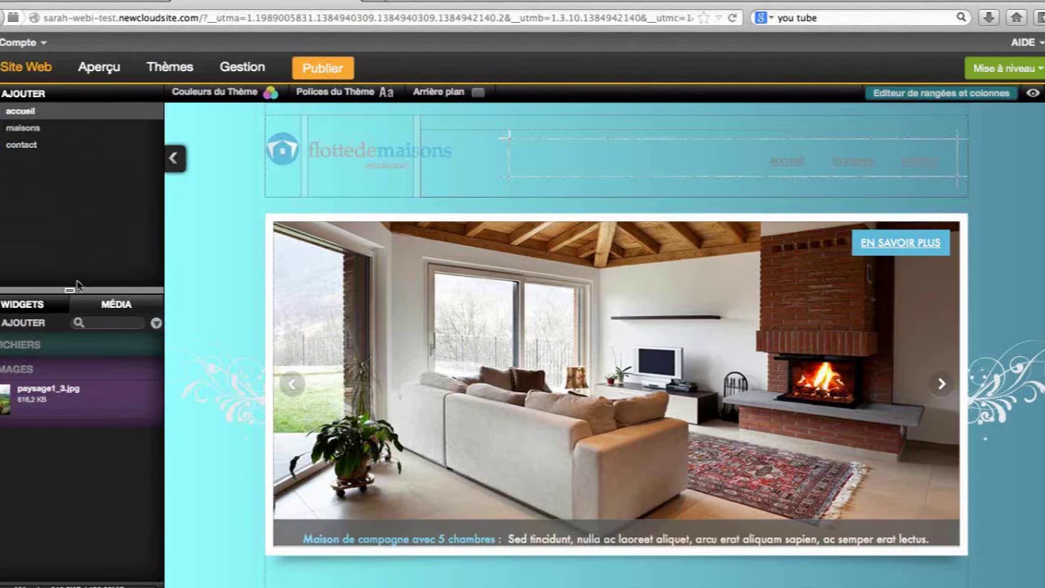
click(51, 308)
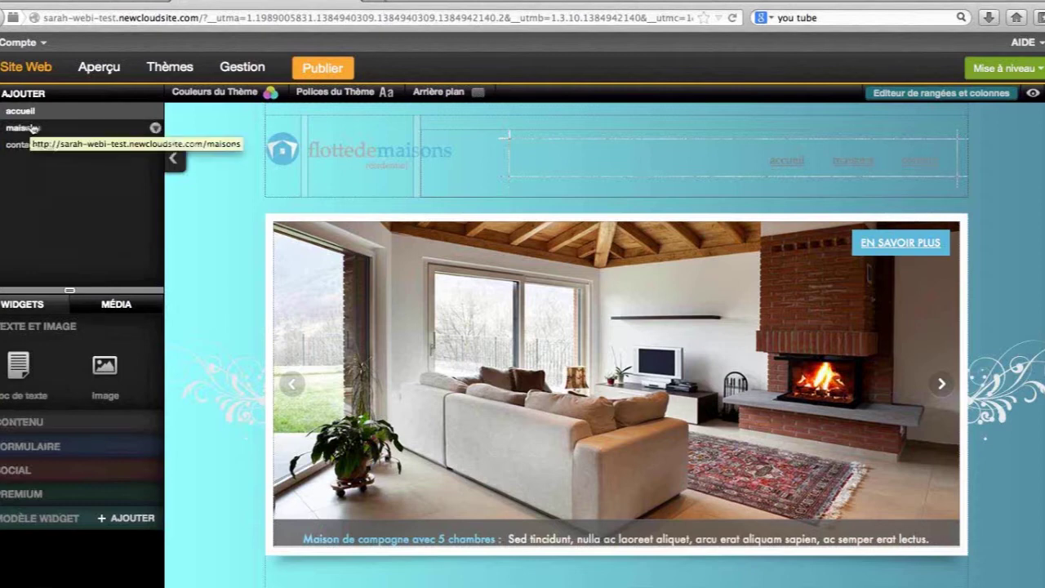
Delete the maisons and contact pages from the site
click(155, 132)
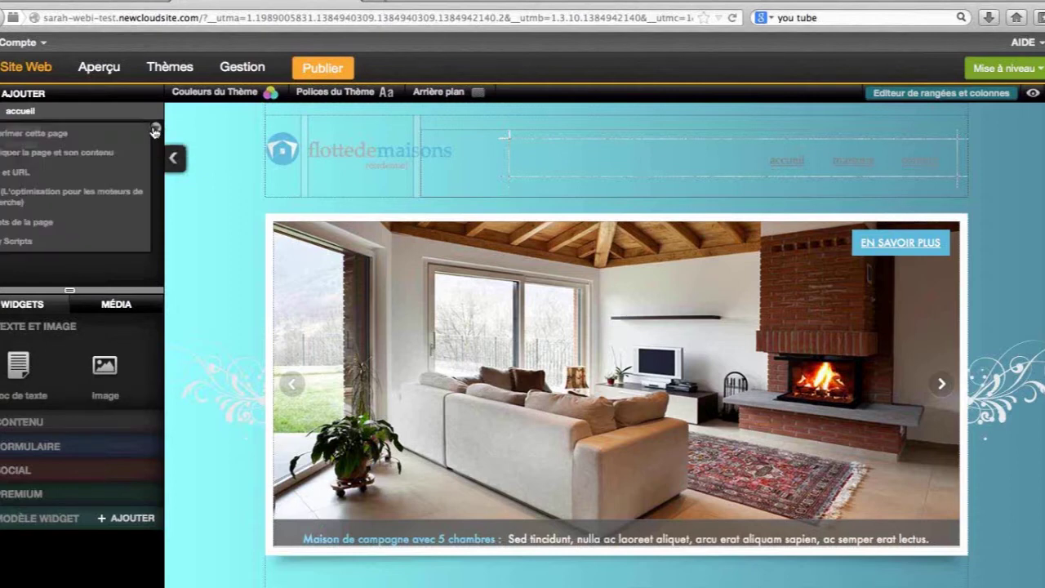
click(104, 136)
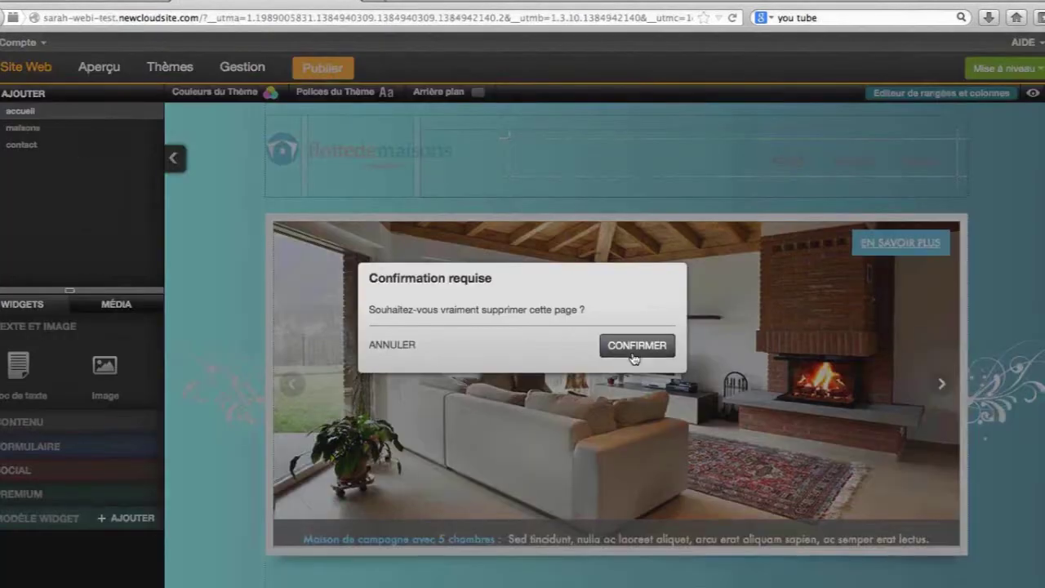
click(636, 345)
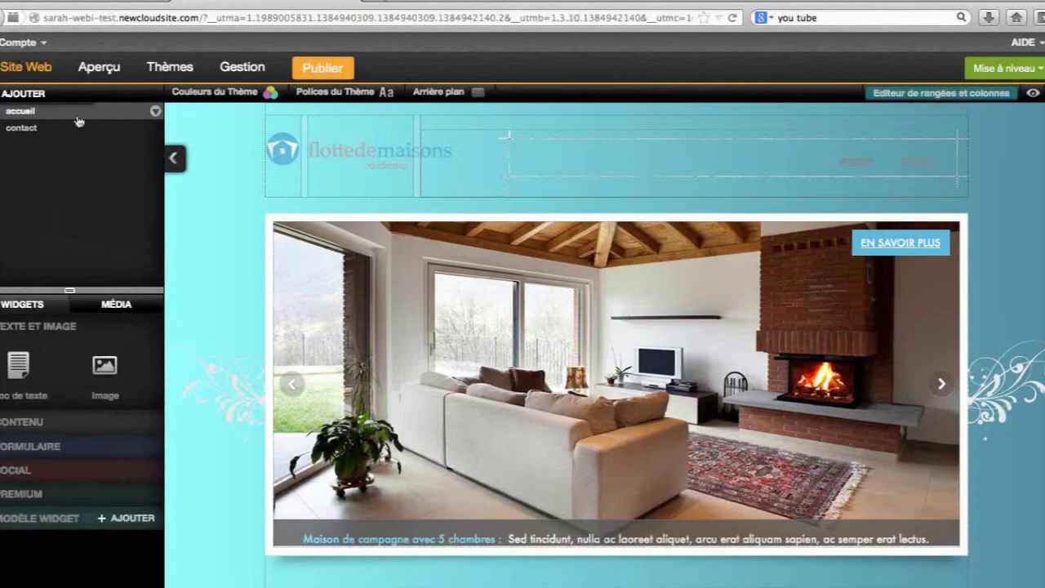
click(155, 129)
drag(155, 129, 116, 143)
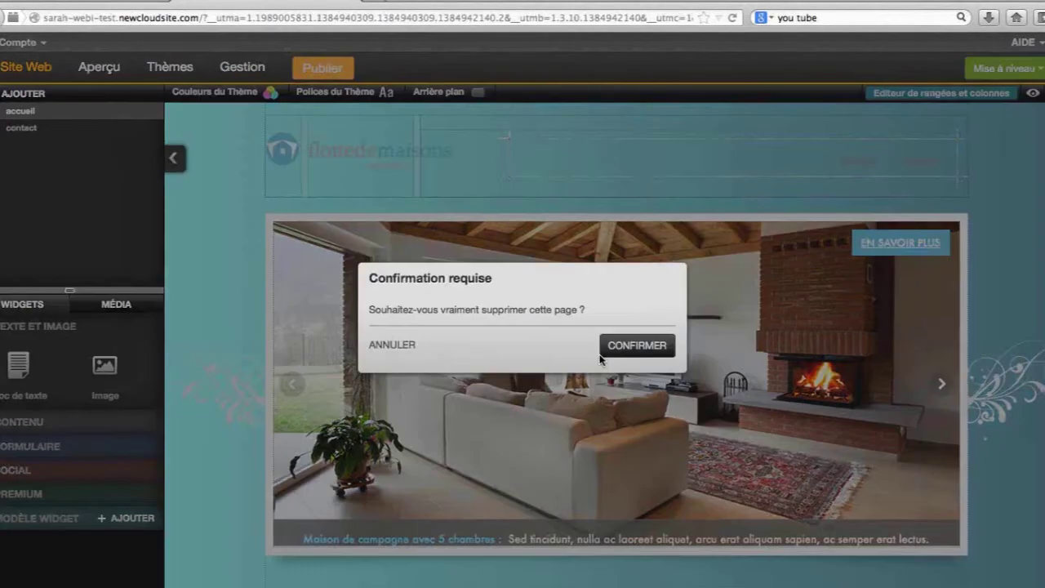
click(628, 353)
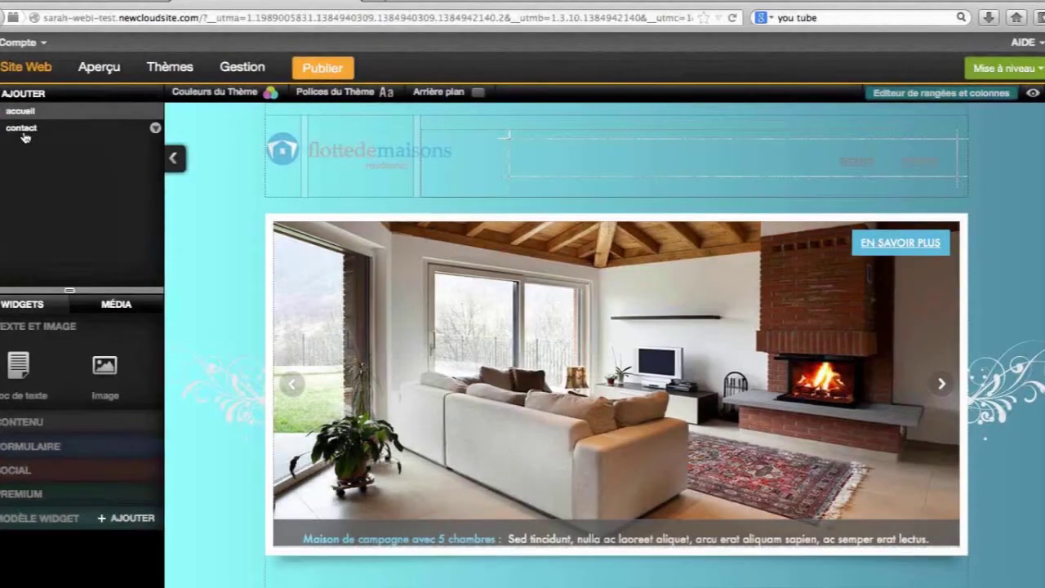
Create an active page titled Chambre with the URL chambre, included in the navigation menu
click(22, 93)
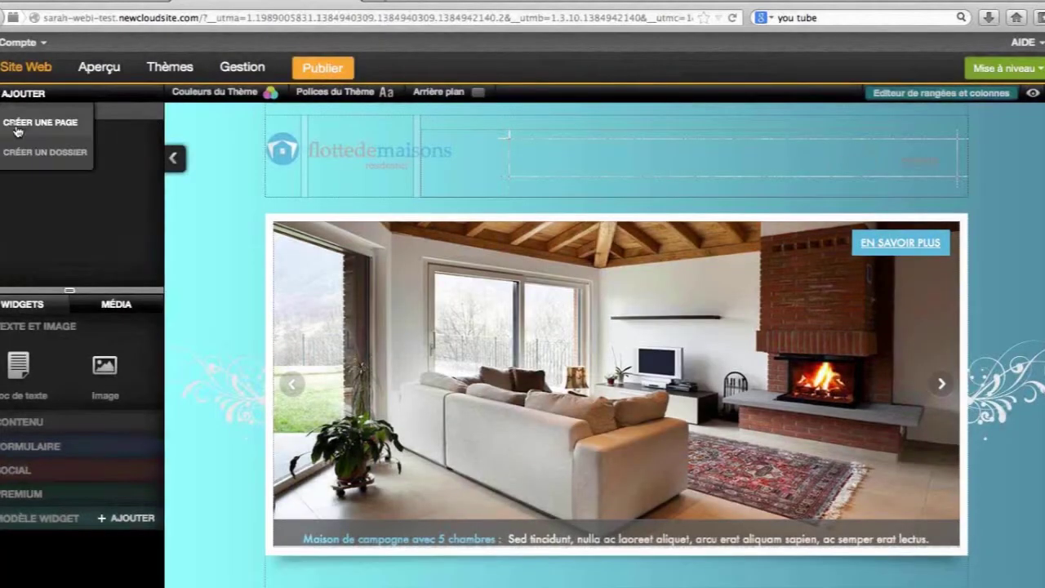
click(17, 131)
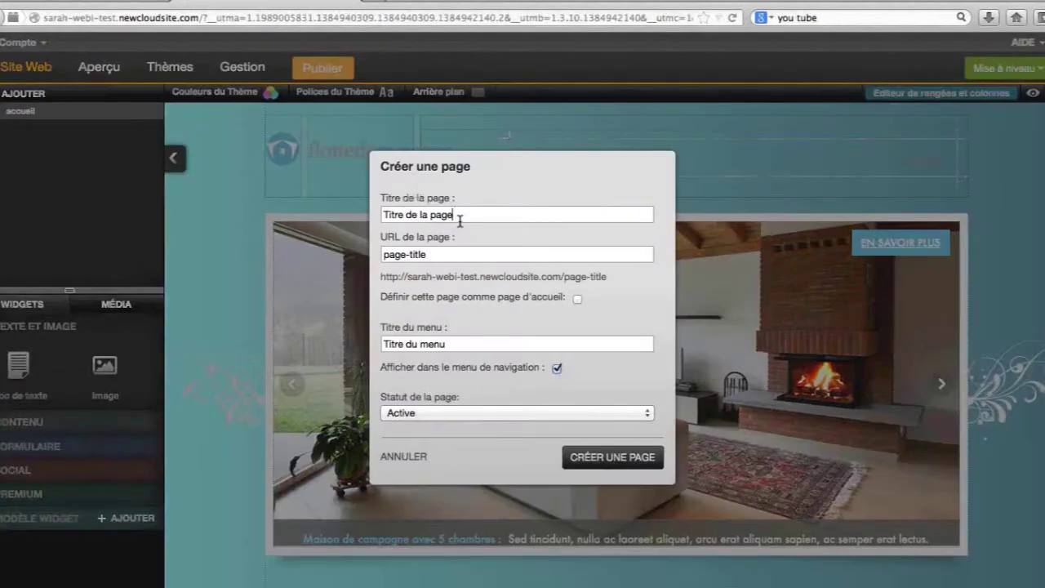
drag(459, 218, 359, 214)
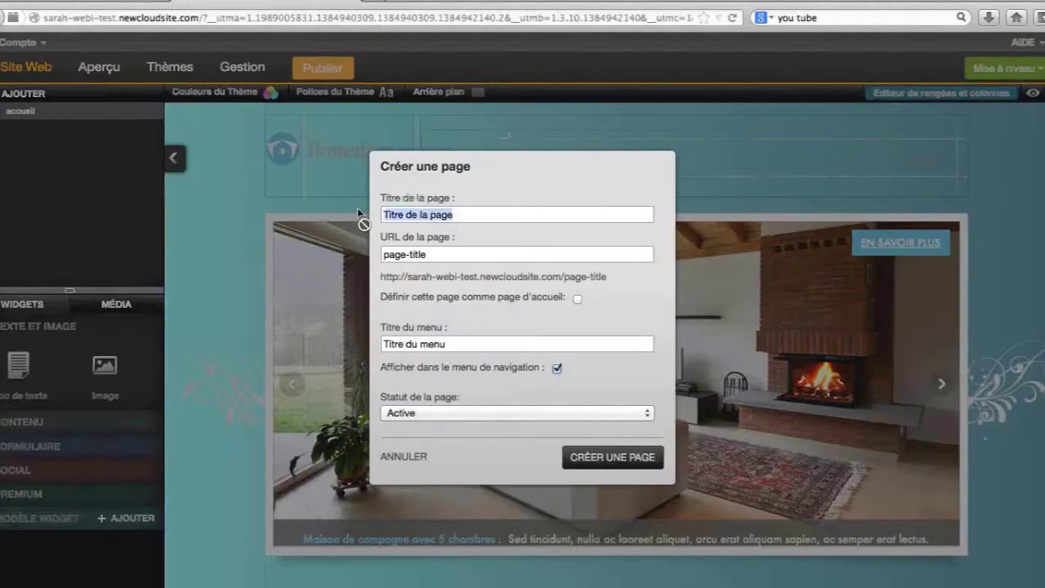
text(Chambre)
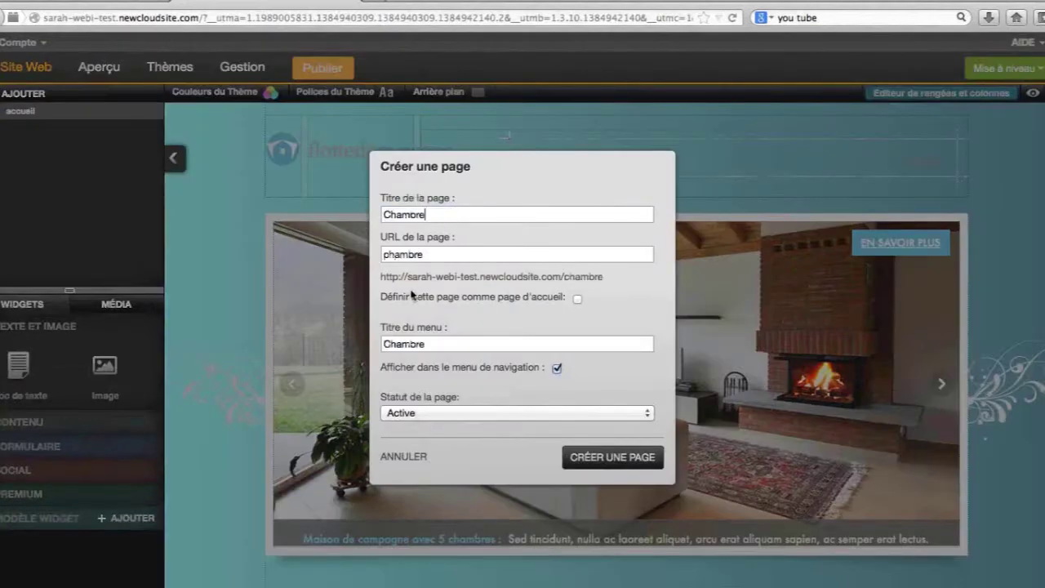
click(577, 457)
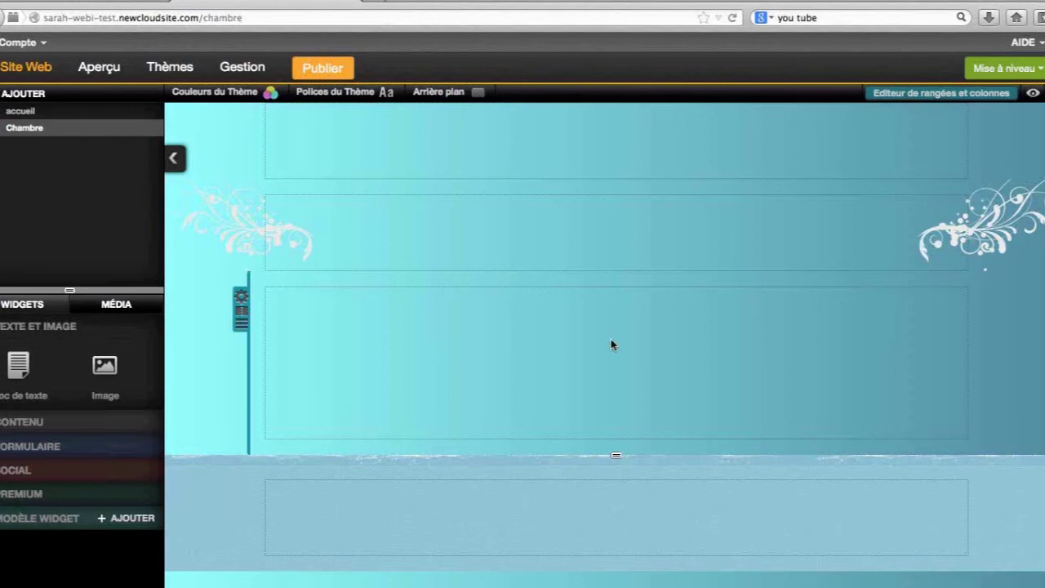
Hide the Header2 row on the Chambre page, show Main2, and toggle Feature2 on and back off
click(958, 95)
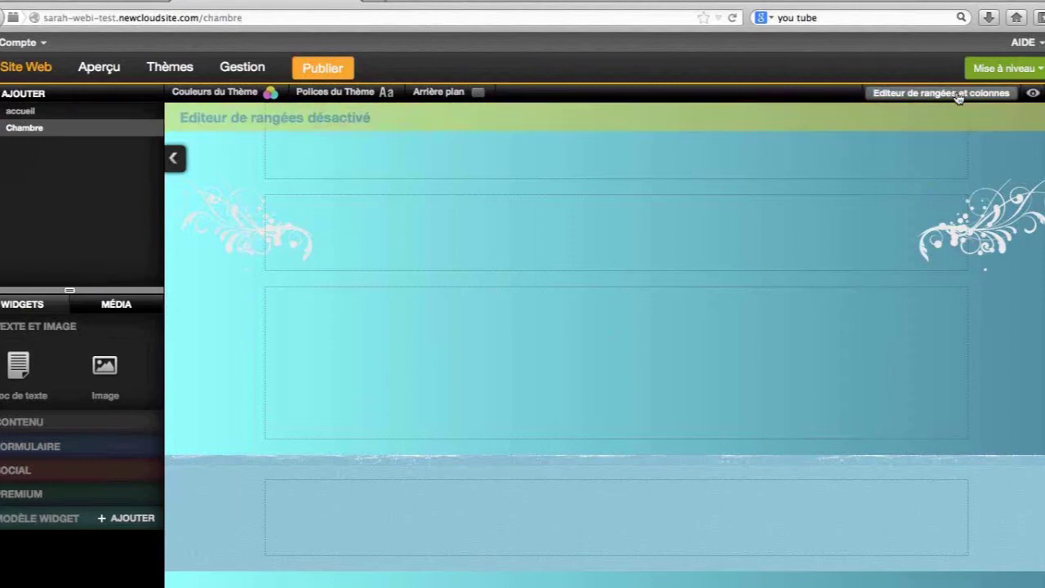
click(959, 97)
click(1035, 94)
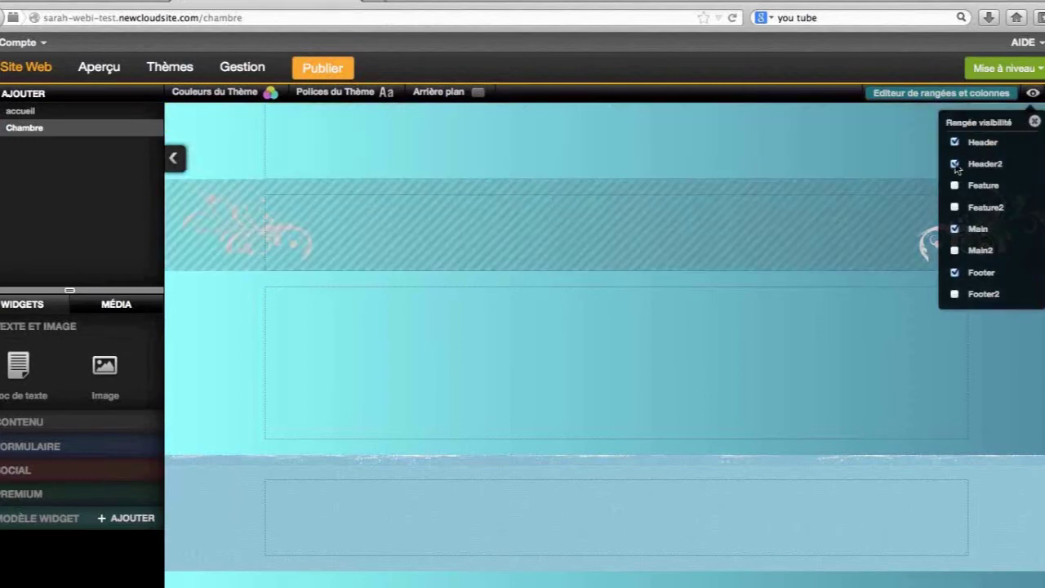
click(954, 164)
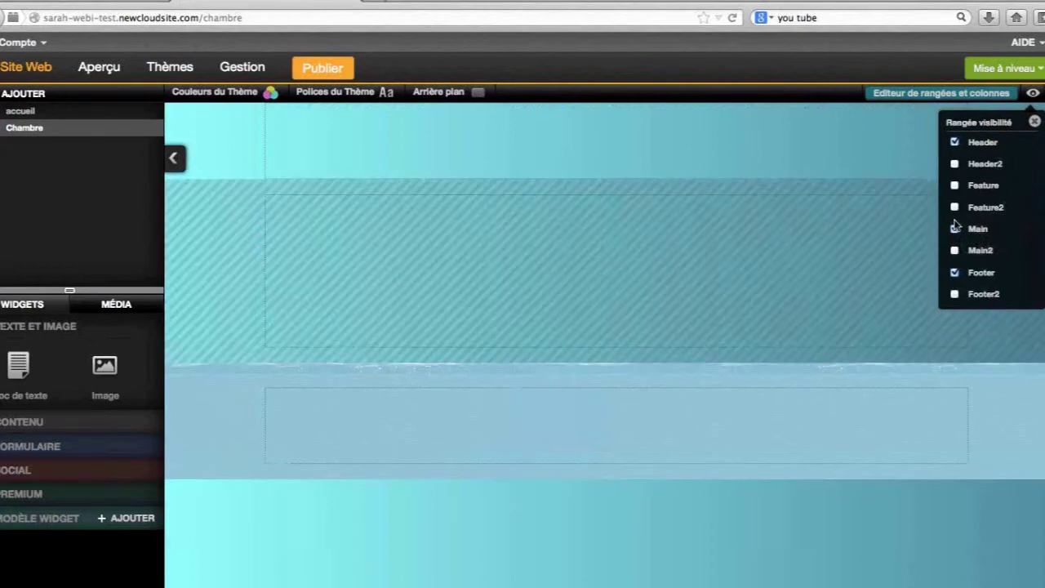
click(954, 229)
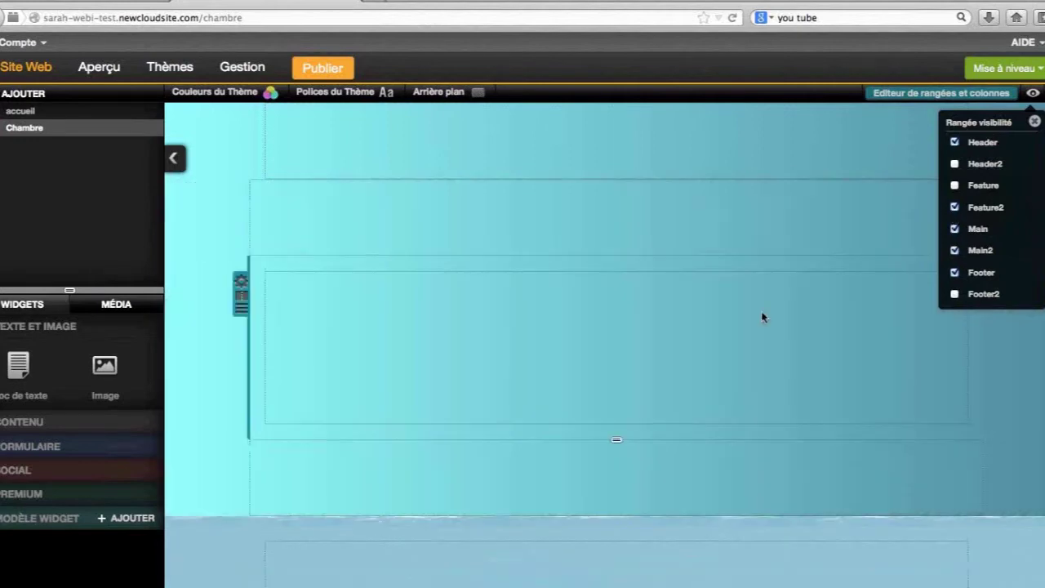
click(955, 208)
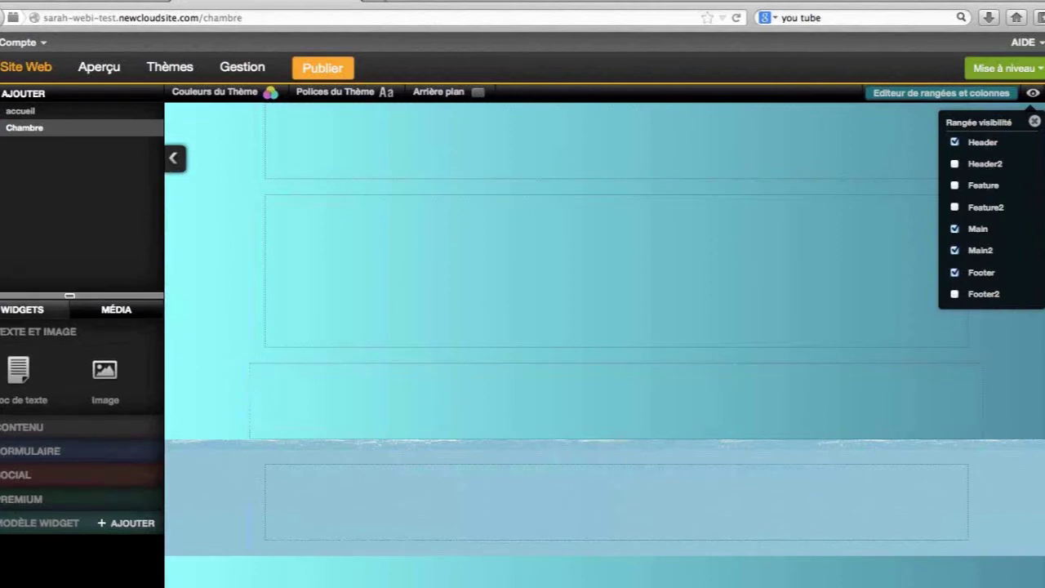
Add a text block to the Chambre page's Main row and narrow it to just under a third of the row's width
click(685, 574)
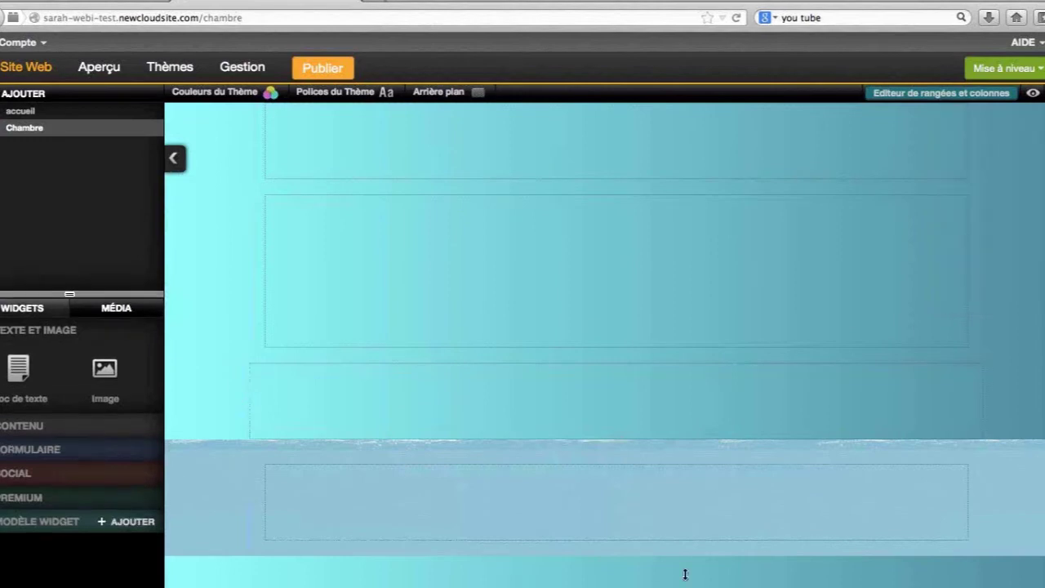
mouse_move(685, 574)
mouse_down()
mouse_move(685, 540)
mouse_move(685, 554)
mouse_up()
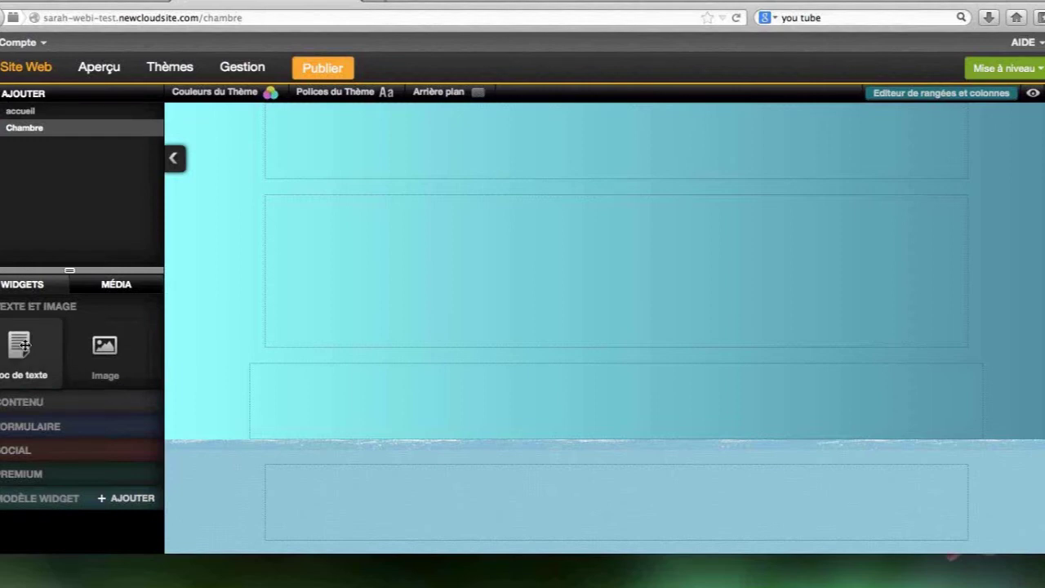
drag(24, 345, 356, 289)
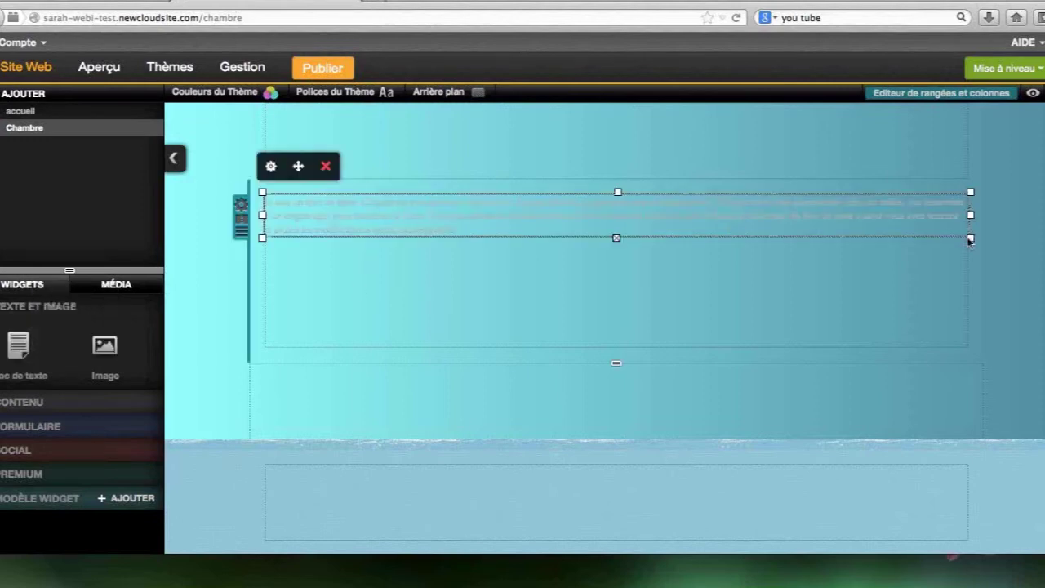
drag(970, 240, 795, 251)
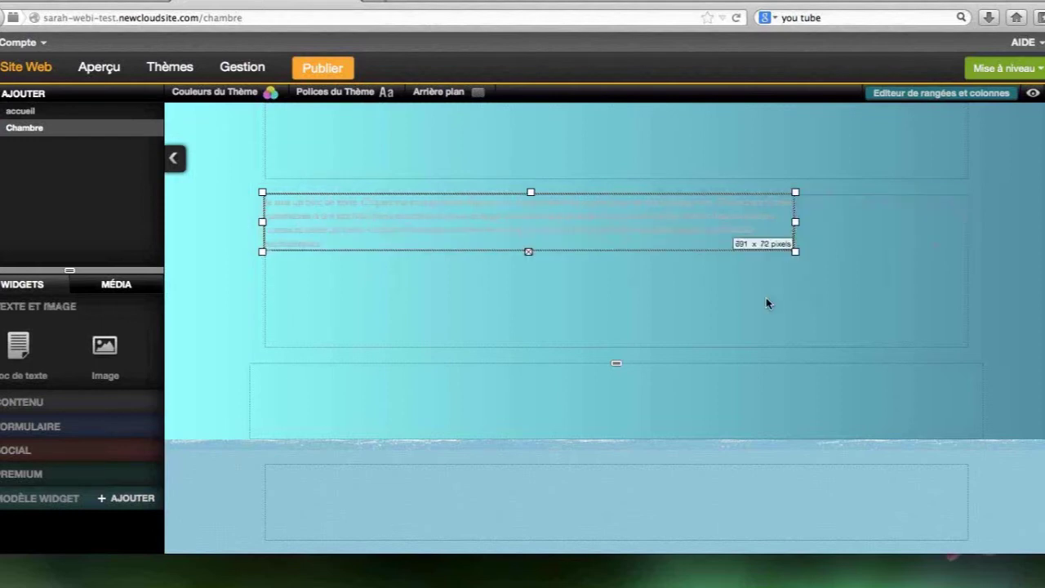
drag(766, 301, 505, 270)
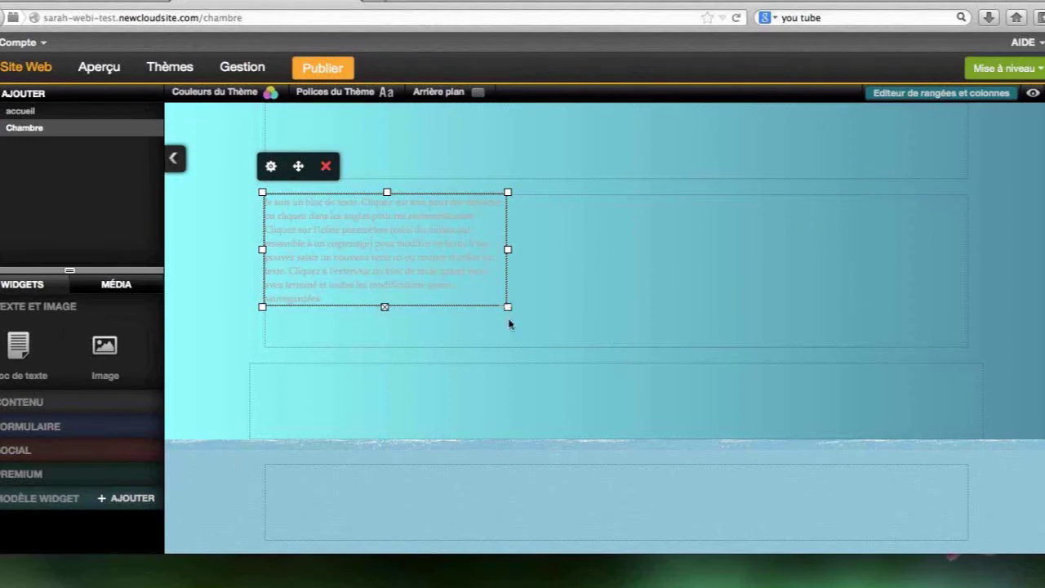
drag(508, 307, 481, 300)
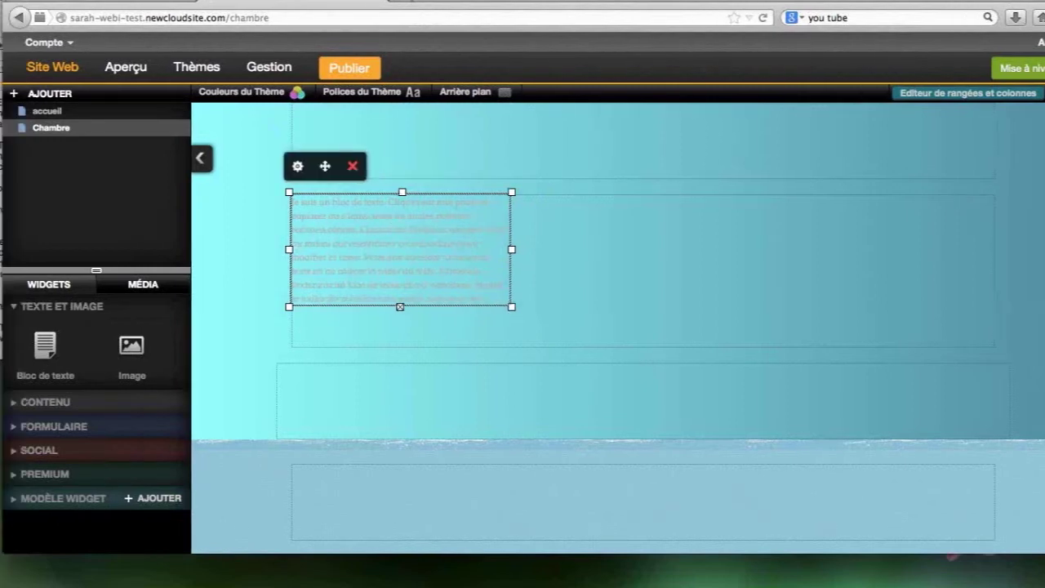
Replace the text block's placeholder with the Chambre soleil description copied from the WEbinar document, from the room name through the garden sentence
key(super+Tab)
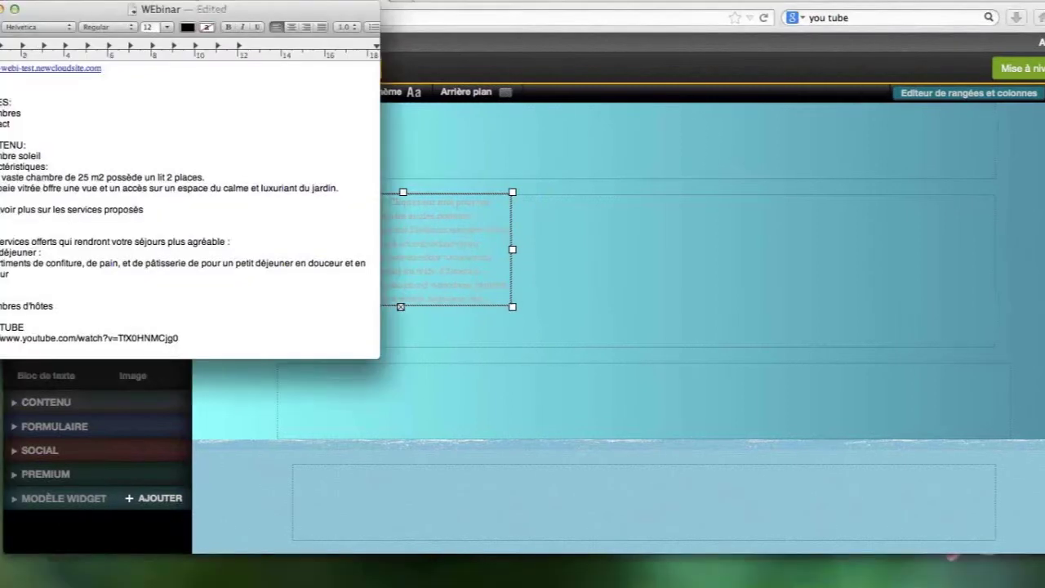
triple_click(321, 188)
drag(92, 175, 311, 155)
click(455, 229)
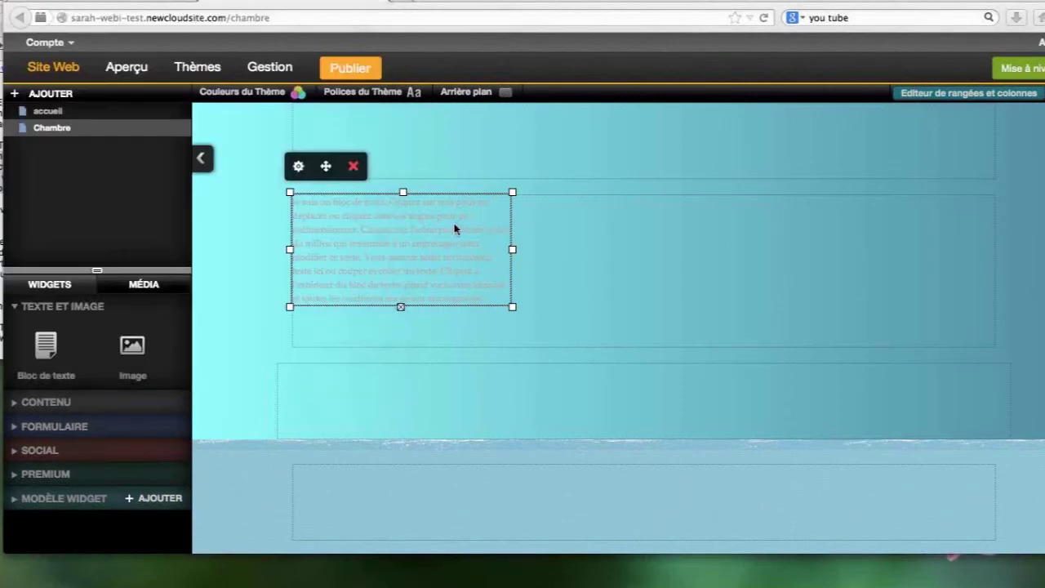
click(354, 238)
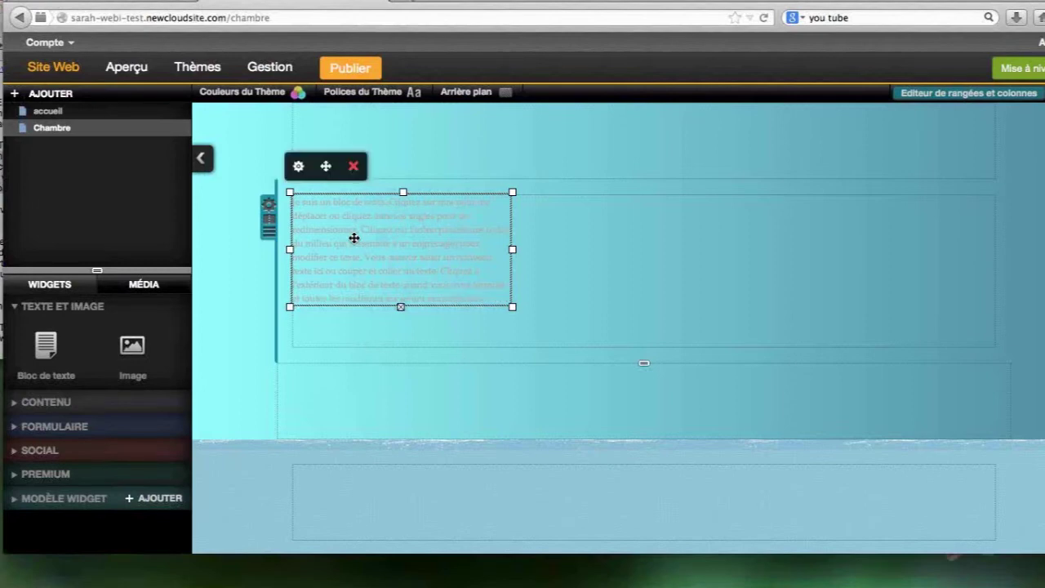
click(353, 238)
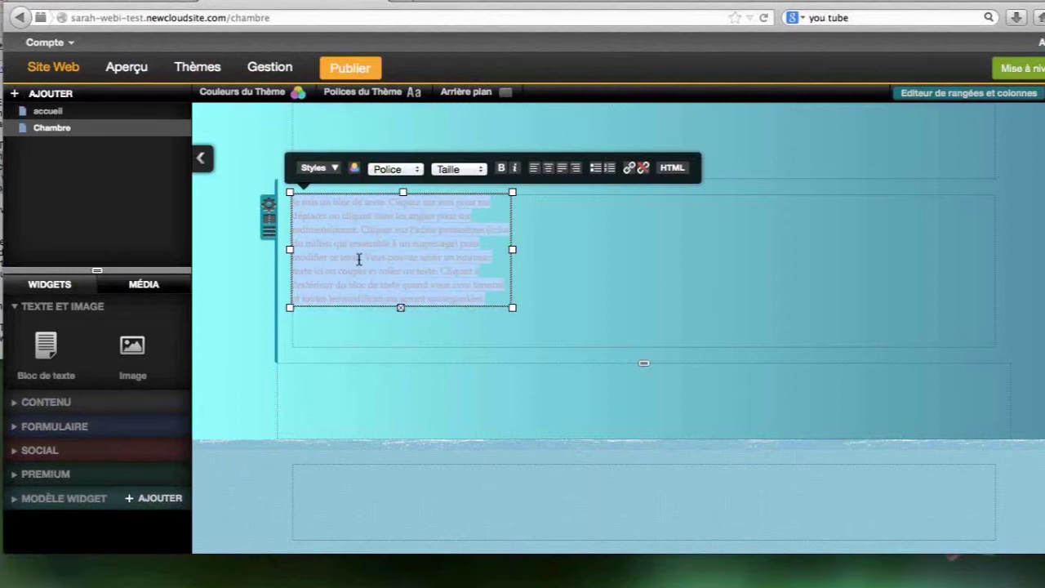
key(cmd+v)
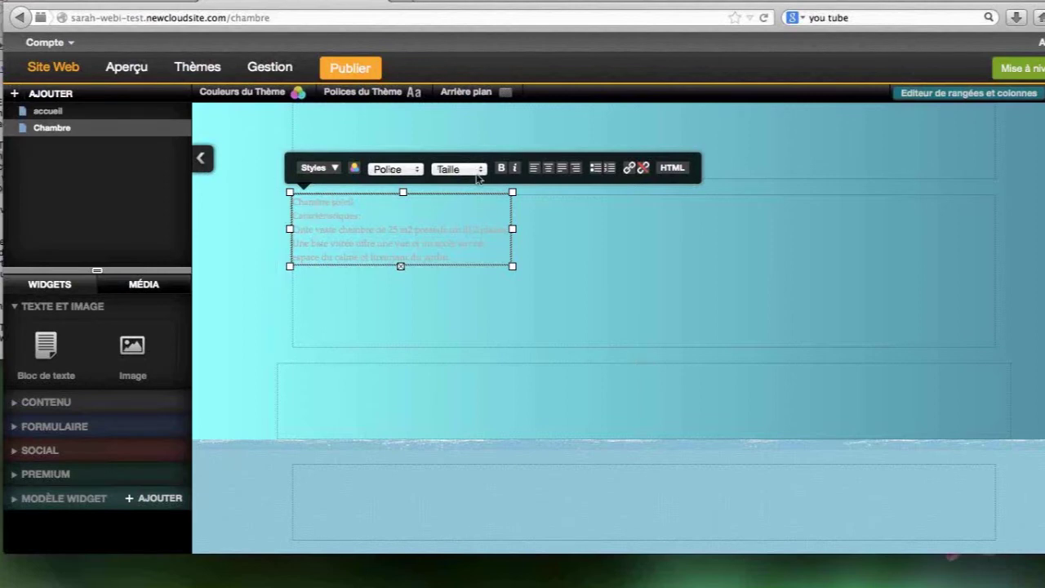
Insert a blank line after Chambre soleil in the text block and apply the Titre 1 style to that line
click(365, 202)
key(Return)
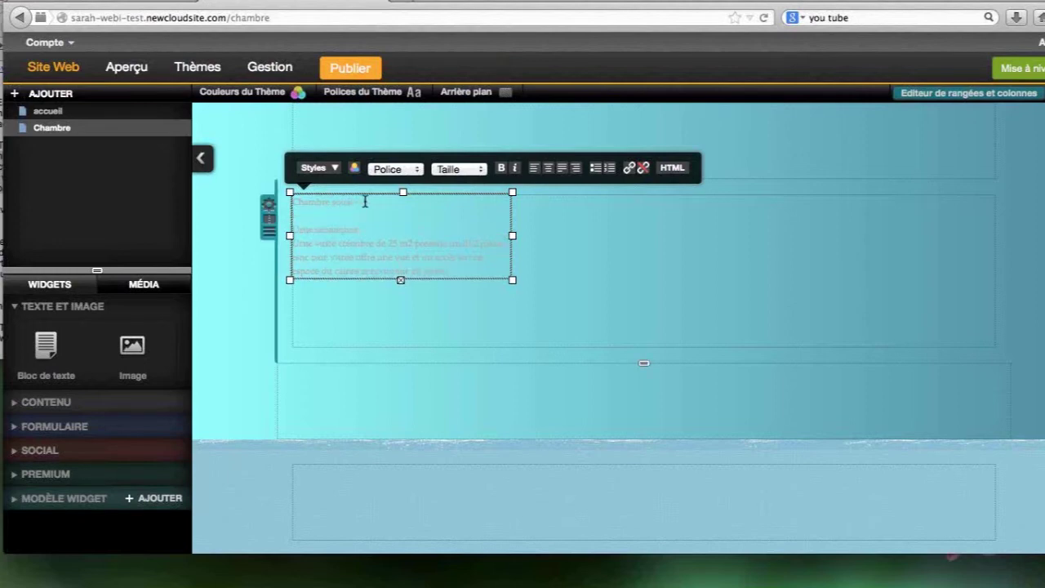
drag(365, 202, 289, 203)
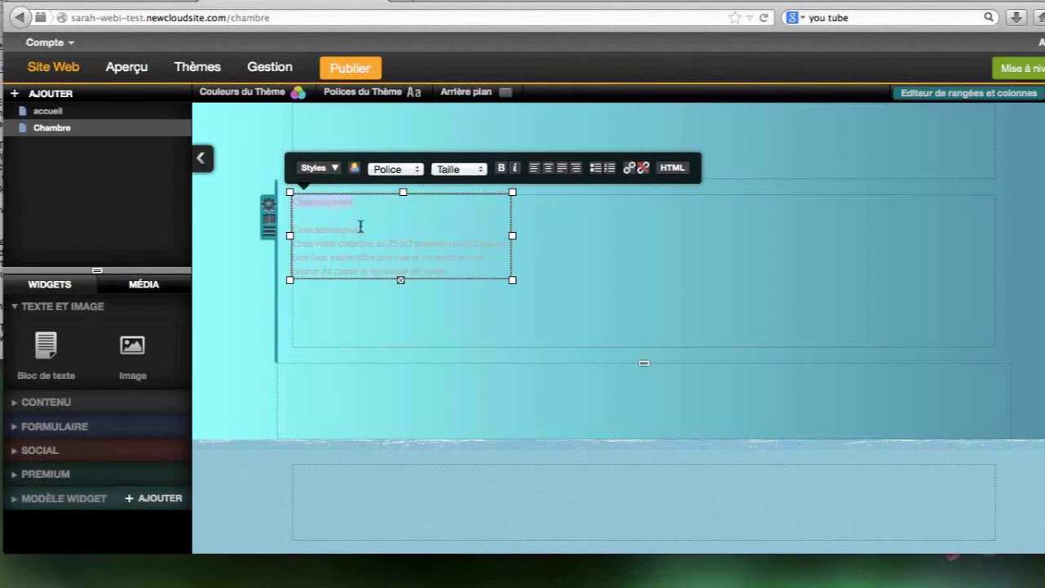
click(335, 171)
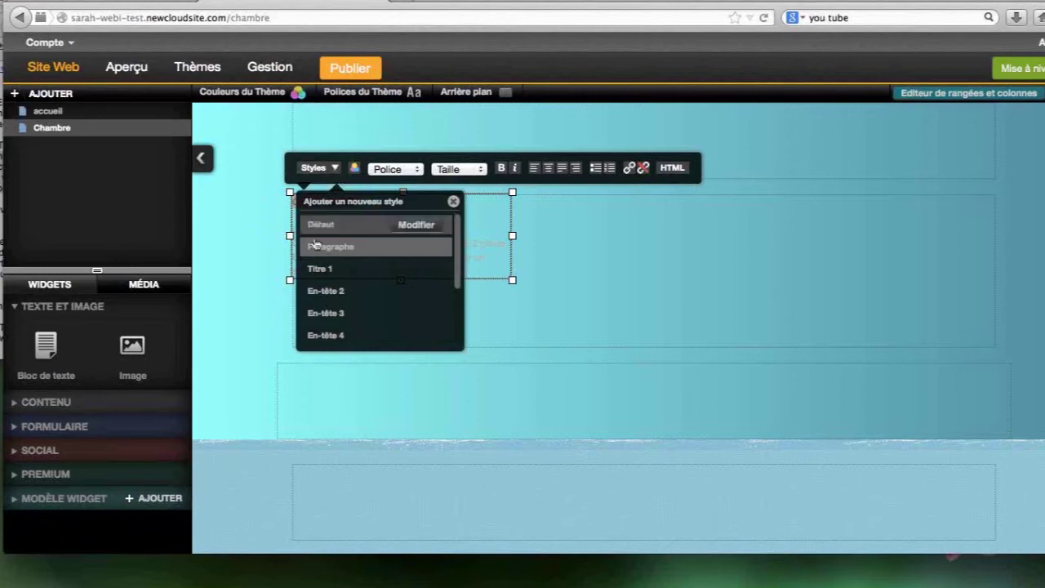
scroll(458, 252, down, 1)
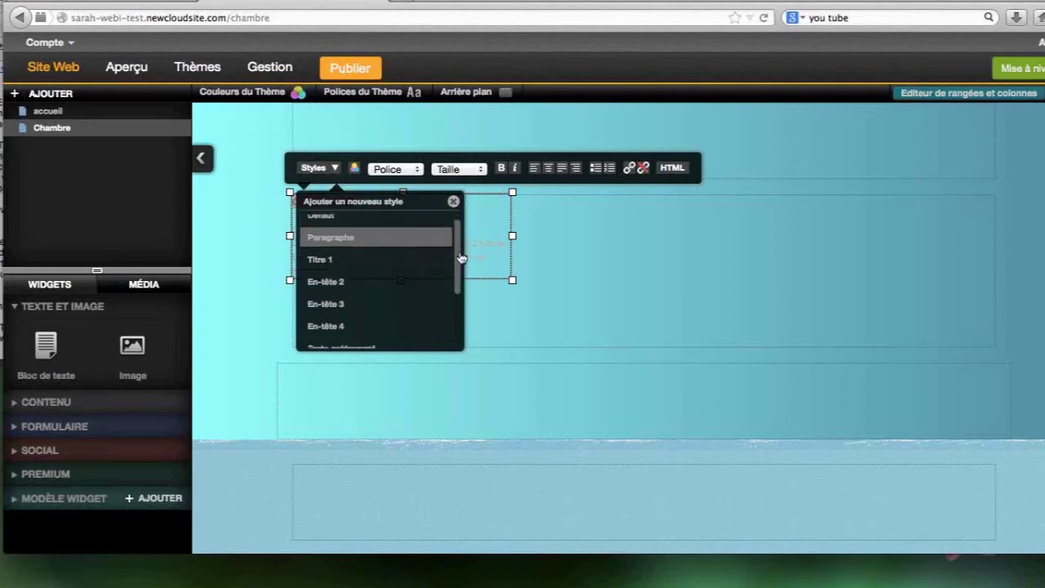
mouse_move(462, 258)
mouse_down()
mouse_move(461, 306)
mouse_move(455, 247)
mouse_up()
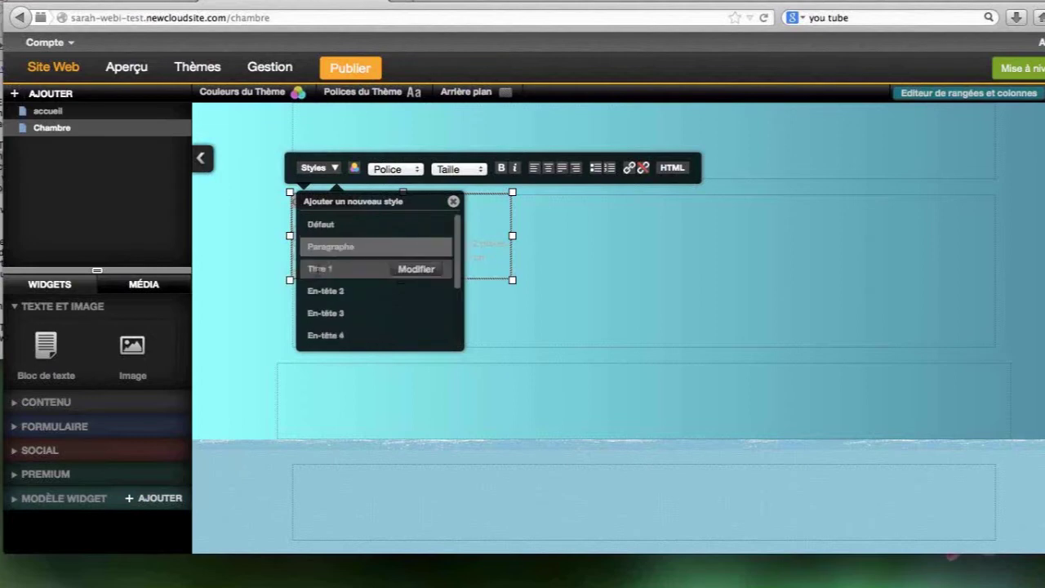
click(319, 269)
click(384, 223)
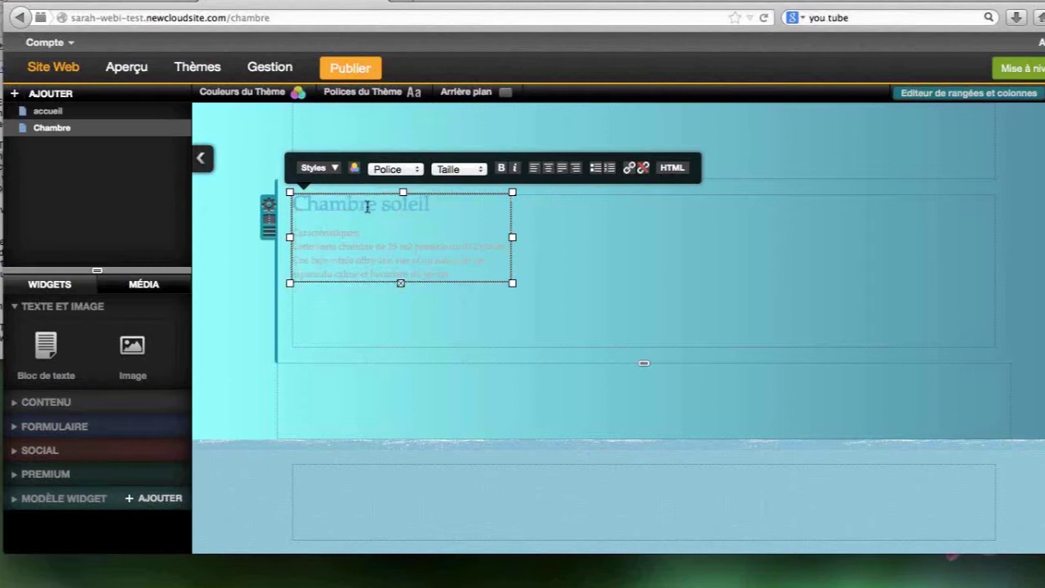
Select the Chambre soleil heading and open its Titre 1 style for editing
click(333, 169)
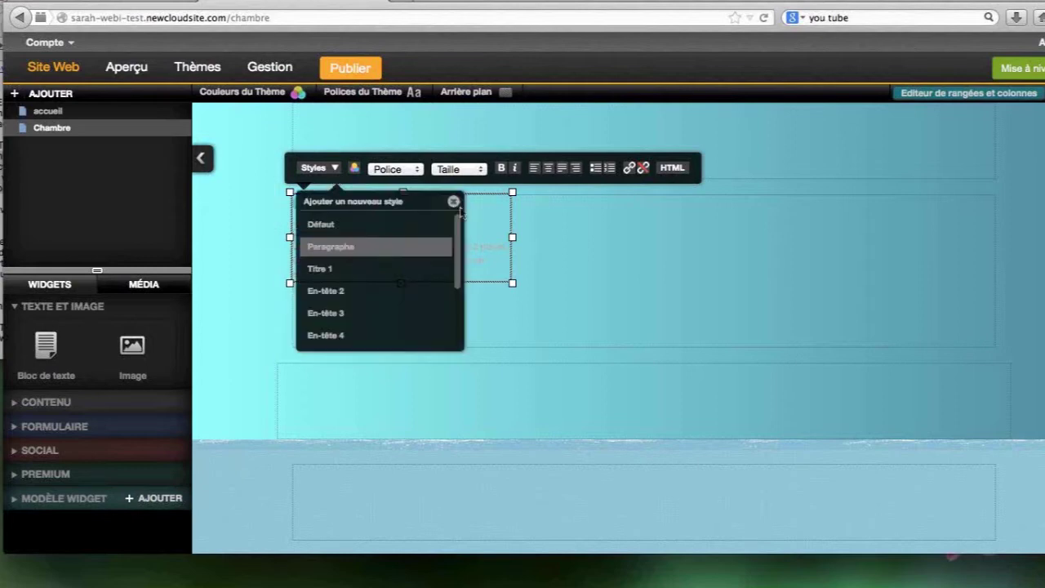
click(454, 201)
drag(389, 207, 293, 204)
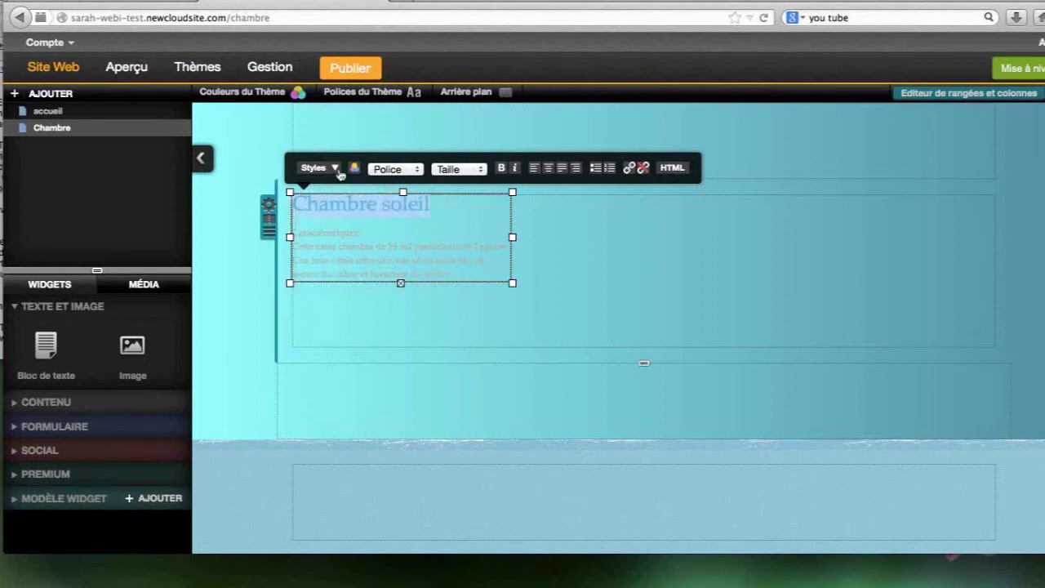
click(334, 168)
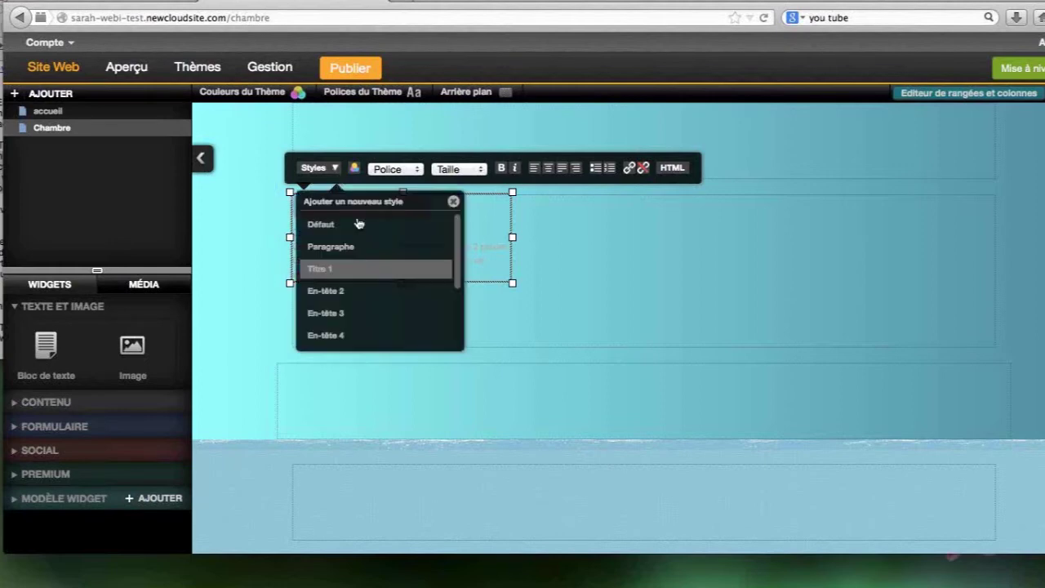
click(403, 280)
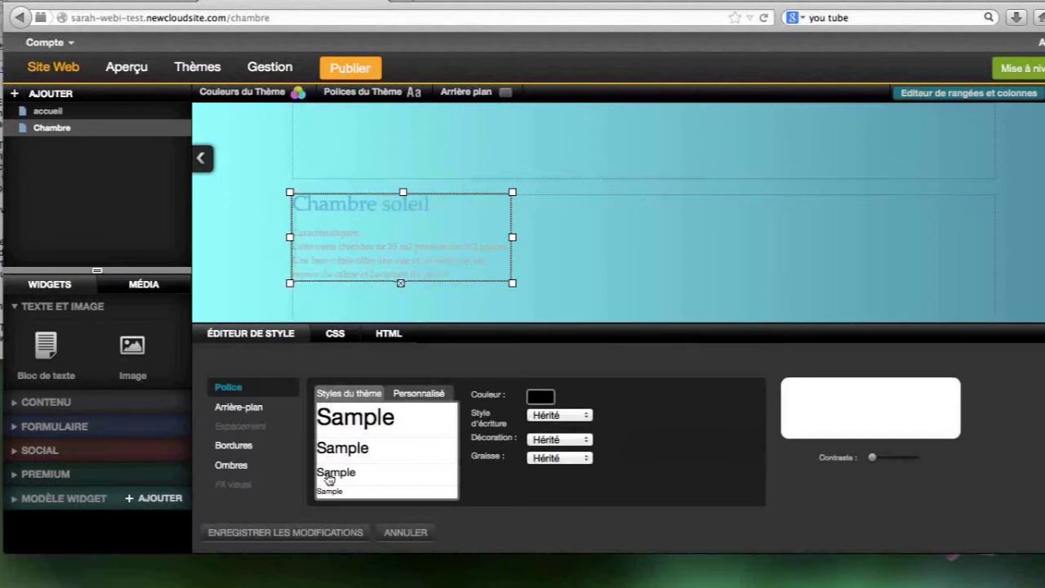
click(239, 407)
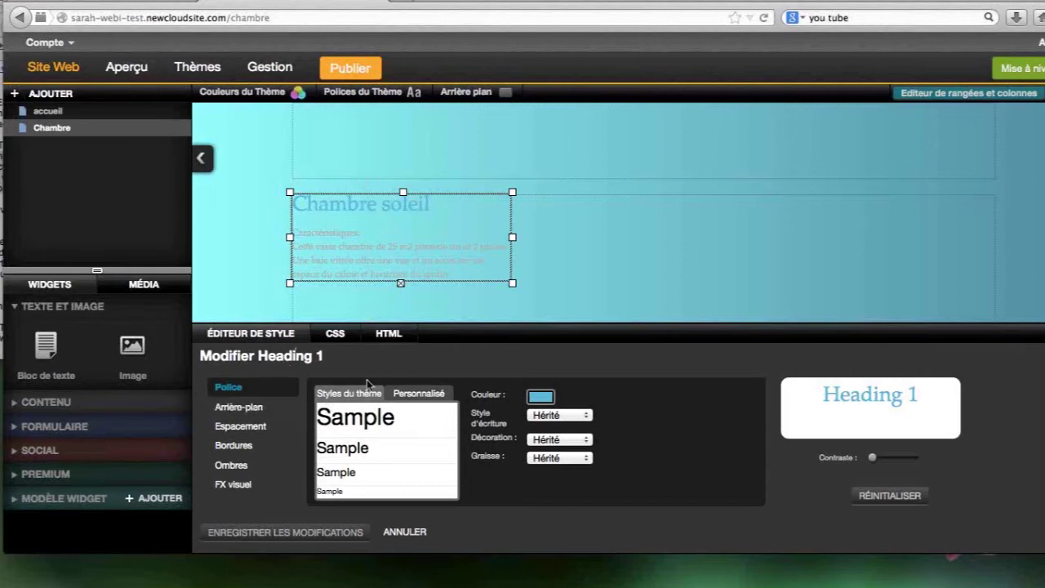
Set the Heading 1 font colour to white (ffffff)
click(541, 396)
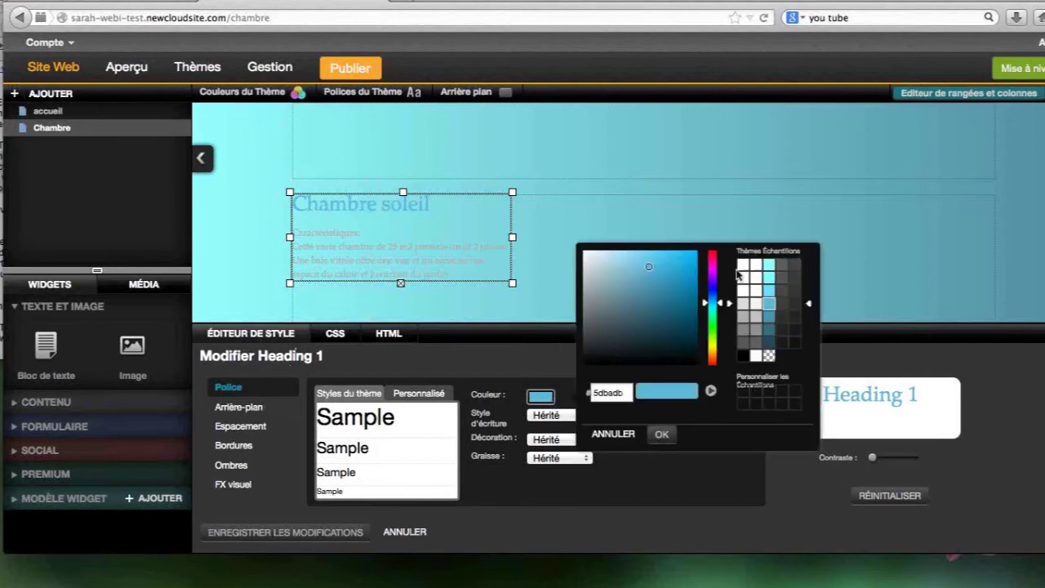
click(756, 303)
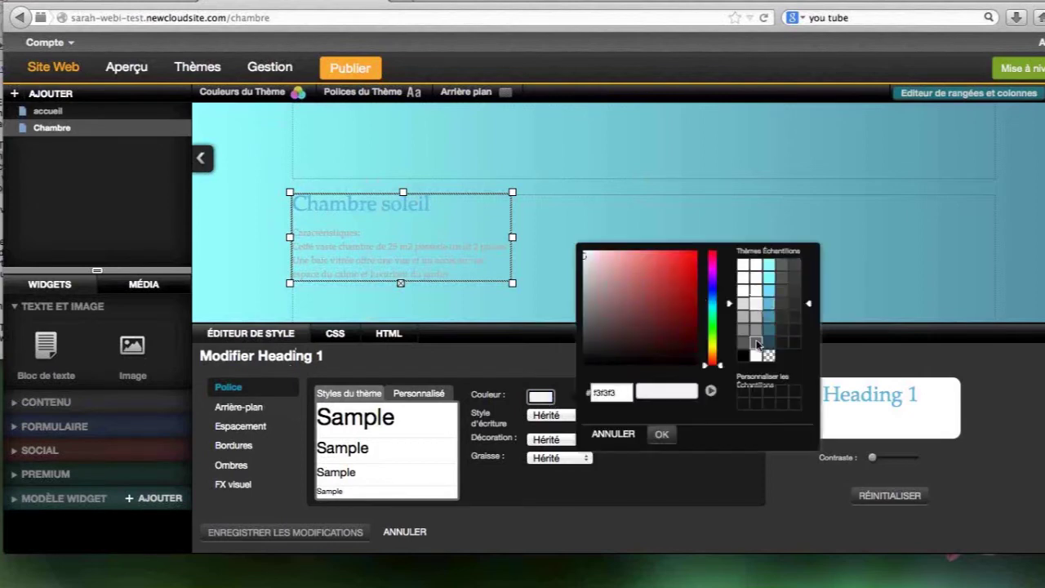
click(755, 296)
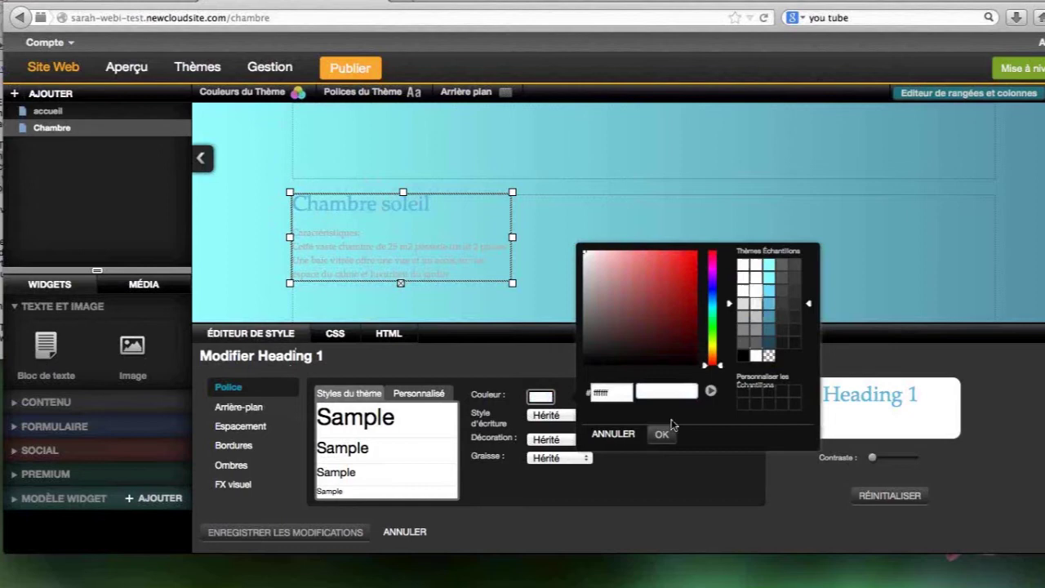
click(663, 434)
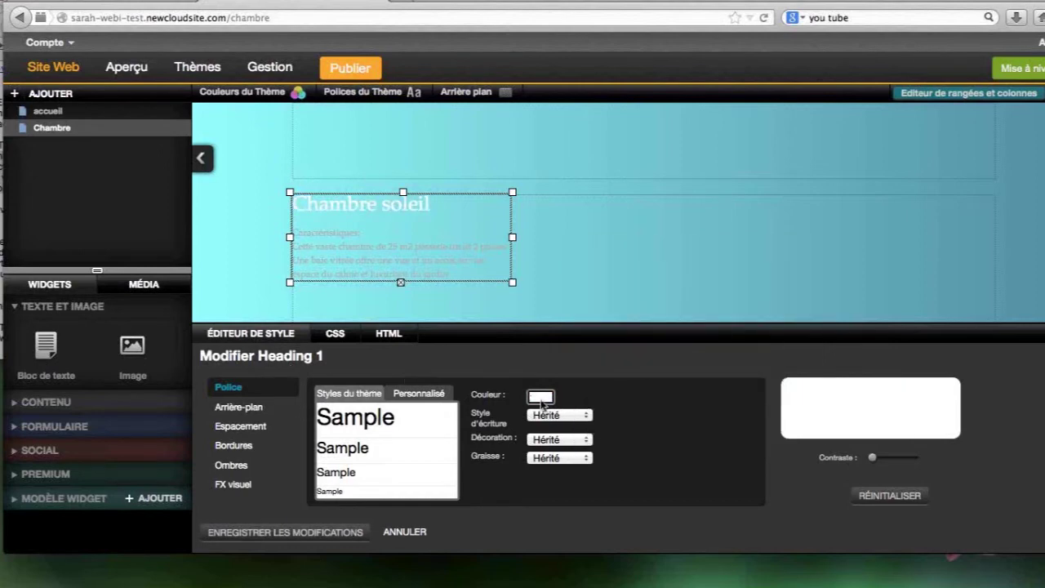
Give the Heading 1 style the largest theme font sample and a dark muted red font colour
click(367, 419)
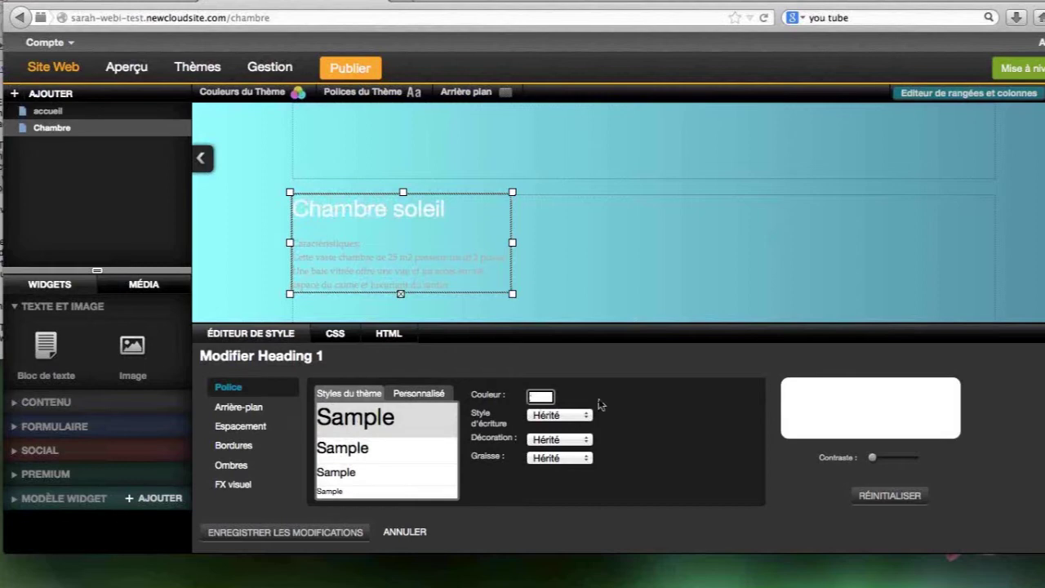
click(614, 298)
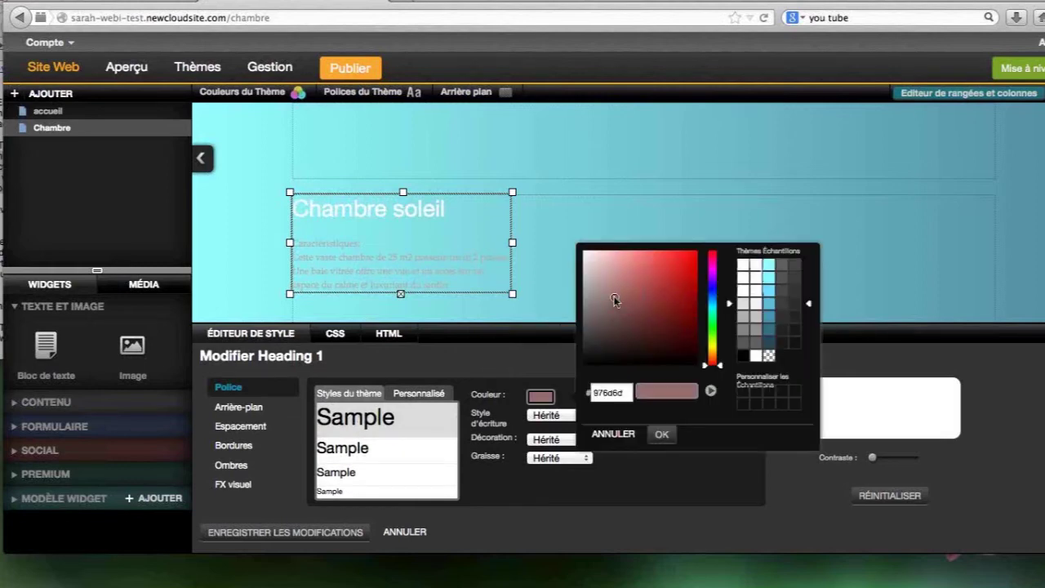
drag(614, 298, 626, 320)
click(661, 434)
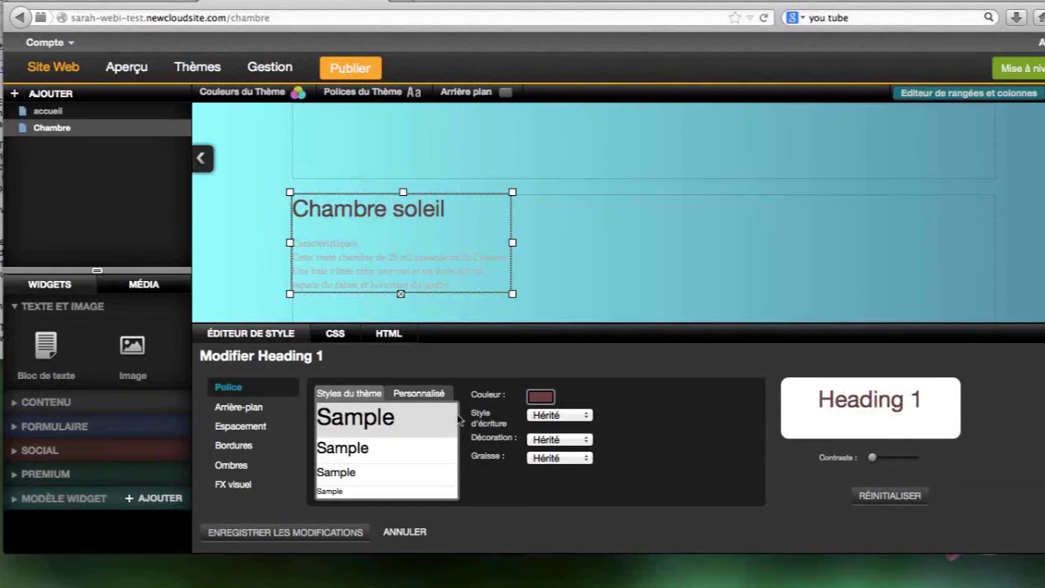
Set the Heading 1 style's solid background colour to a very light grey theme swatch
click(264, 410)
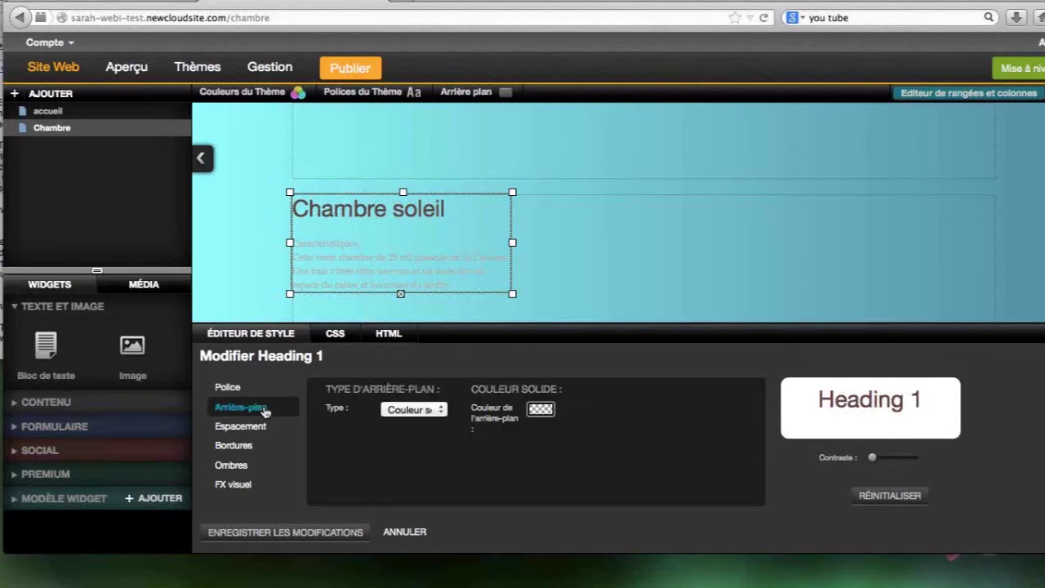
click(540, 409)
click(660, 326)
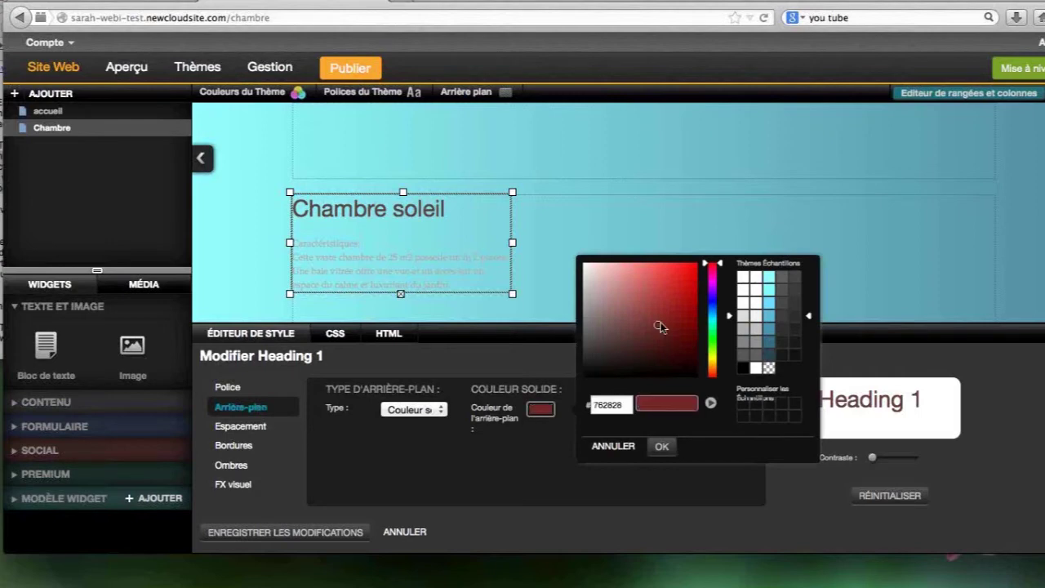
click(755, 318)
click(661, 446)
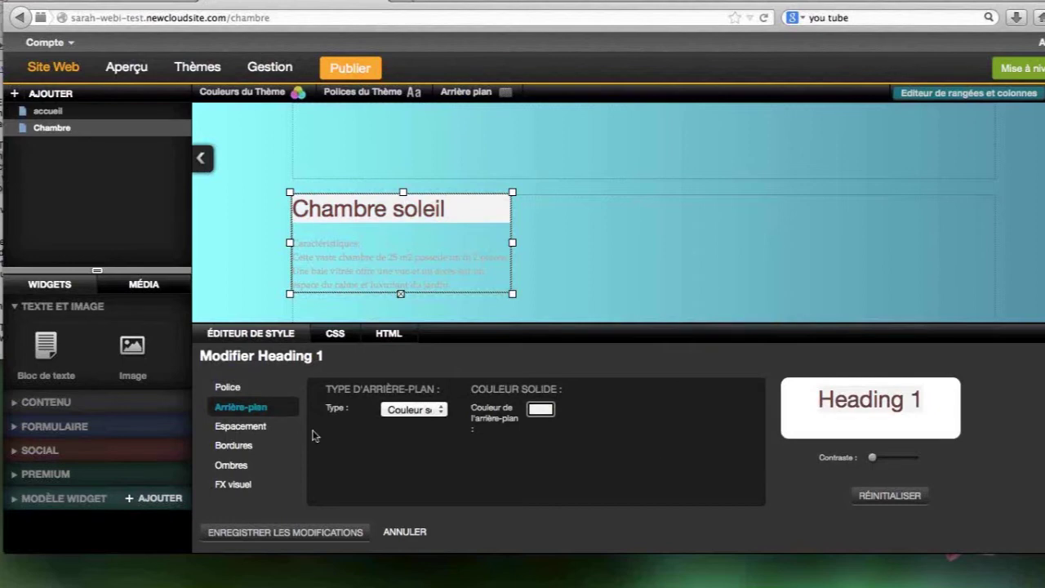
Review the Heading 1 style's spacing, border, shadow and visual FX settings, and save the style changes
click(274, 428)
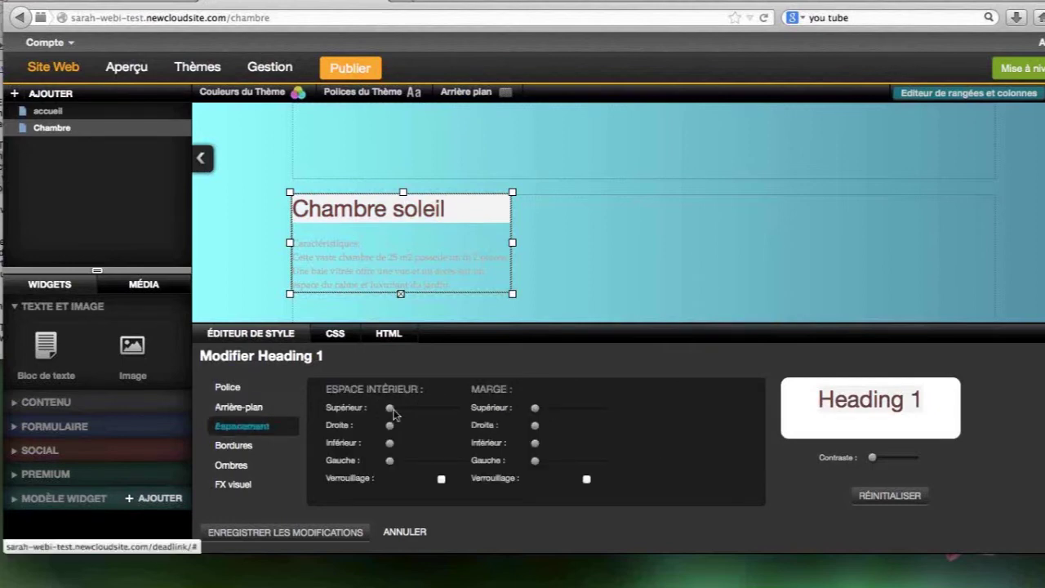
mouse_move(393, 412)
mouse_down()
mouse_move(401, 413)
mouse_move(390, 410)
mouse_up()
mouse_move(402, 409)
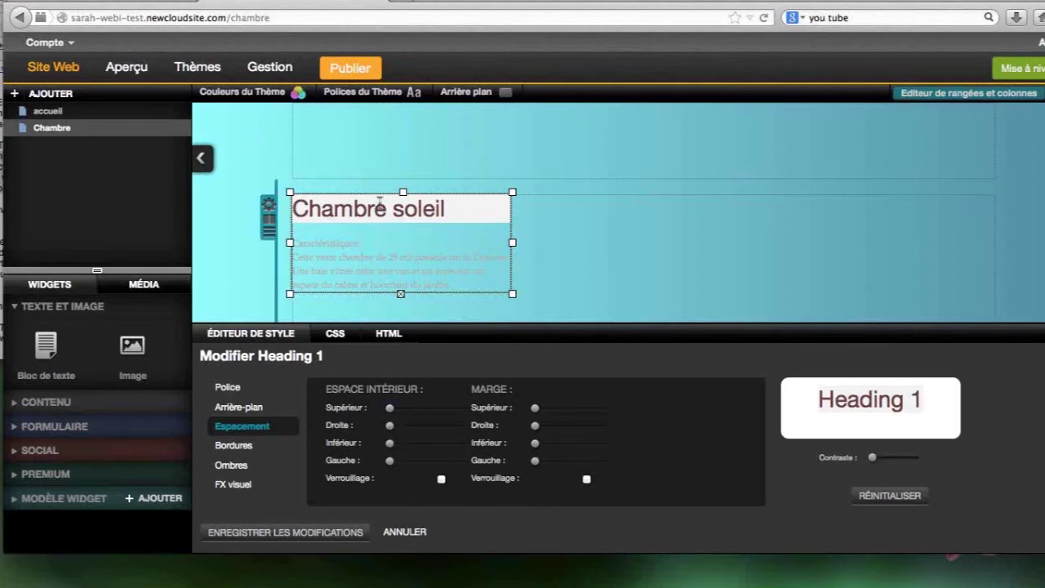
click(254, 447)
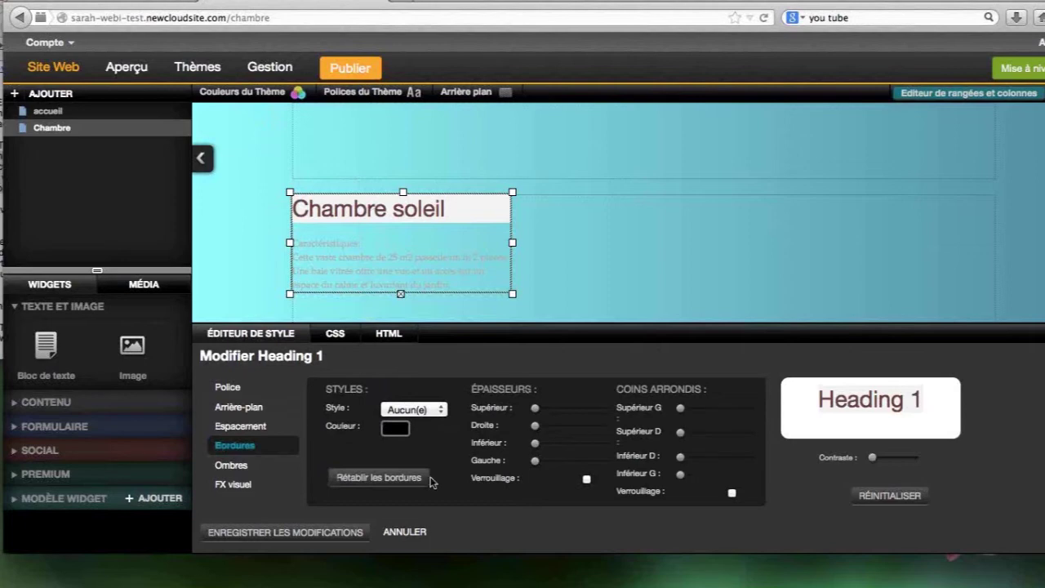
mouse_move(534, 407)
mouse_down()
mouse_move(552, 411)
mouse_move(535, 407)
mouse_up()
mouse_move(553, 407)
click(233, 466)
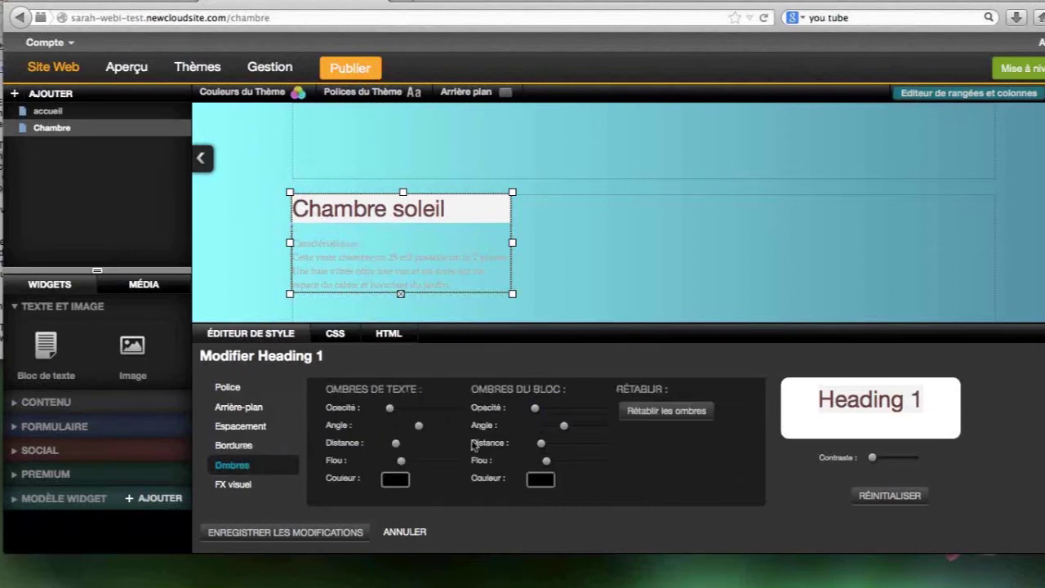
click(233, 485)
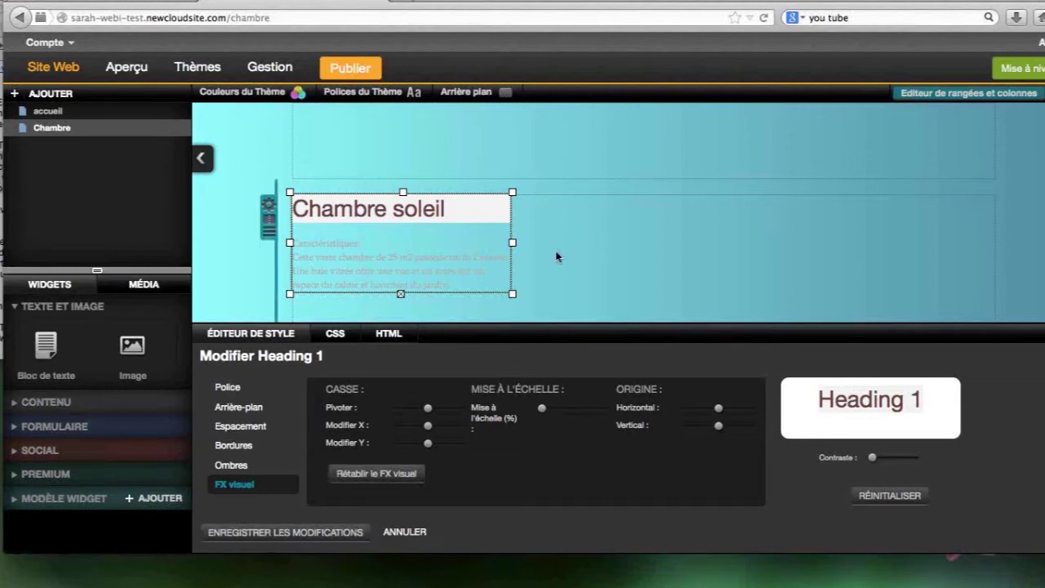
click(301, 532)
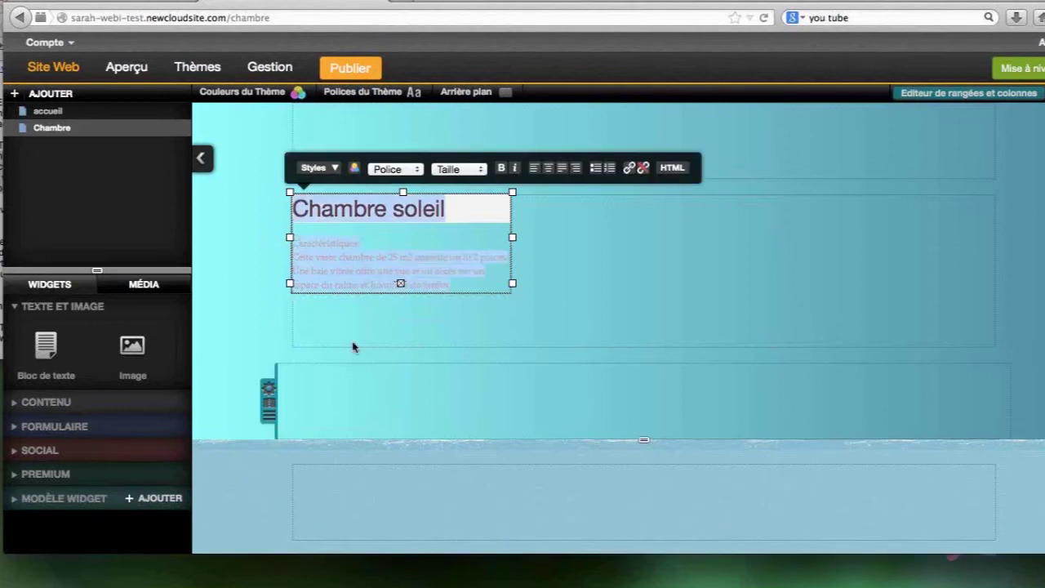
Set the font colour of the description text below the Chambre soleil heading to white (ffffff)
click(462, 287)
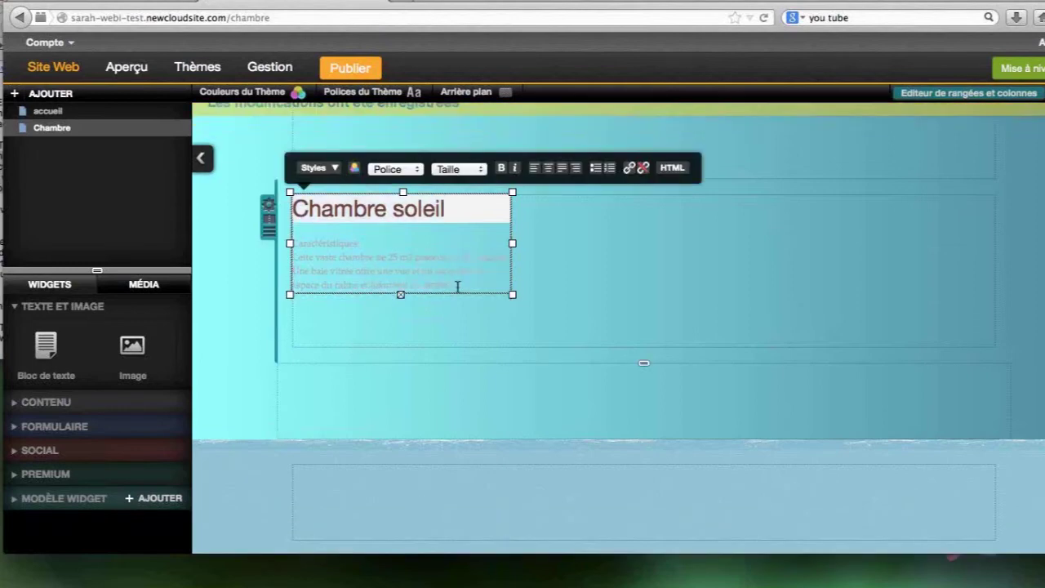
drag(458, 286, 293, 243)
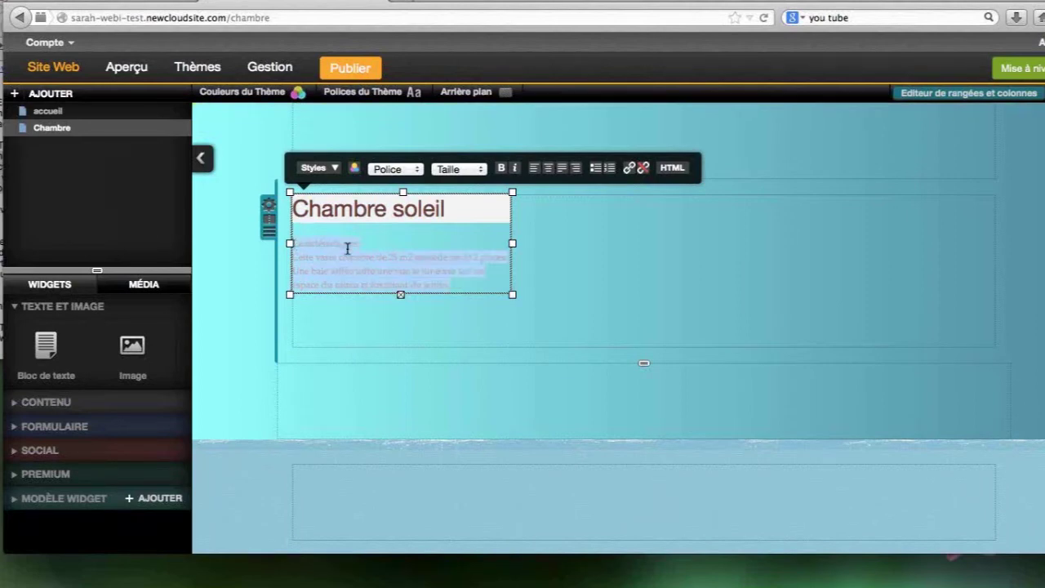
click(396, 169)
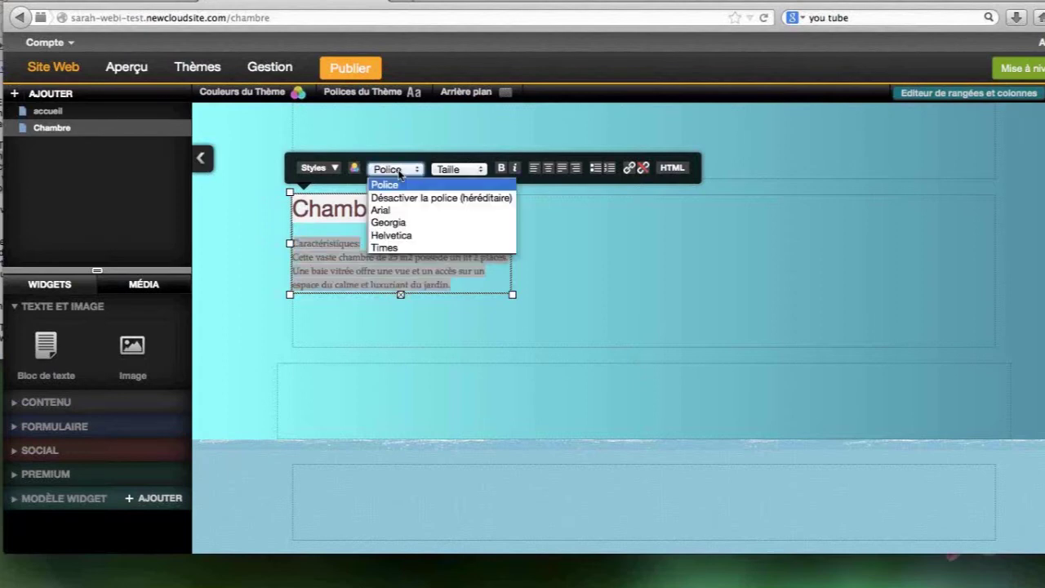
click(355, 169)
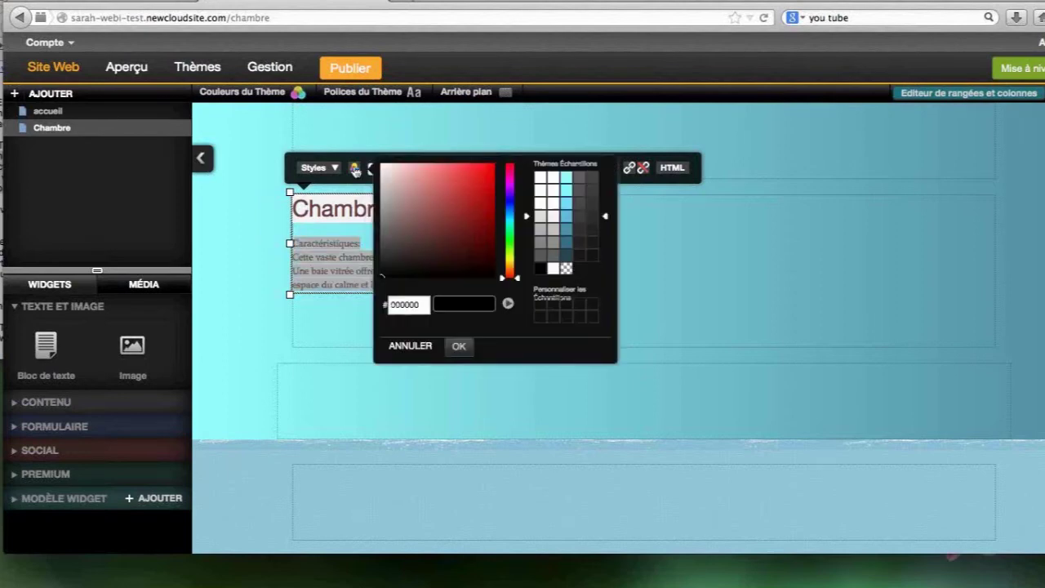
click(553, 176)
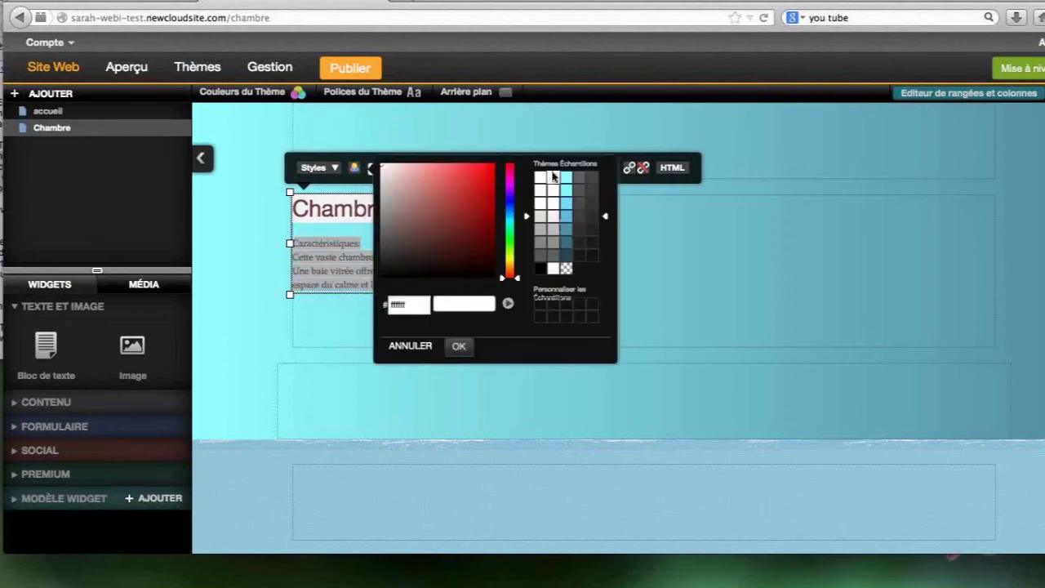
click(462, 348)
Set the description text's font size to 18 and its alignment to left
click(484, 170)
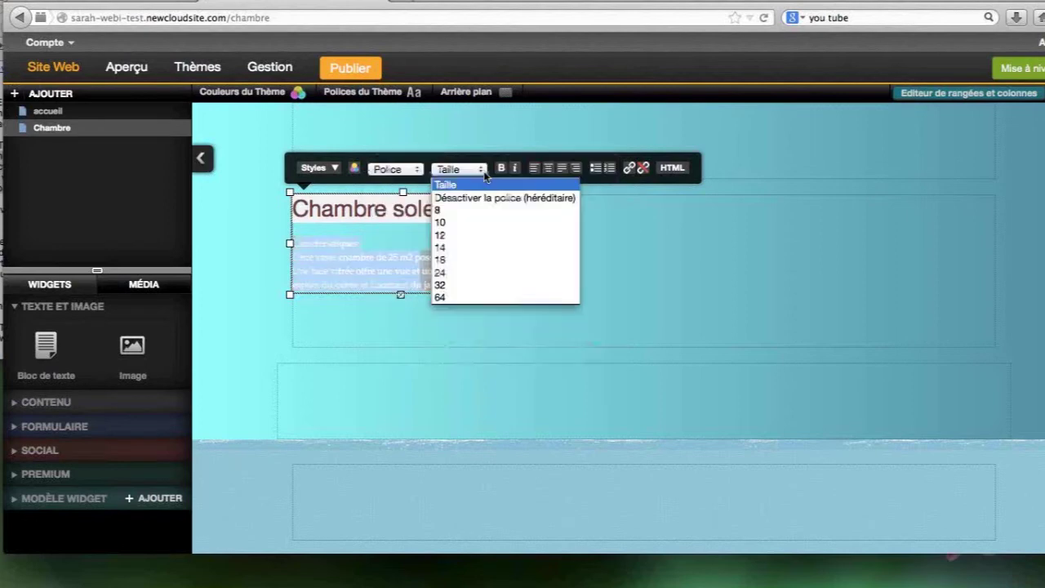
click(457, 235)
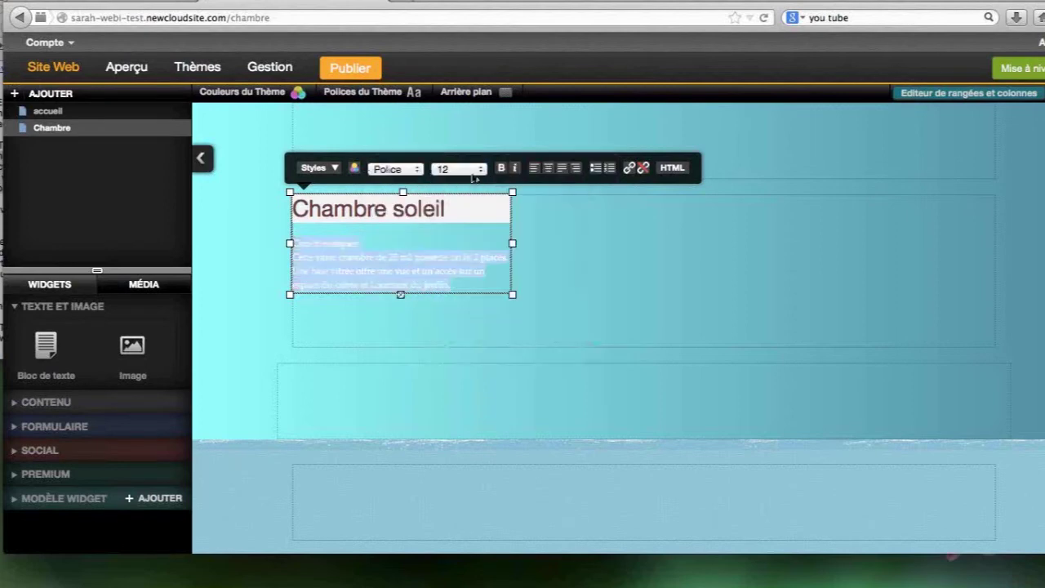
click(477, 170)
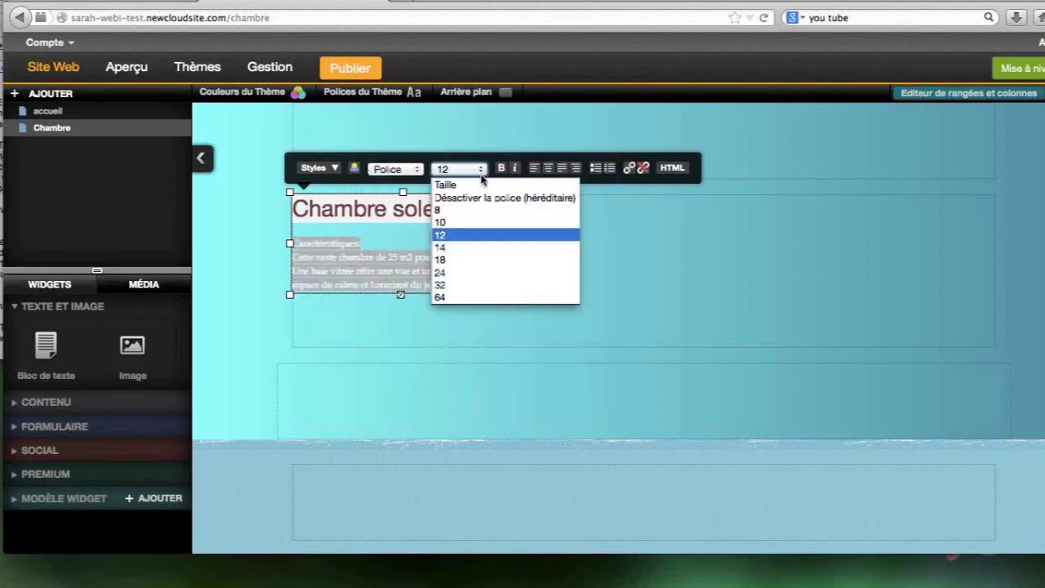
click(477, 273)
click(478, 169)
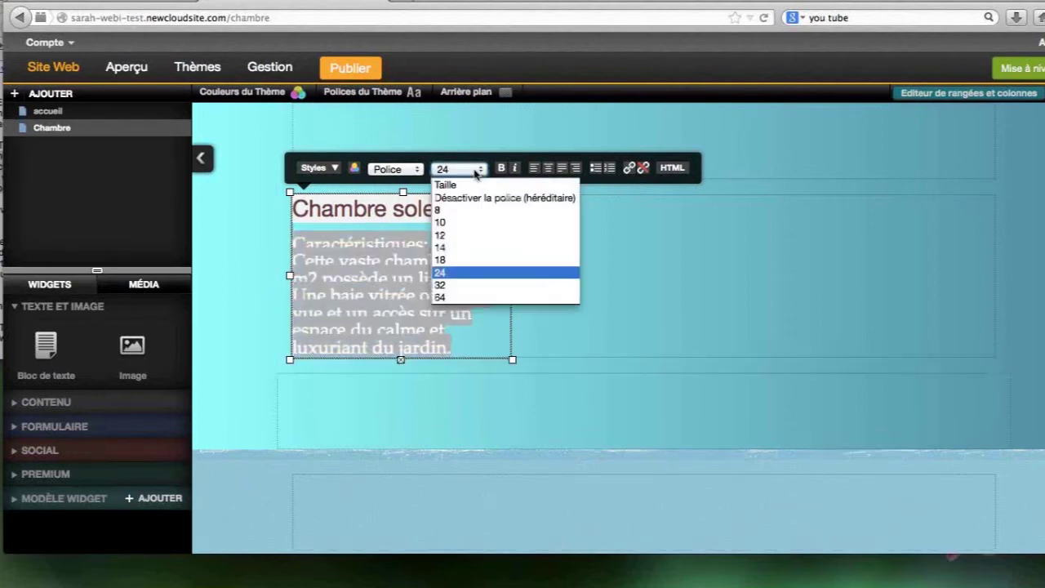
click(464, 258)
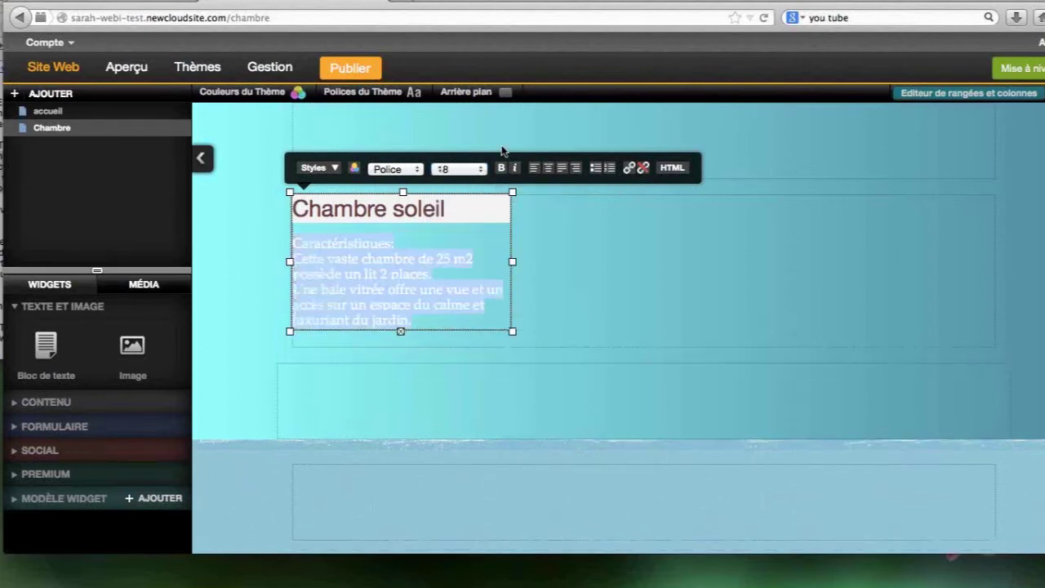
click(547, 169)
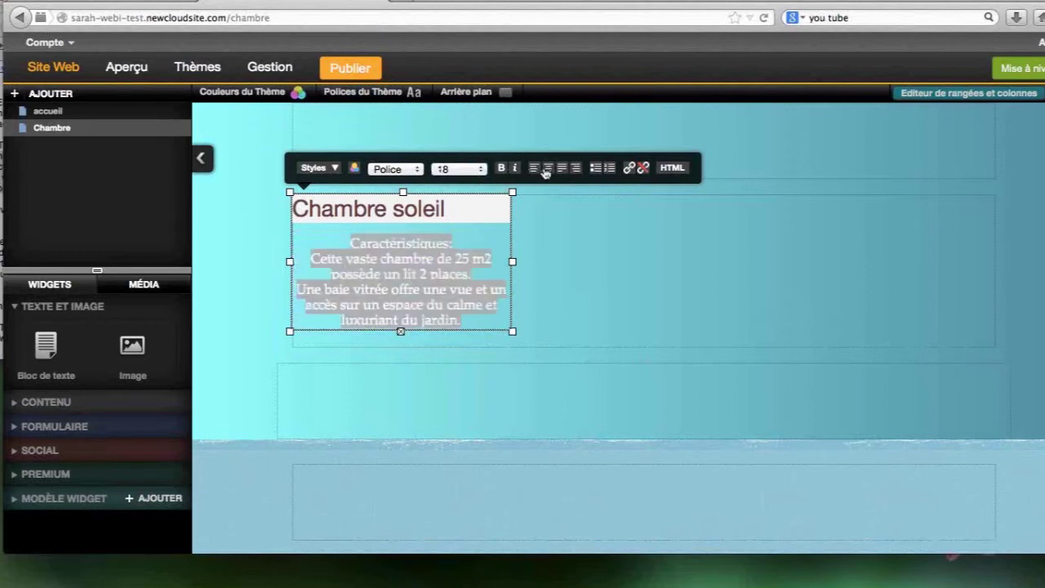
click(545, 169)
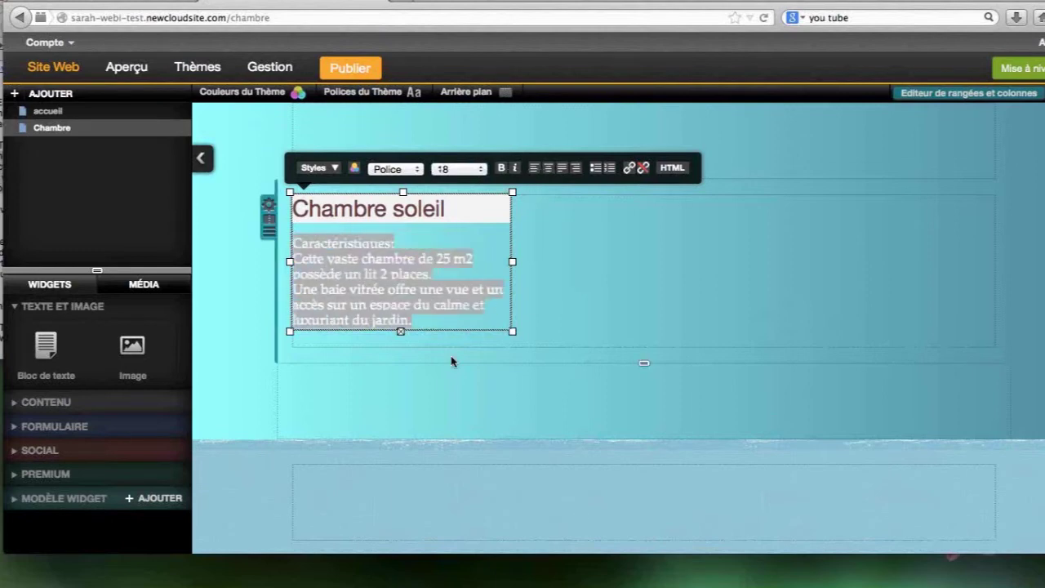
Switch to the WEbinar text document and copy the "en savoir plus sur les services proposés" line
click(426, 320)
click(425, 320)
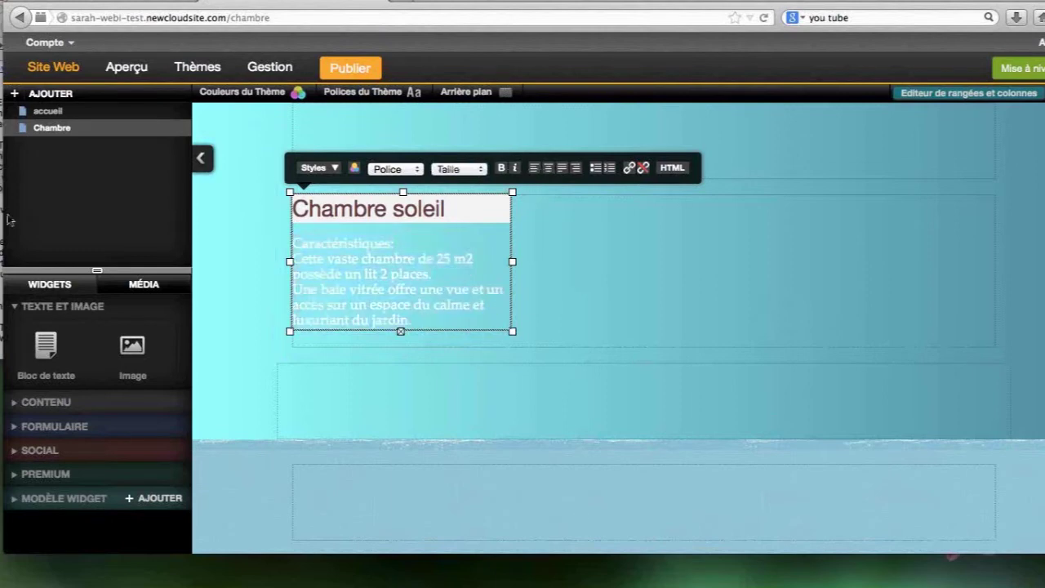
click(1, 220)
click(155, 209)
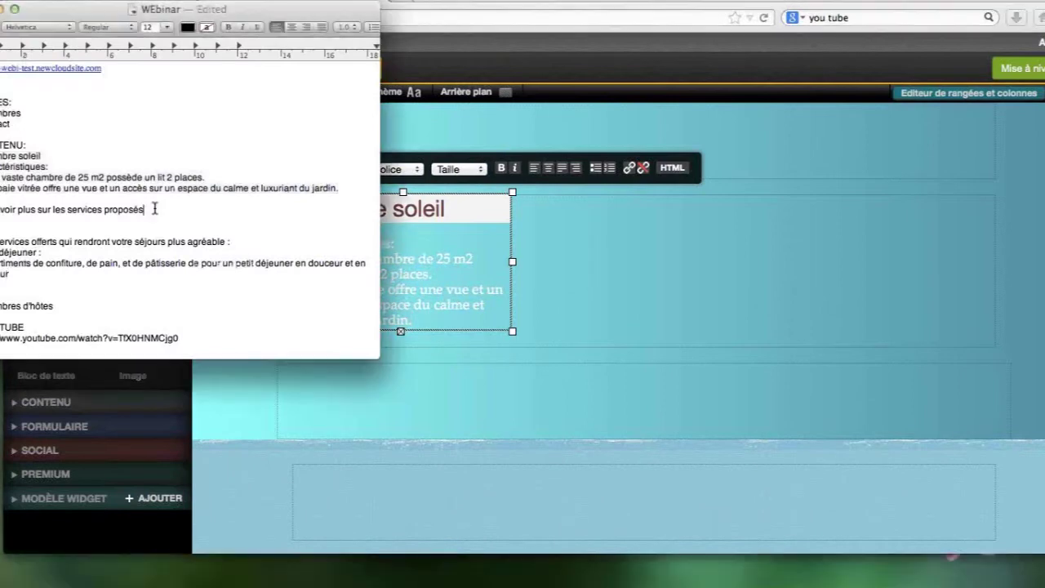
drag(154, 209, 0, 210)
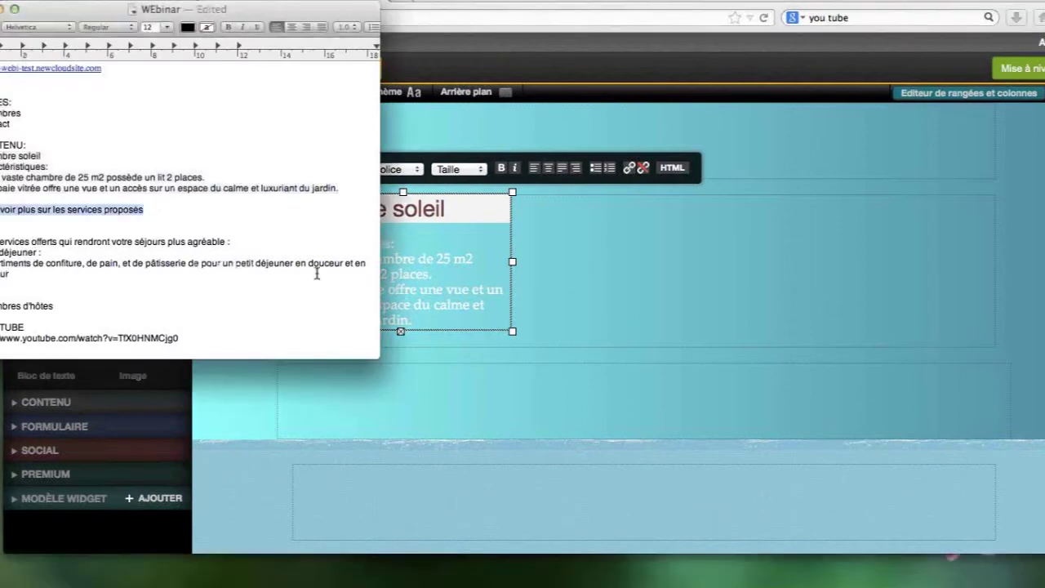
Paste "en savoir plus sur les services proposés" at the end of the room description, separated by a blank line
click(398, 302)
click(428, 309)
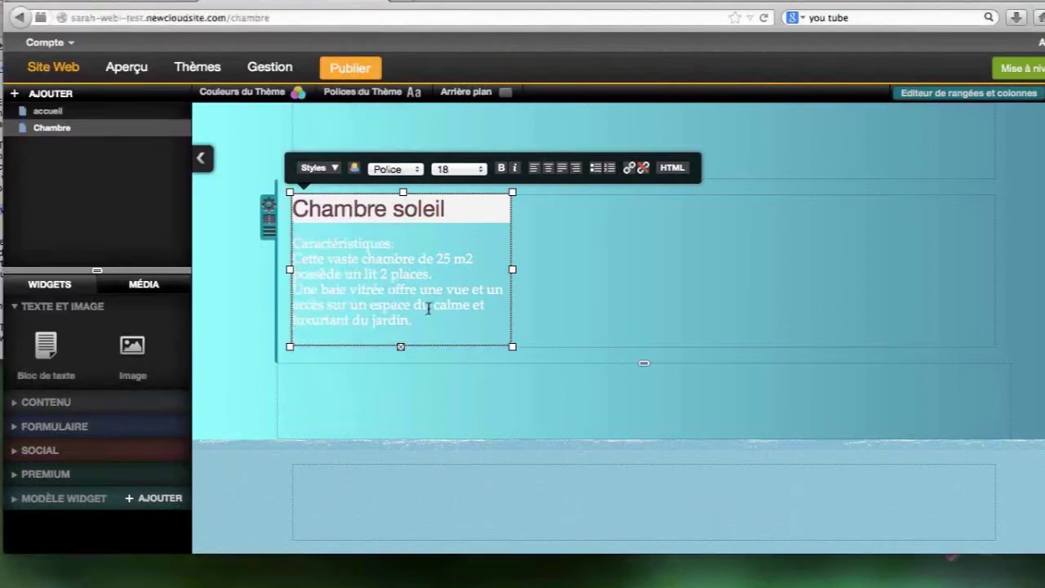
text(En savoir plus sur les services proposés)
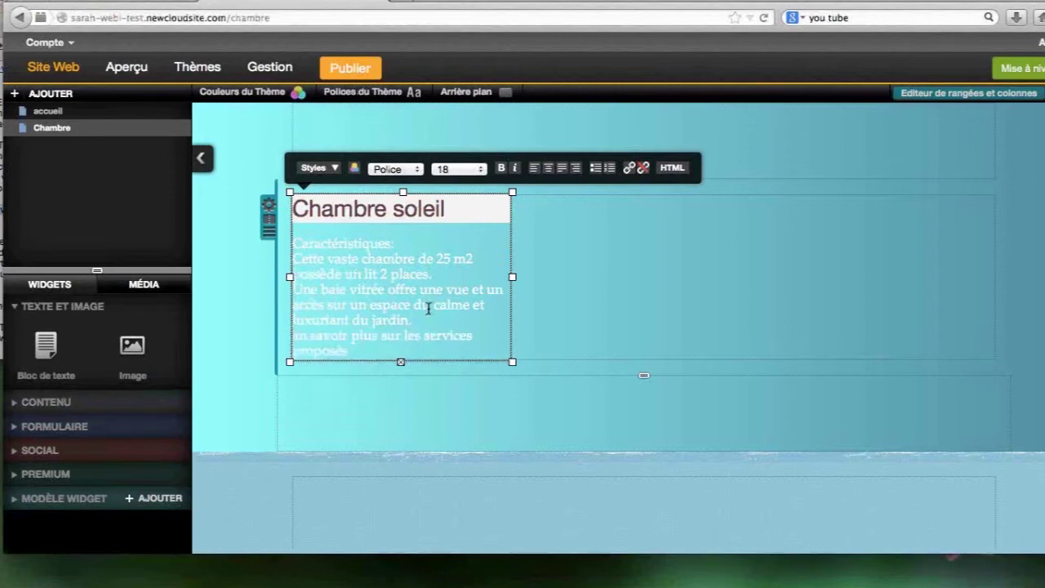
click(456, 322)
key(Return)
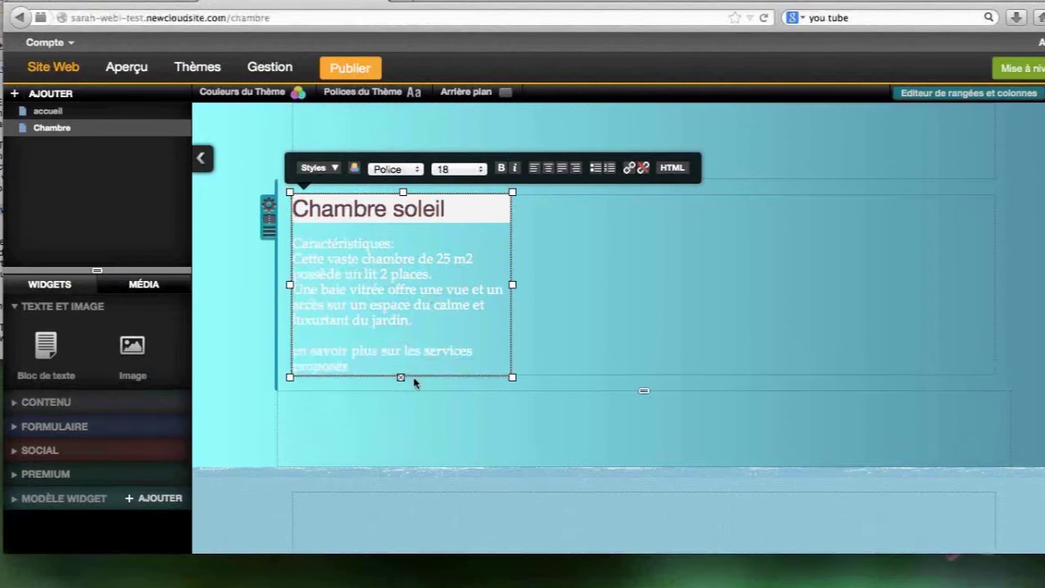
triple_click(341, 366)
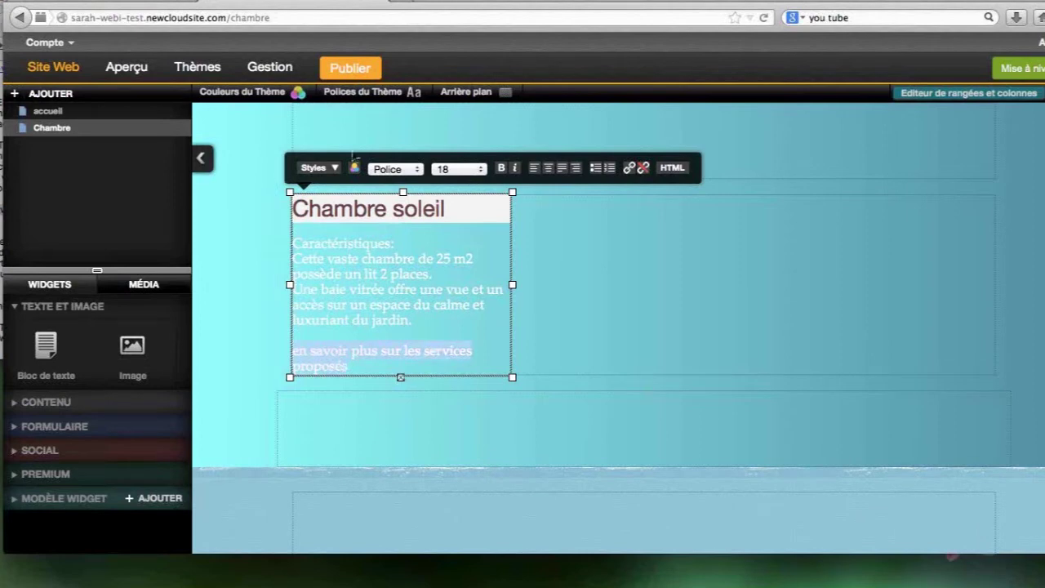
click(674, 169)
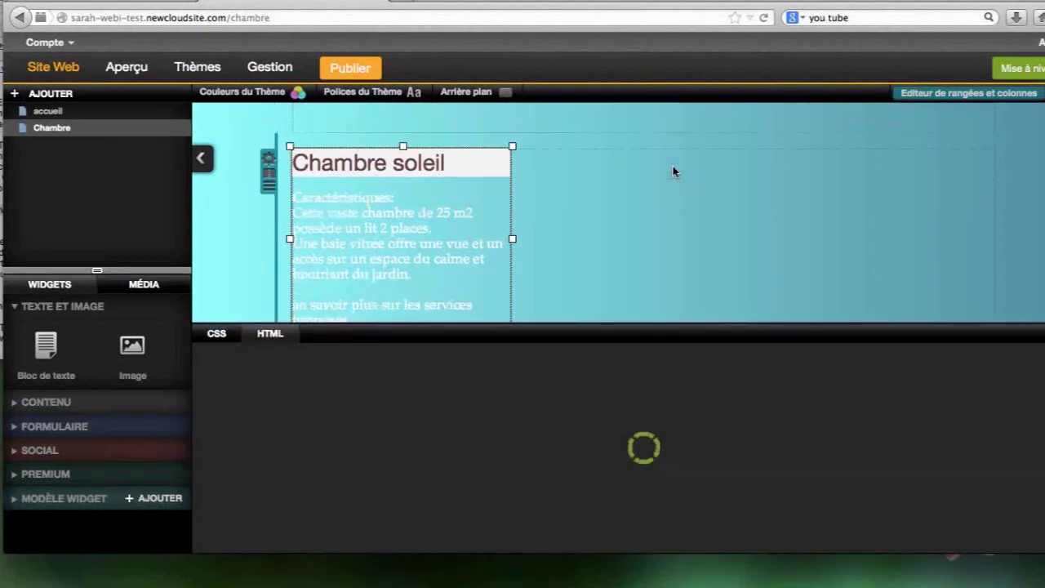
click(856, 261)
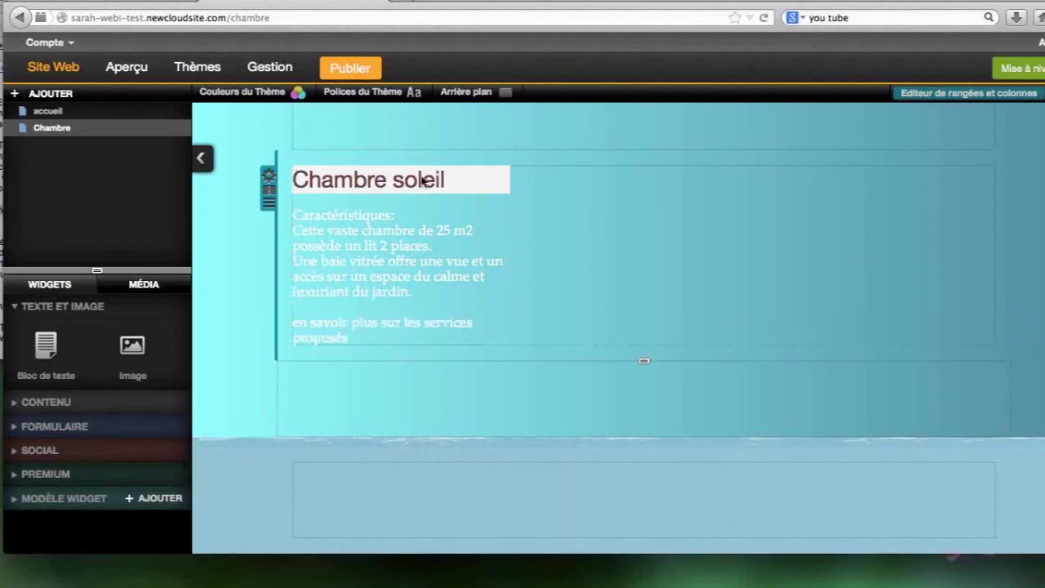
click(424, 181)
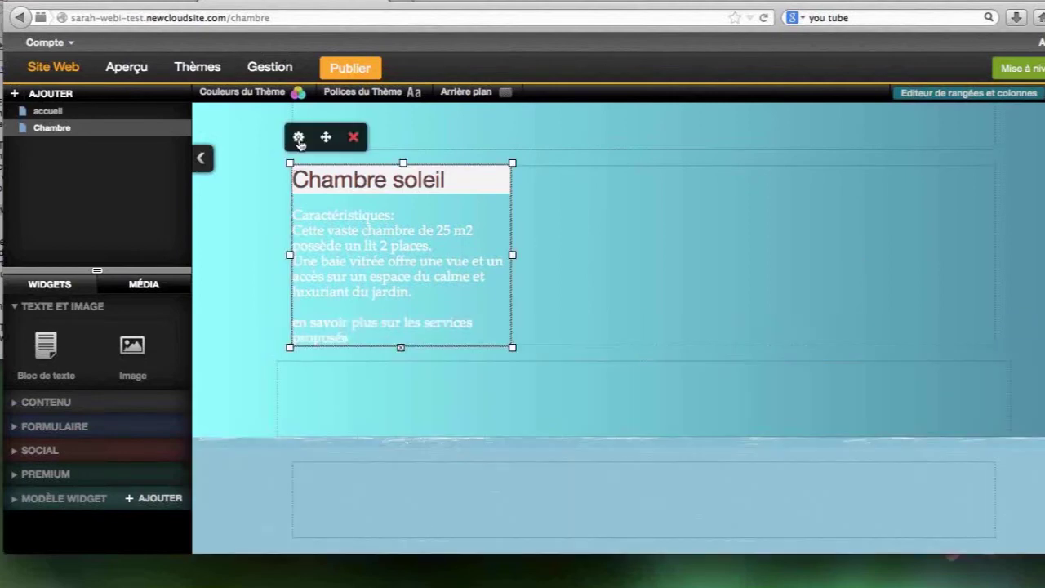
click(299, 139)
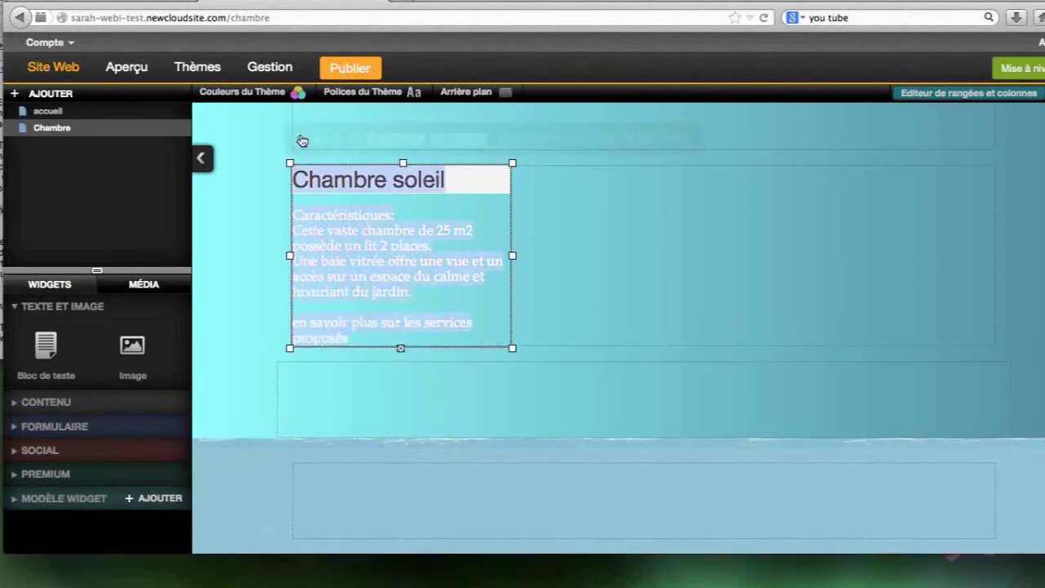
Add a link to the "en savoir plus sur les services proposés" line with the accueil => [home] page as internal target
click(348, 336)
drag(348, 336, 292, 323)
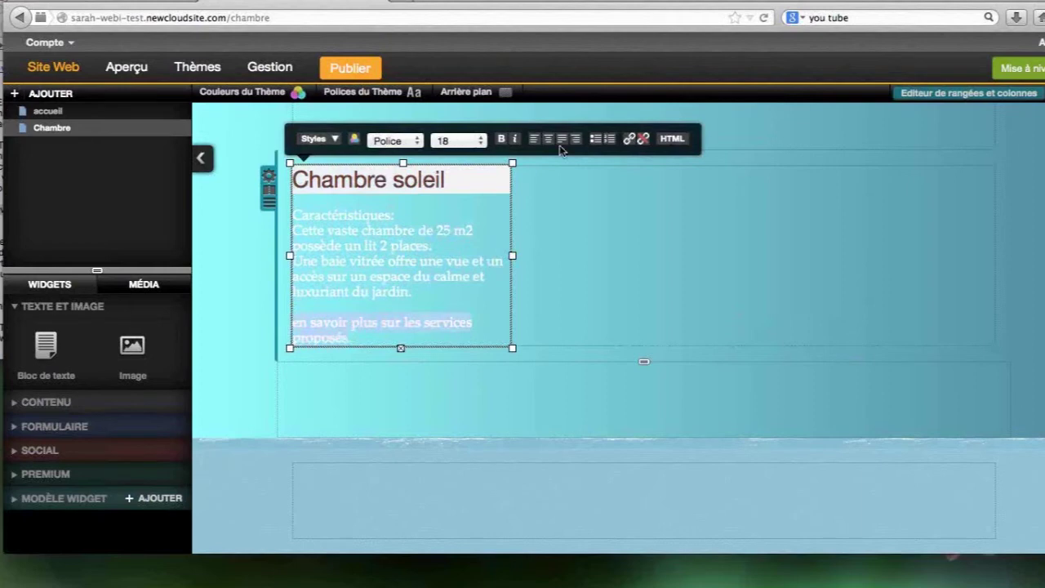
click(629, 139)
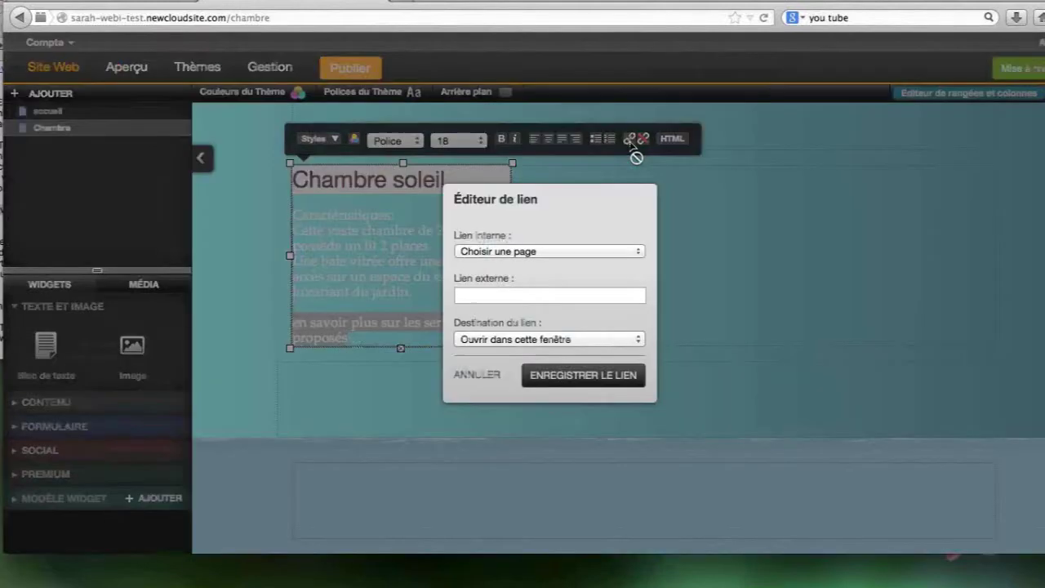
click(548, 254)
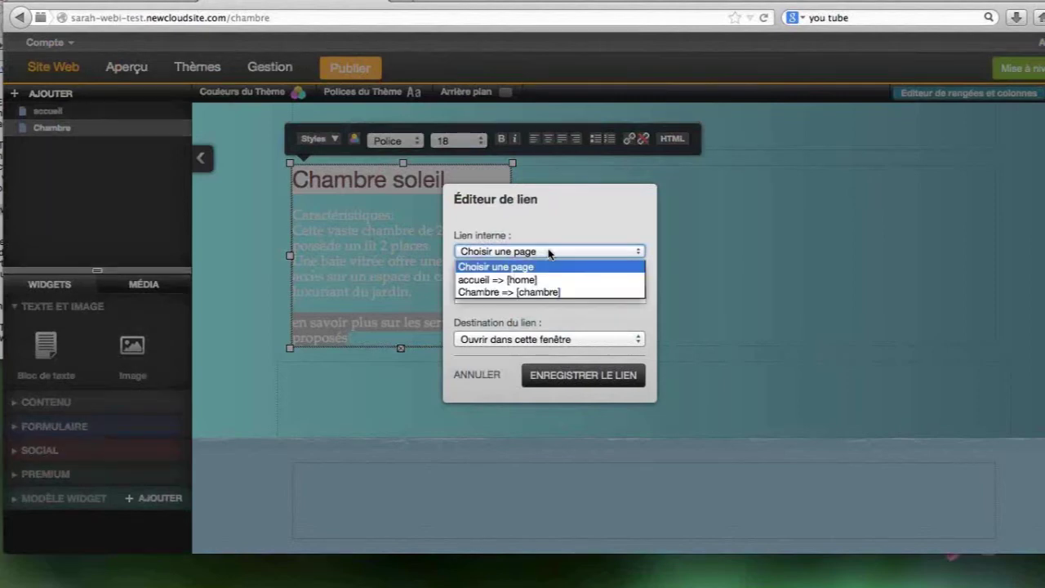
click(358, 332)
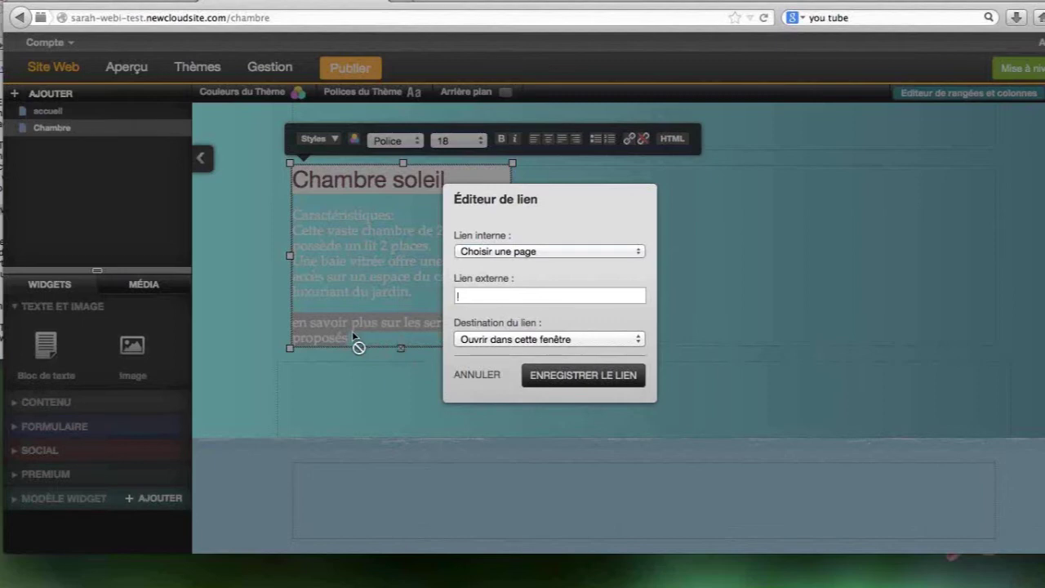
click(561, 251)
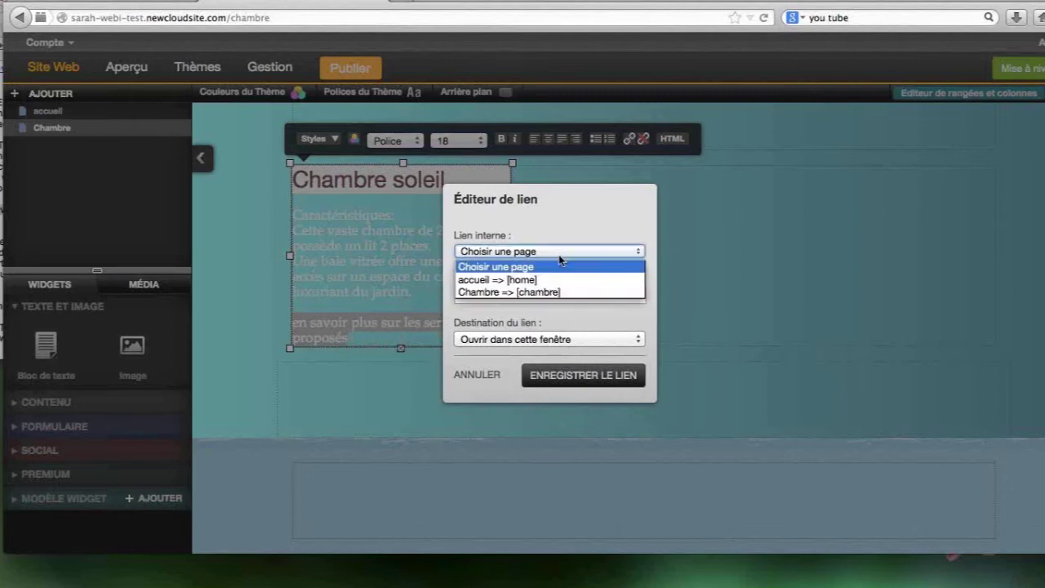
click(525, 281)
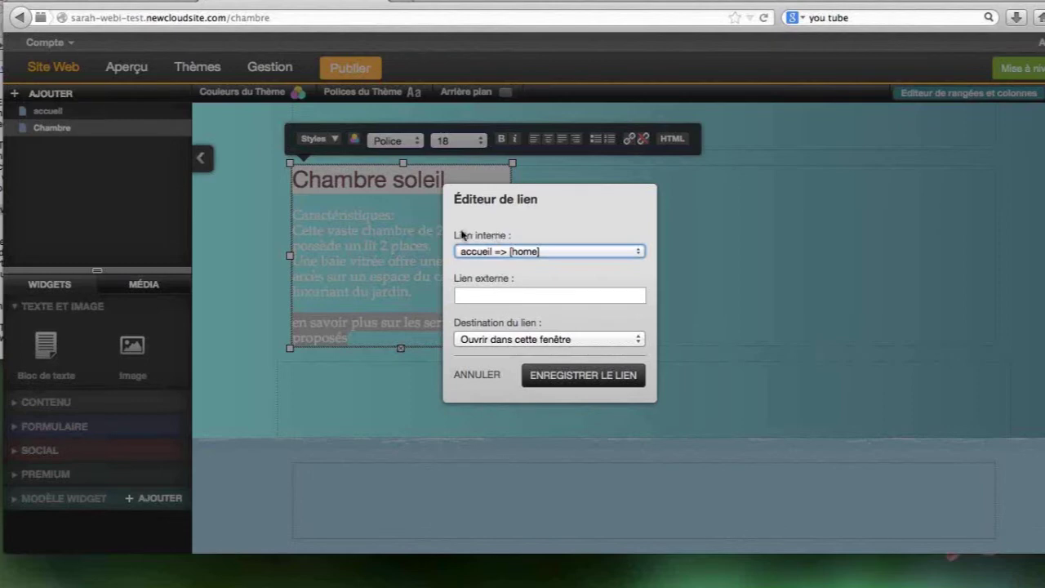
Leave the external link empty, have the link open in the same window, and save it
click(474, 292)
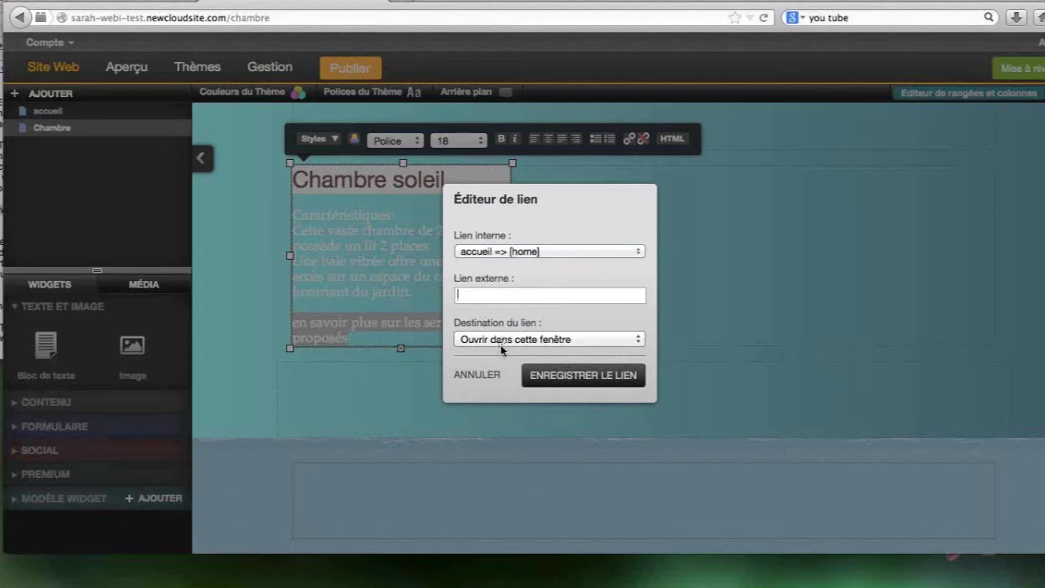
click(517, 340)
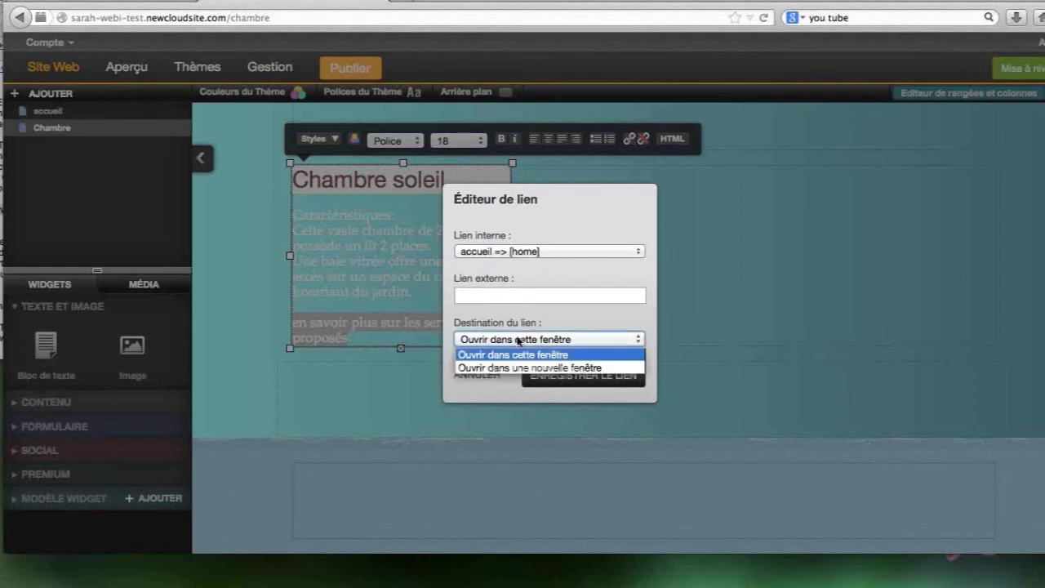
click(496, 382)
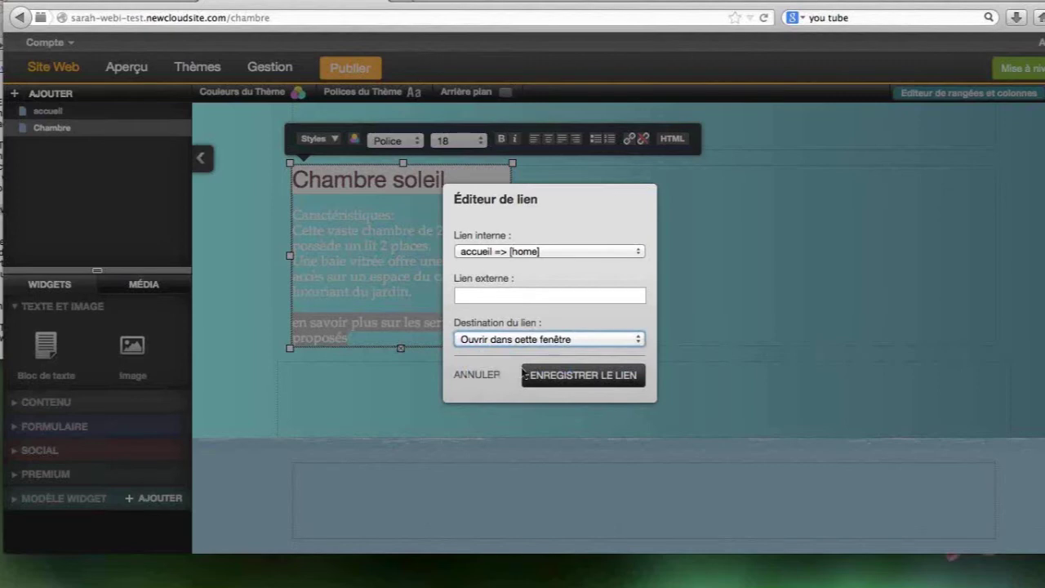
click(533, 377)
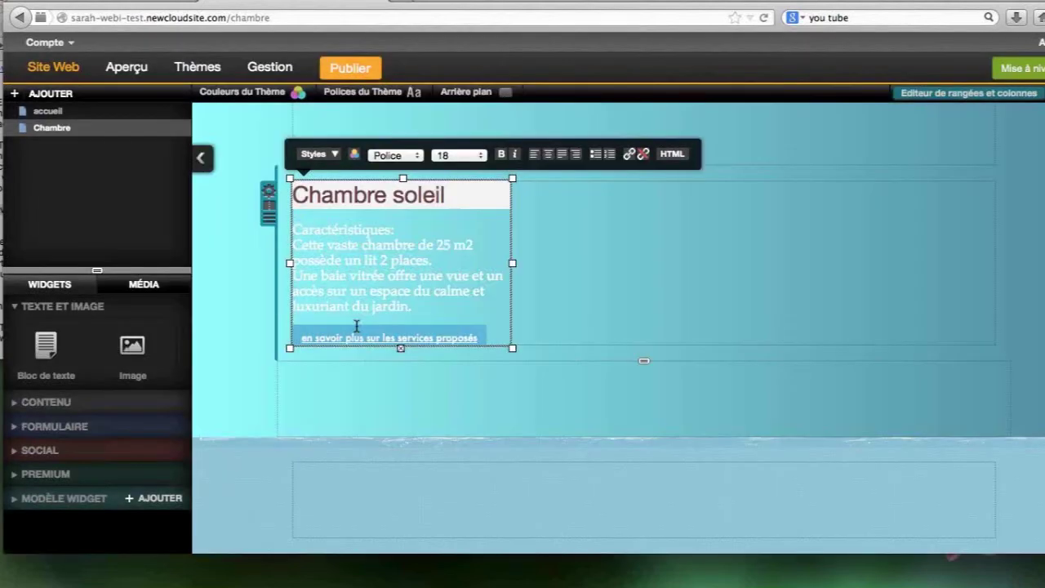
Select the "en savoir plus sur les services proposés" line and check its Lien and Survol du lien entries among the text styles
click(526, 336)
drag(483, 345, 482, 331)
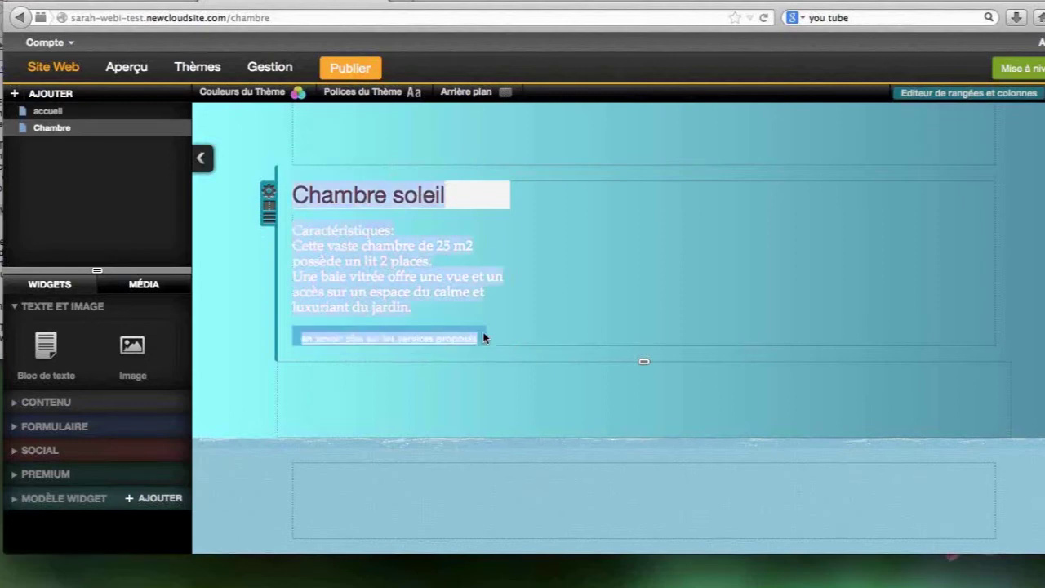
click(483, 332)
double_click(489, 326)
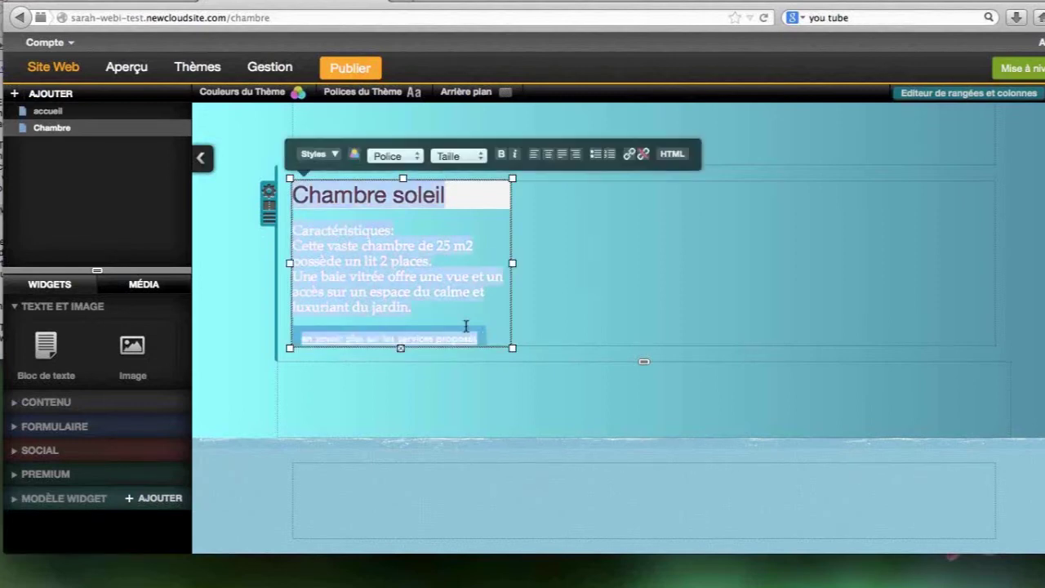
click(485, 337)
drag(485, 337, 291, 343)
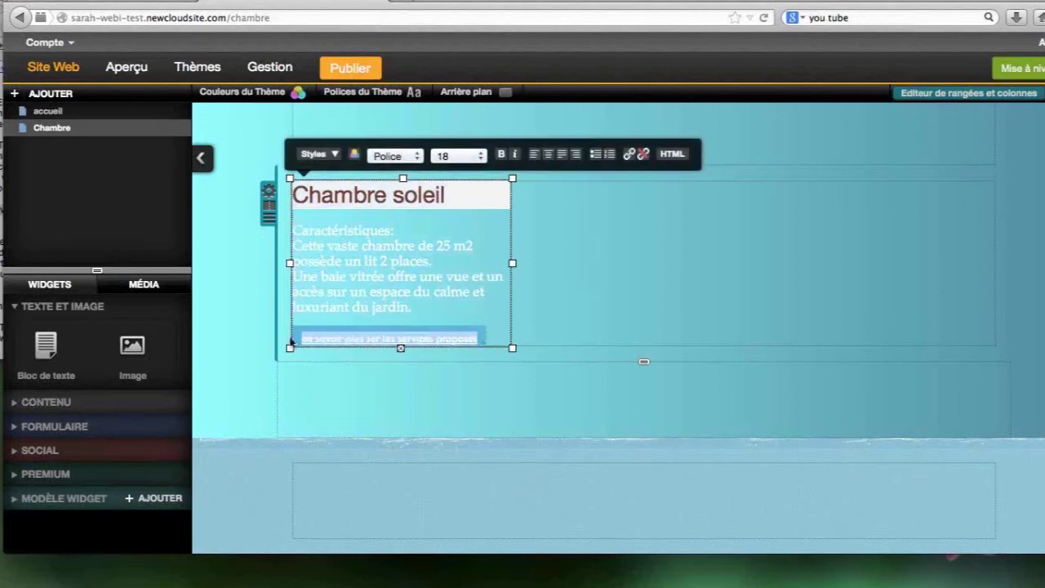
click(335, 155)
scroll(460, 244, down, 1)
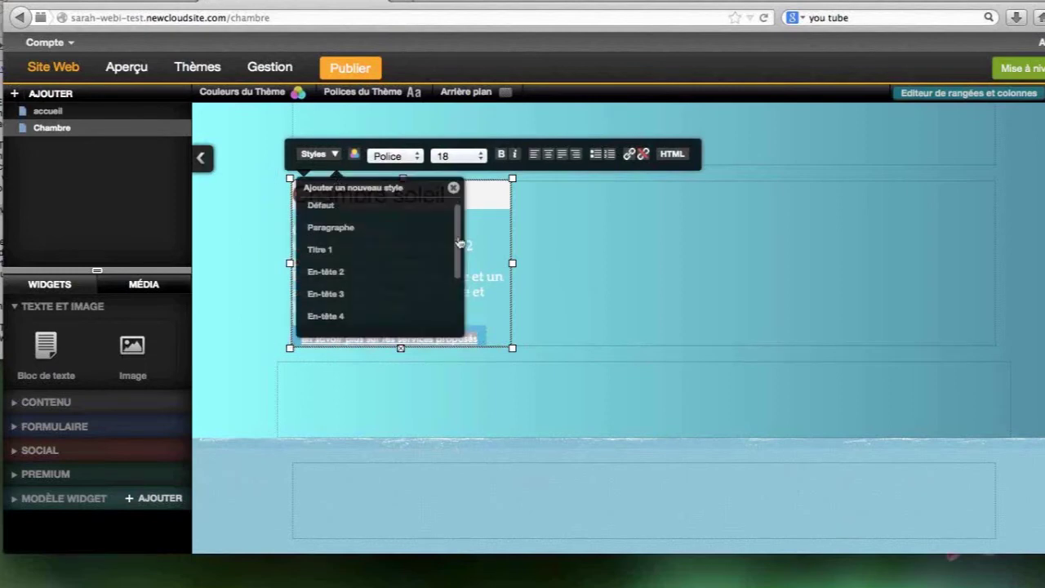
drag(459, 244, 459, 299)
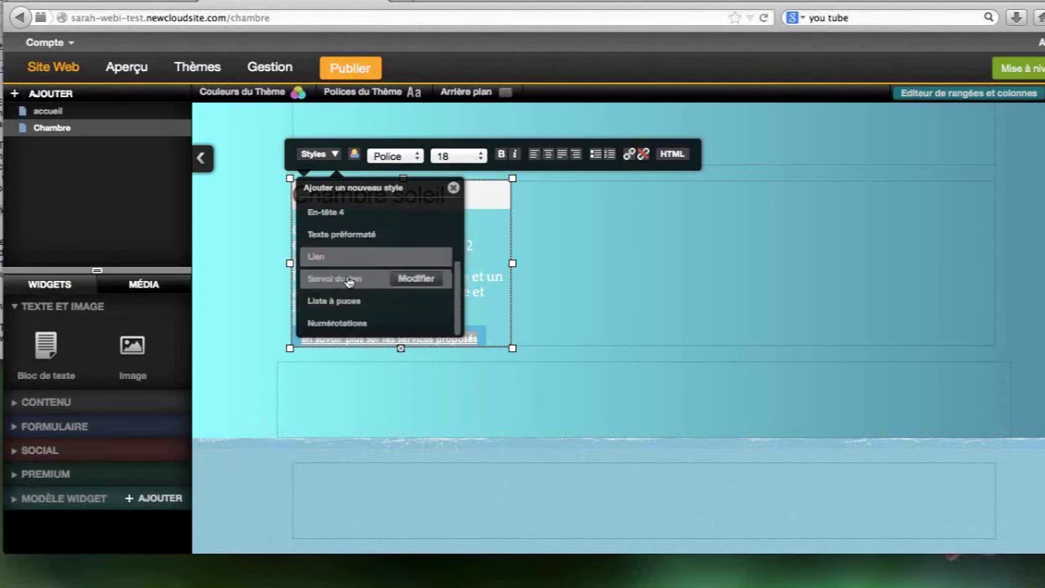
click(449, 285)
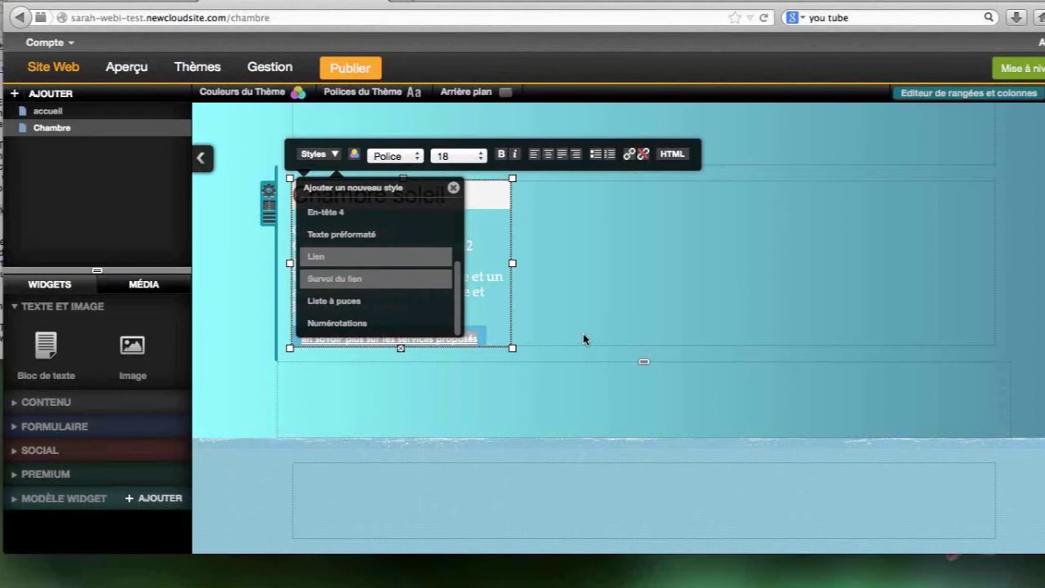
click(583, 333)
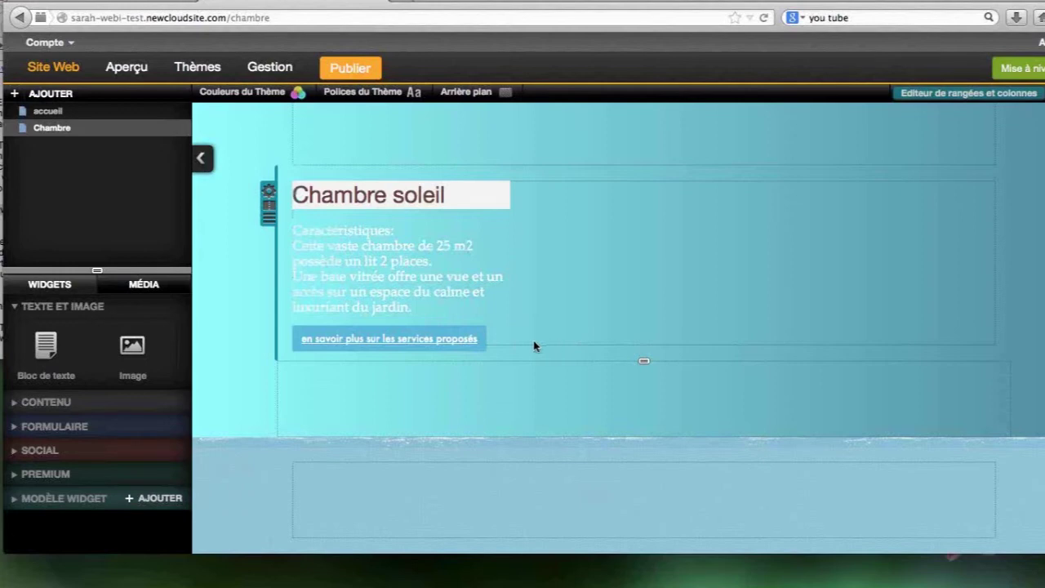
Add an image widget beside the Chambre soleil text and import the Chambre picture from the Pictures webinar folder
mouse_move(417, 282)
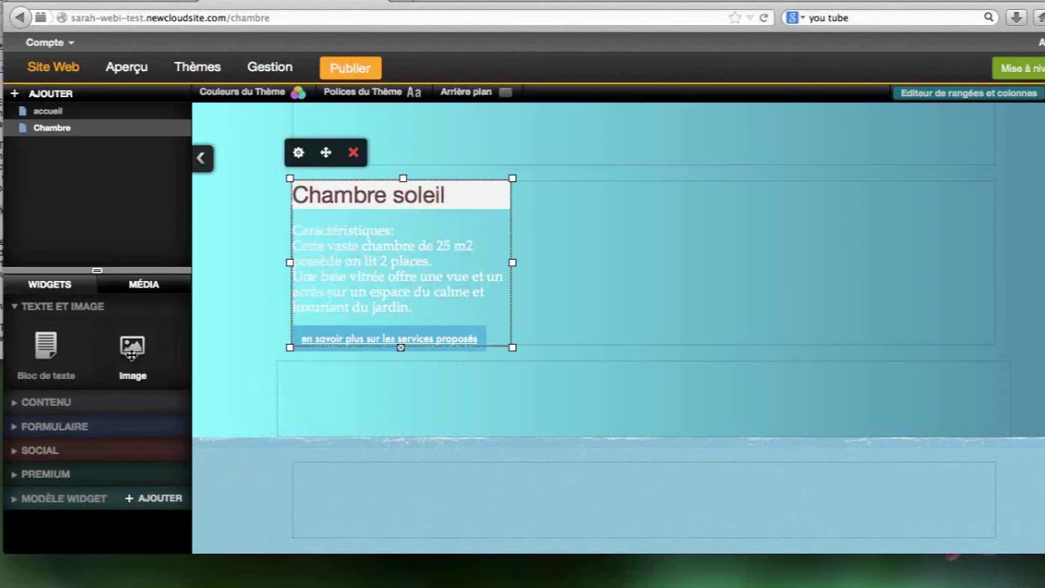
drag(131, 355, 617, 283)
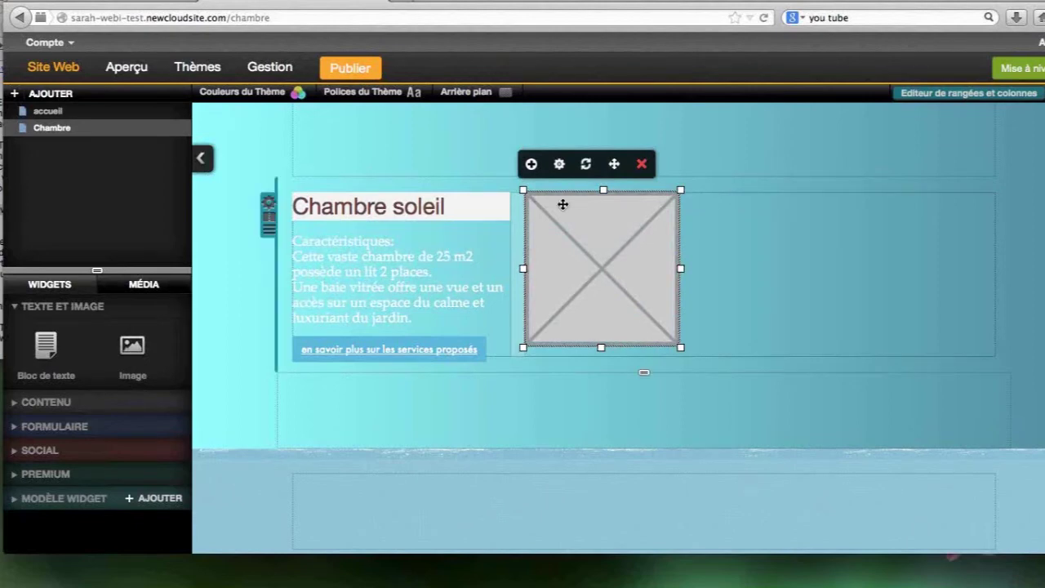
click(532, 165)
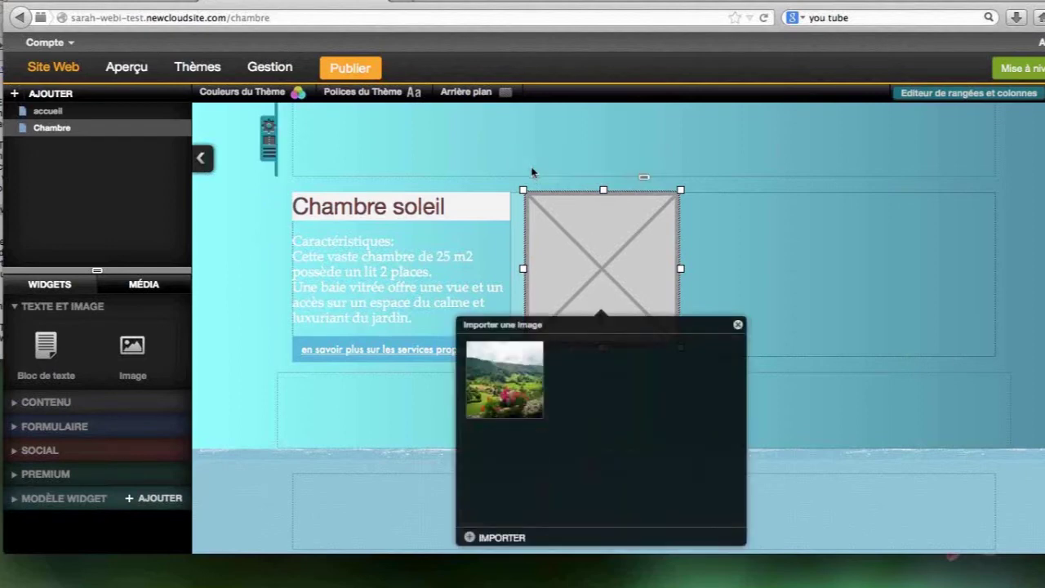
click(472, 539)
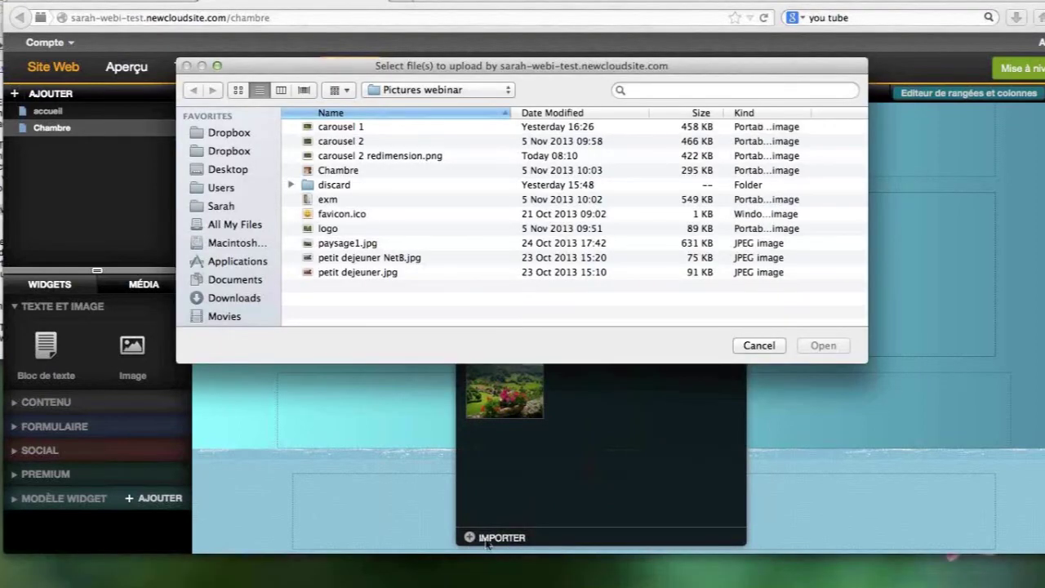
click(356, 170)
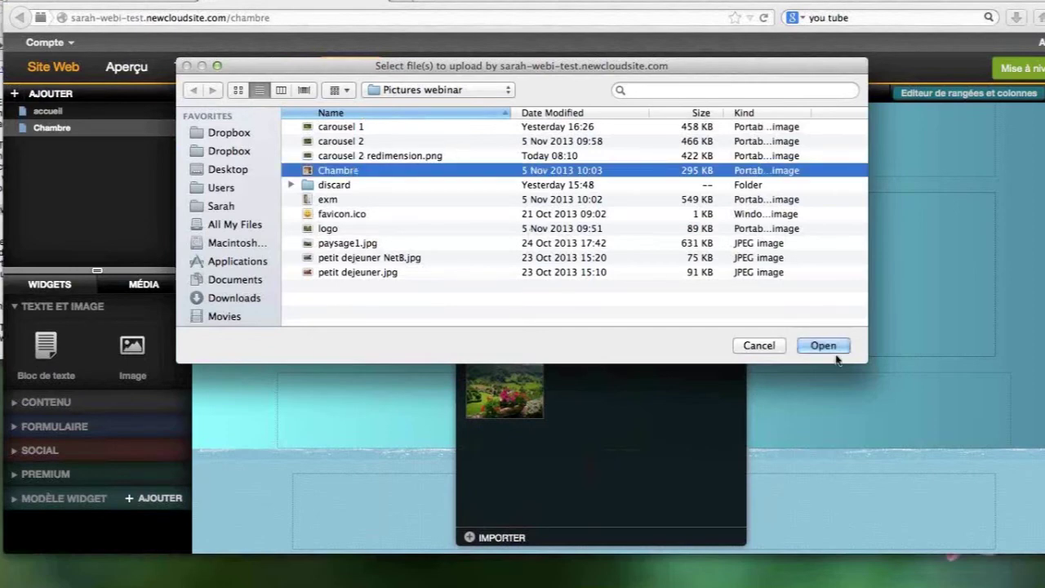
click(825, 346)
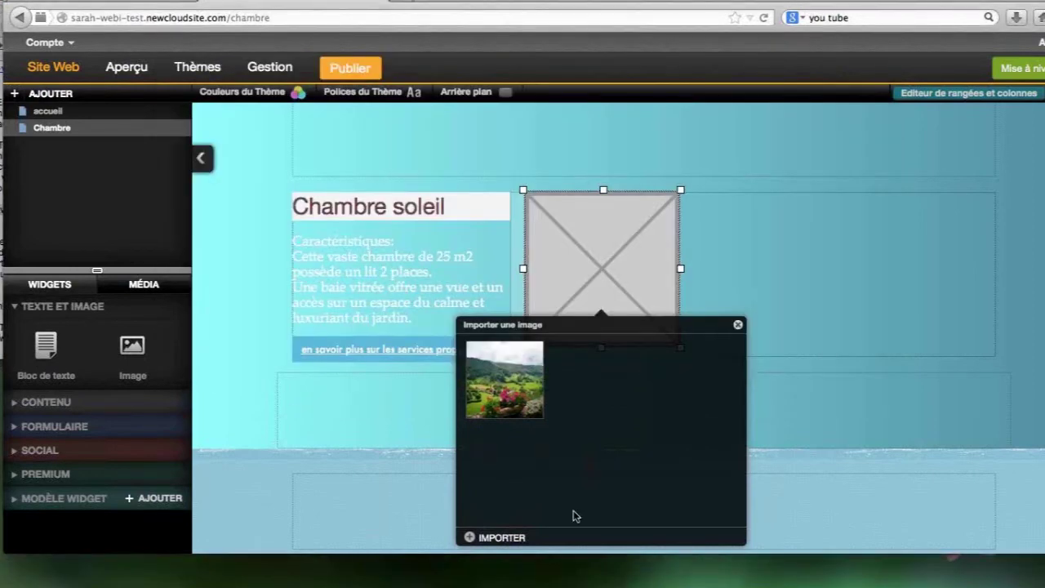
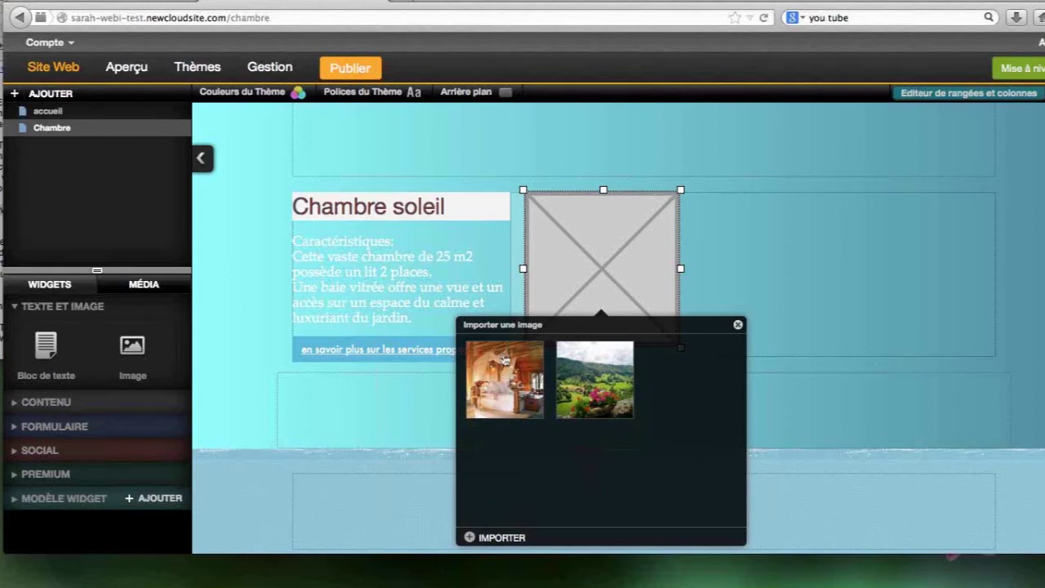
Insert the imported bedroom picture into the image placeholder and enlarge it beside the Chambre soleil text
drag(505, 359, 586, 276)
click(516, 371)
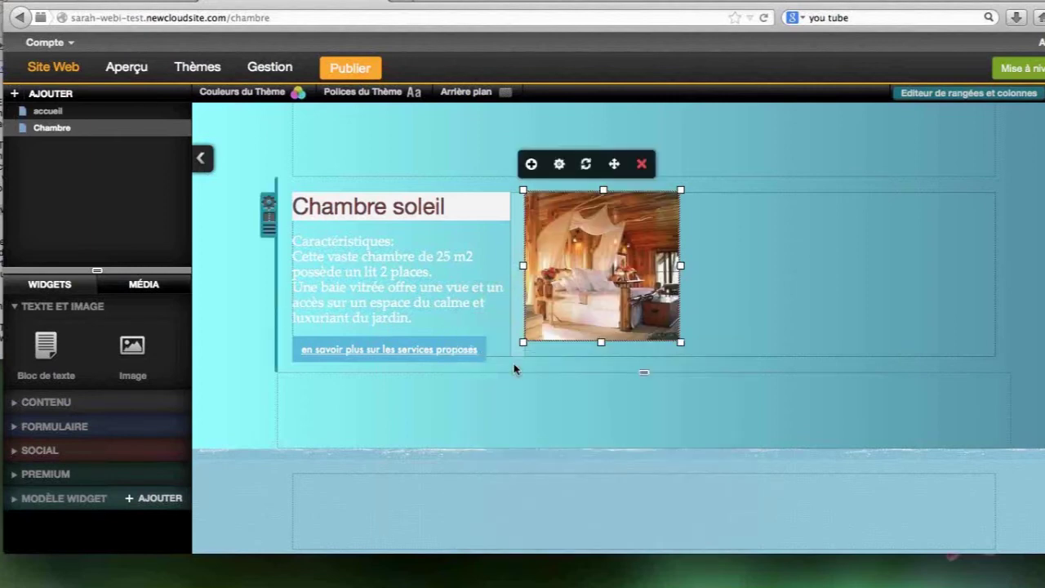
drag(681, 342, 733, 262)
click(572, 323)
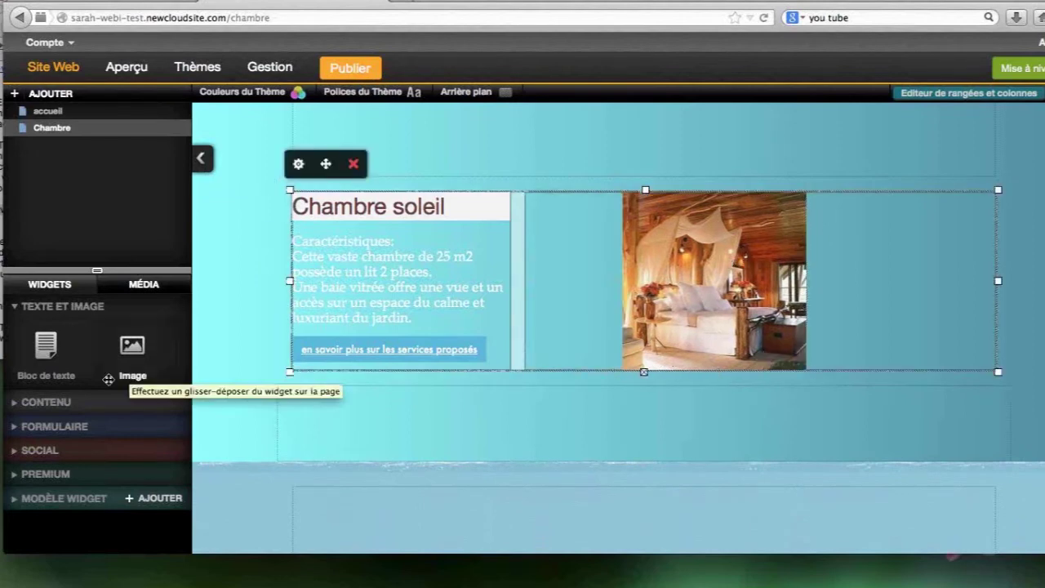
Add a Navigation widget in the row above the Chambre soleil text and narrow it to fit its two links
click(21, 406)
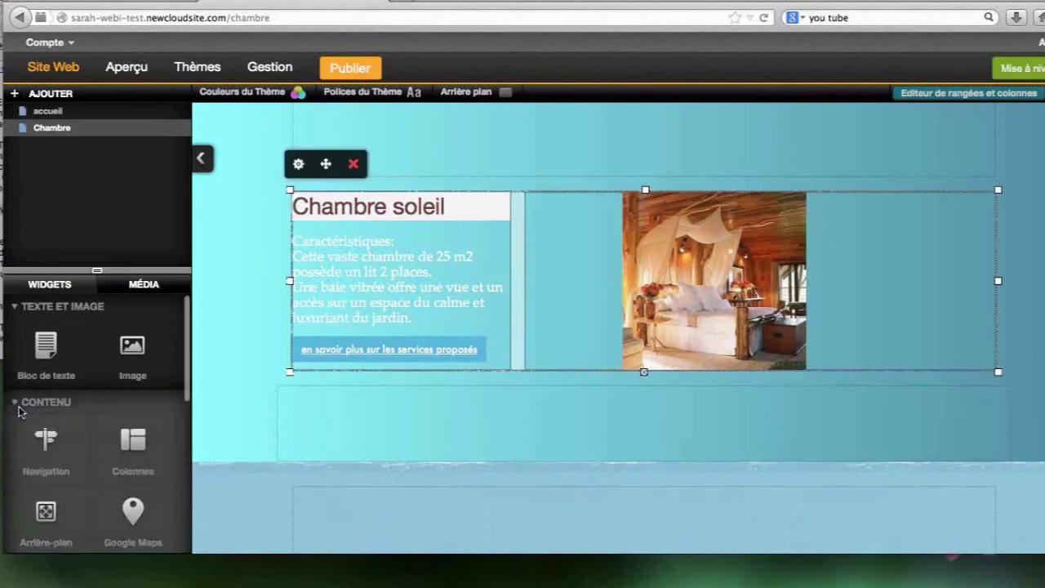
scroll(20, 412, down, 2)
scroll(20, 412, down, 1)
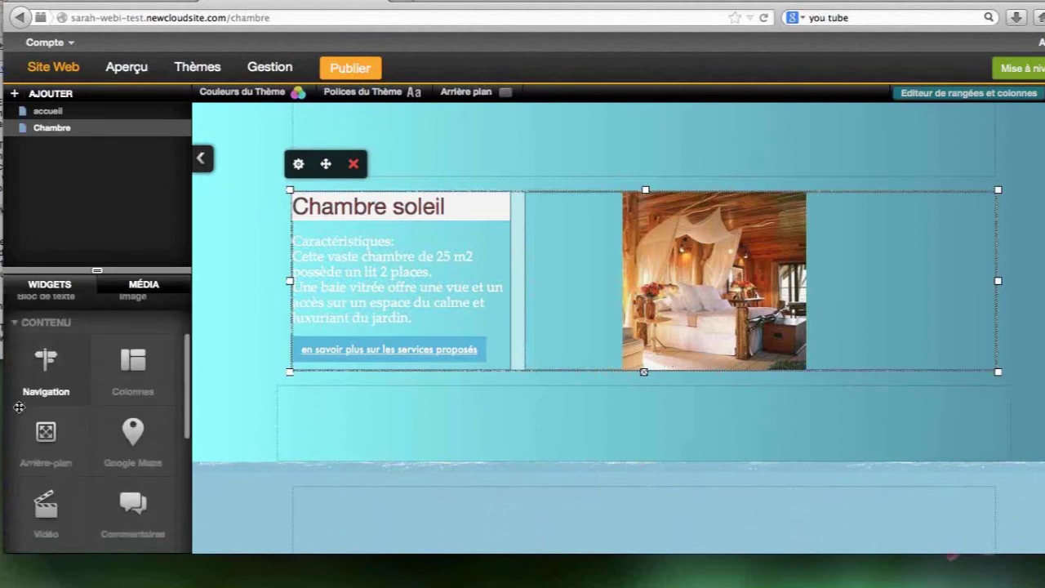
scroll(18, 406, down, 1)
scroll(19, 406, down, 1)
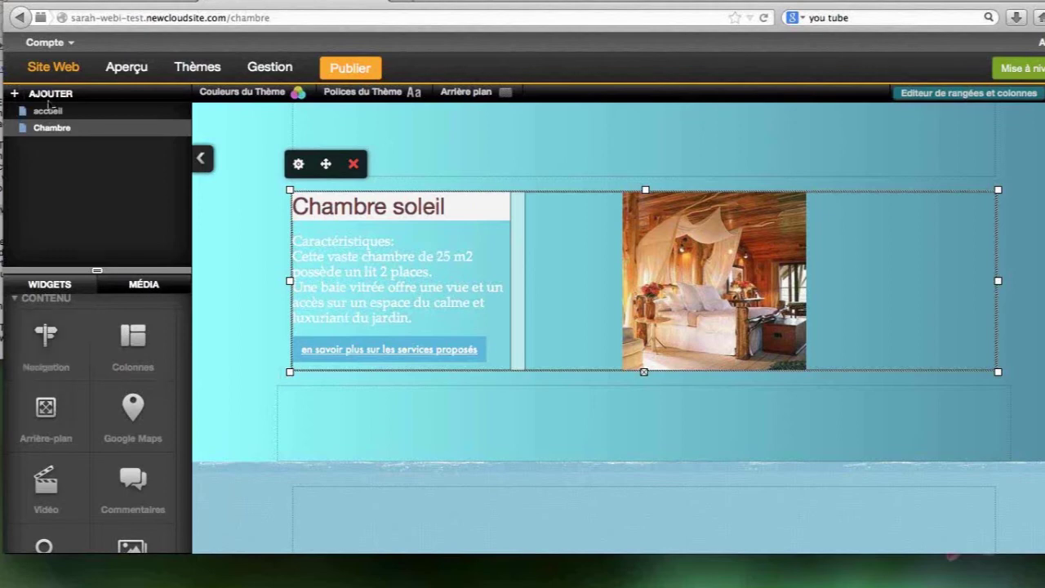
mouse_move(51, 131)
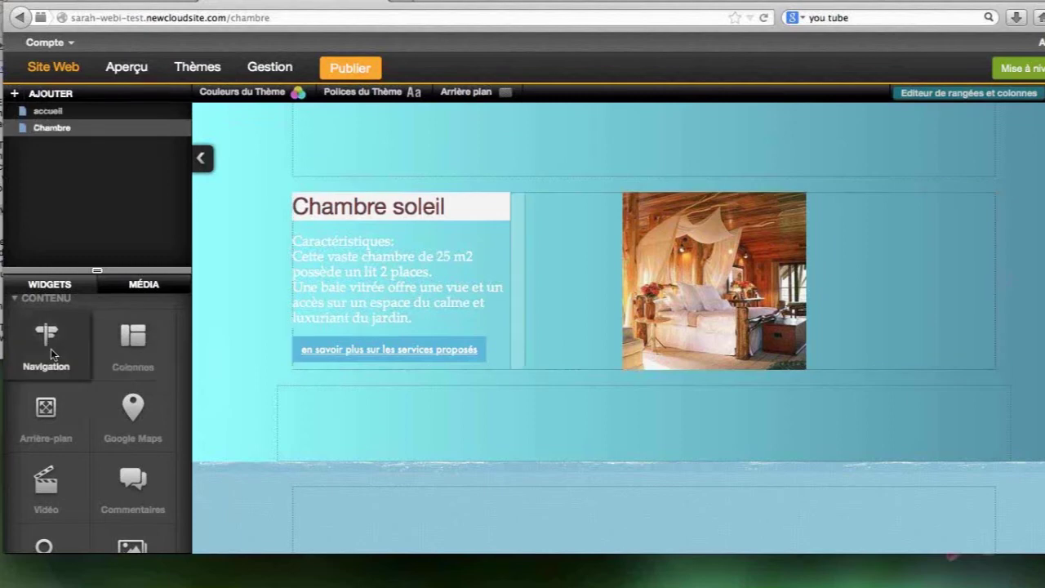
drag(51, 348, 513, 148)
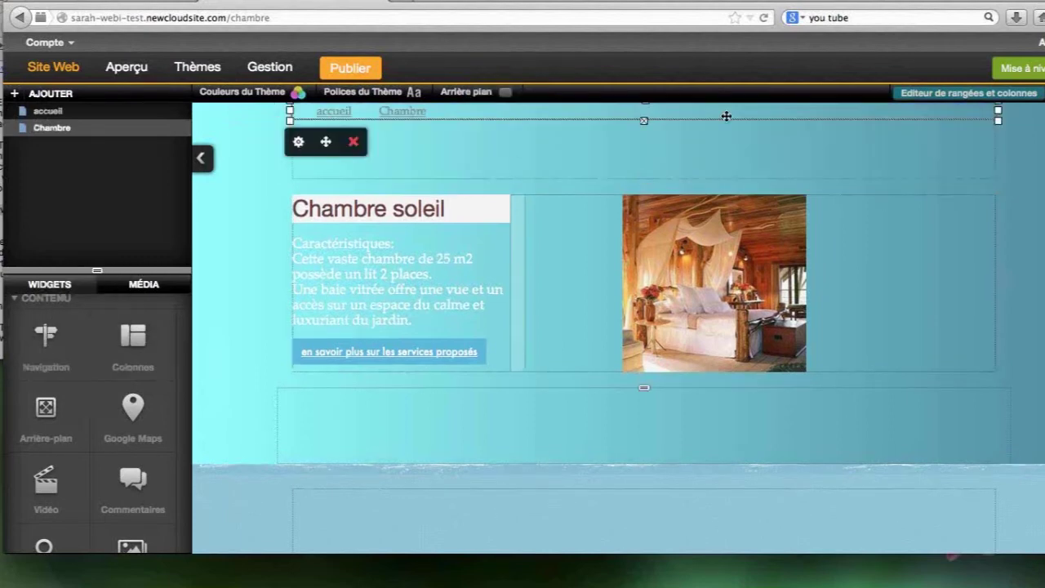
drag(998, 120, 831, 120)
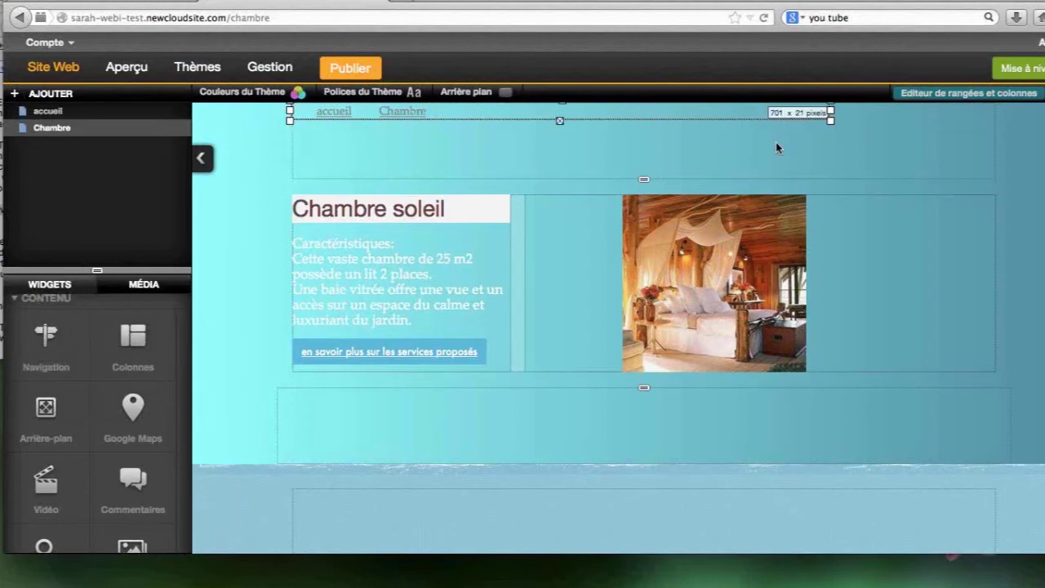
drag(777, 147, 475, 155)
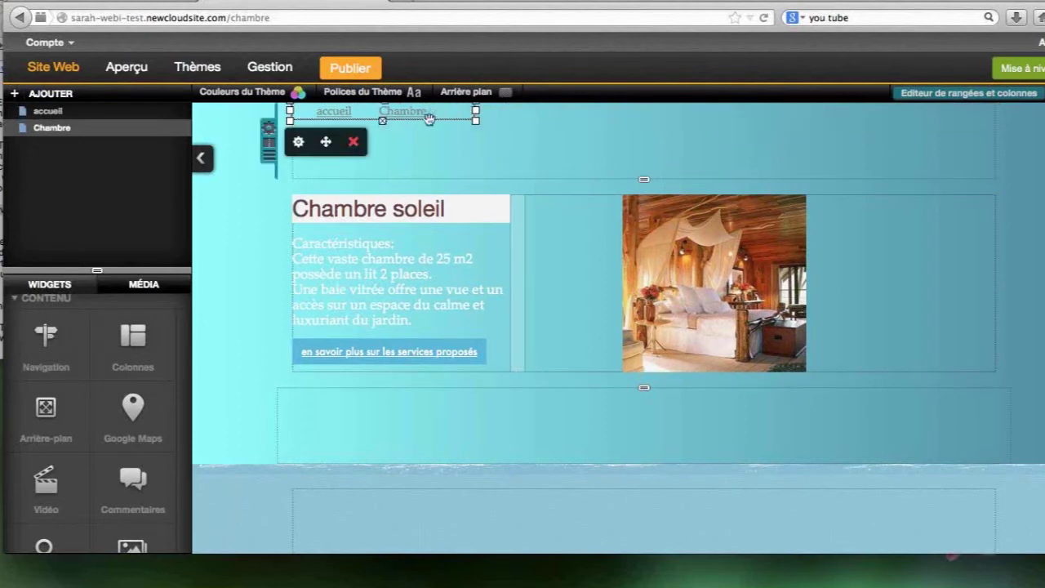
Move the navigation menu to just above the bedroom picture, and check the page in preview before returning to editing
drag(326, 142, 484, 162)
drag(387, 116, 623, 163)
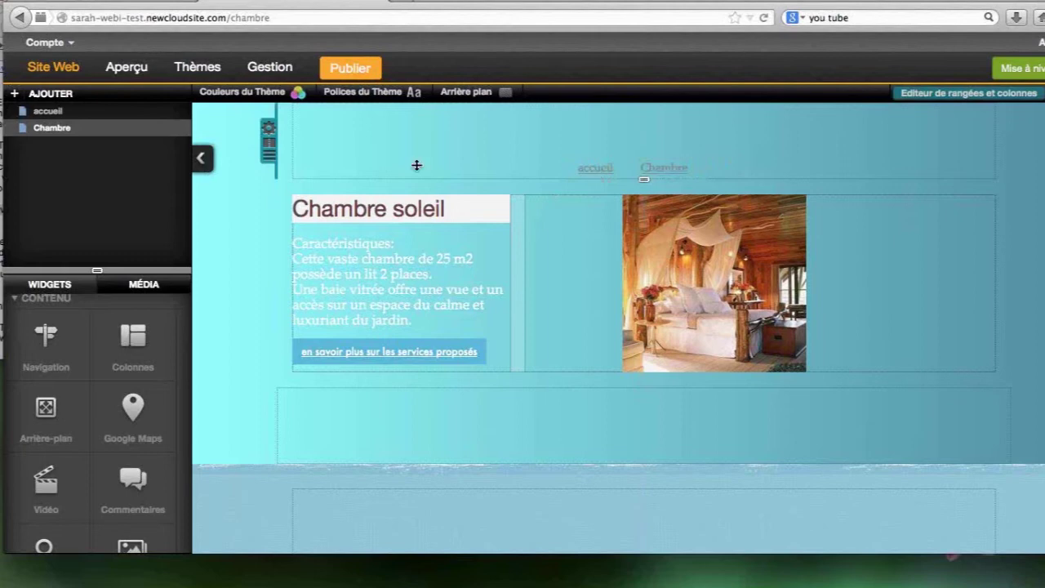
click(127, 70)
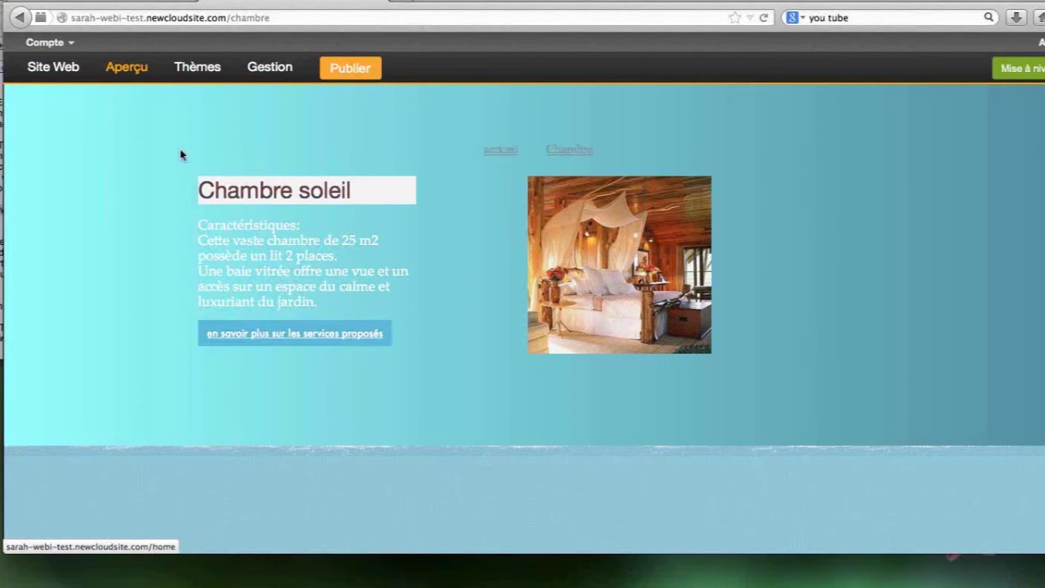
click(54, 69)
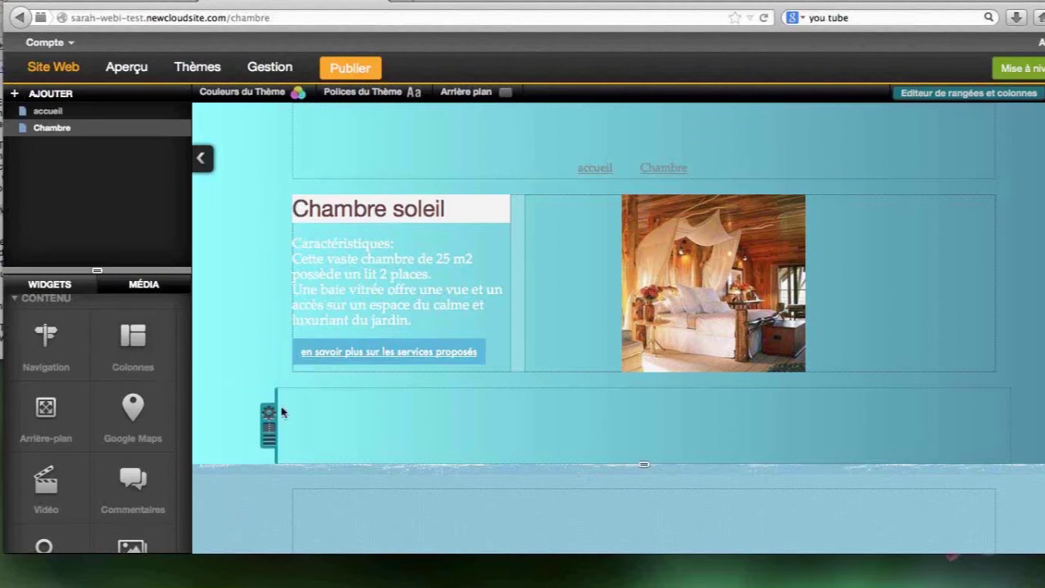
Add a Colonnes widget to the empty row below the room content and place an Arrière-plan widget in its right-hand column
drag(133, 336, 456, 433)
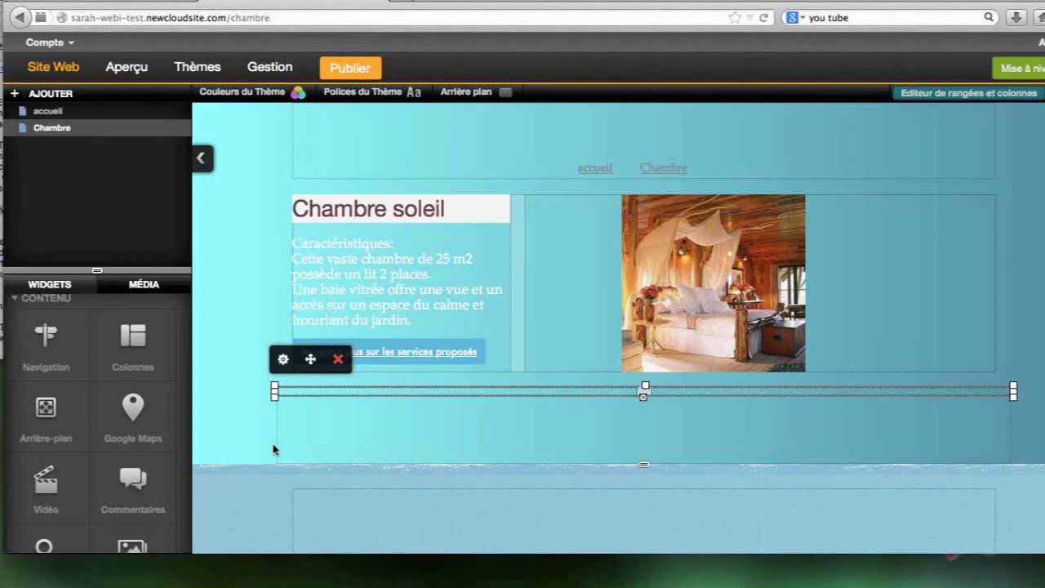
mouse_move(299, 409)
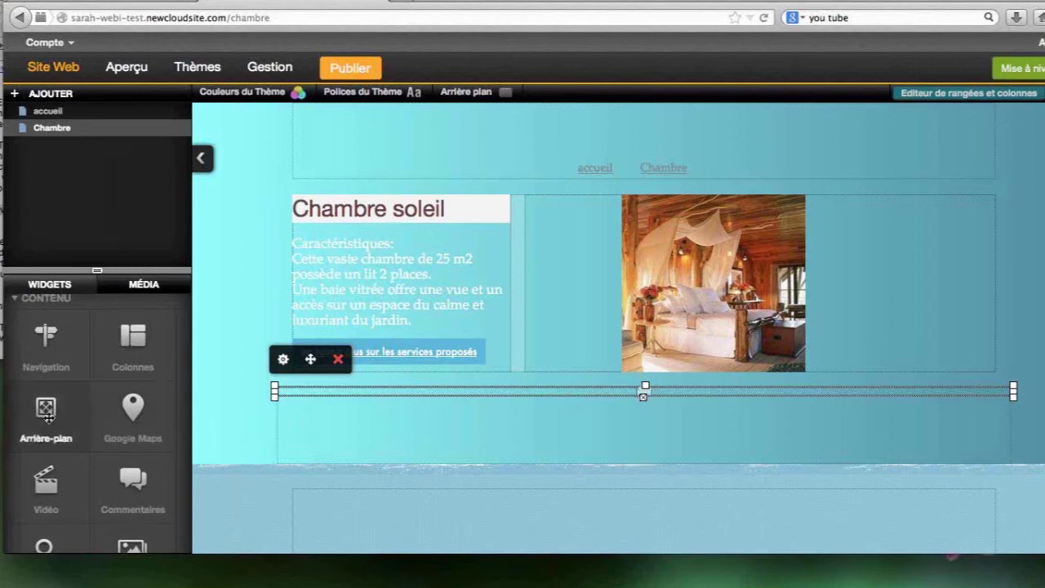
drag(47, 415, 104, 378)
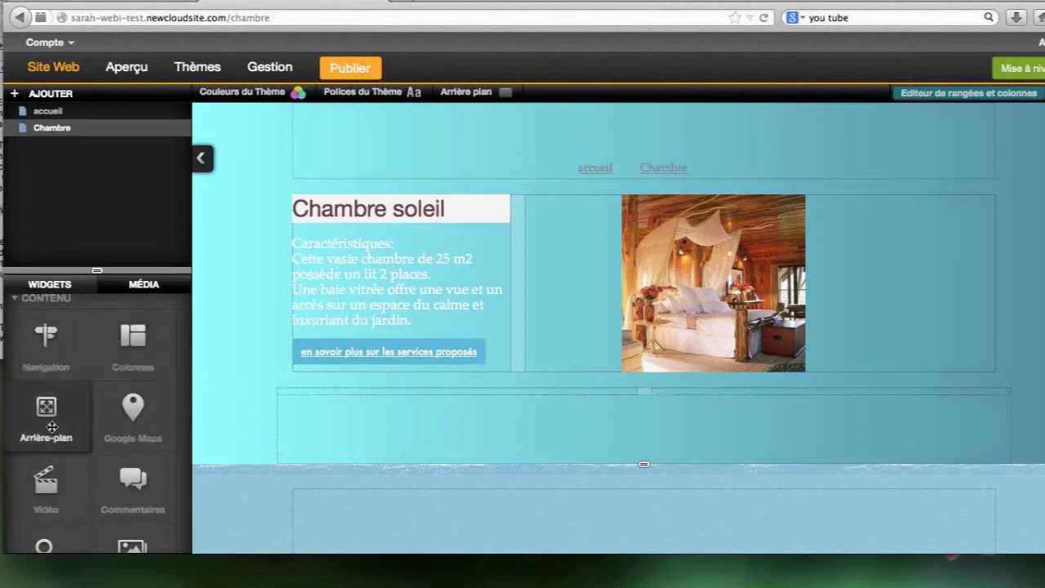
drag(51, 427, 728, 393)
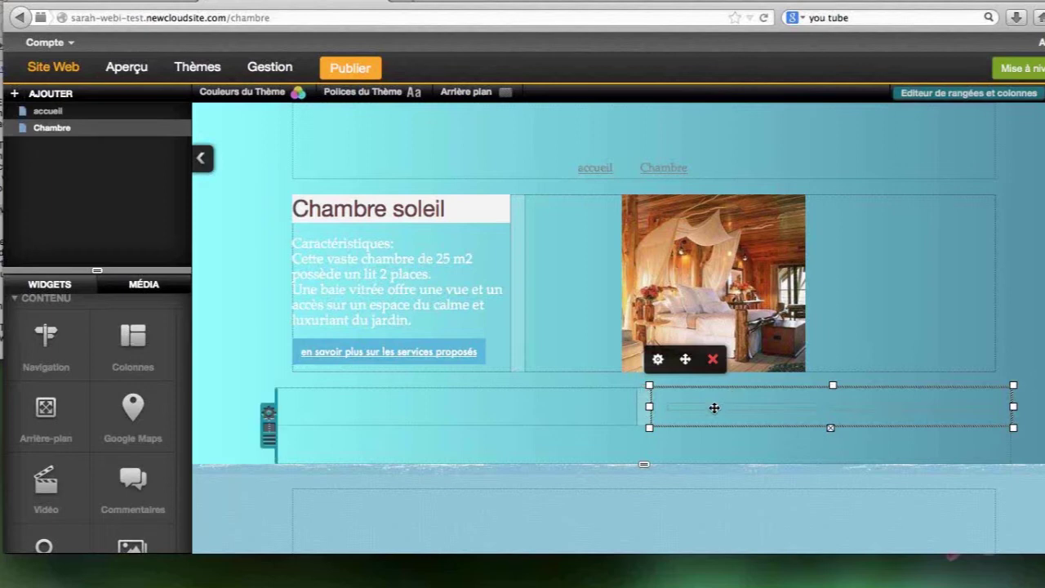
Place a Bloc de texte widget inside the background widget in the right-hand column and colour its text white
scroll(37, 360, up, 1)
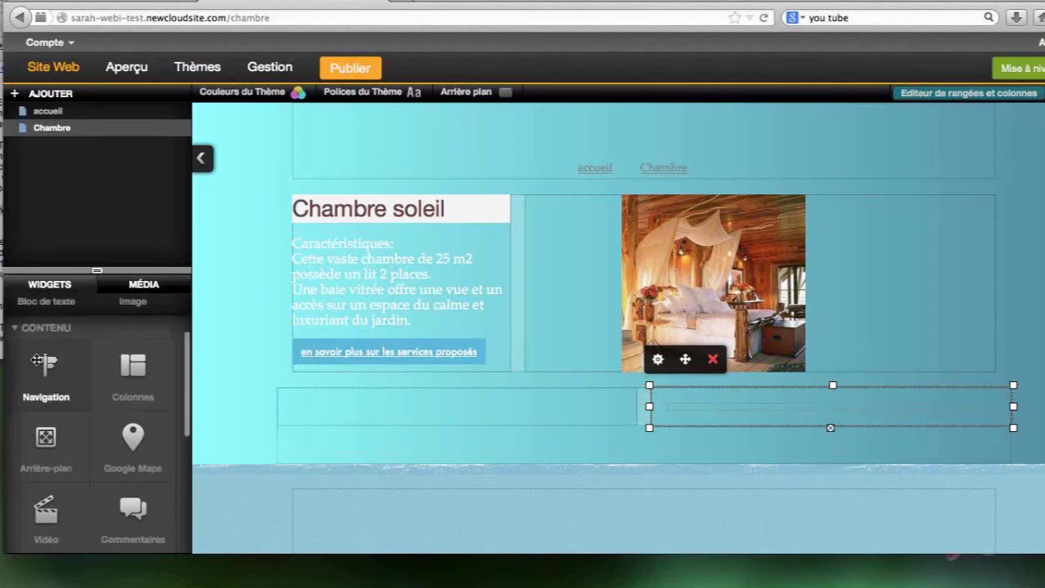
scroll(37, 360, up, 1)
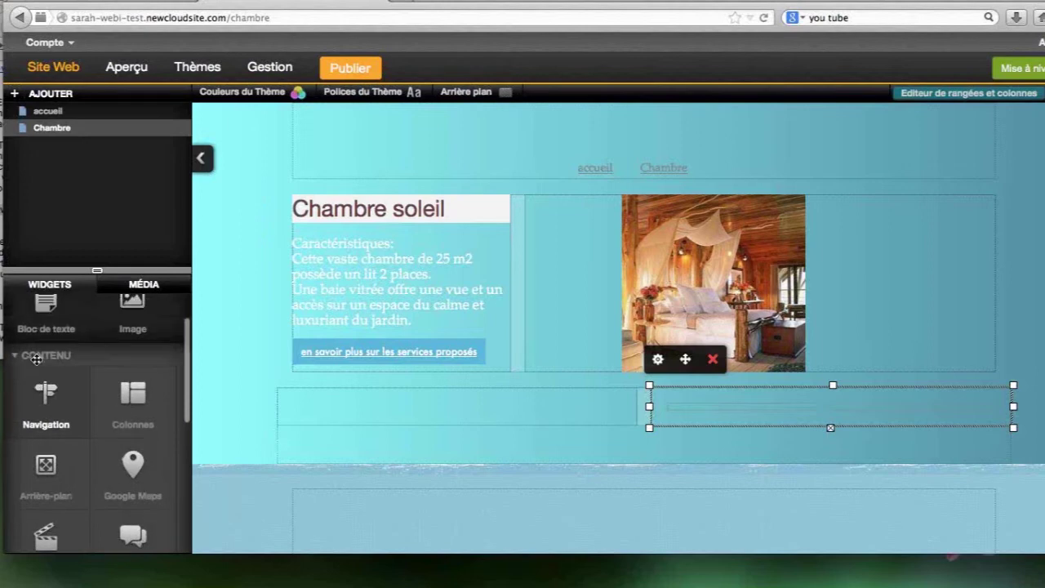
scroll(36, 359, up, 1)
drag(47, 325, 755, 414)
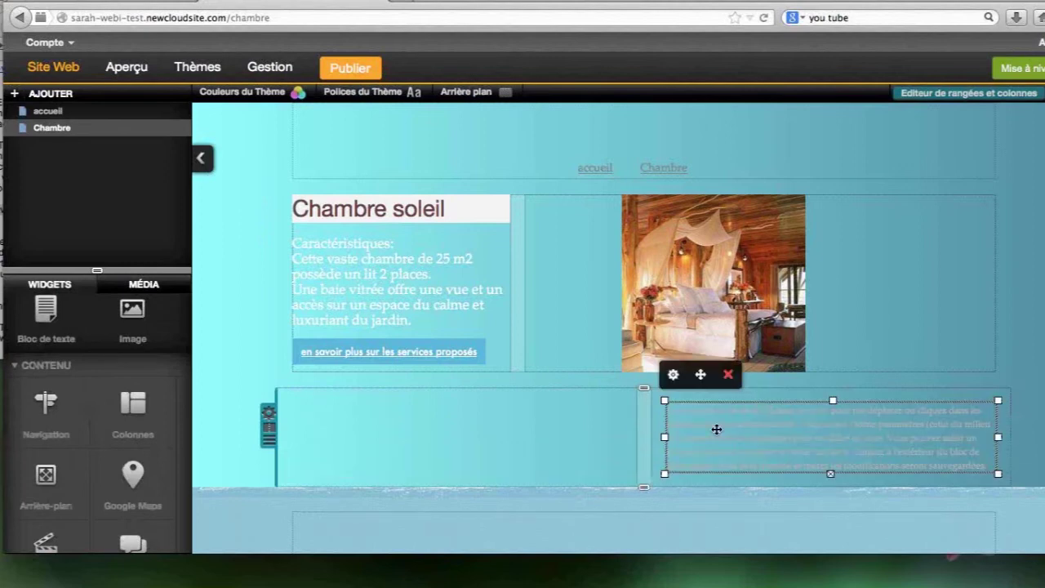
click(674, 388)
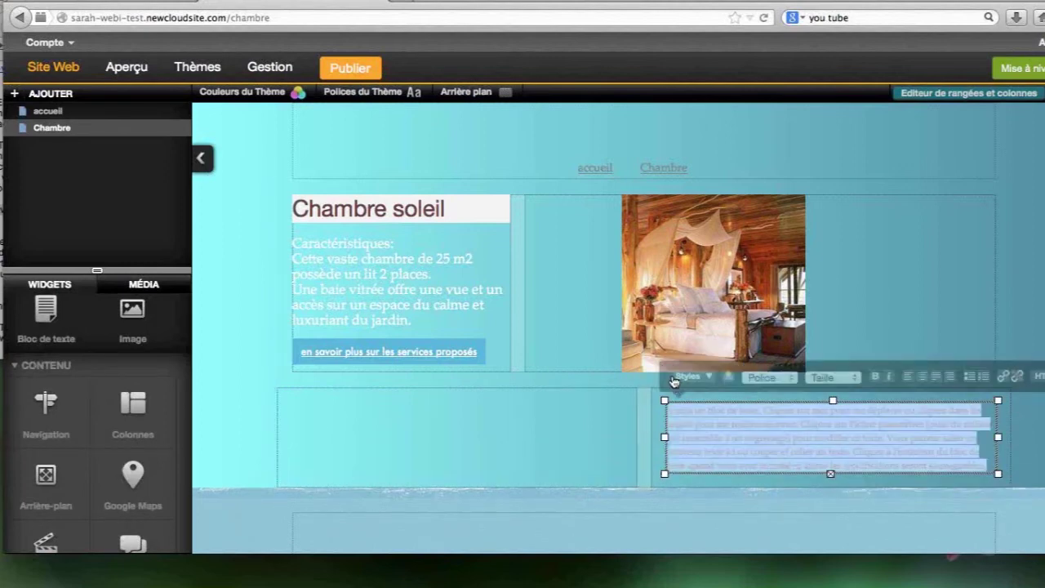
click(728, 377)
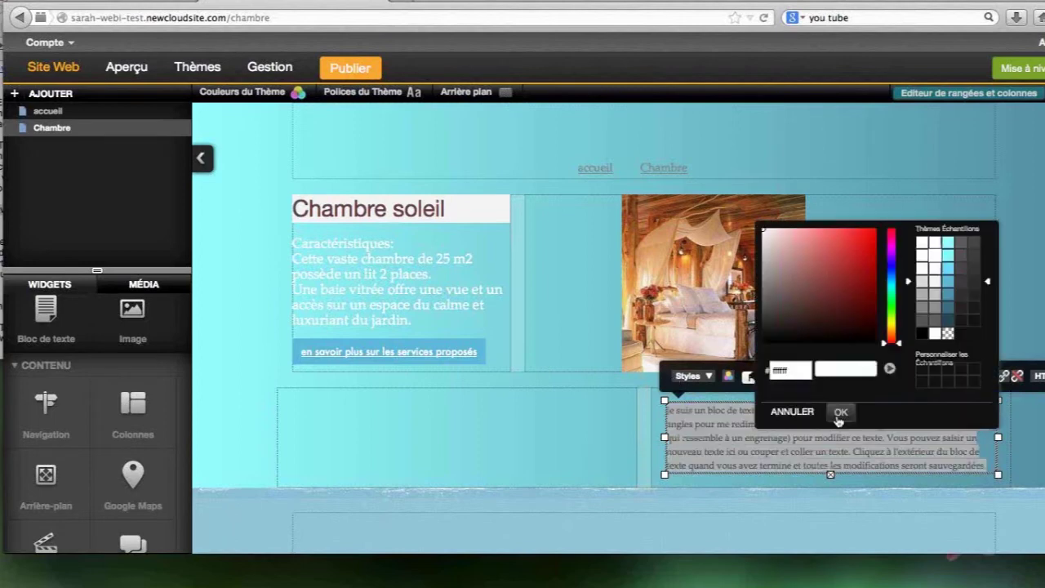
click(839, 414)
click(981, 444)
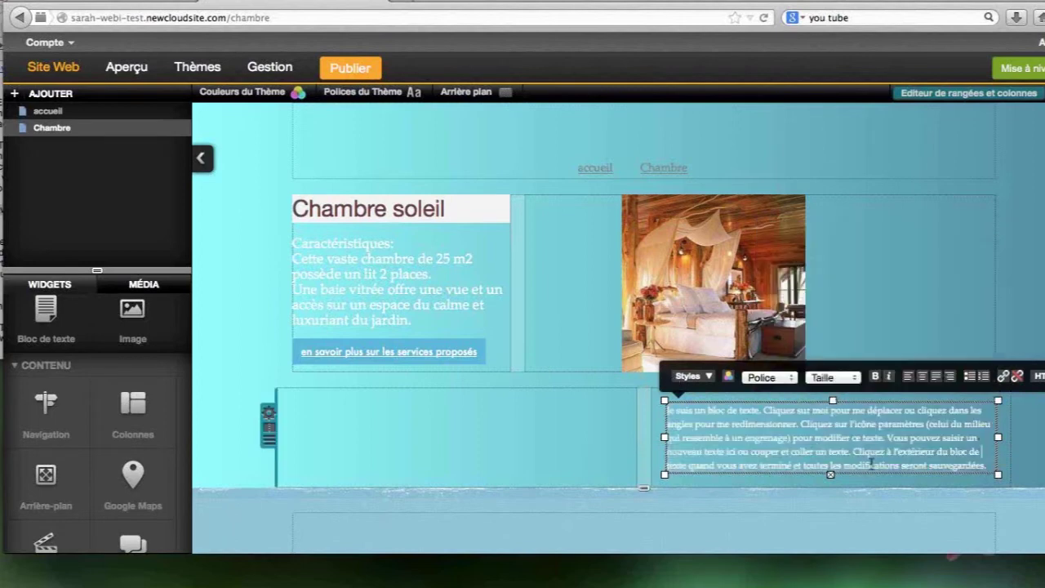
Colour the background widget muted red and replace its text with "Les services offerts qui rendront votre séjours plus agréable :" and a Petit-déjeuner description
click(654, 442)
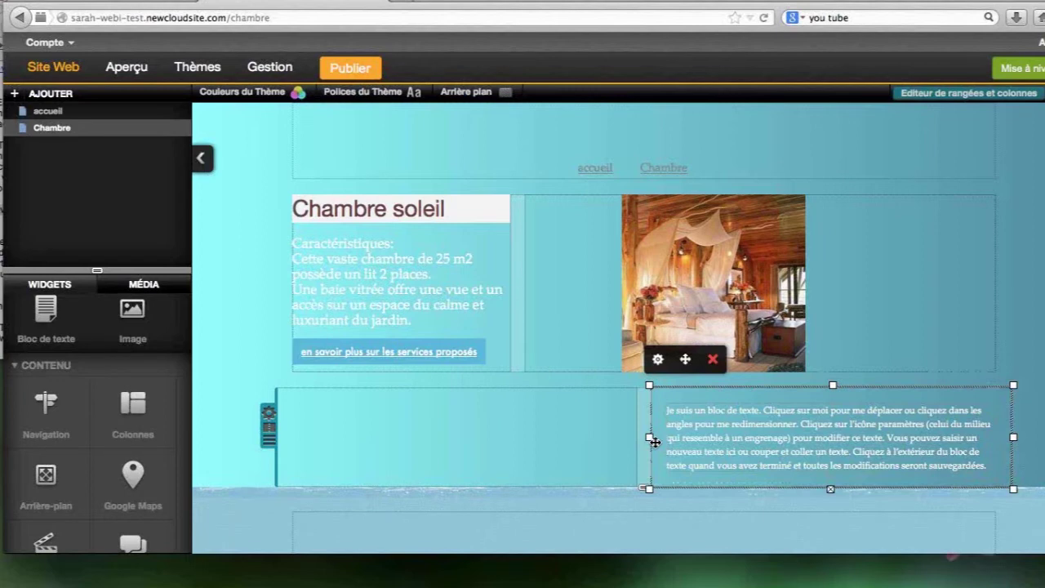
click(654, 442)
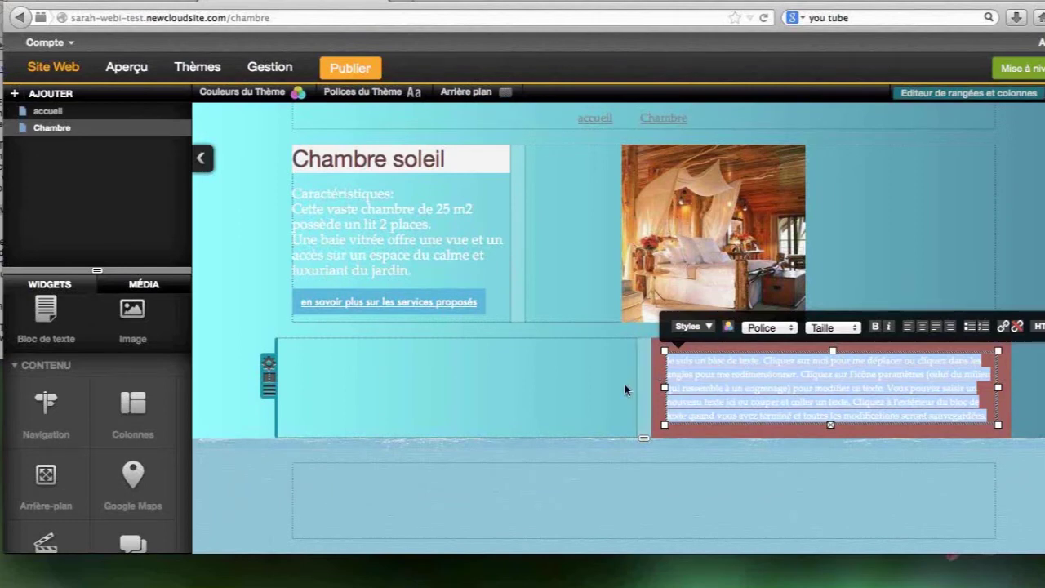
click(576, 420)
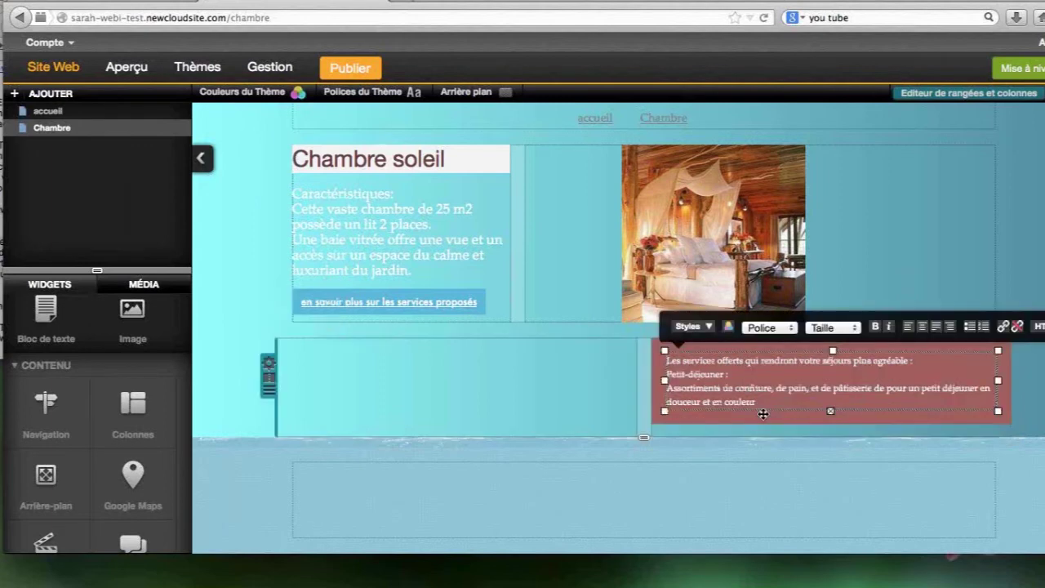
click(762, 414)
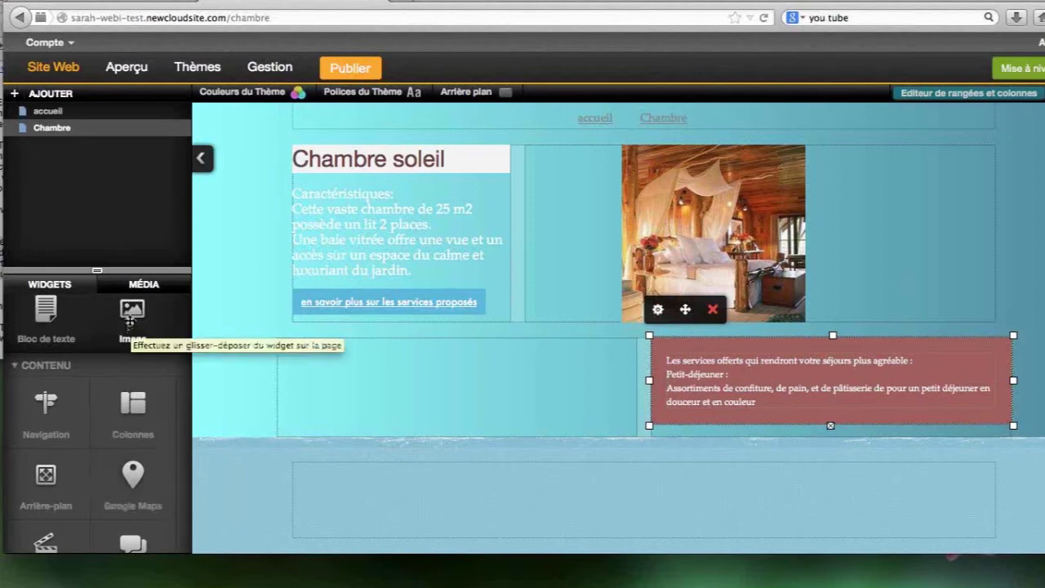
Add an Image widget to the empty column beside the services text and upload petit dejeuner NetB.jpg and petit dejeuner.jpg to the media library
drag(129, 314, 134, 315)
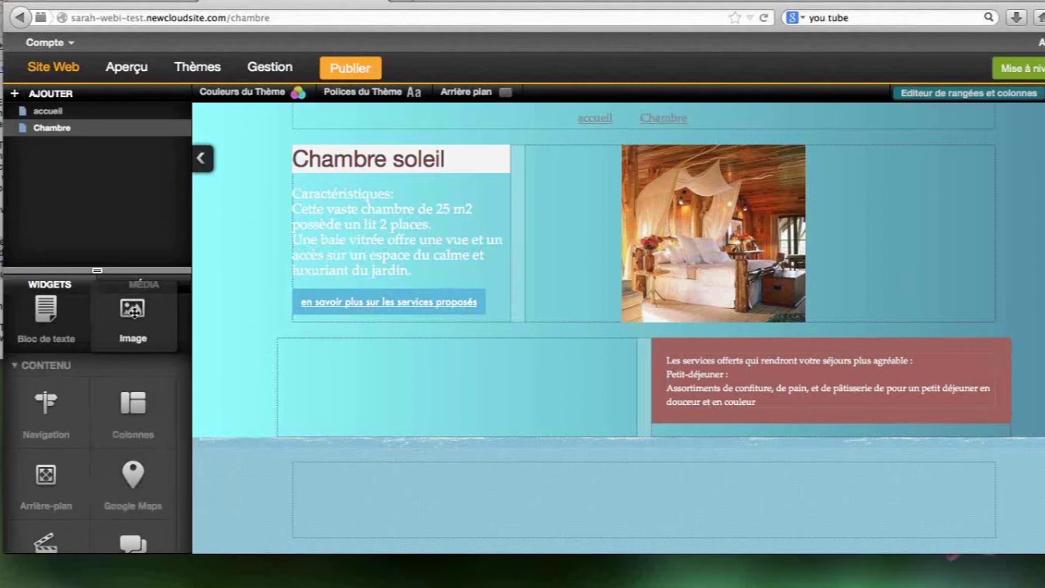
drag(133, 314, 378, 435)
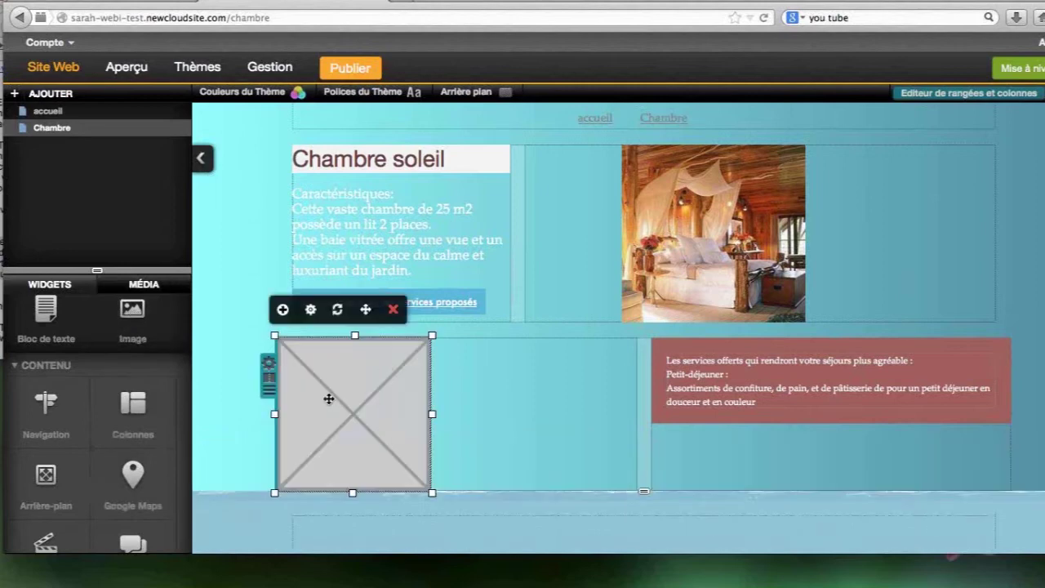
click(284, 314)
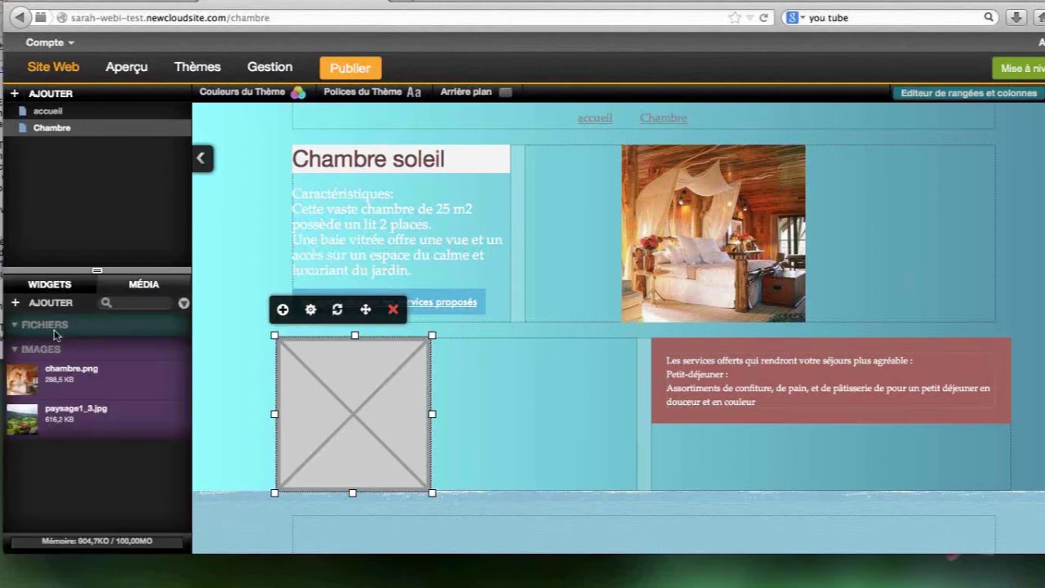
mouse_move(36, 365)
click(16, 303)
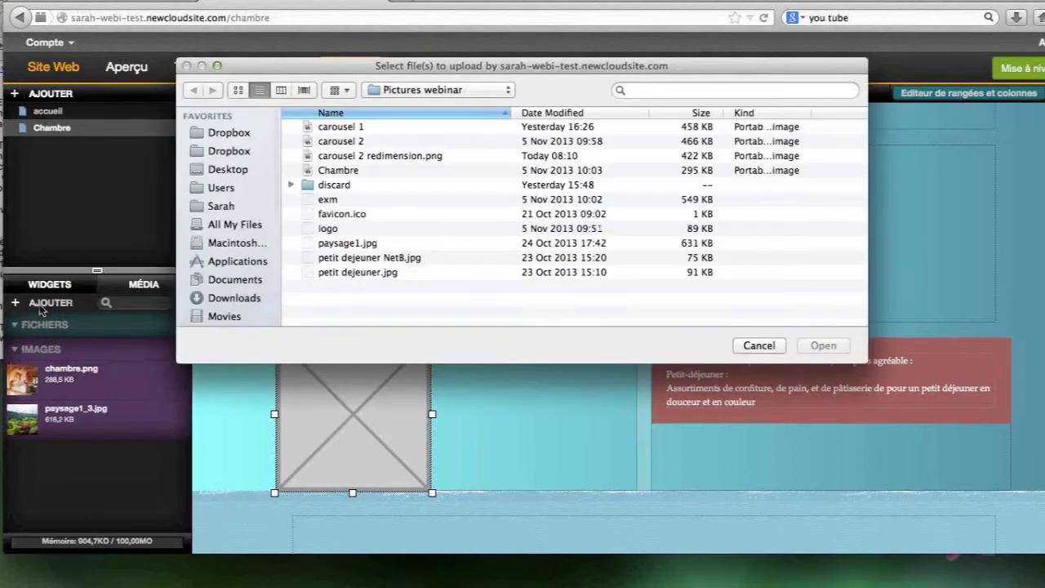
click(350, 258)
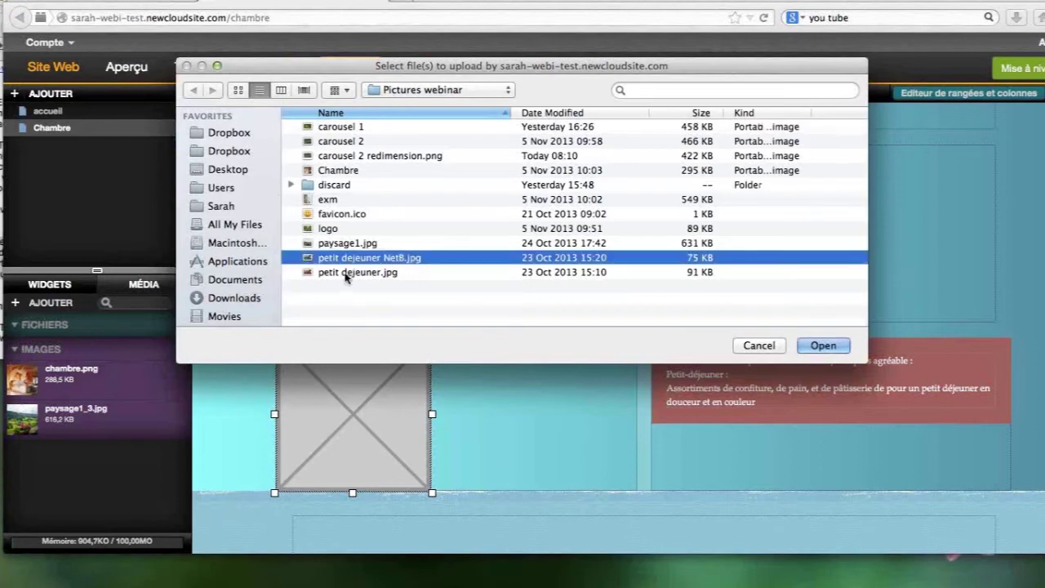
shift+click(345, 275)
click(809, 344)
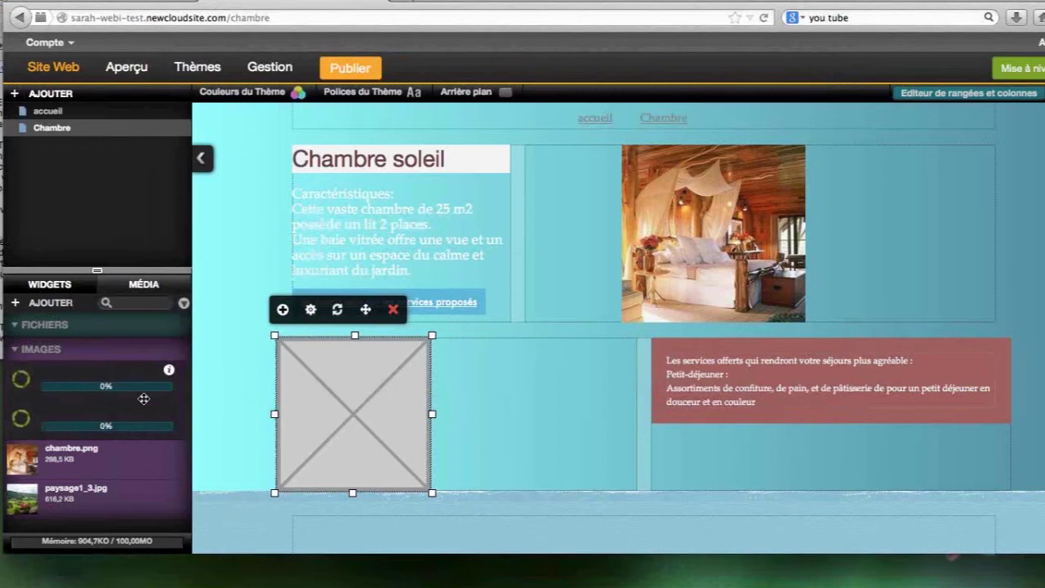
Insert petitdejeuner_3.jpg into the image placeholder and shrink the picture to about 437 × 291 pixels
click(363, 398)
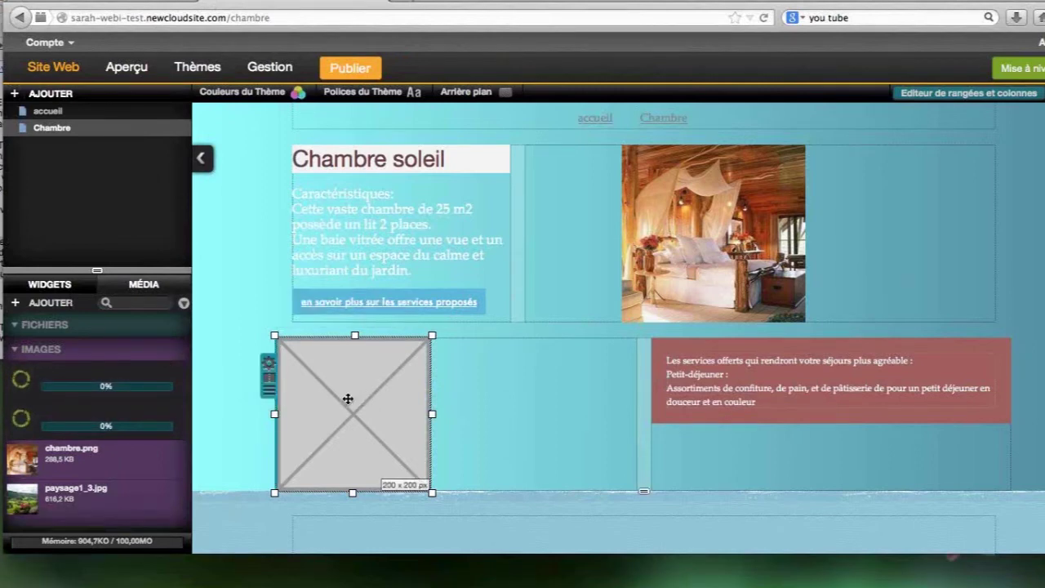
drag(348, 399, 430, 399)
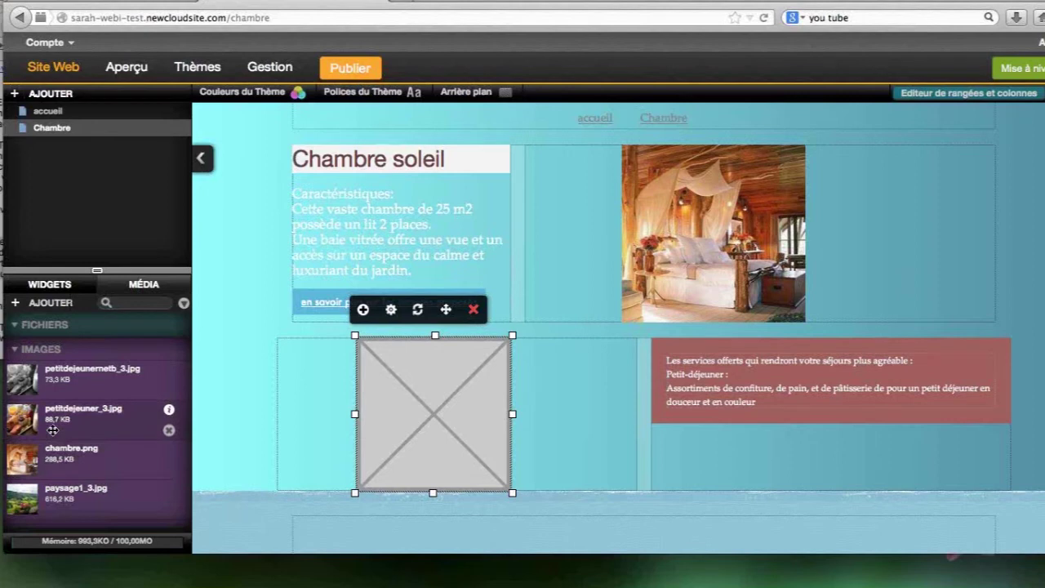
drag(53, 430, 399, 431)
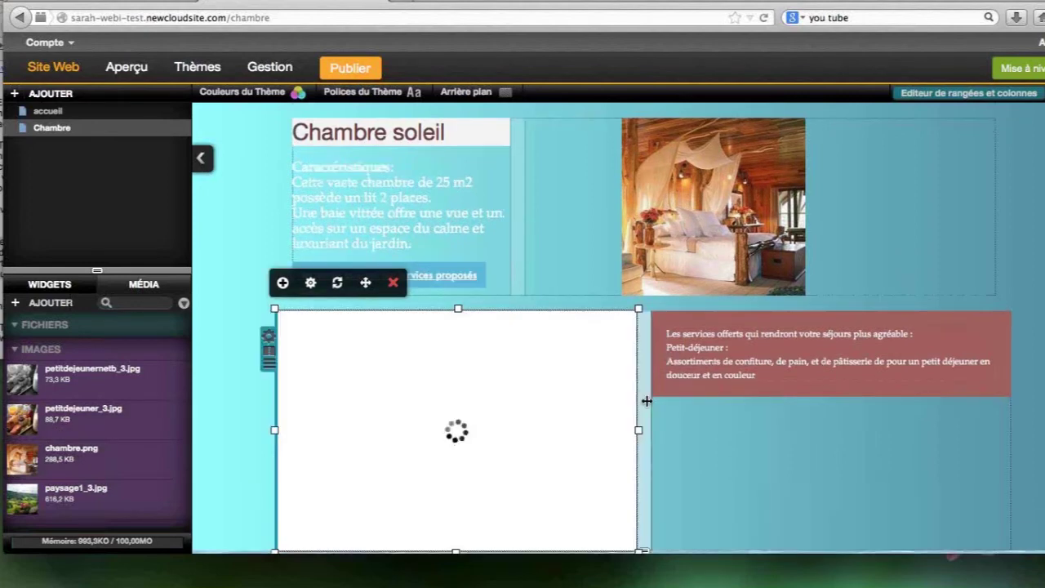
scroll(646, 401, down, 1)
scroll(646, 401, down, 1)
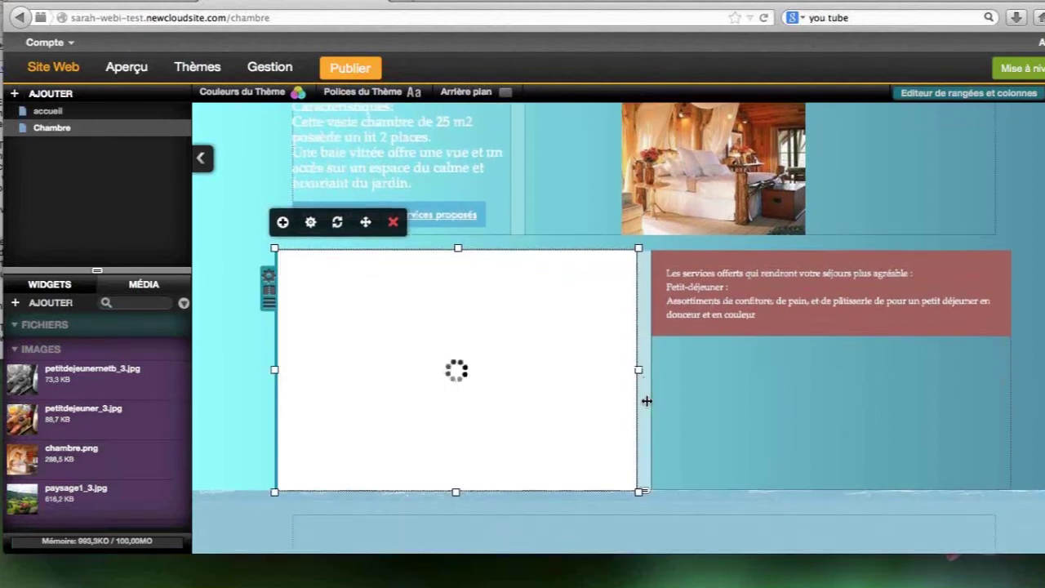
drag(638, 490, 591, 452)
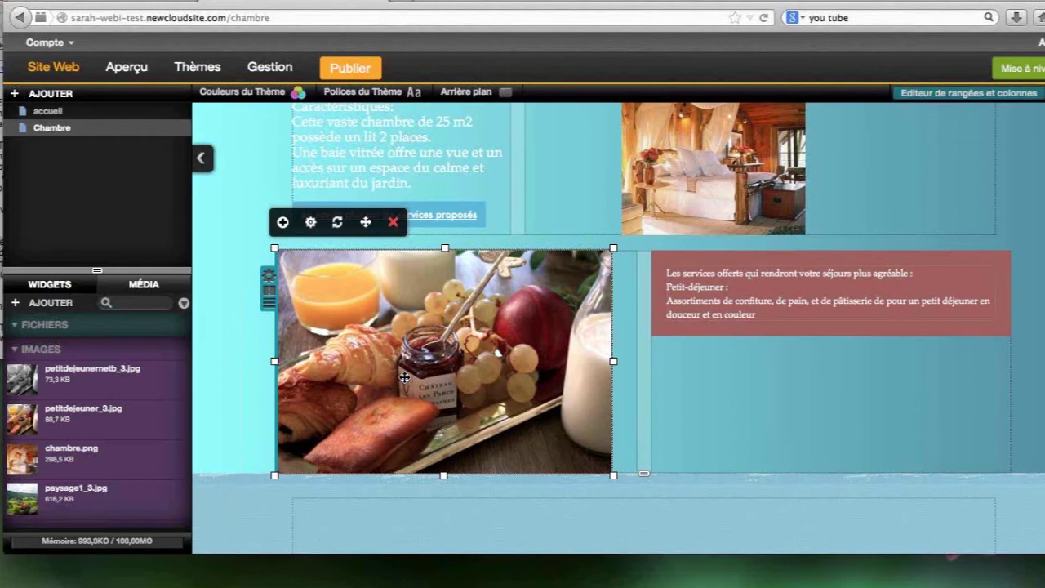
Set petitdejeunernetb_3.jpg as the breakfast picture's rollover image, and check the page in preview before returning to editing
click(311, 224)
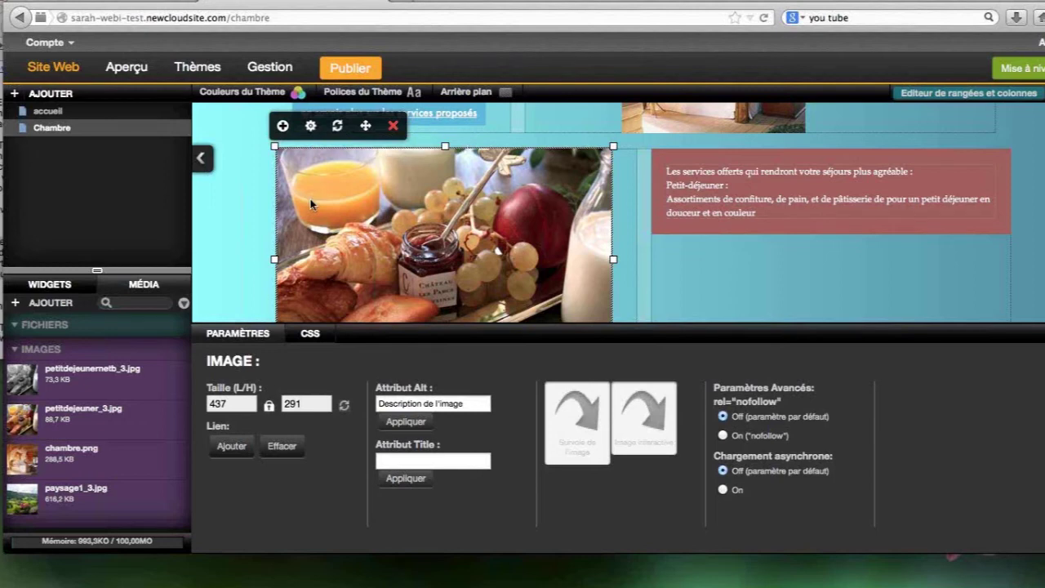
mouse_move(317, 215)
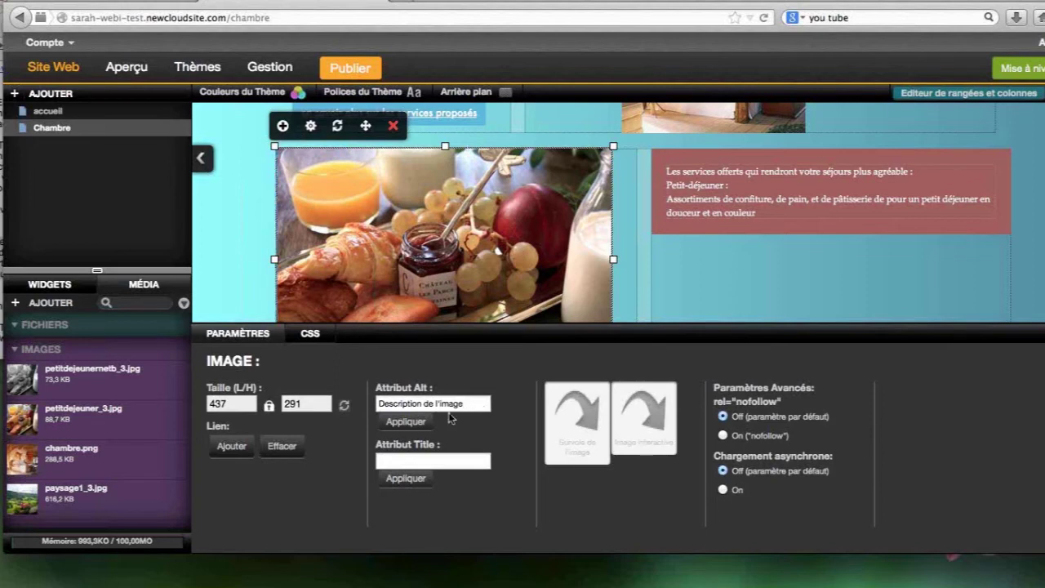
click(230, 456)
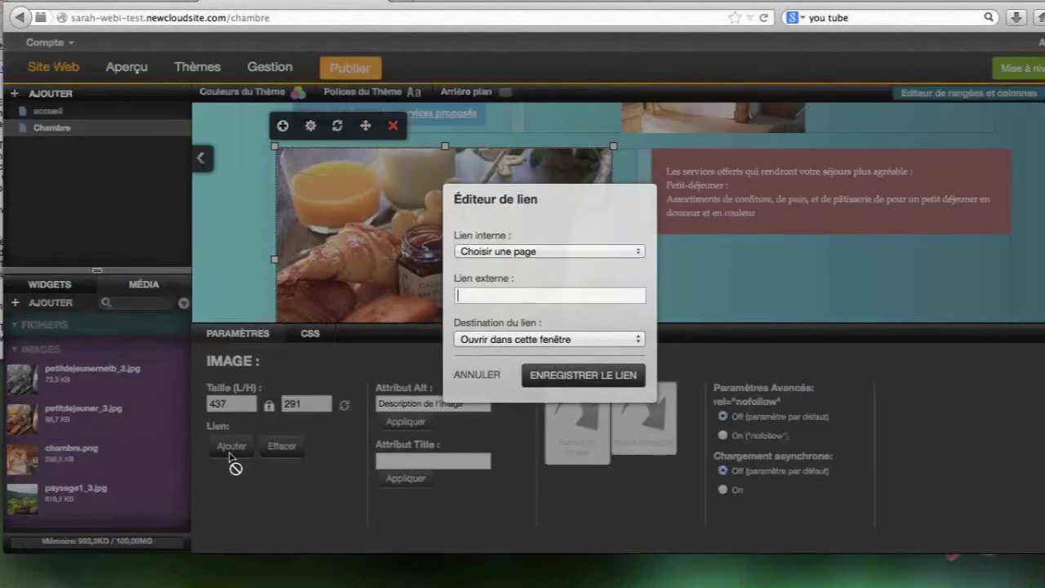
click(482, 374)
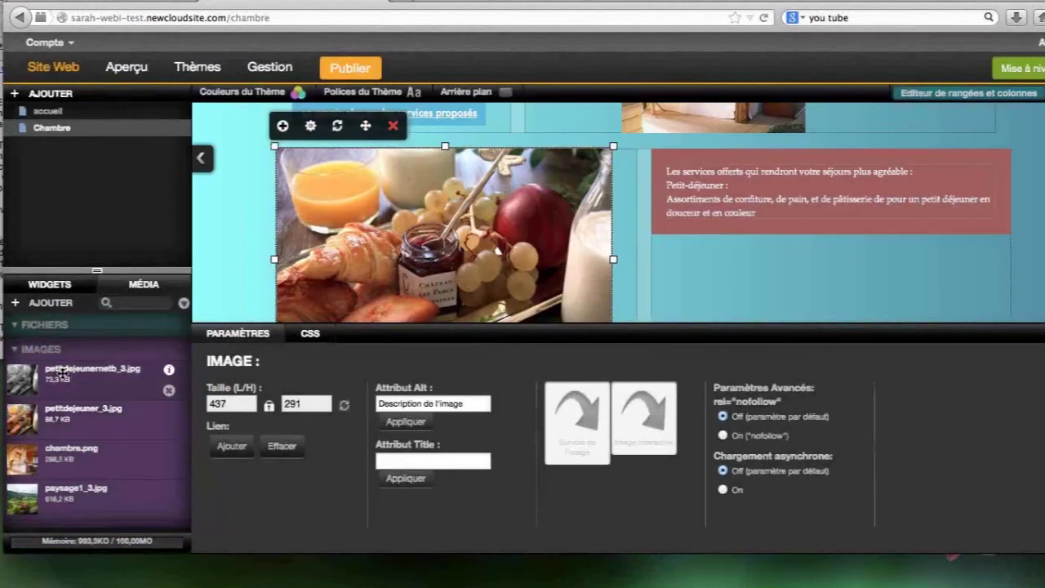
drag(58, 371, 575, 415)
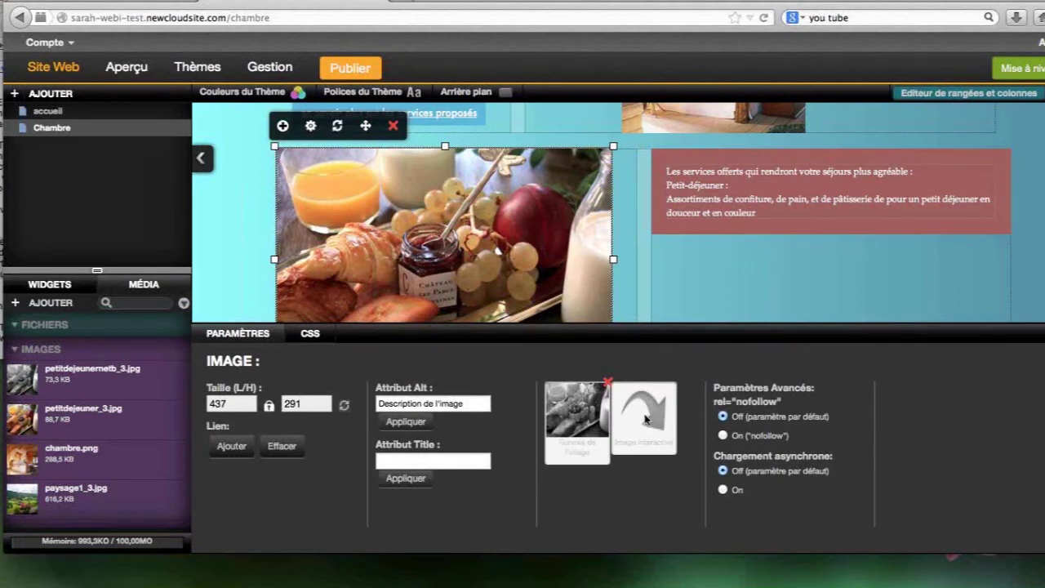
click(950, 299)
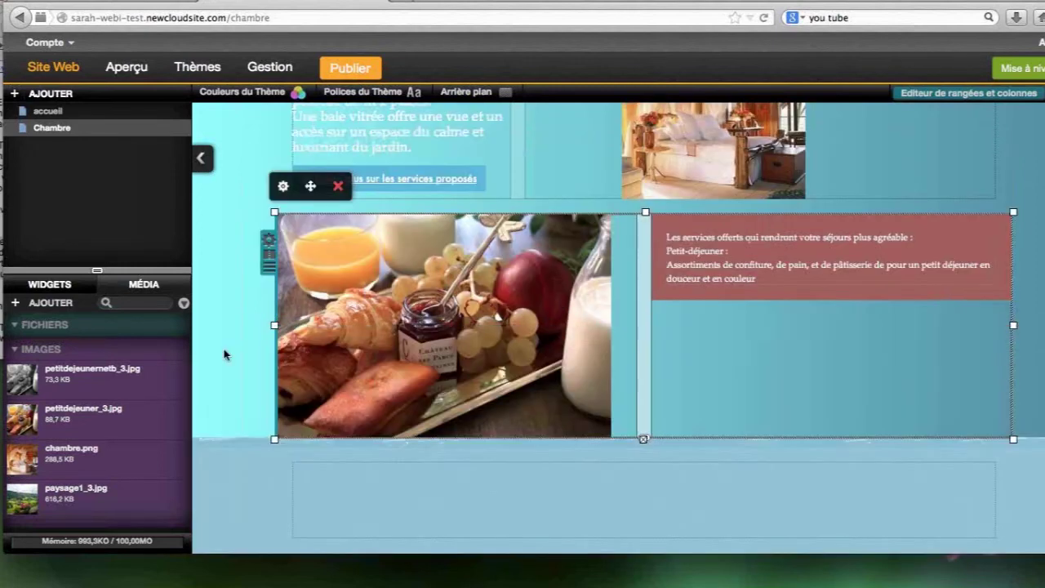
click(228, 314)
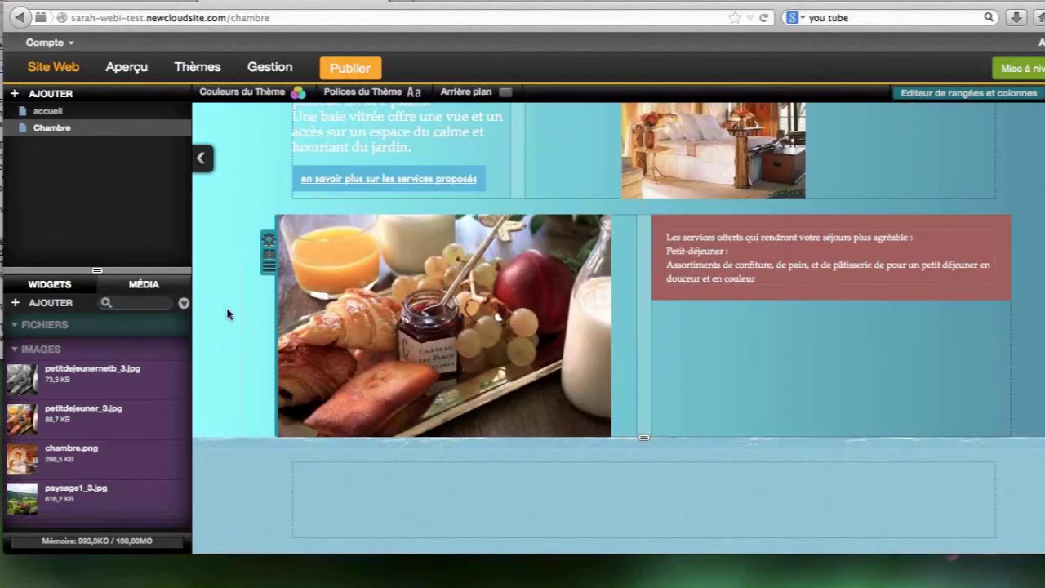
click(119, 68)
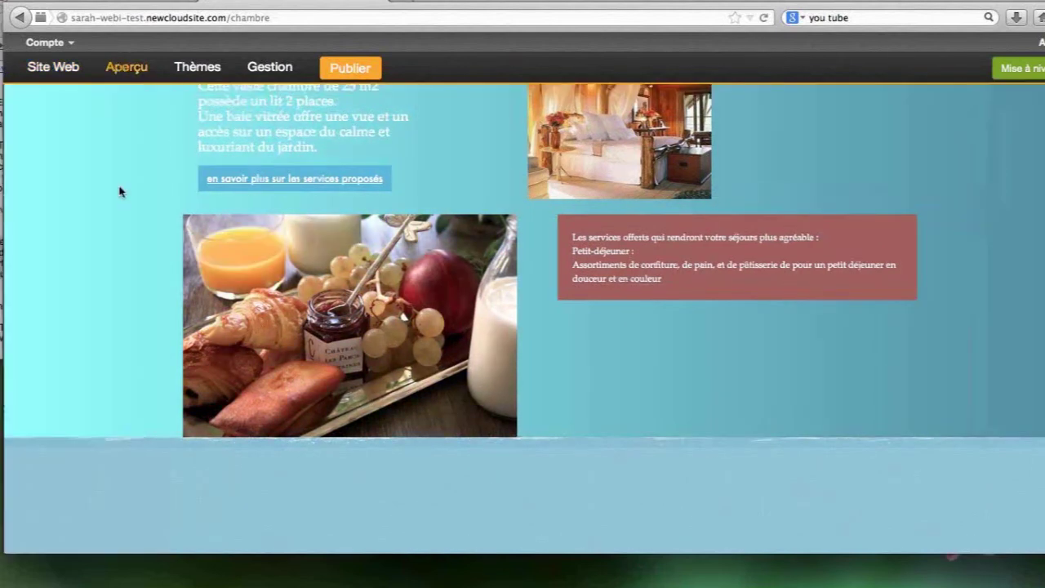
click(54, 69)
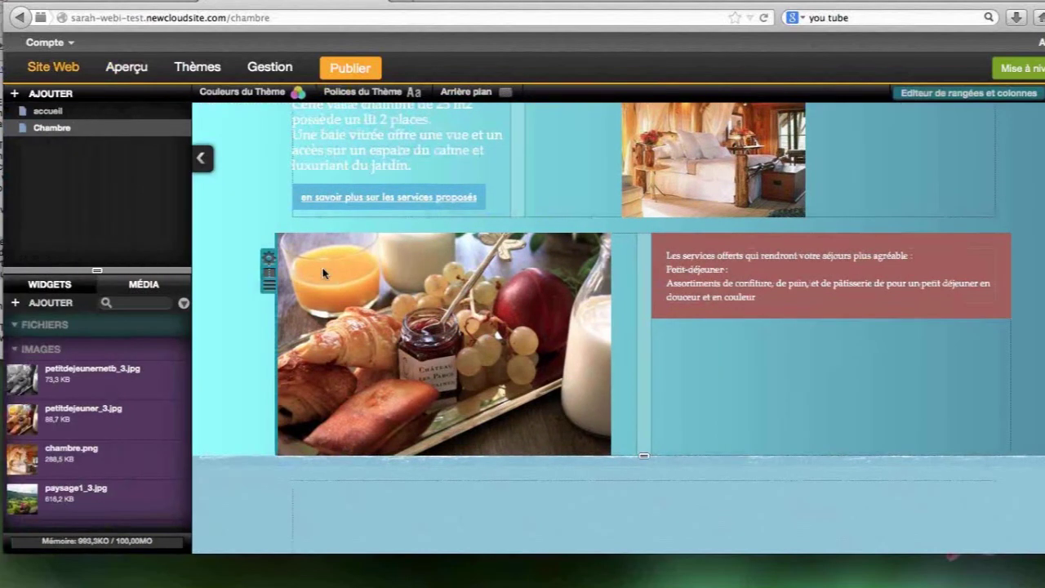
Switch petitdejeunernetb_3.jpg from rollover image to interactive image for the breakfast picture, and open it from the picture in preview
click(323, 274)
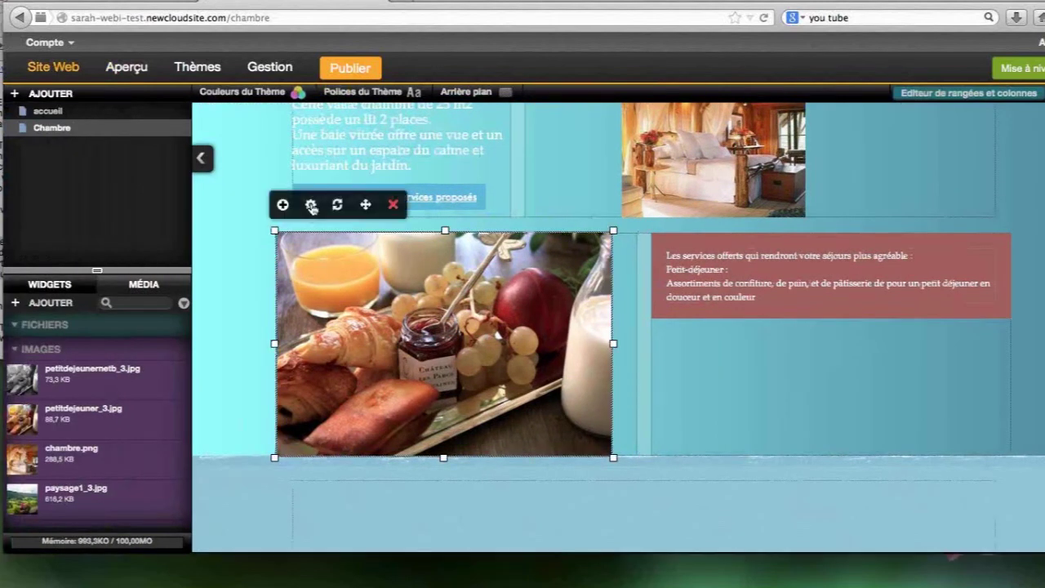
click(311, 205)
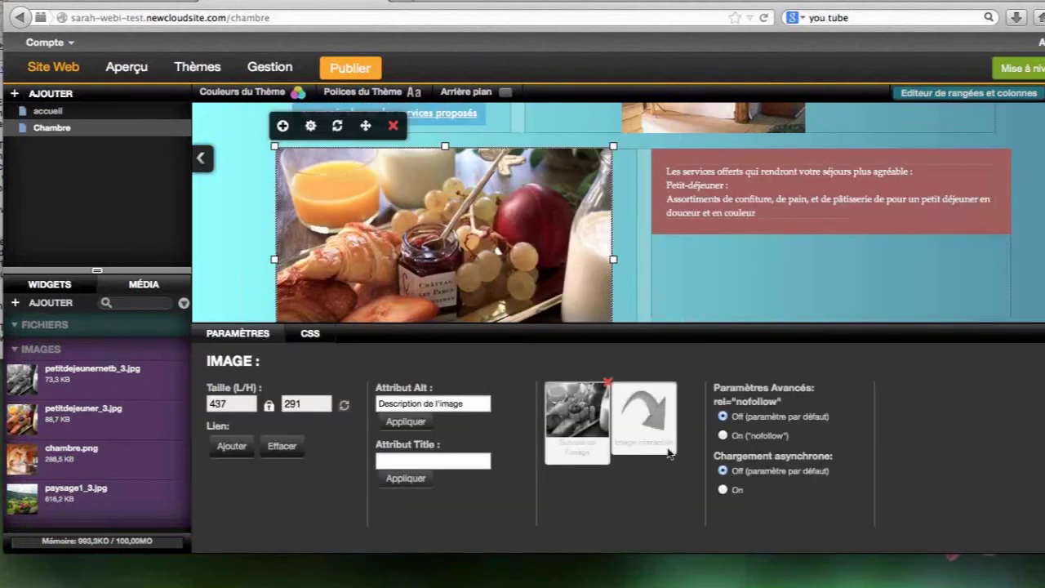
click(610, 390)
click(664, 323)
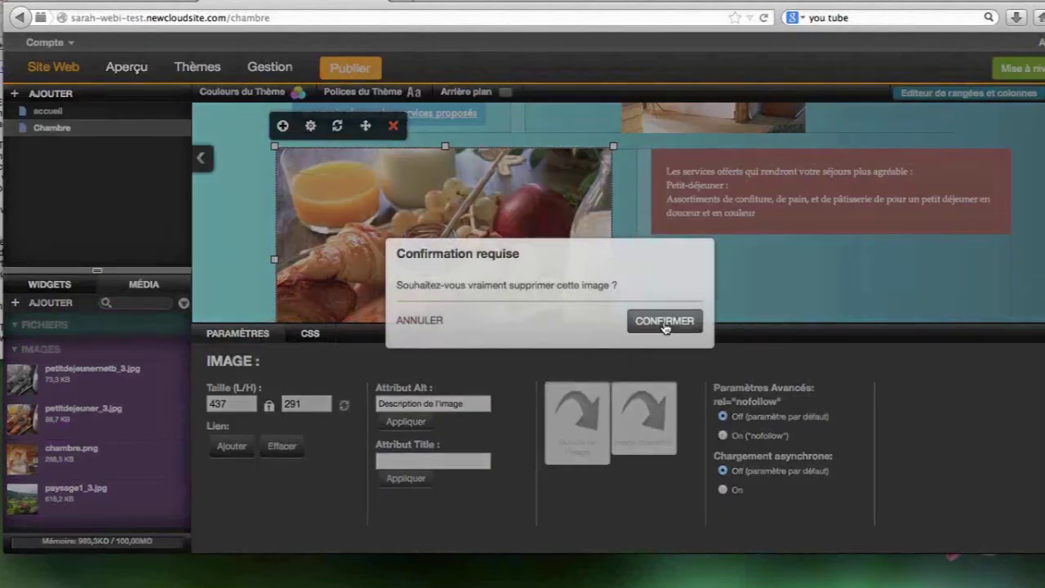
drag(22, 378, 621, 500)
click(711, 308)
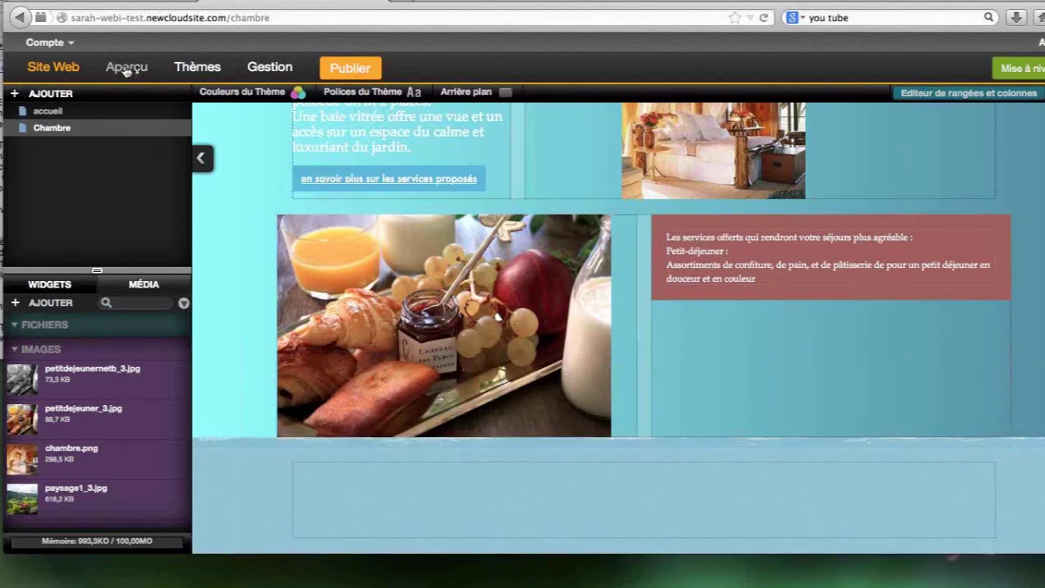
click(127, 68)
click(259, 302)
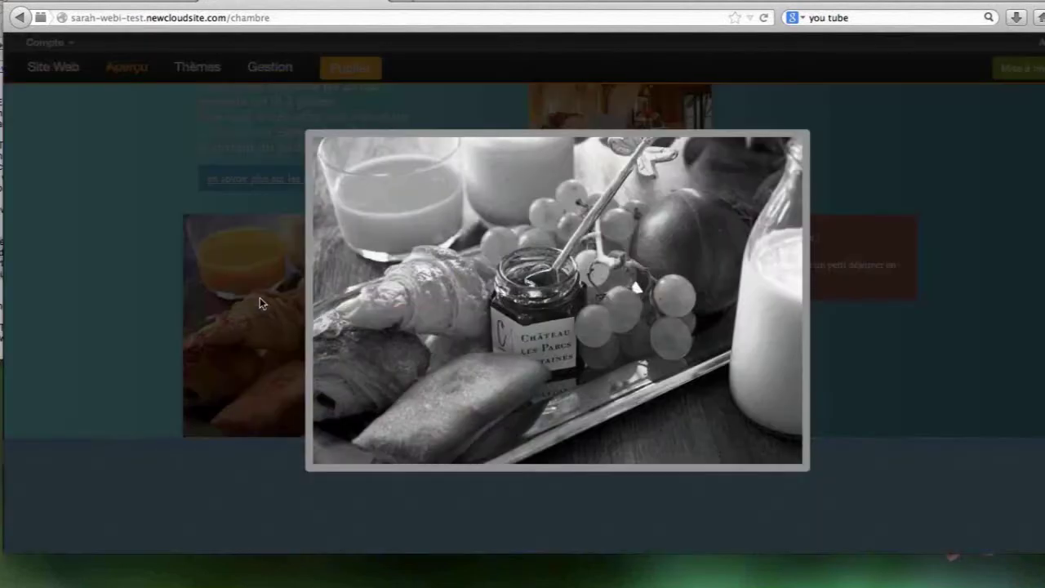
Close the enlarged breakfast picture, return to editing the page, and place a Google Maps widget in the empty row below that picture
click(806, 132)
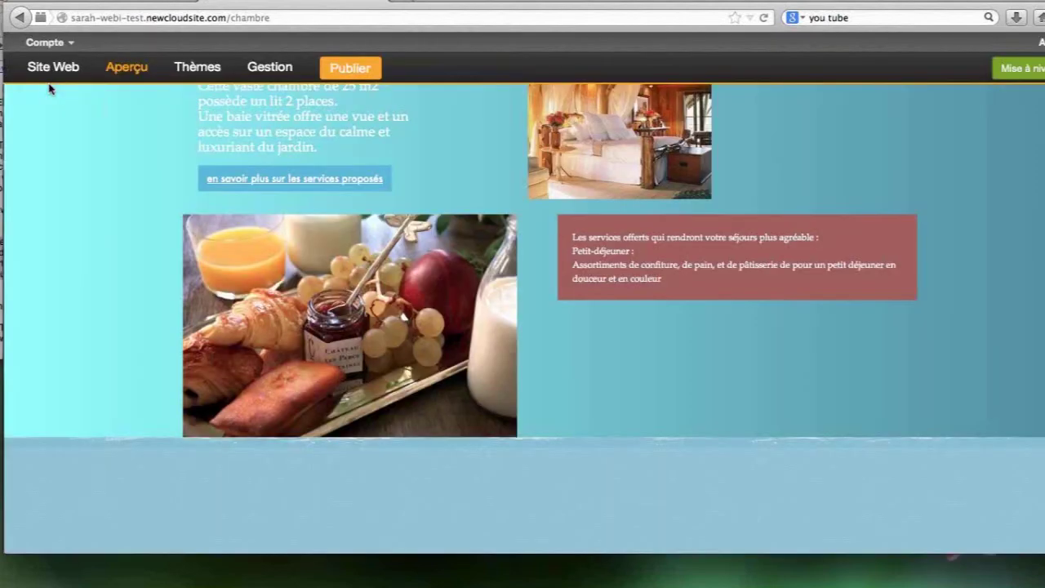
click(51, 70)
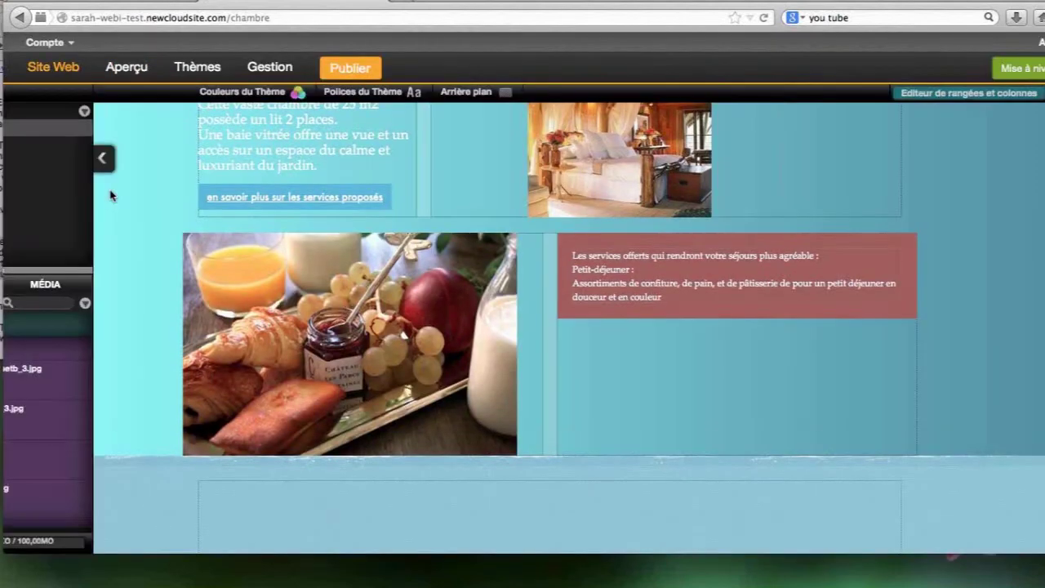
scroll(71, 420, down, 2)
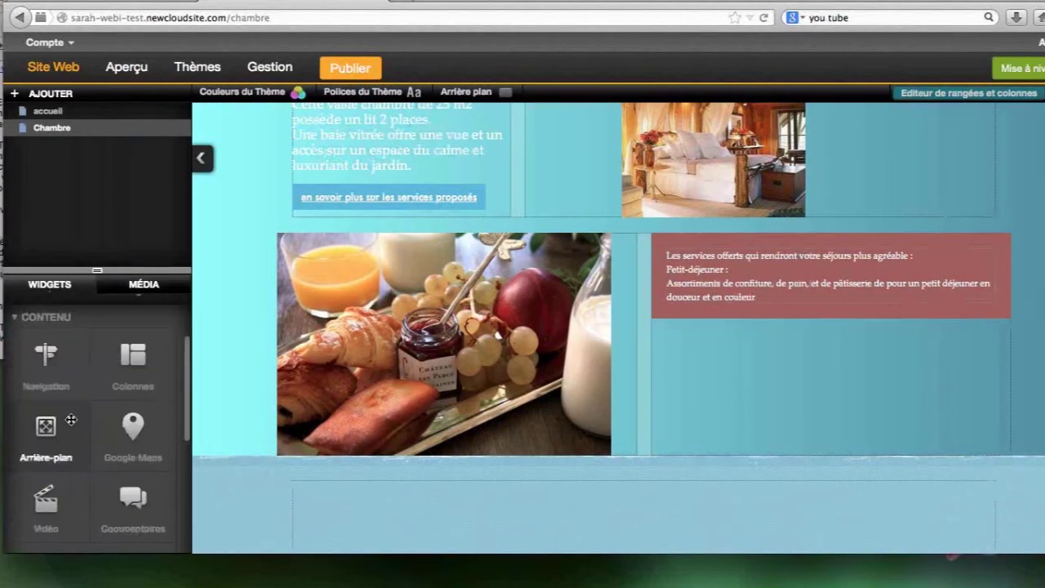
scroll(71, 420, down, 3)
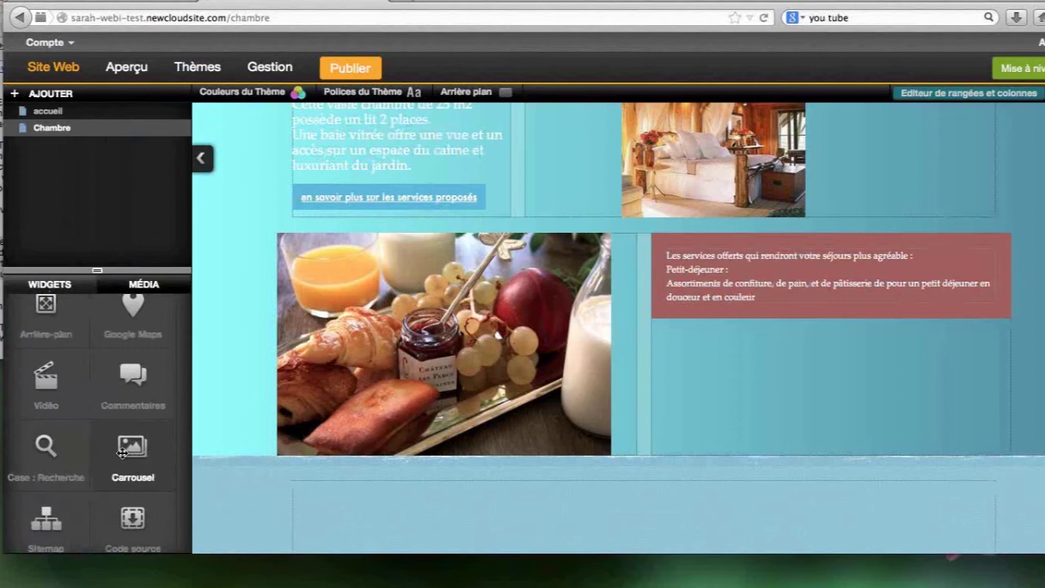
scroll(229, 403, down, 1)
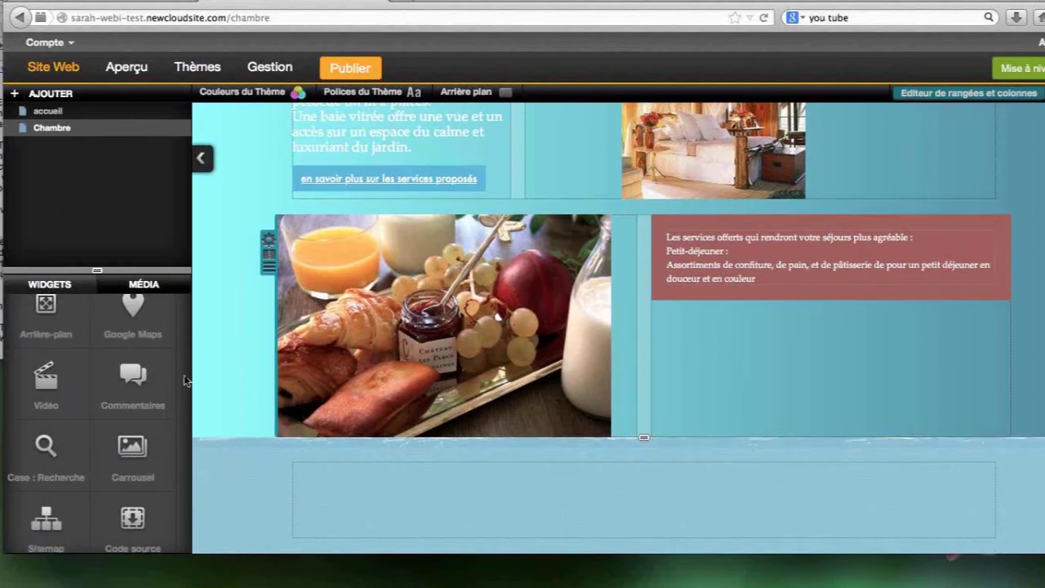
scroll(147, 355, up, 1)
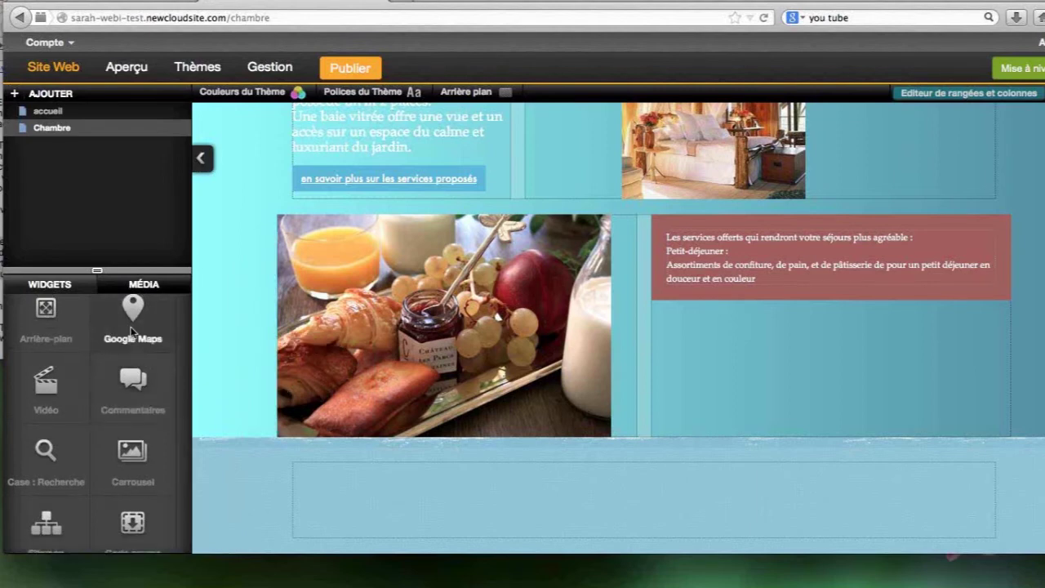
drag(131, 329, 635, 529)
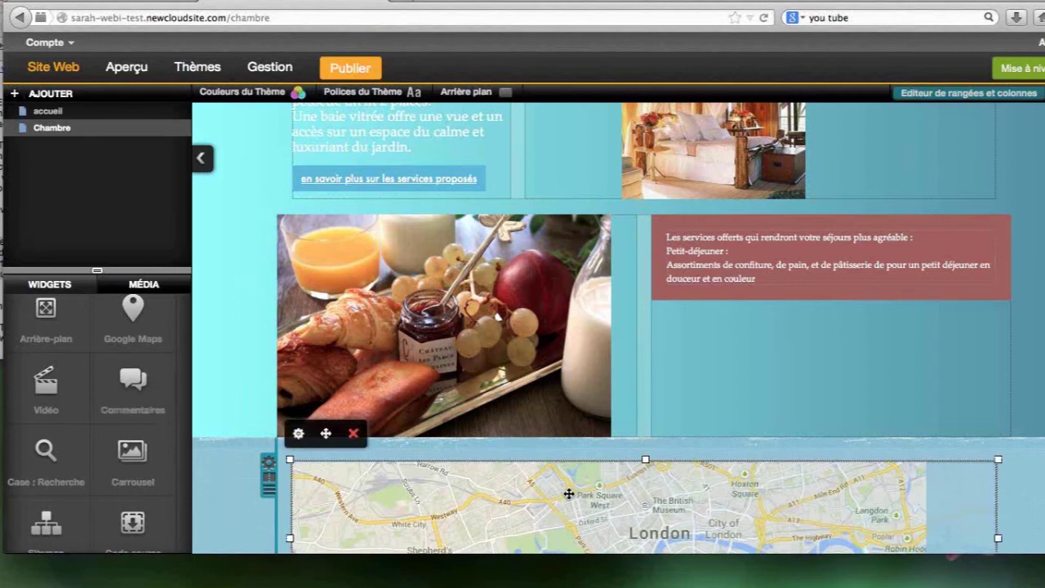
Narrow the map to about half the row's width and add a Video widget beside it
scroll(568, 493, down, 1)
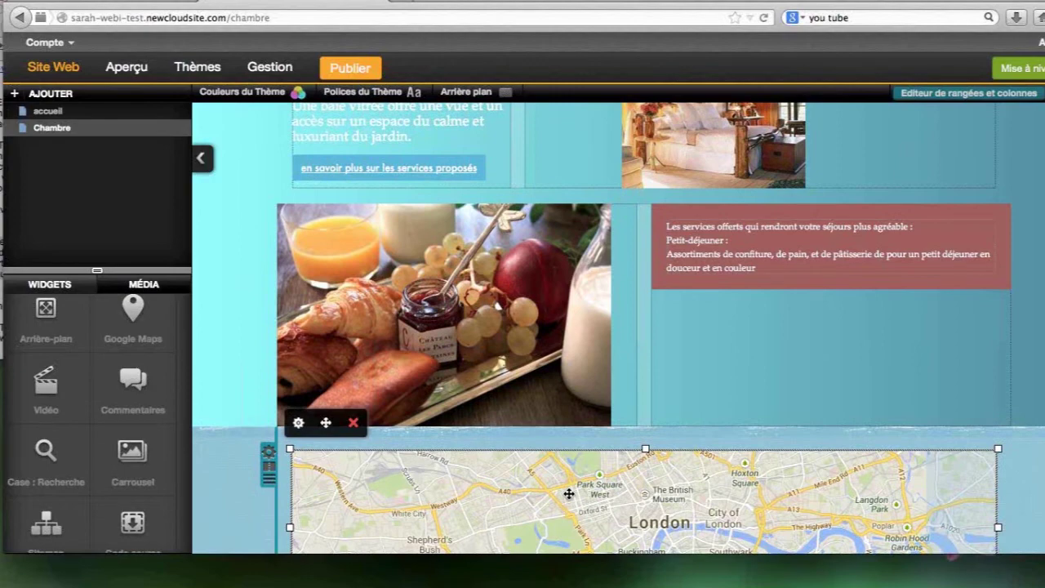
scroll(569, 494, down, 3)
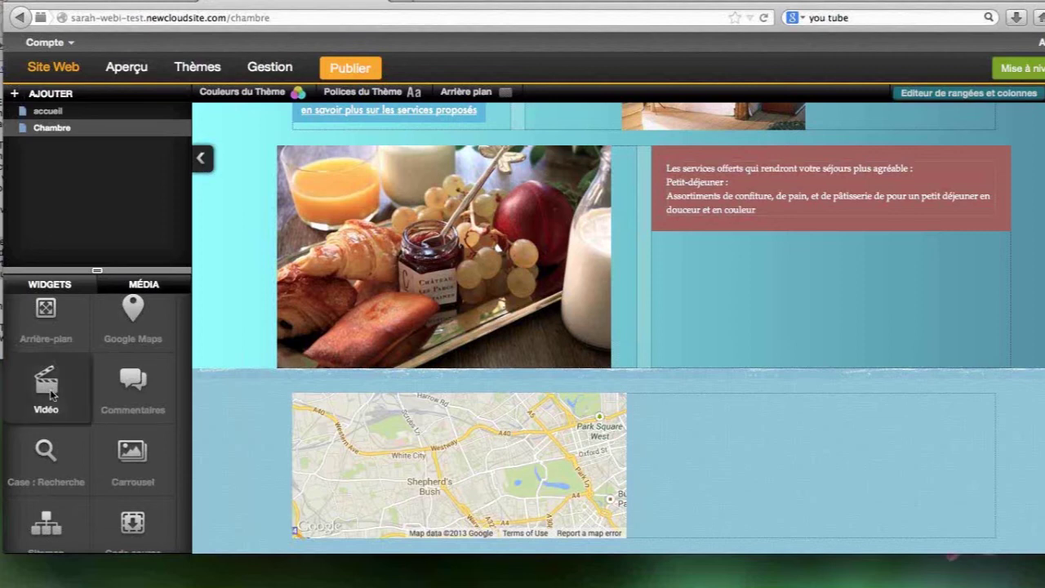
drag(51, 394, 712, 473)
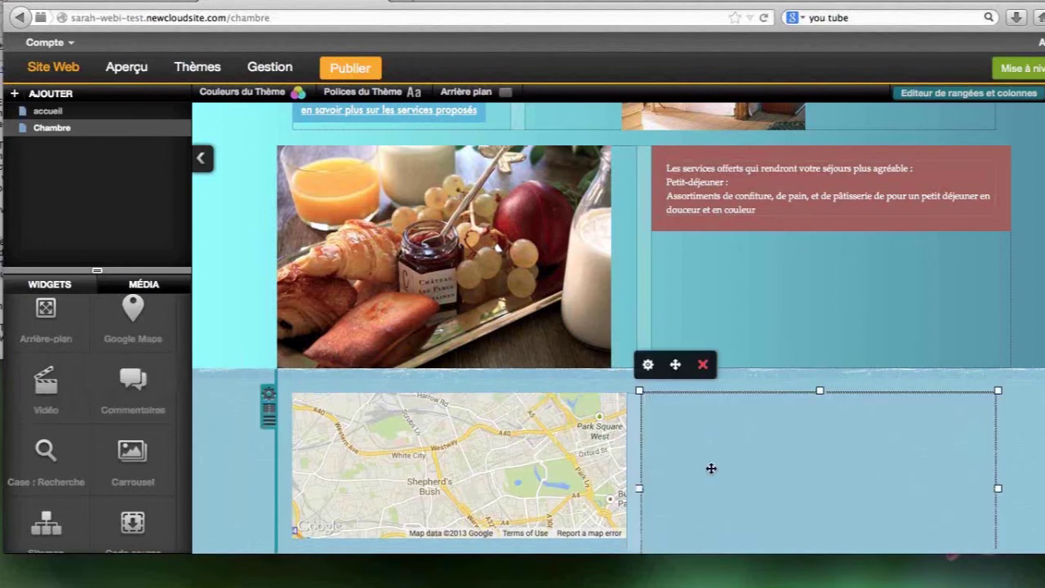
scroll(739, 432, down, 1)
scroll(739, 432, down, 2)
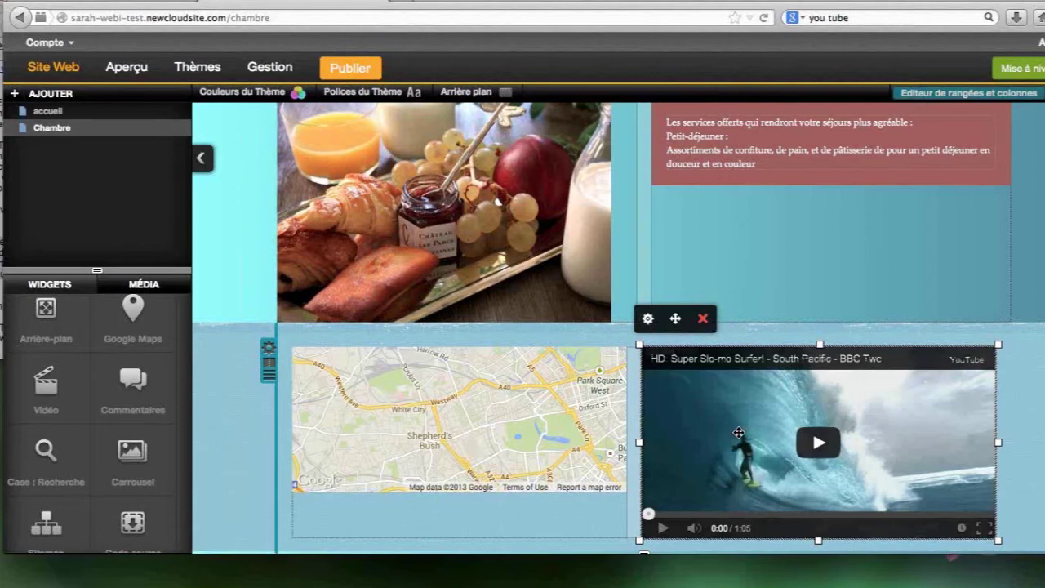
click(400, 6)
click(867, 17)
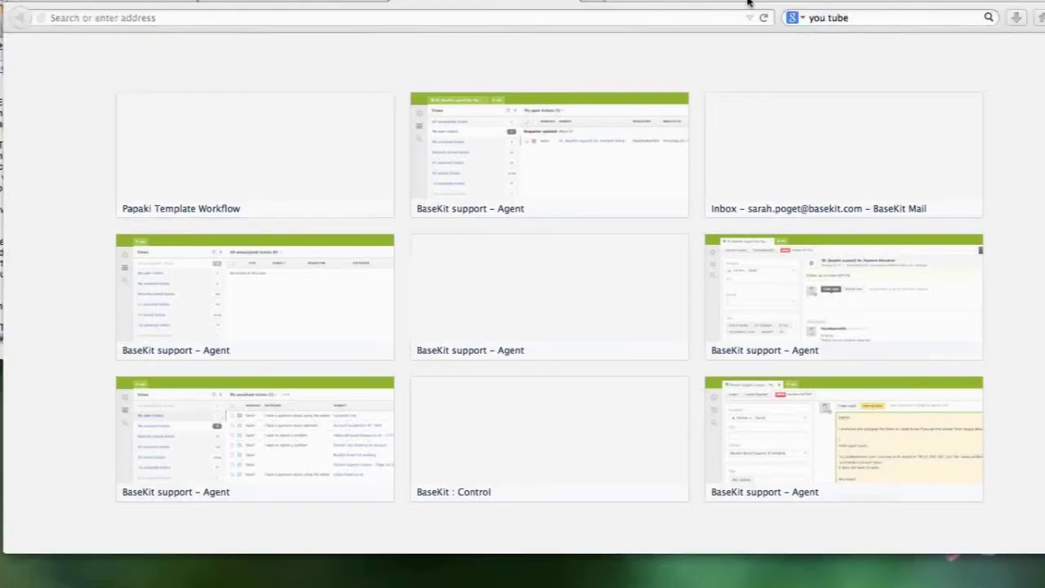
click(860, 17)
text(http://www.youtube.com/watch?v=TfX0HNMCjg0)
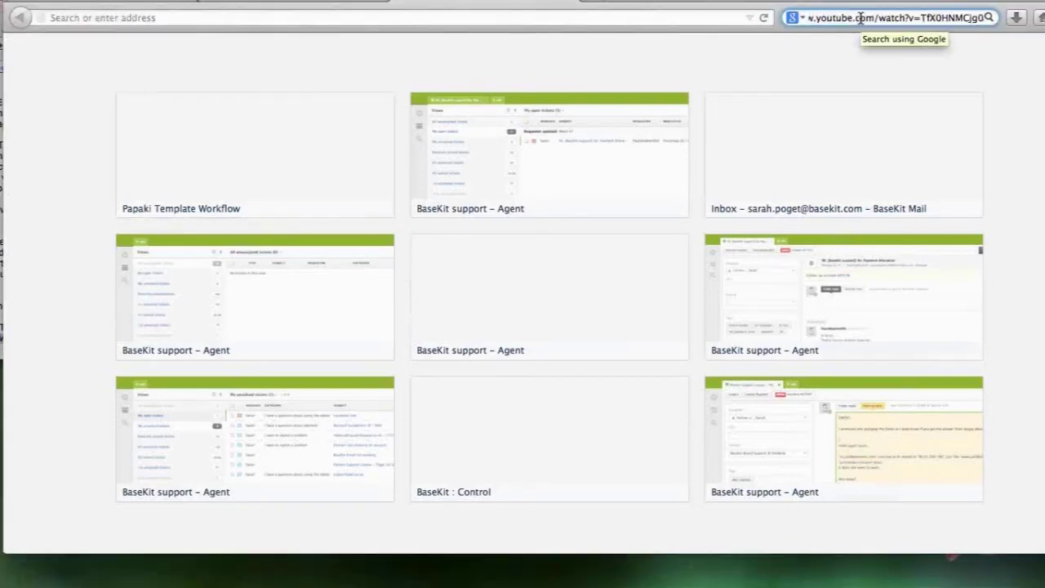
click(690, 18)
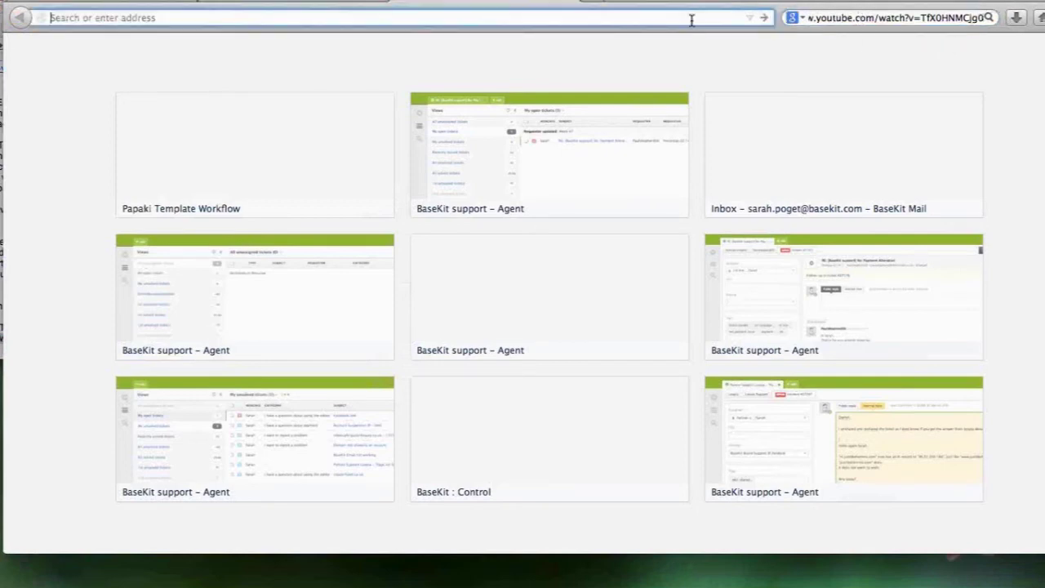
text(www.youtube.com/watch?v=TfX0HNMCjg0)
key(Return)
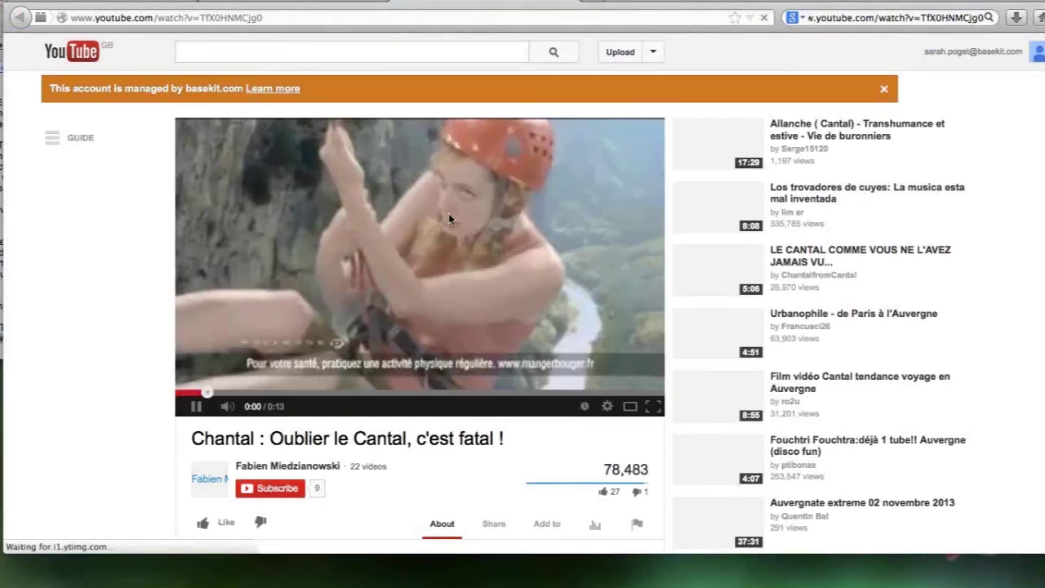
click(449, 219)
click(243, 17)
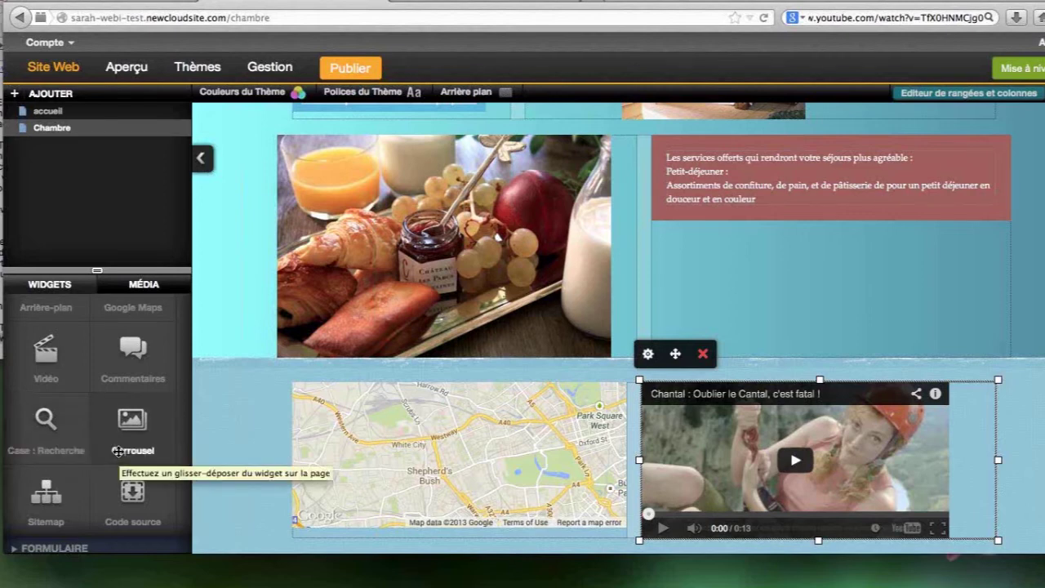
Add a Carrousel widget below the services text and upload carousel 1 and carousel 2 redimension.png to the media library
click(118, 451)
drag(125, 441, 732, 286)
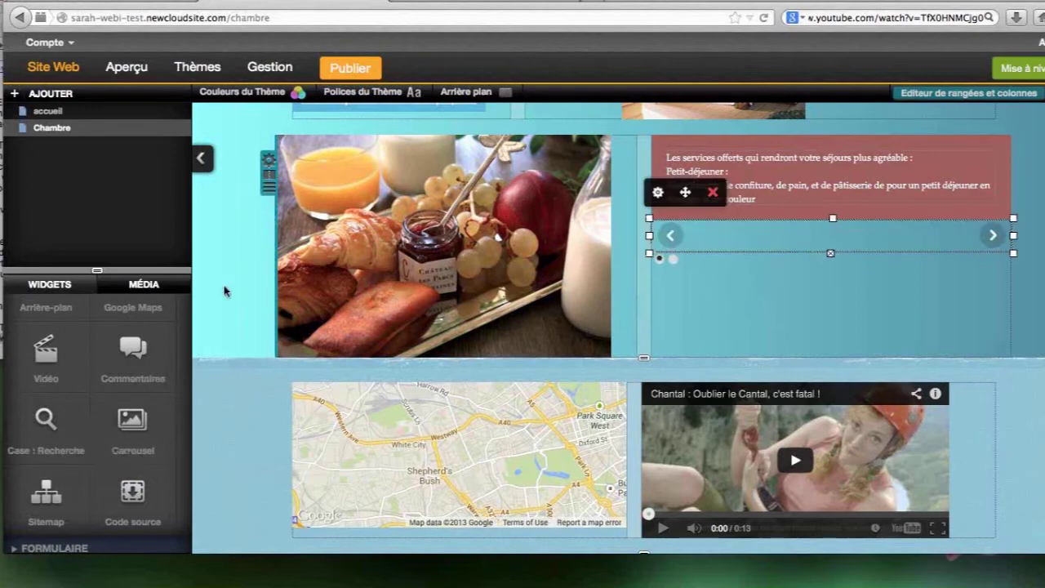
click(144, 285)
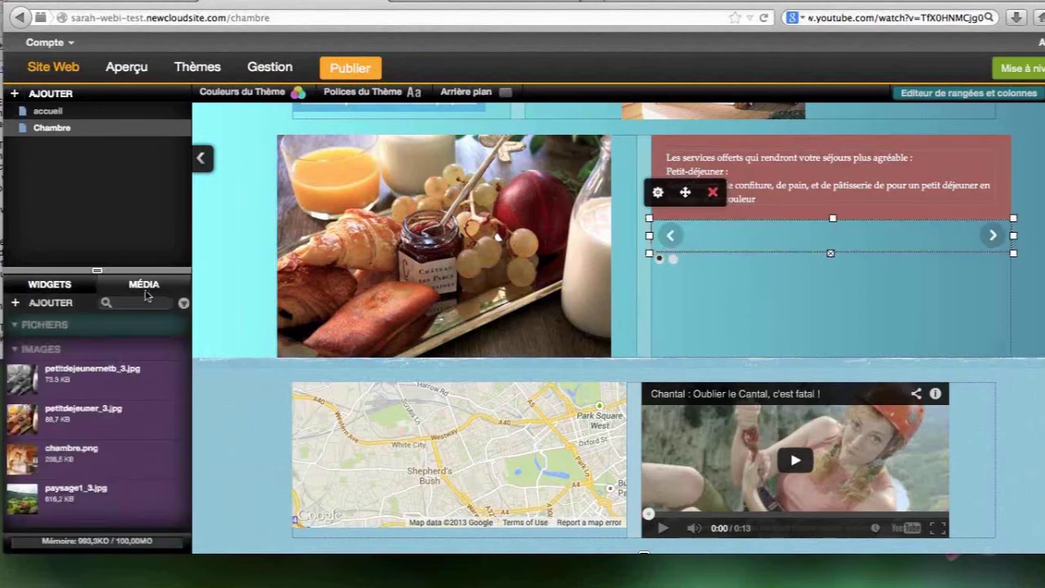
click(51, 304)
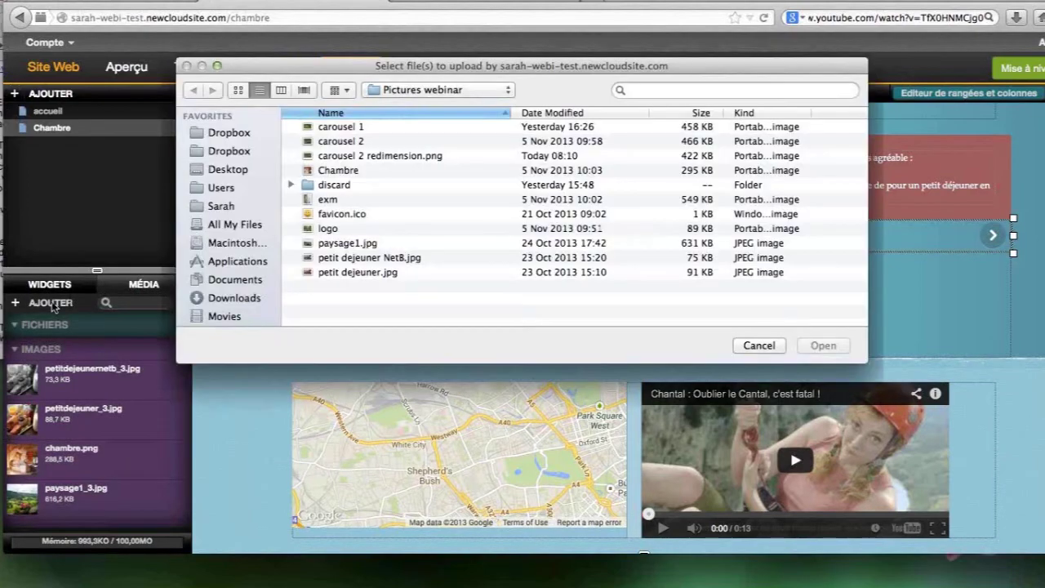
click(340, 127)
super+click(356, 155)
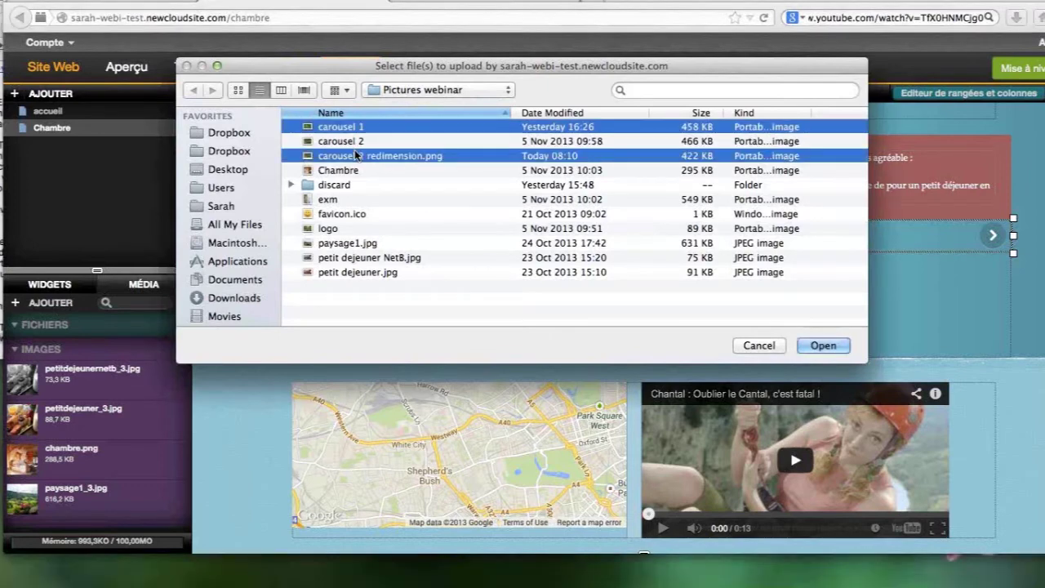
click(807, 347)
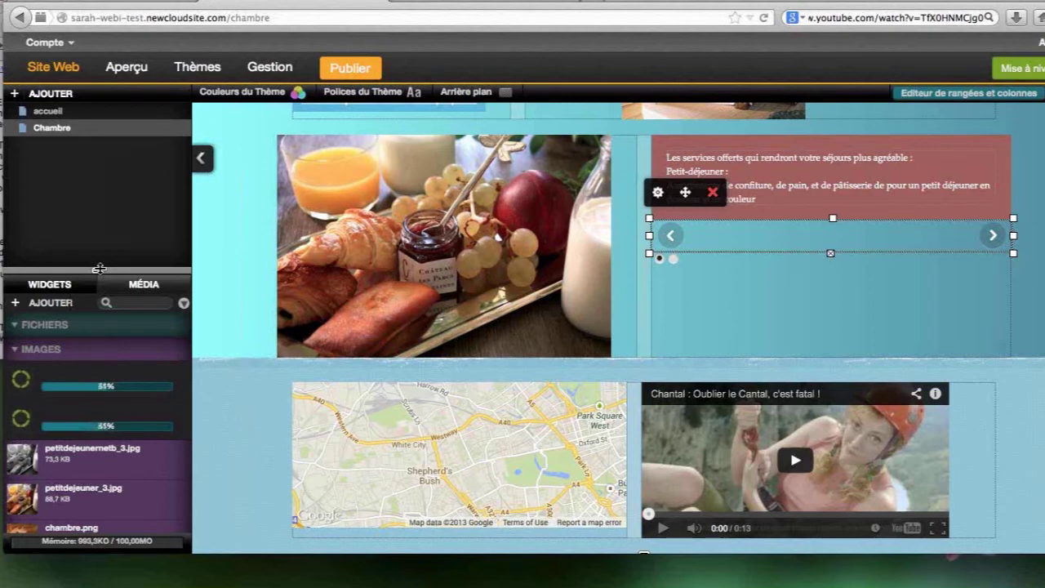
mouse_move(534, 223)
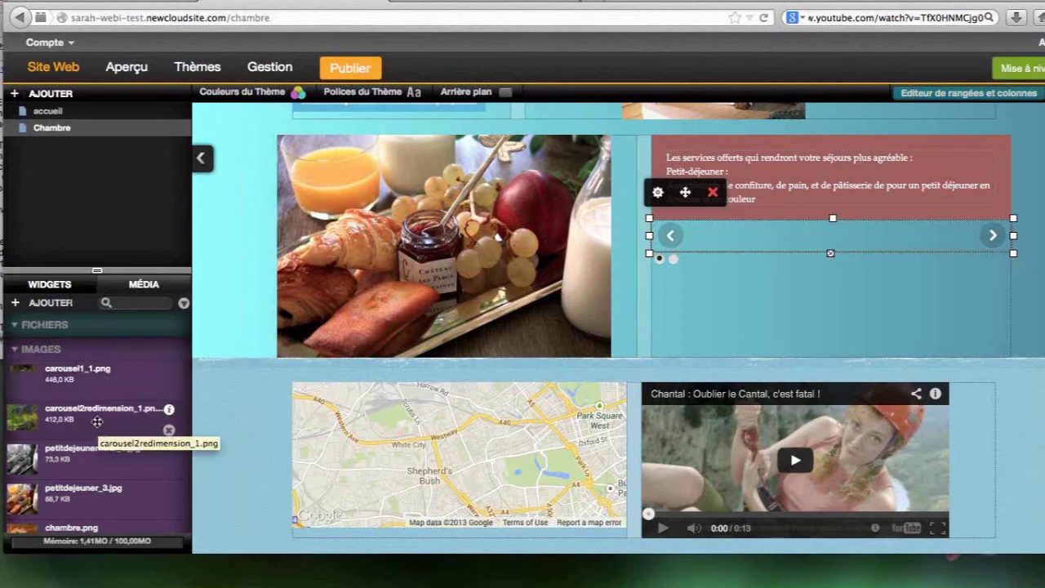
Insert carousel2redimension_1.png as the carousel's first slide and carousel1_1.png as its second, and switch between the slides to check them
drag(96, 421, 240, 339)
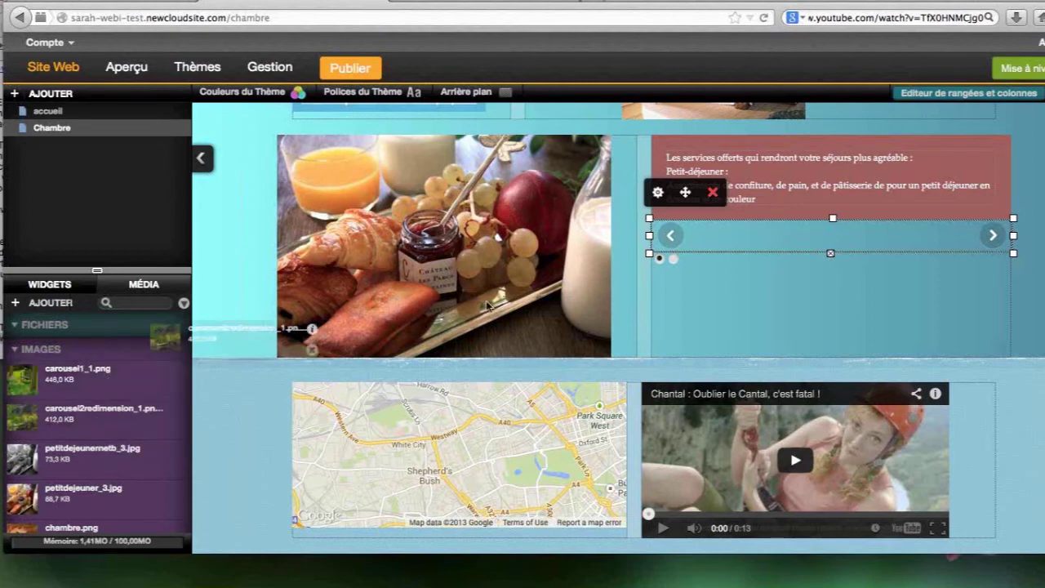
drag(289, 316, 839, 236)
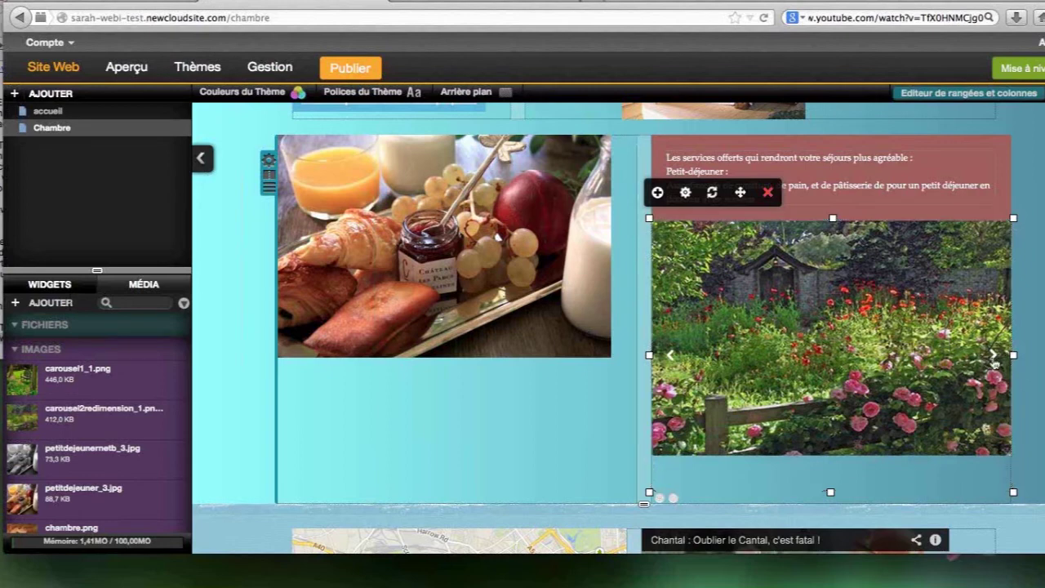
click(995, 359)
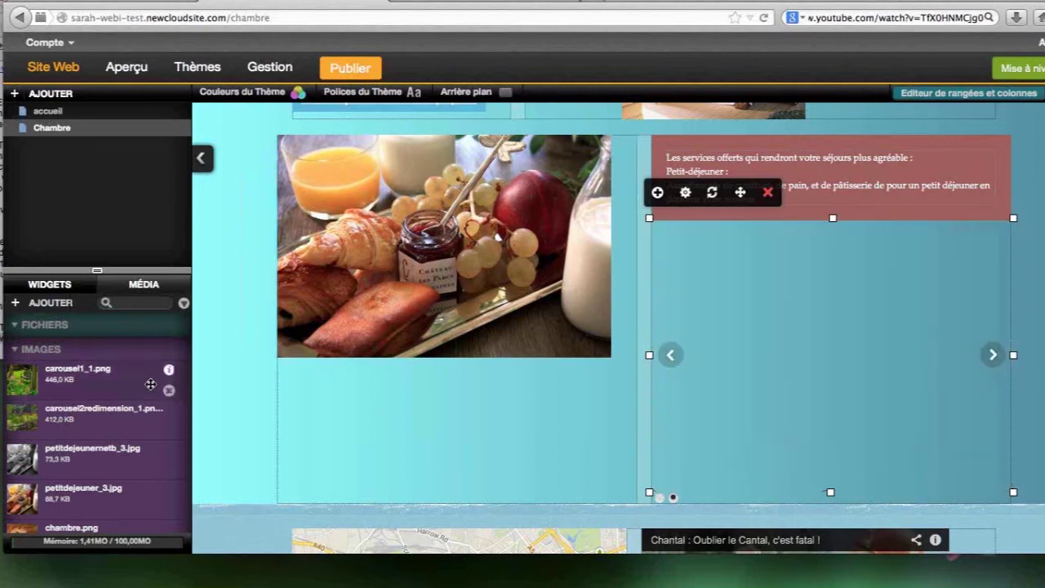
drag(77, 369, 774, 334)
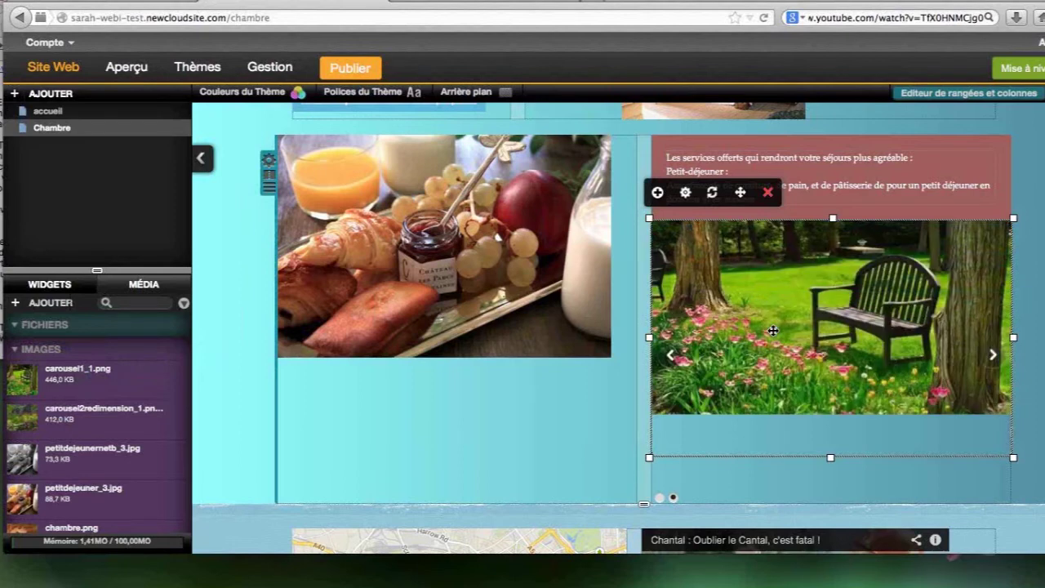
click(668, 353)
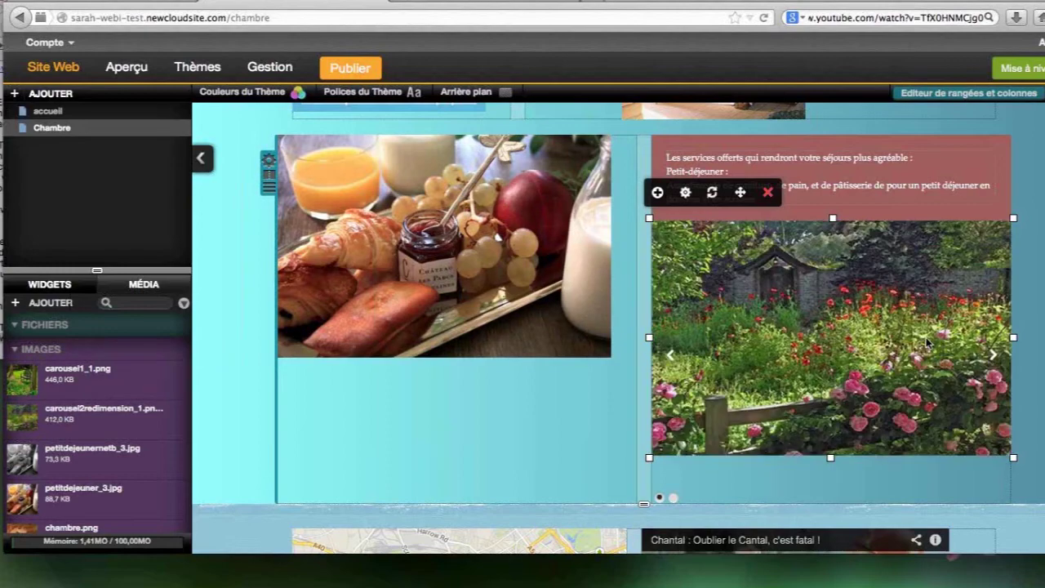
click(990, 356)
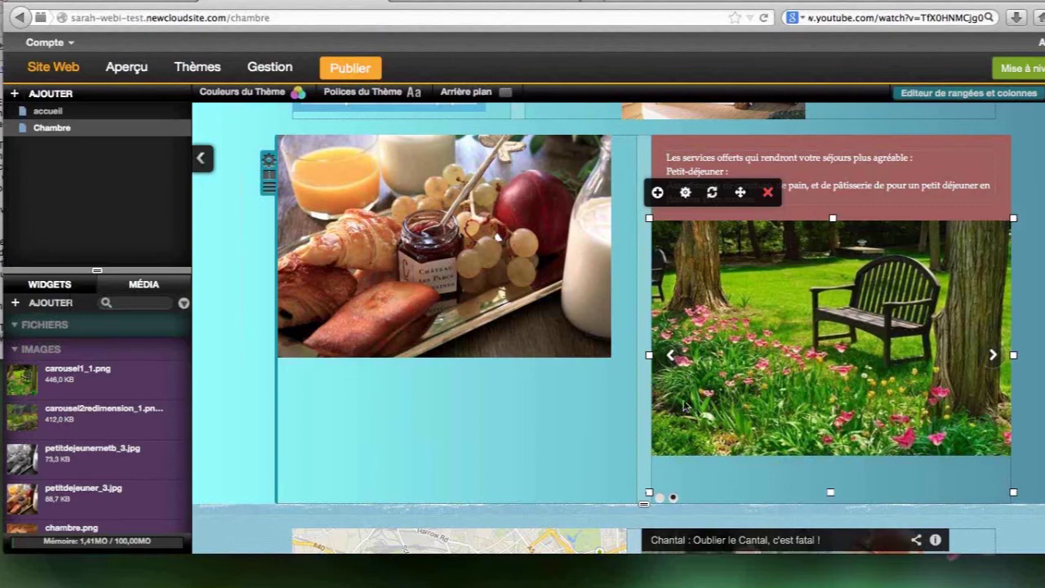
click(668, 352)
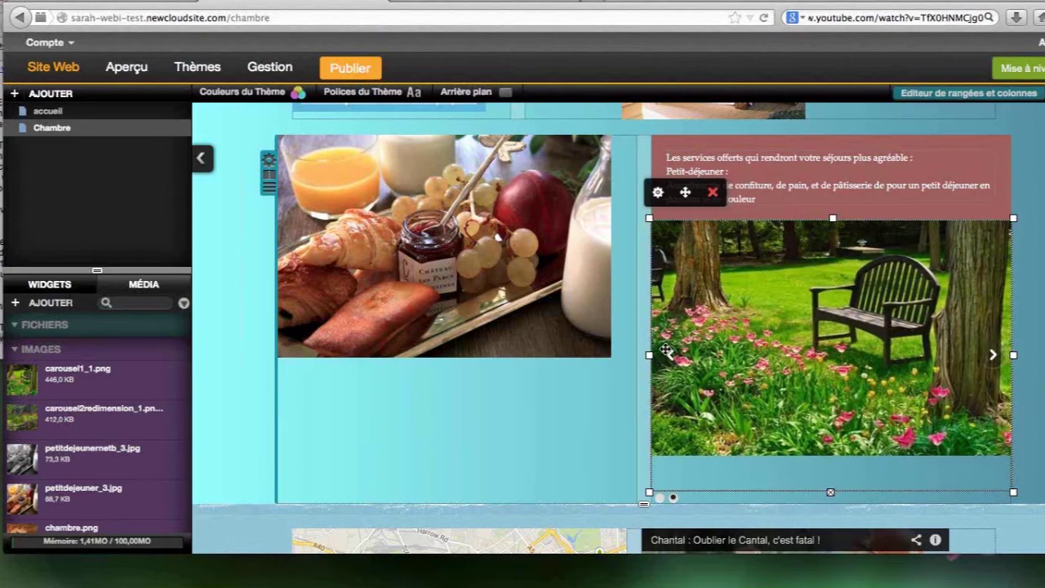
click(561, 455)
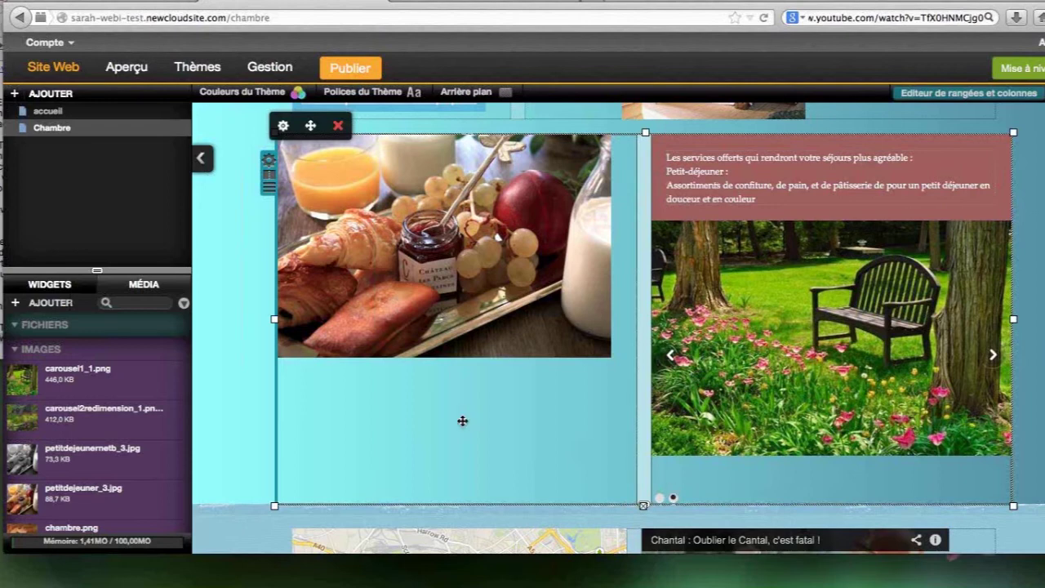
Examine the available content widgets and the form widgets in the Formulaire category
click(51, 286)
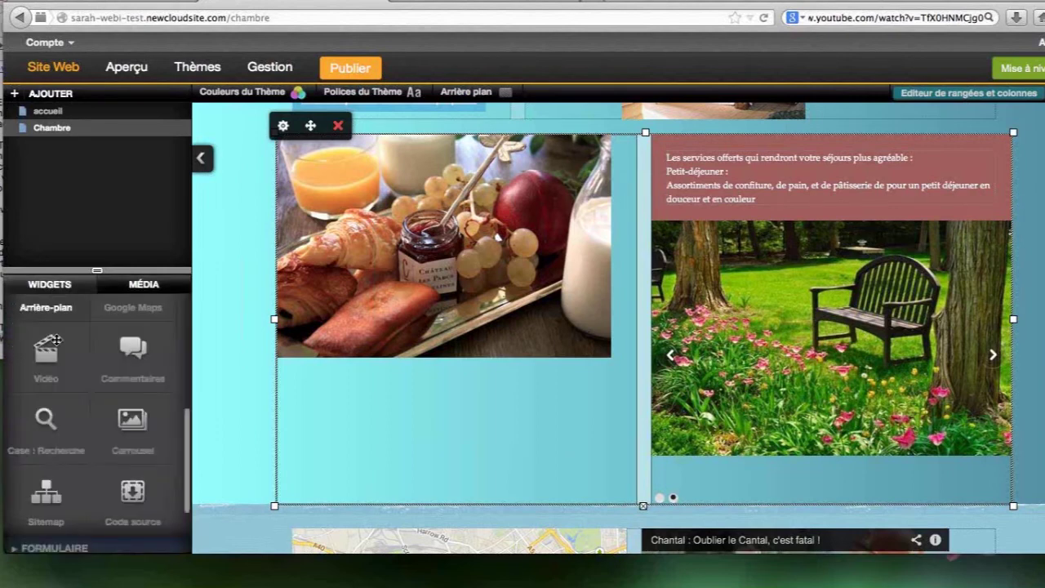
scroll(78, 457, down, 1)
scroll(65, 417, up, 1)
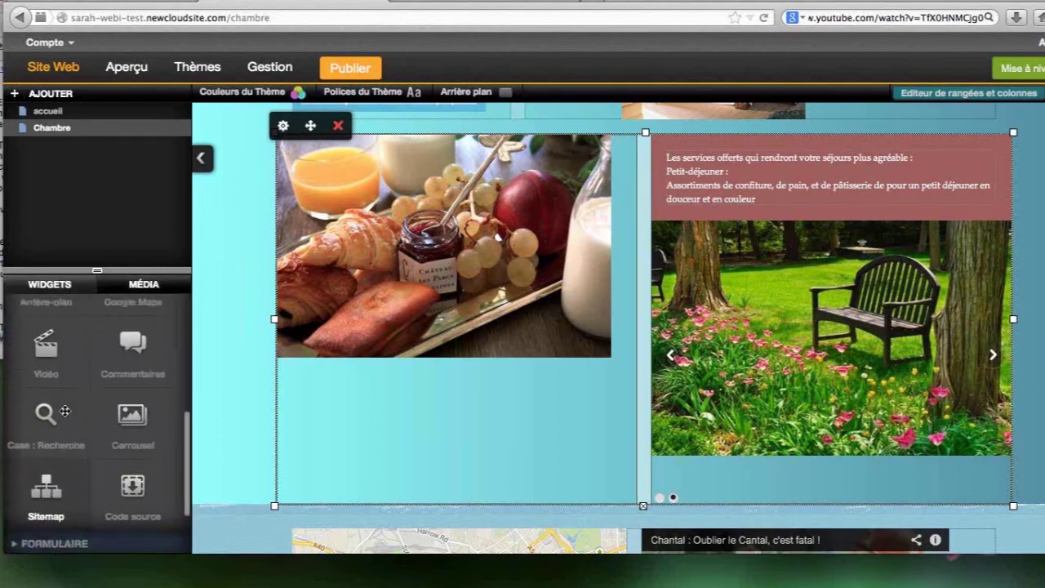
scroll(64, 411, up, 6)
scroll(65, 411, up, 2)
click(14, 404)
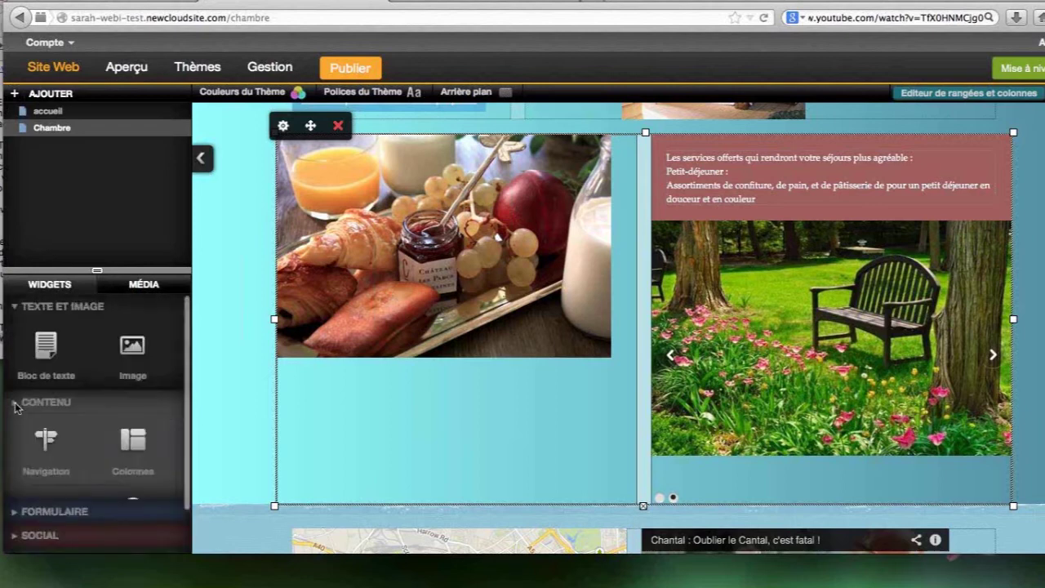
click(15, 428)
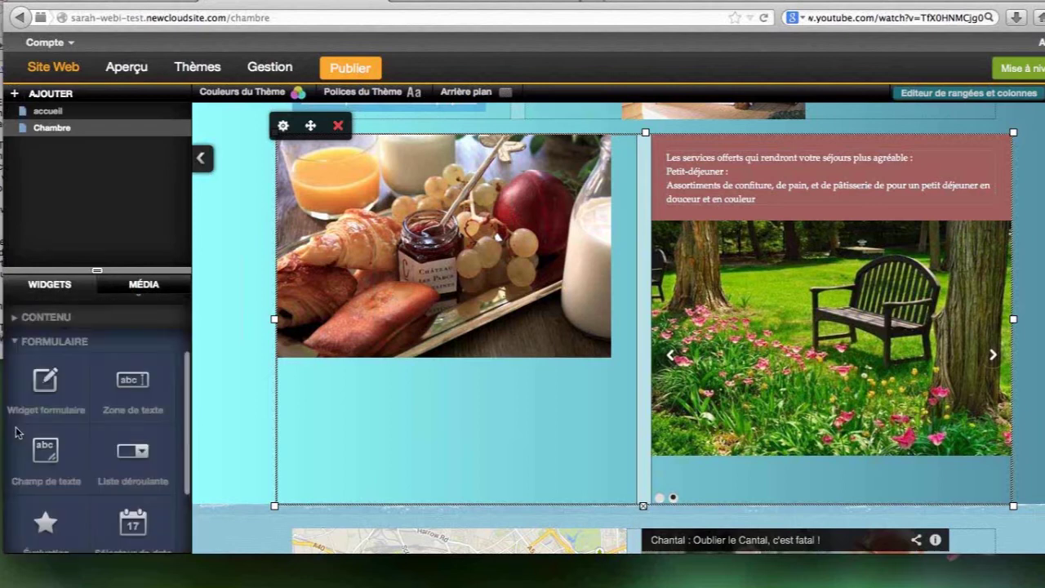
scroll(15, 430, down, 1)
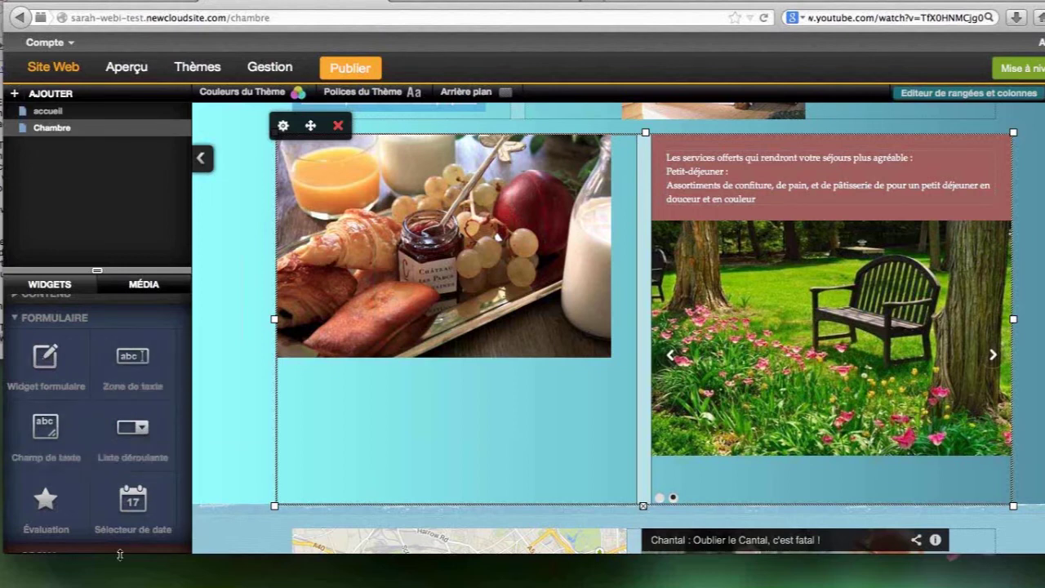
Add a Code source widget from the Contenu category below the breakfast photo
scroll(99, 467, up, 2)
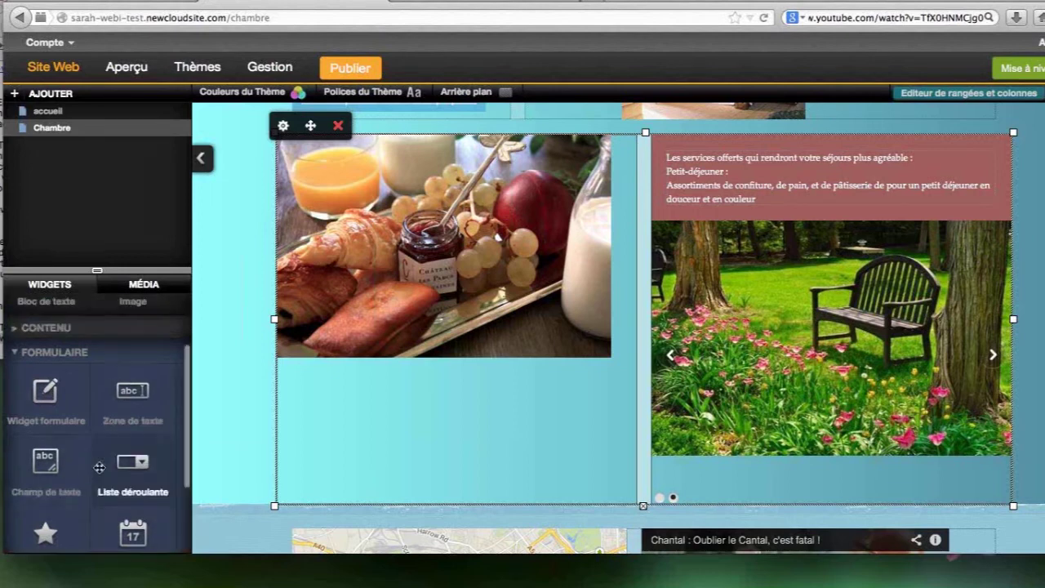
scroll(99, 467, up, 1)
click(14, 360)
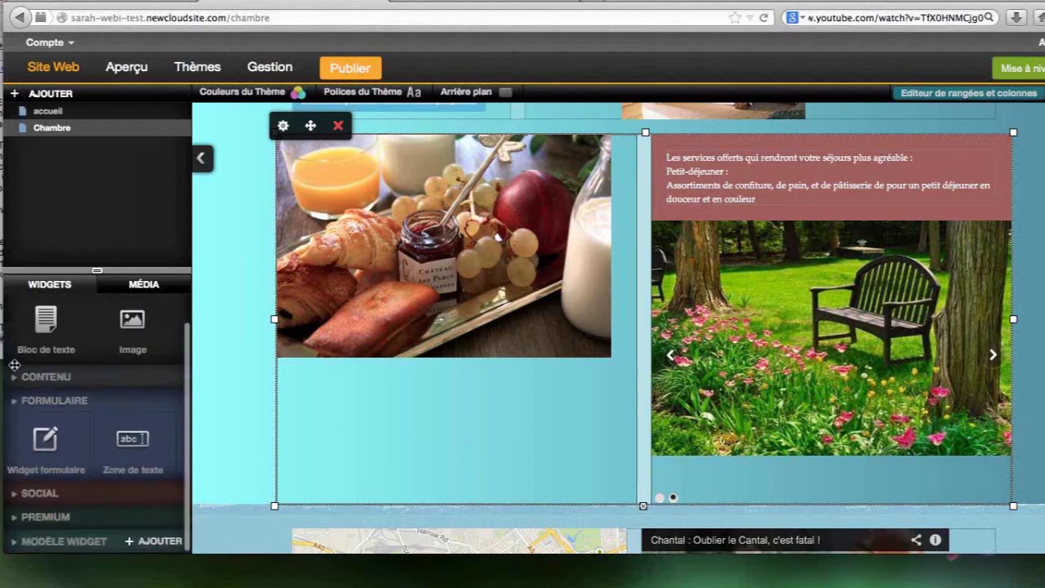
scroll(92, 435, down, 5)
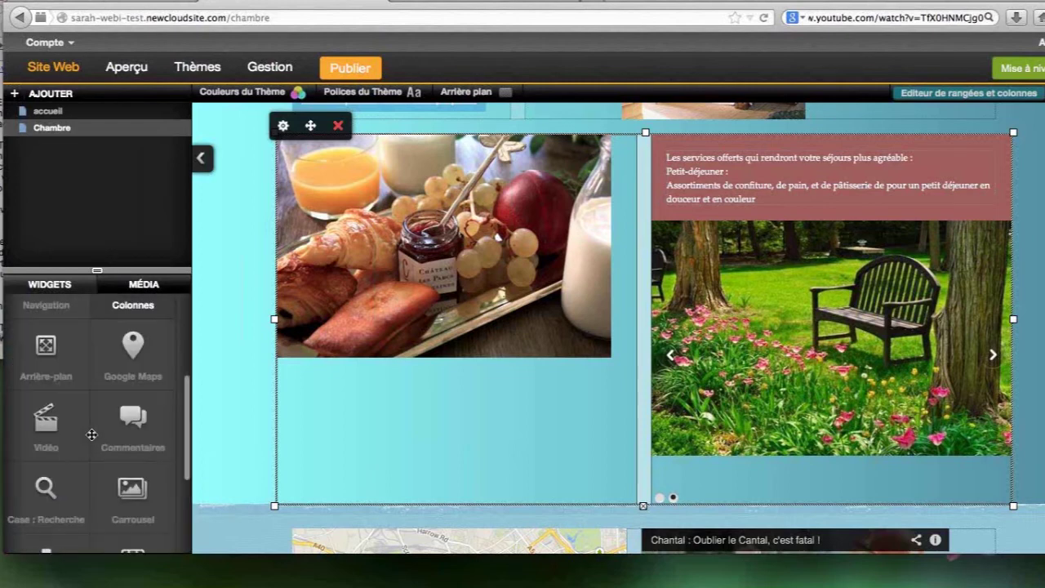
scroll(91, 434, down, 2)
scroll(127, 415, down, 2)
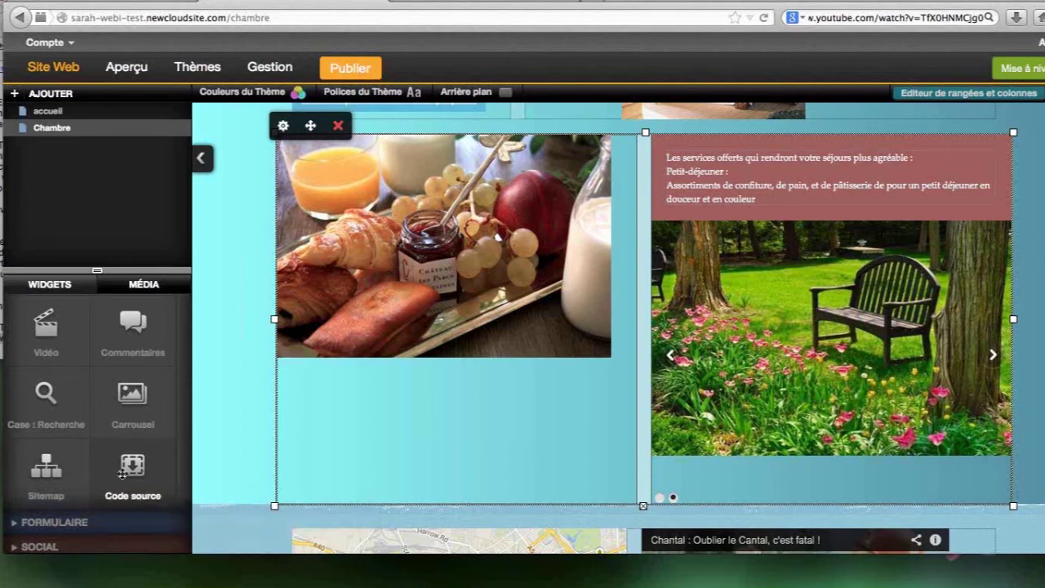
drag(123, 475, 351, 434)
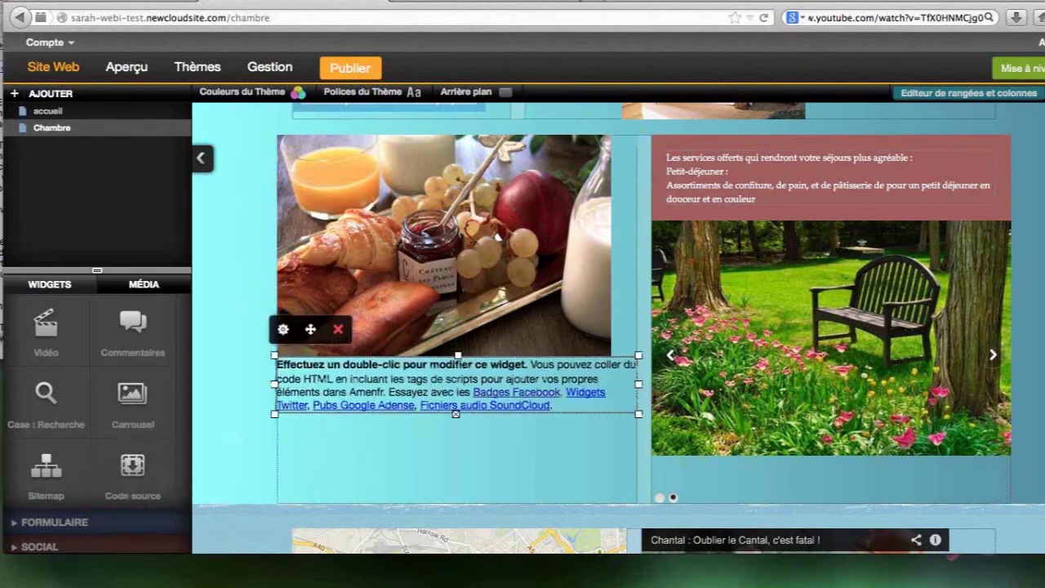
Copy the mycalendar.org/Holiday/getwidget/ address from the WEbinar notes and open it in a new browser tab
key(super+Tab)
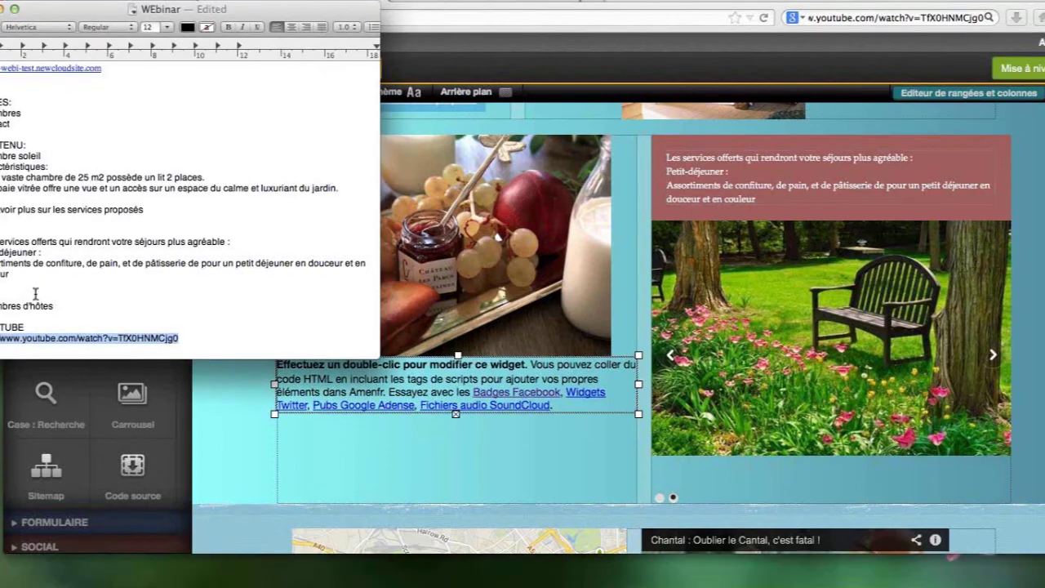
scroll(35, 293, down, 3)
scroll(35, 293, down, 1)
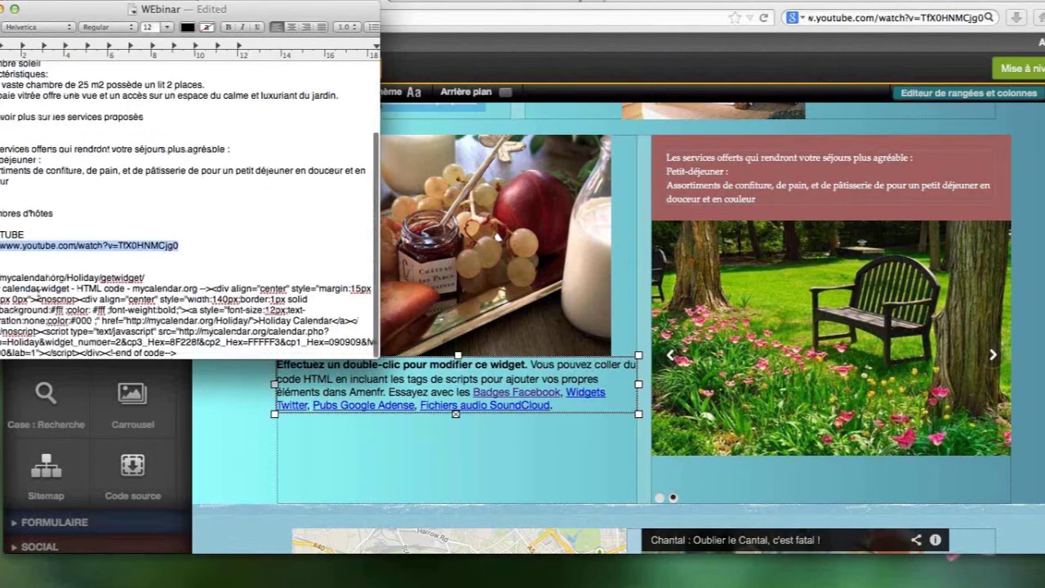
triple_click(176, 280)
key(super+c)
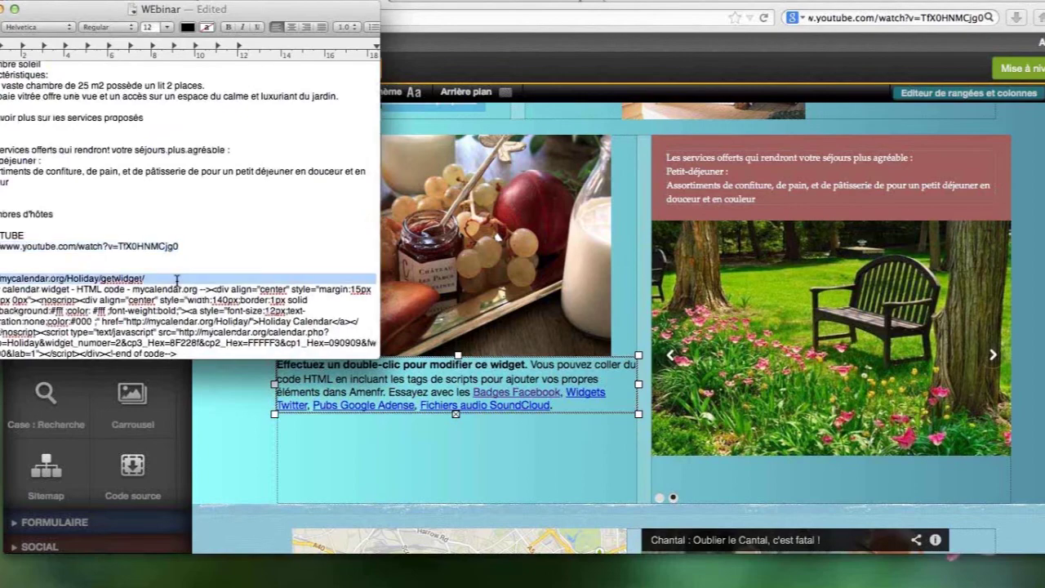
key(super+Tab)
key(super+t)
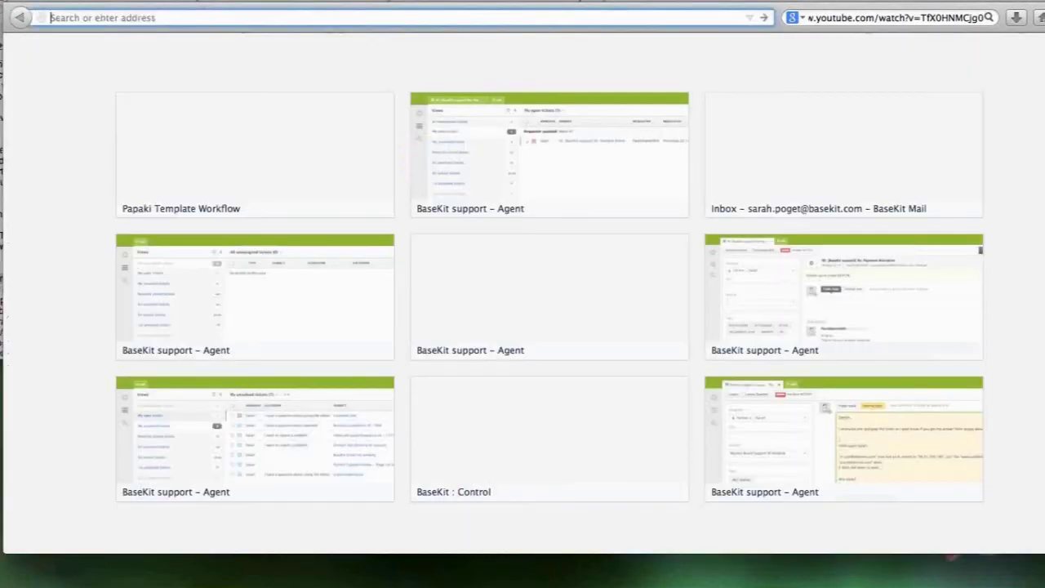
key(super+v)
key(Return)
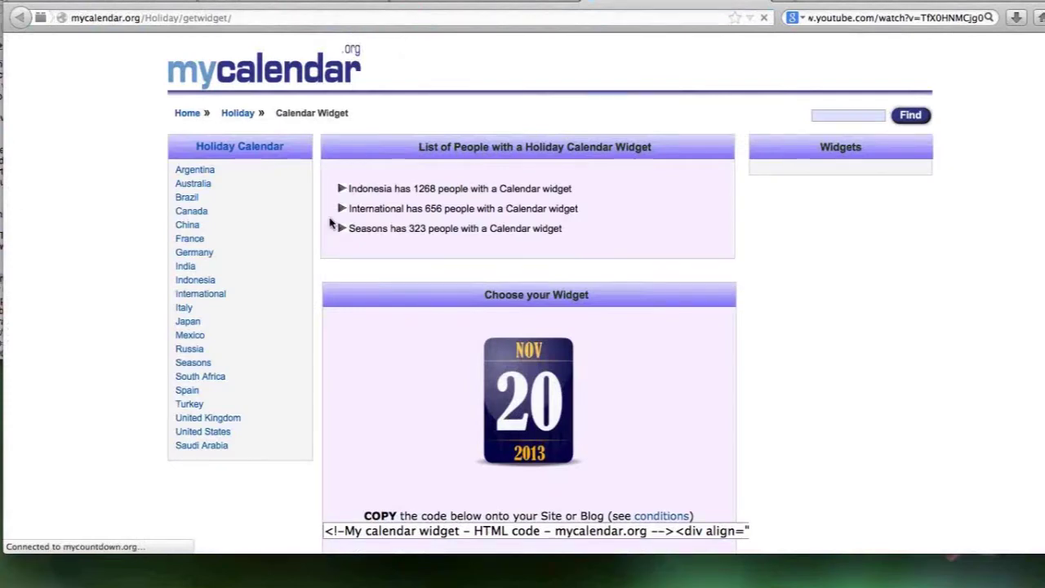
Copy the HTML code of the November 2013 month-view calendar widget
scroll(331, 223, down, 5)
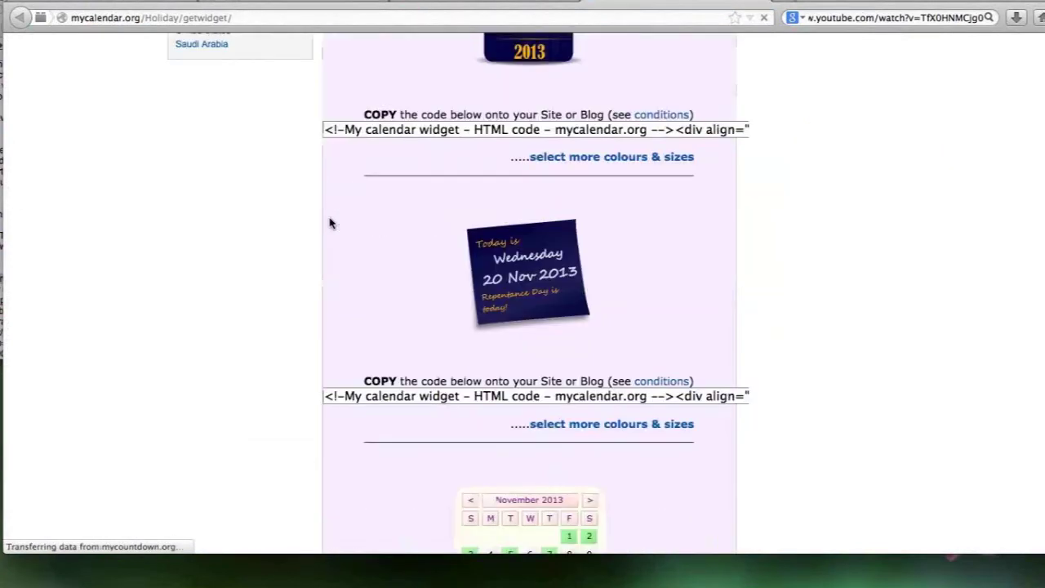
scroll(330, 223, down, 1)
scroll(330, 223, down, 3)
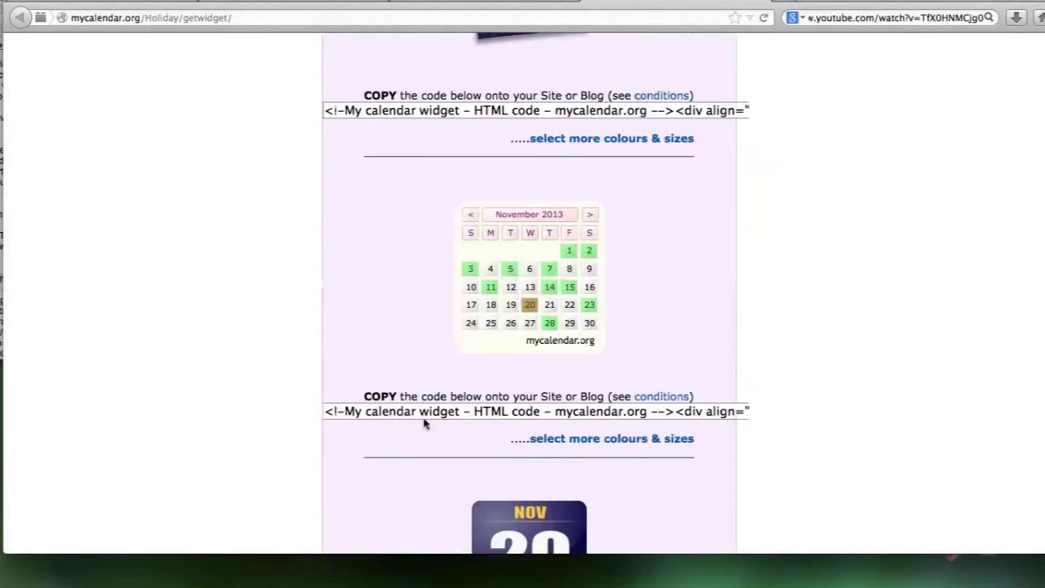
click(424, 414)
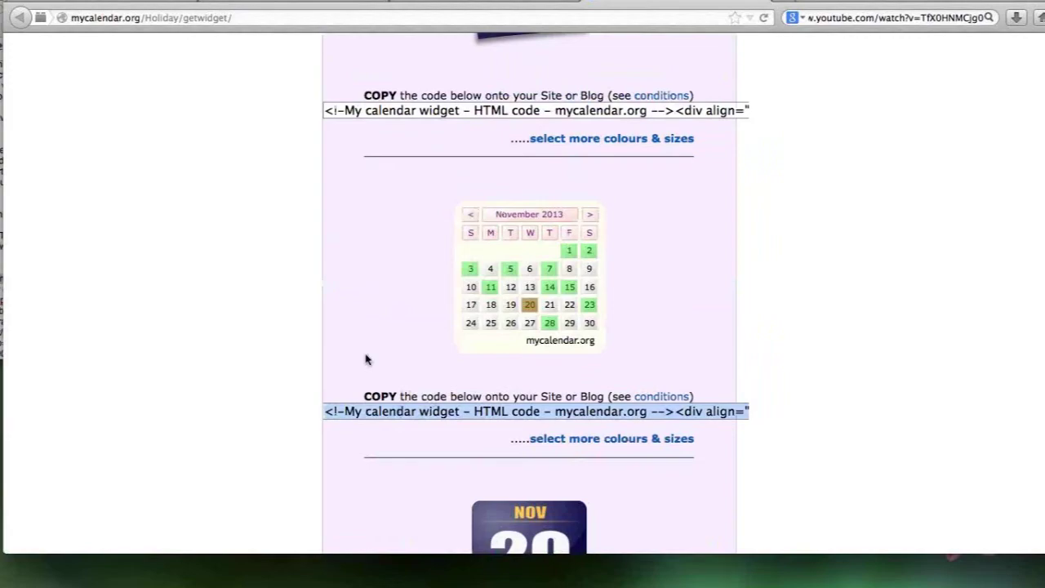
Replace the Code source widget's placeholder on the Chambre page with the copied calendar code and save the changes
click(292, 2)
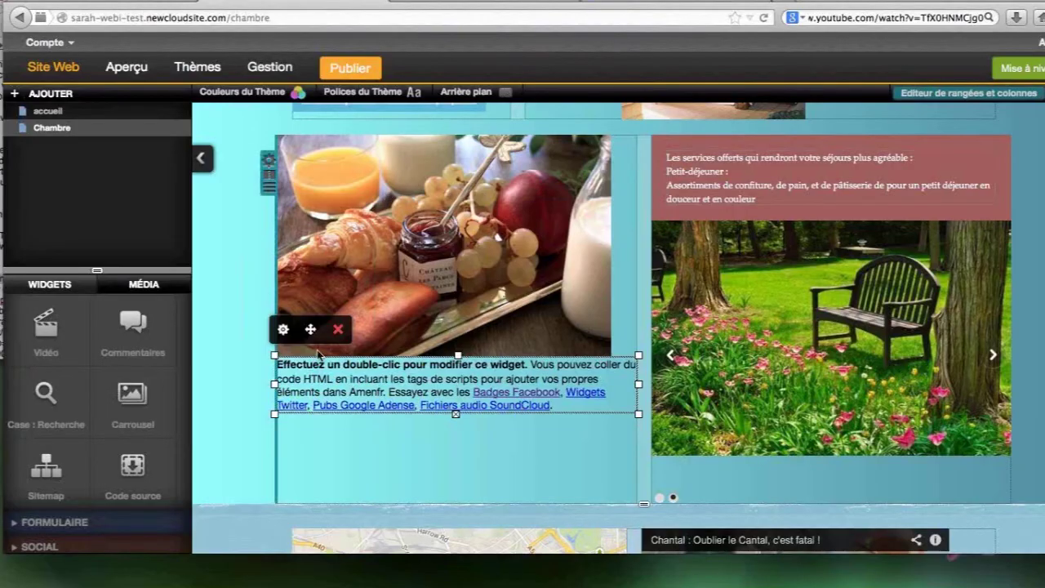
click(283, 331)
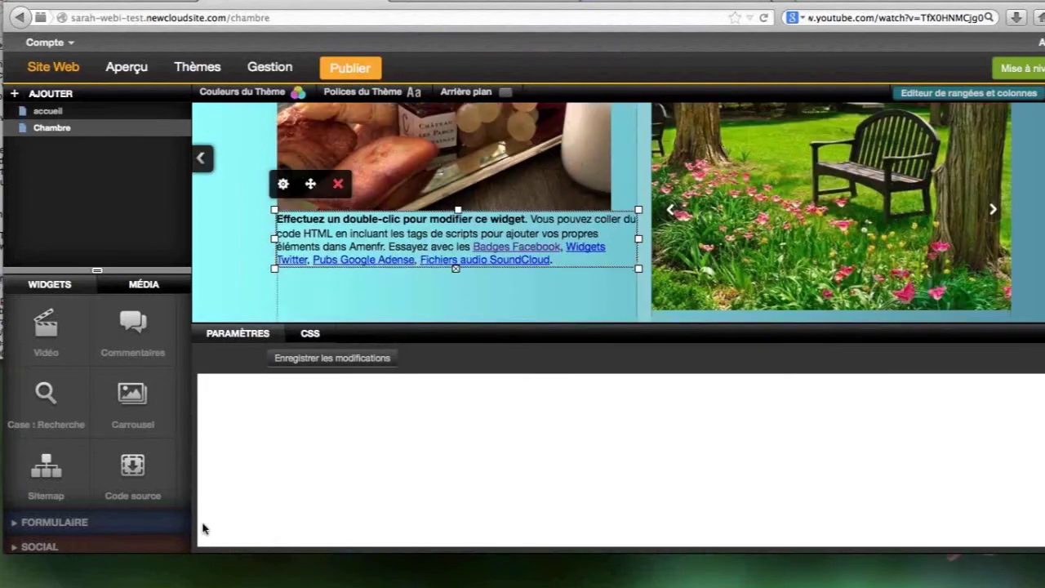
key(super+a)
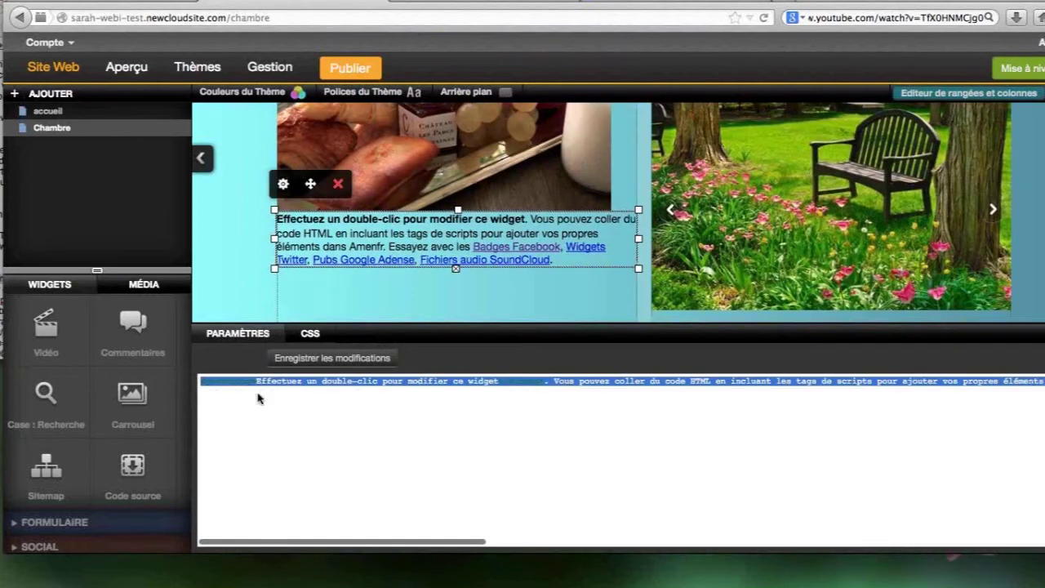
key(super+v)
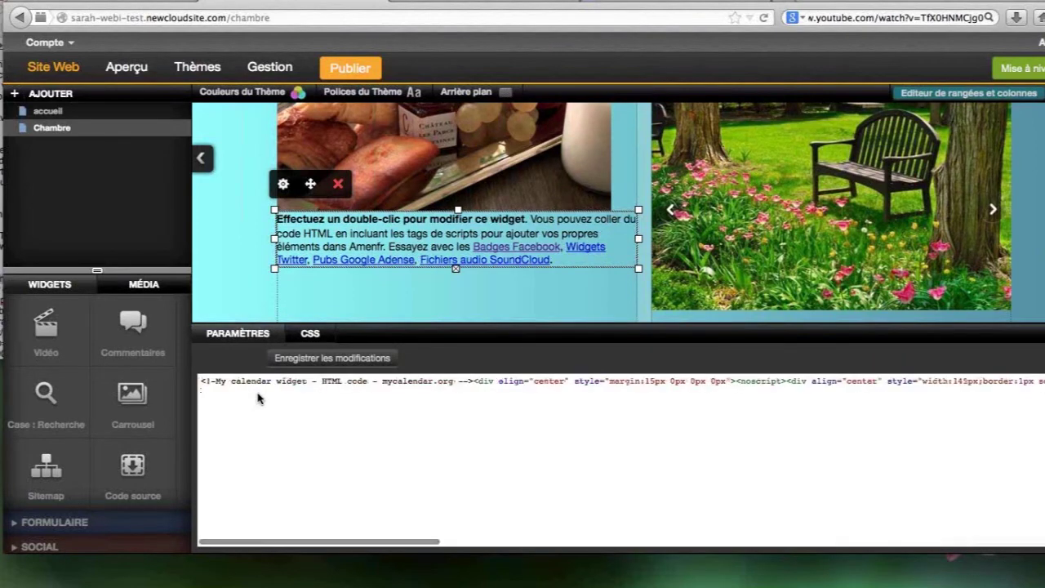
click(300, 360)
click(245, 303)
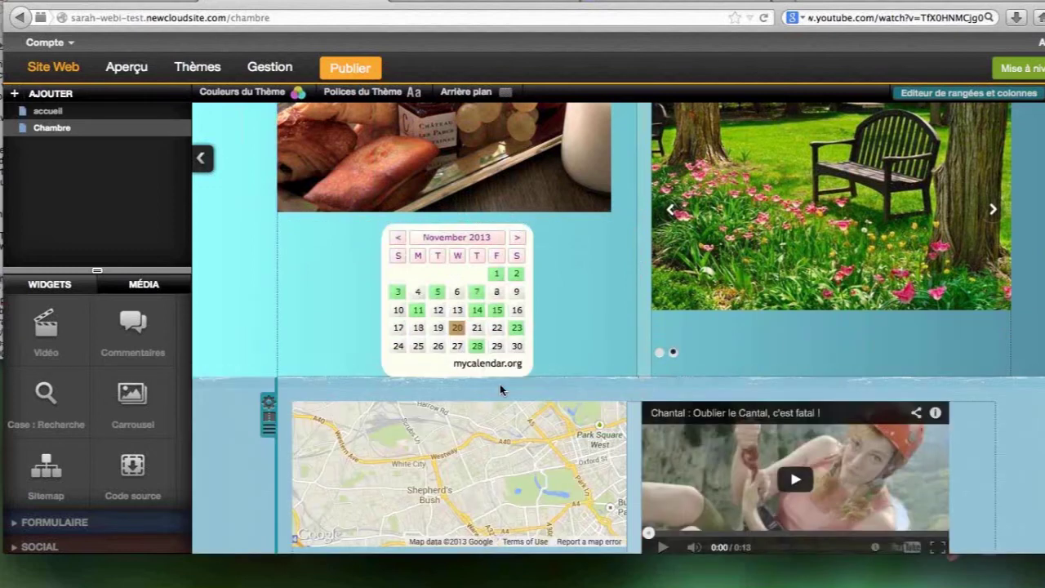
Examine the widgets available in the Social category
scroll(60, 310, up, 1)
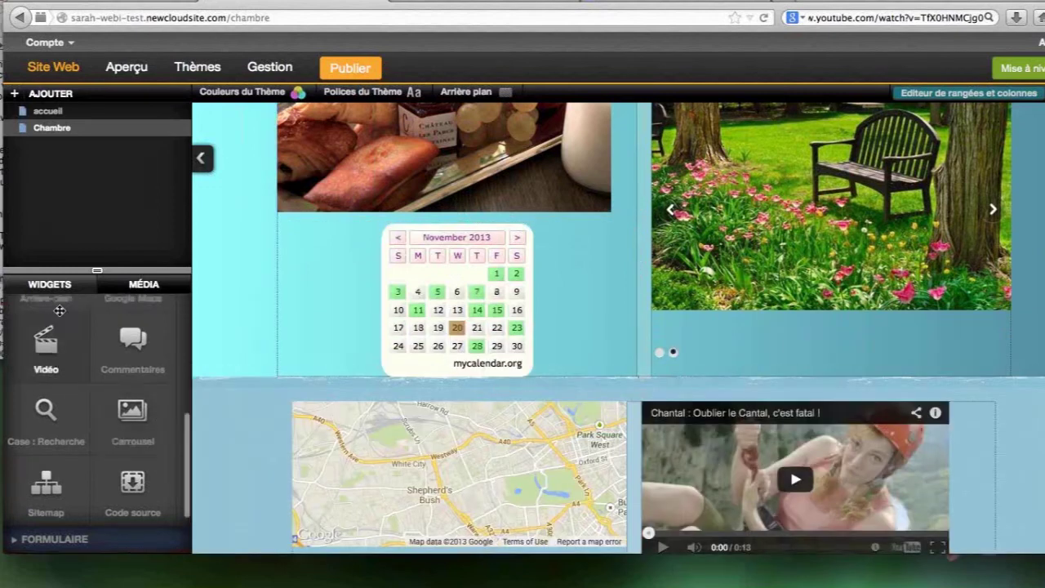
scroll(60, 311, up, 4)
scroll(59, 316, up, 2)
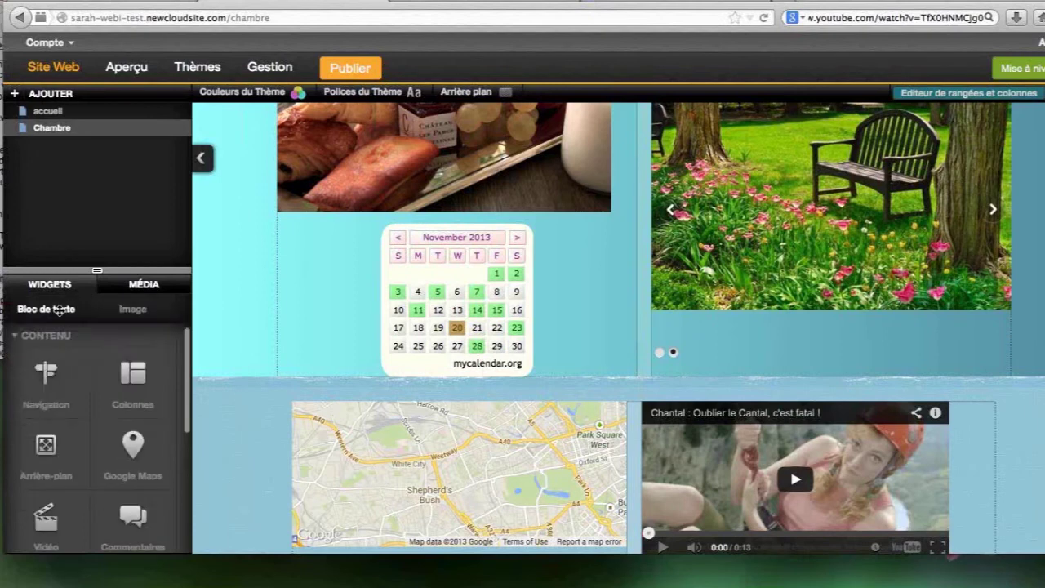
click(41, 334)
click(52, 453)
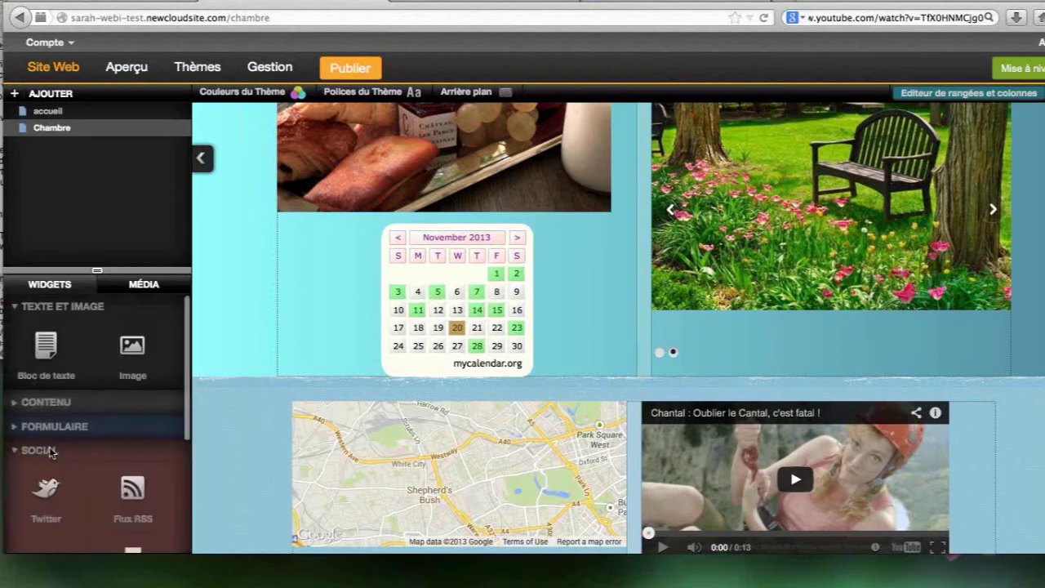
scroll(49, 453, down, 5)
scroll(39, 356, up, 2)
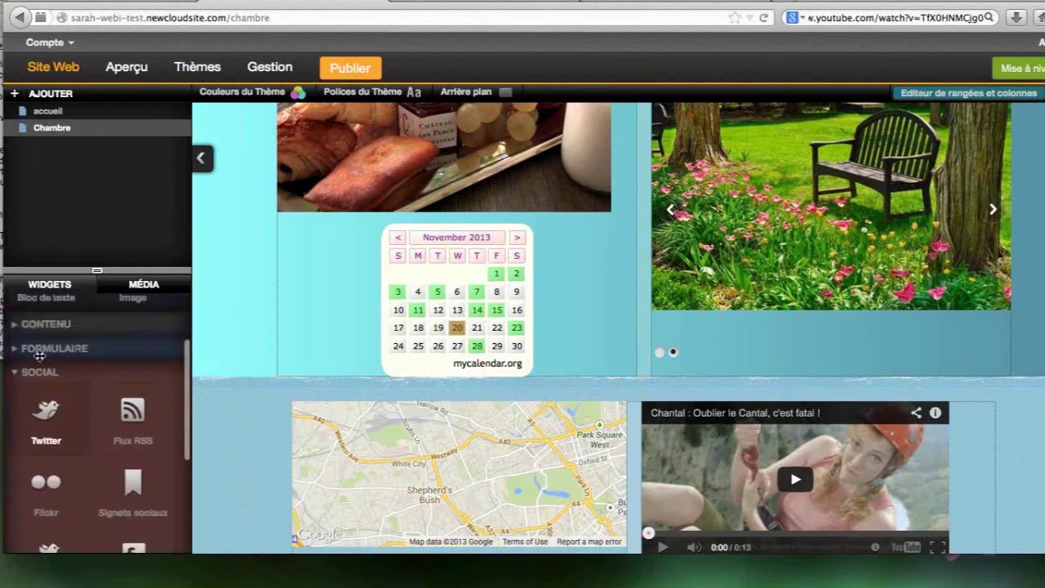
scroll(39, 355, up, 3)
scroll(49, 445, down, 5)
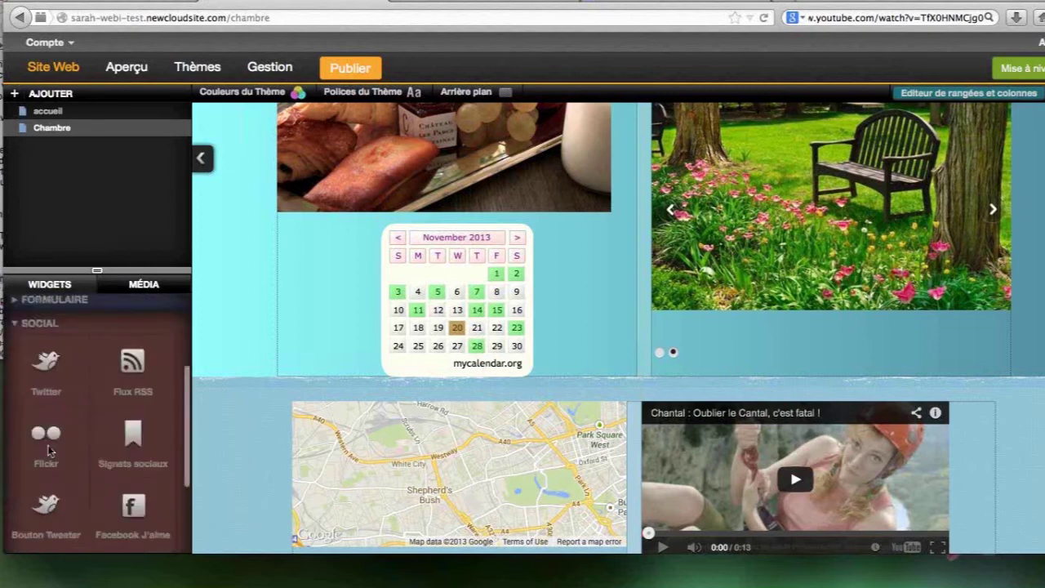
scroll(50, 450, down, 1)
scroll(47, 444, down, 1)
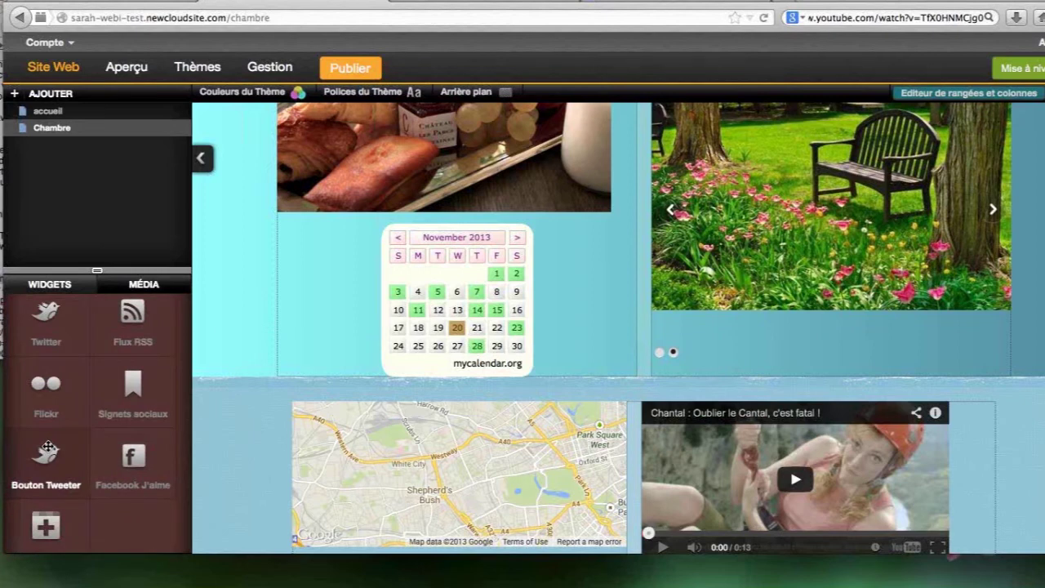
Add a Facebook J'aime widget below the calendar, above the row with the map and video
scroll(47, 447, up, 1)
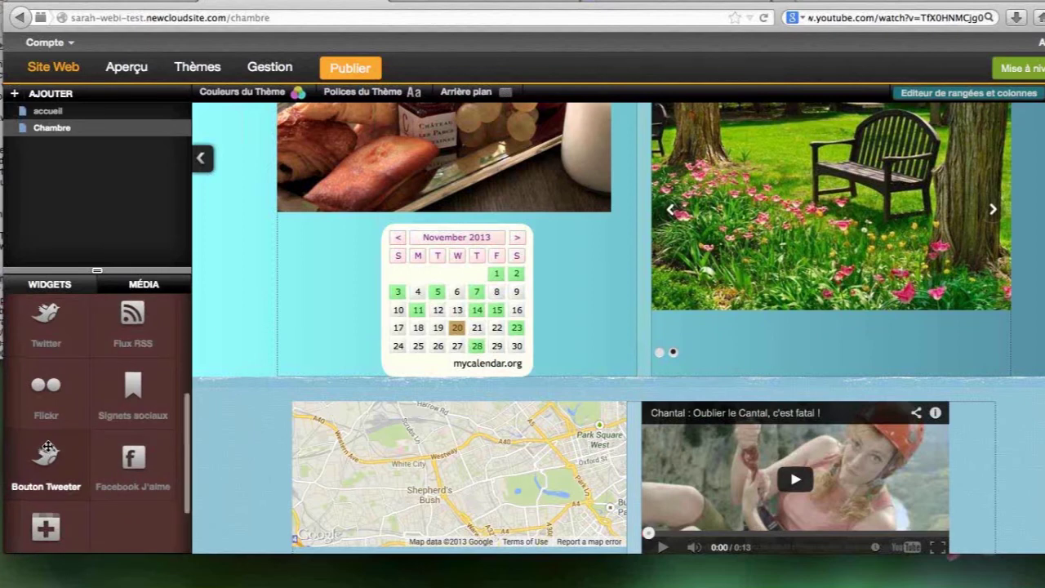
scroll(47, 447, up, 1)
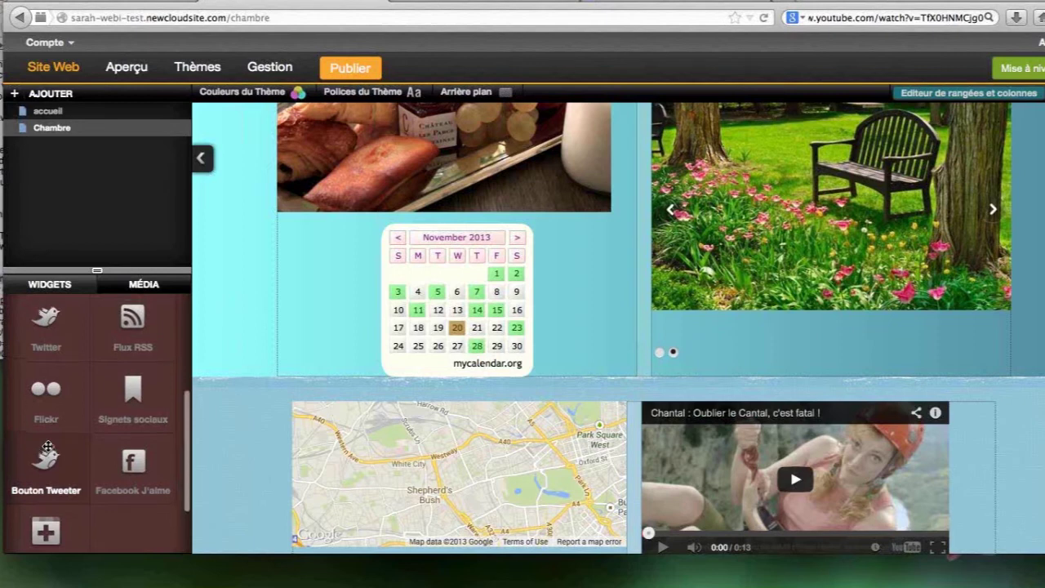
scroll(47, 446, up, 1)
scroll(47, 446, down, 2)
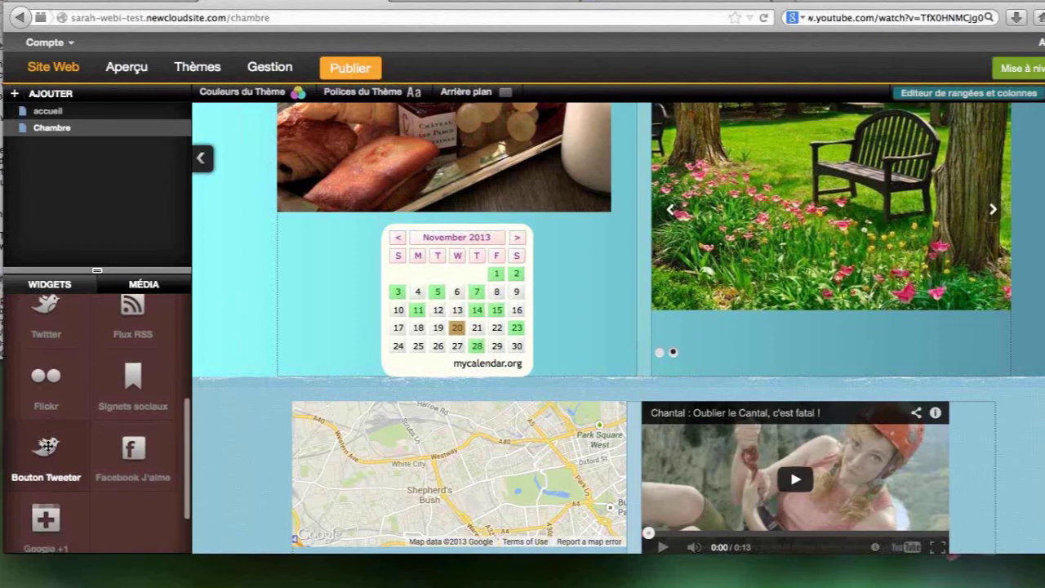
scroll(105, 410, down, 5)
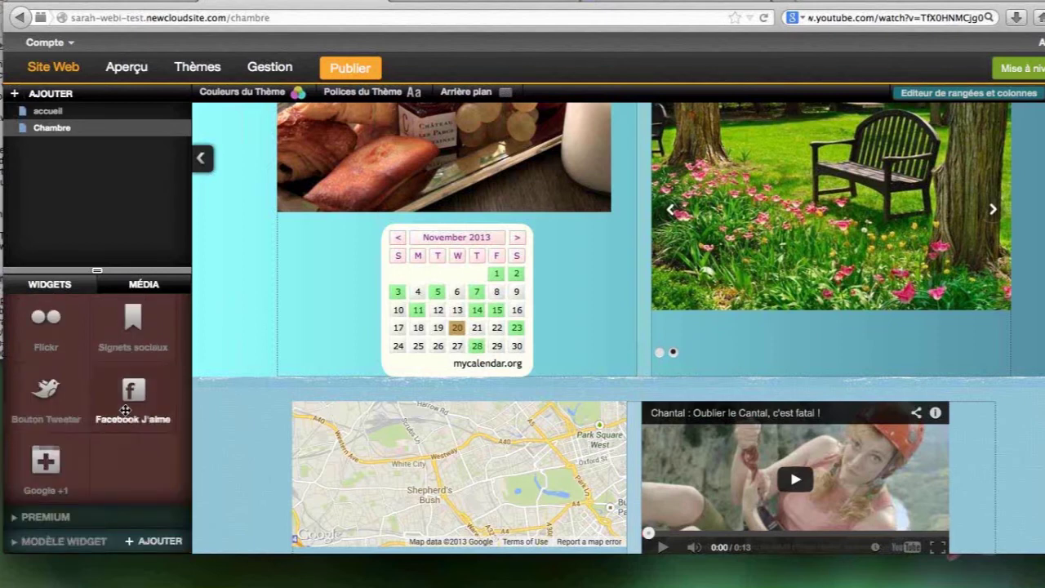
drag(125, 410, 341, 378)
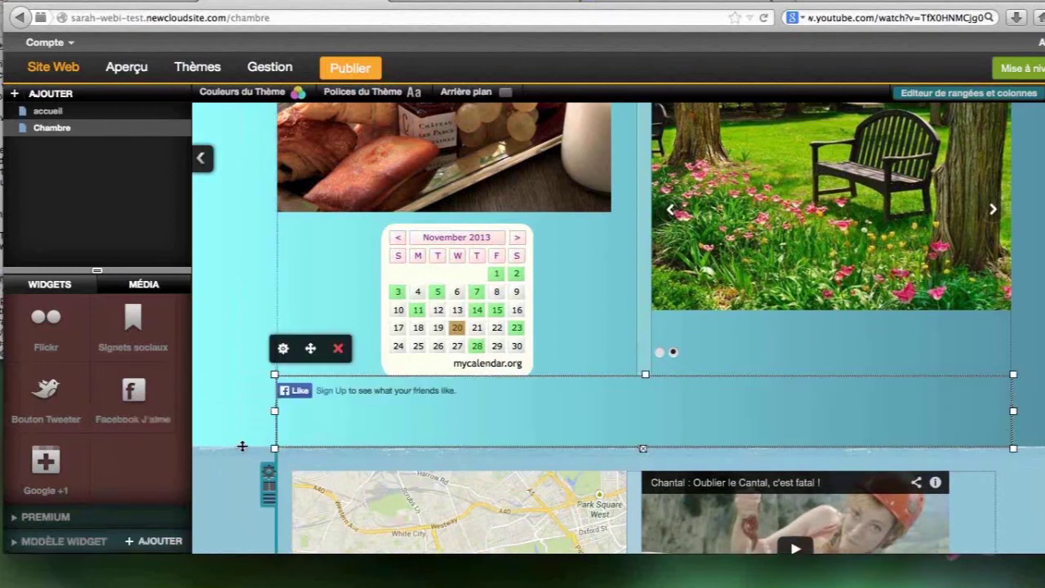
Examine the widgets available in the Premium category, including the Google and PayPal shopping widgets
scroll(76, 377, up, 2)
scroll(129, 382, up, 1)
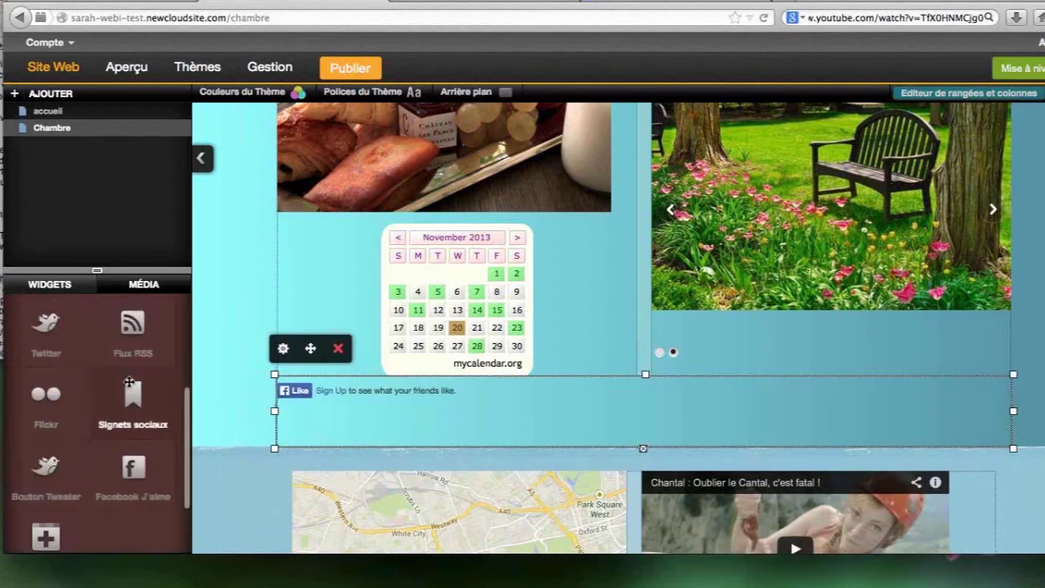
scroll(129, 381, up, 3)
scroll(22, 414, up, 1)
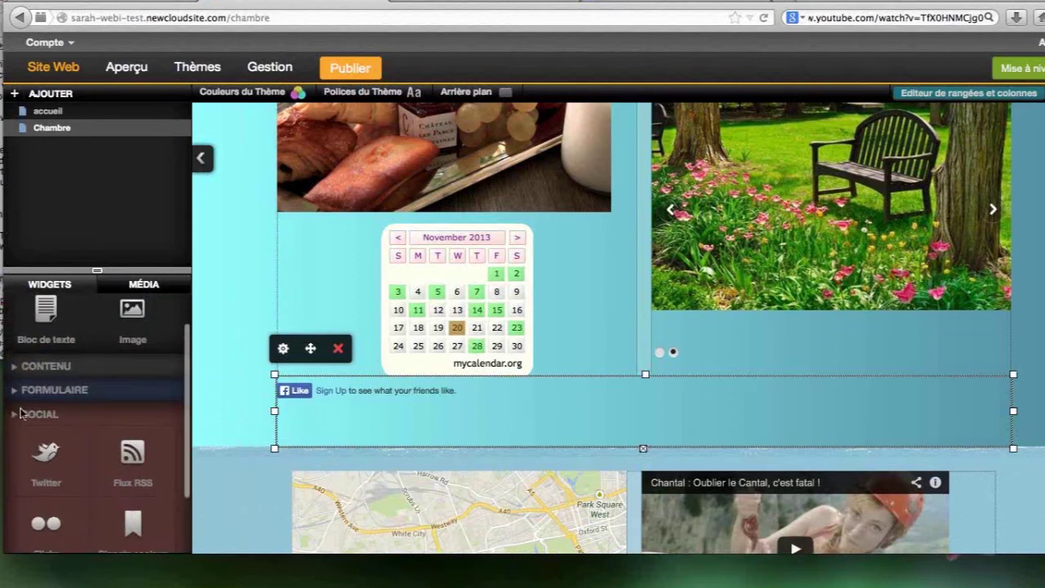
click(22, 414)
click(33, 473)
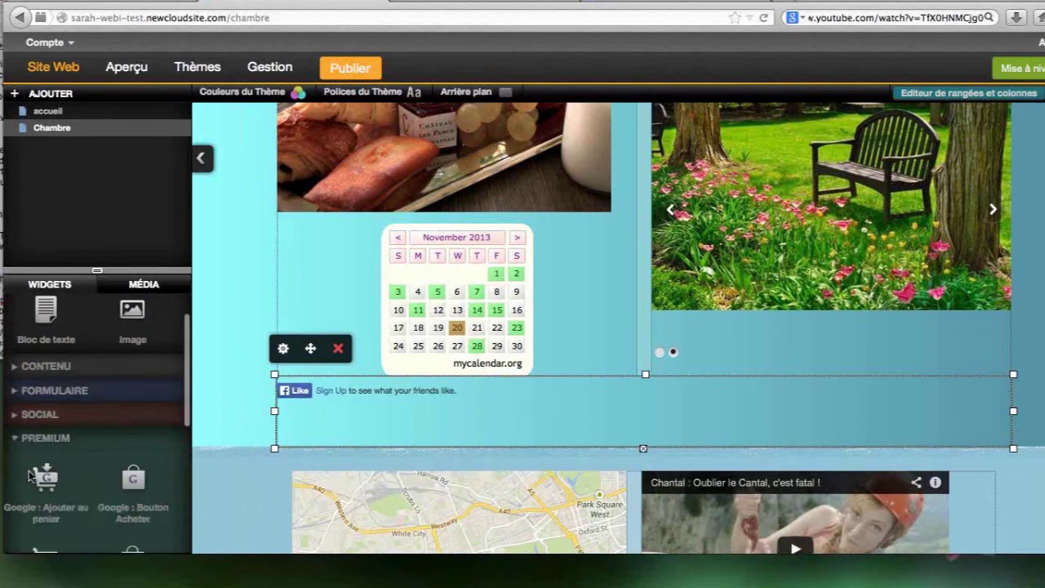
scroll(30, 477, down, 2)
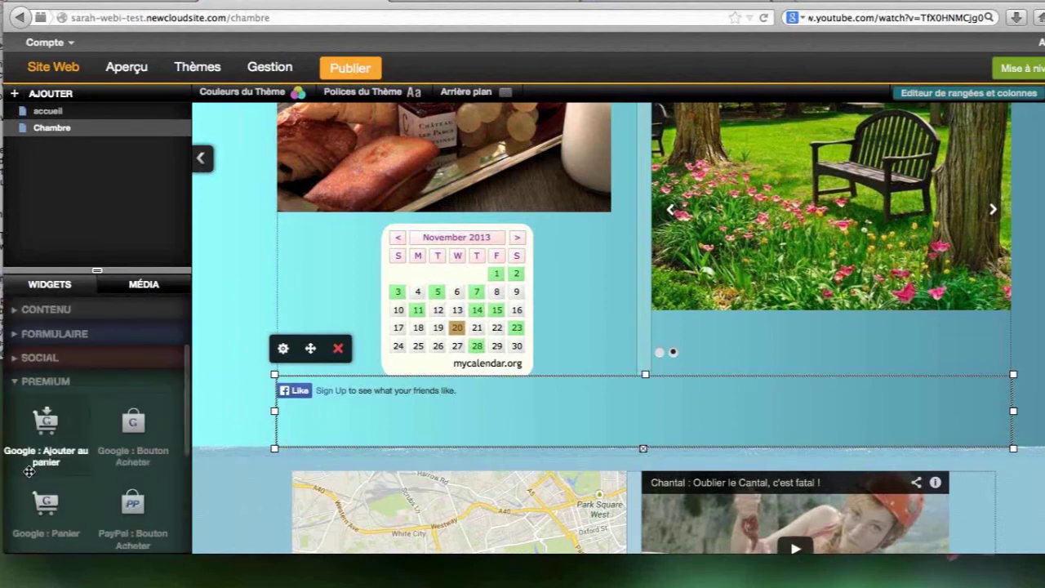
click(17, 386)
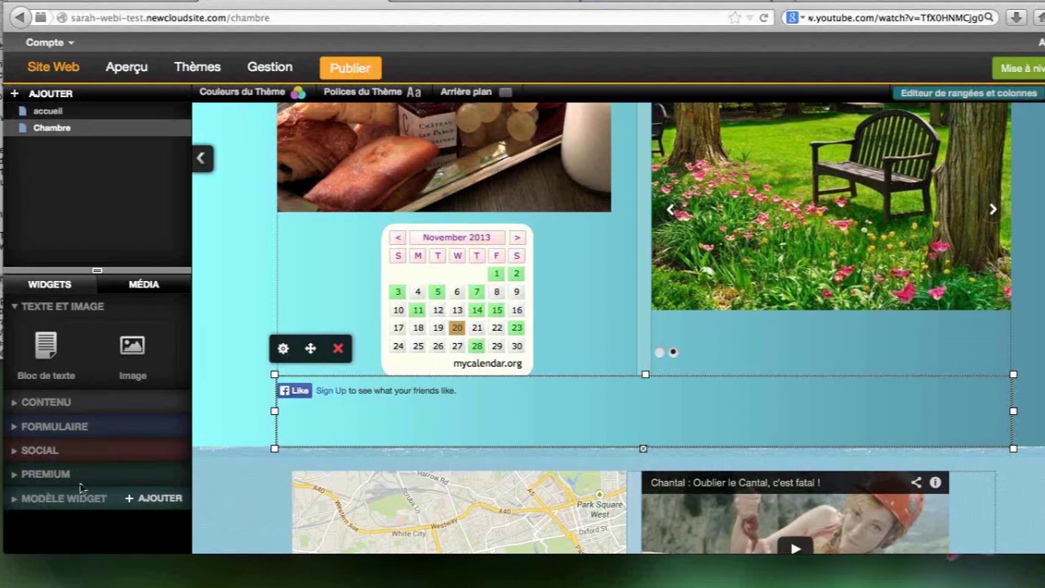
click(49, 475)
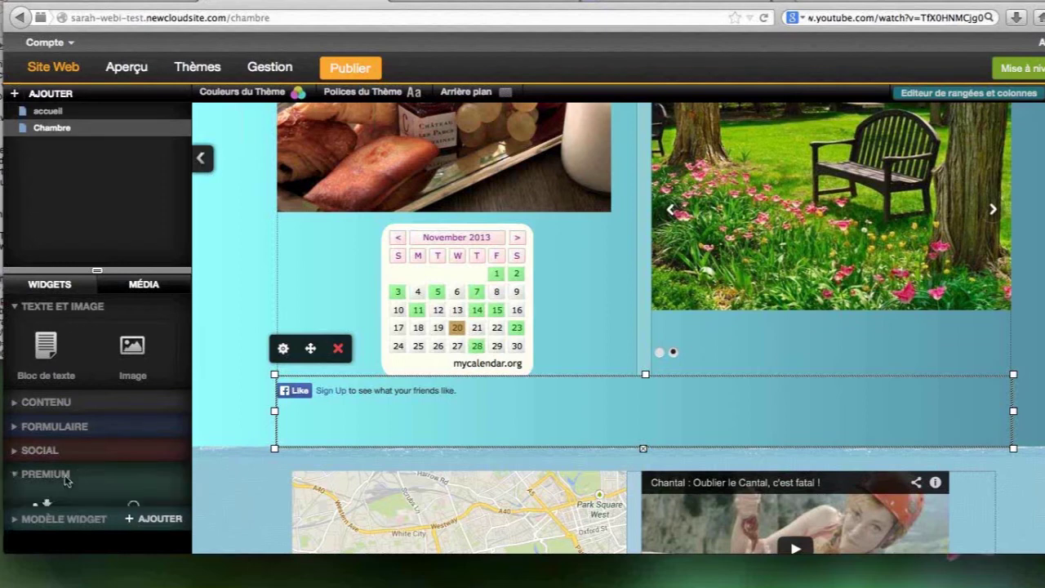
click(66, 482)
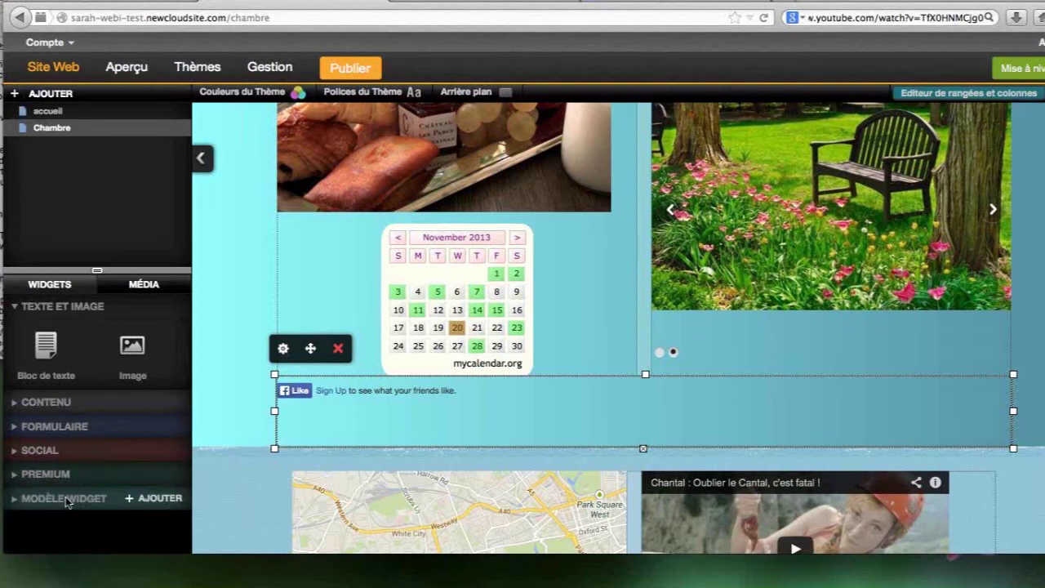
Create a new widget template named "En tete" in the Modèle widget category
click(67, 503)
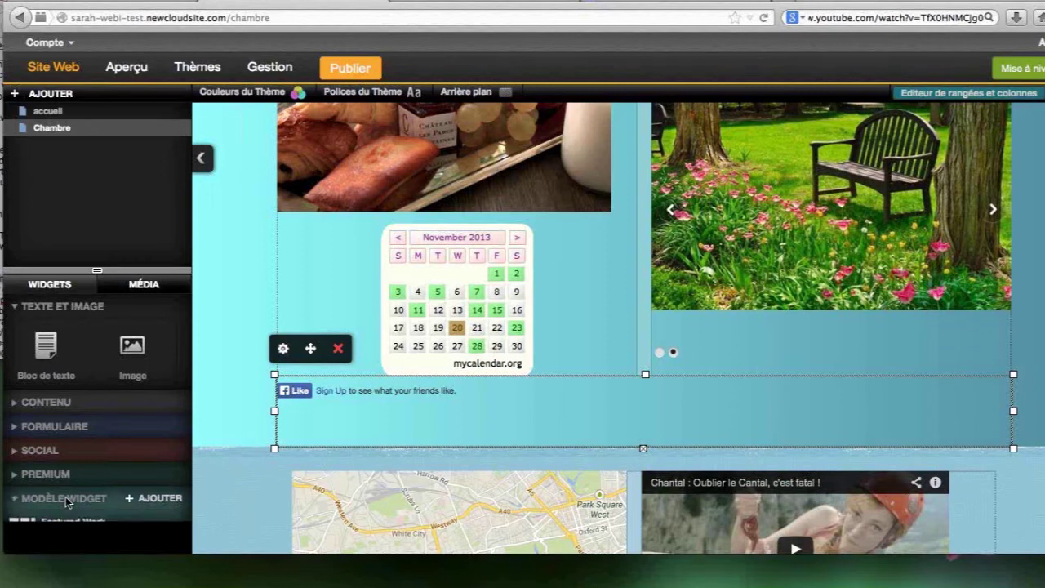
scroll(65, 501, down, 2)
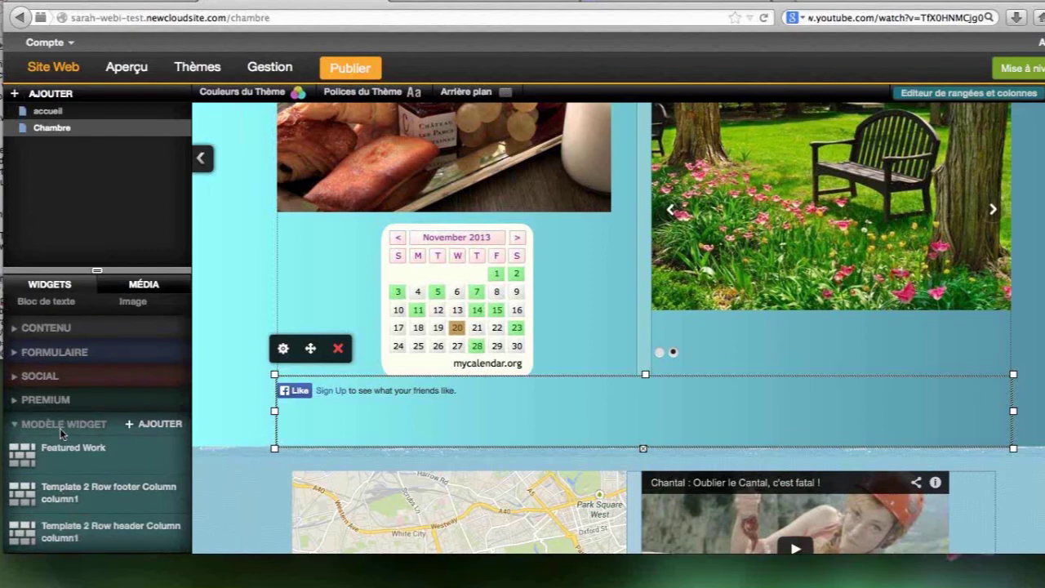
scroll(352, 365, up, 1)
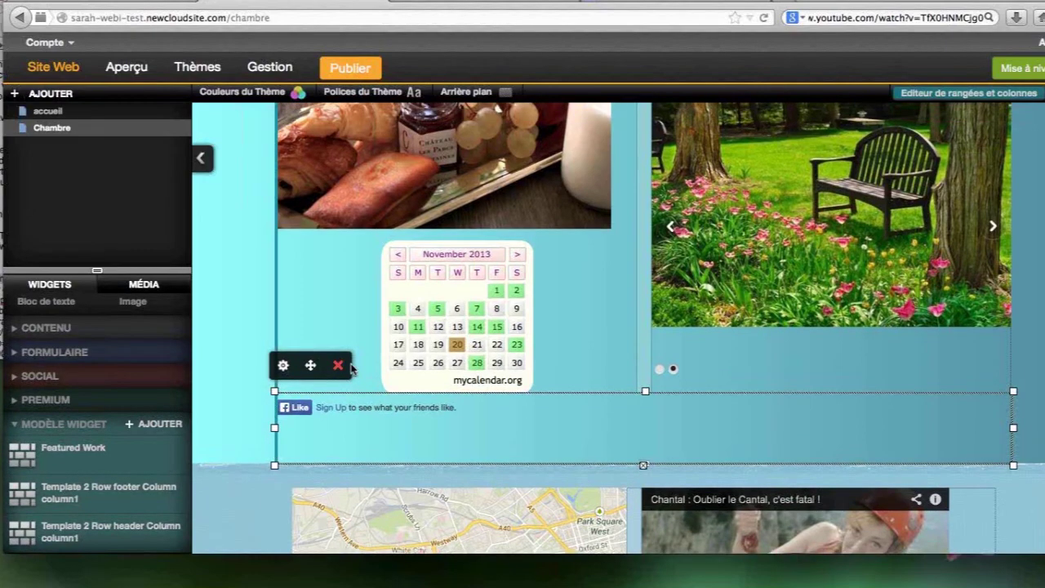
scroll(351, 369, up, 5)
scroll(351, 369, up, 4)
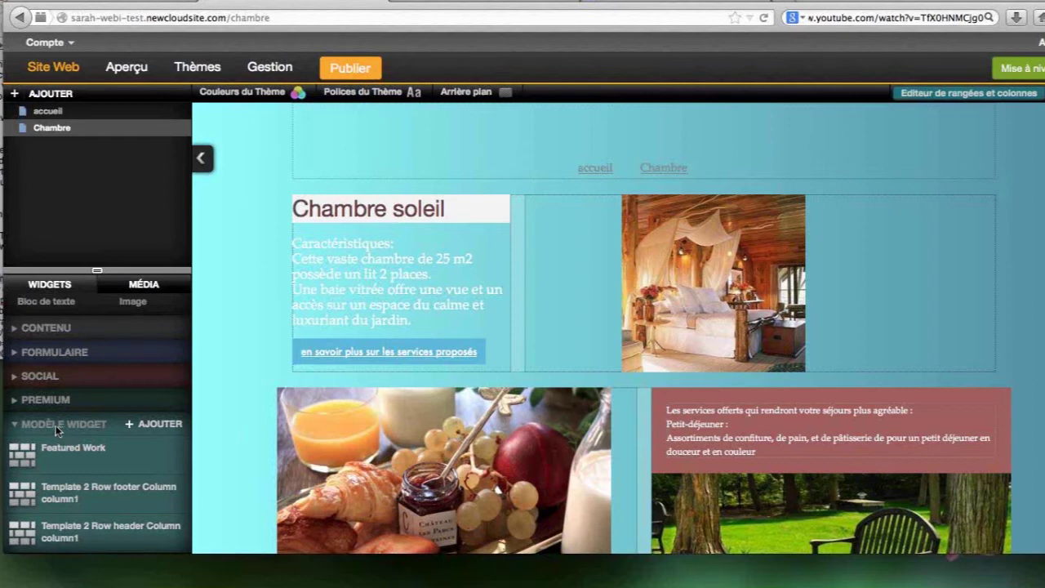
click(155, 425)
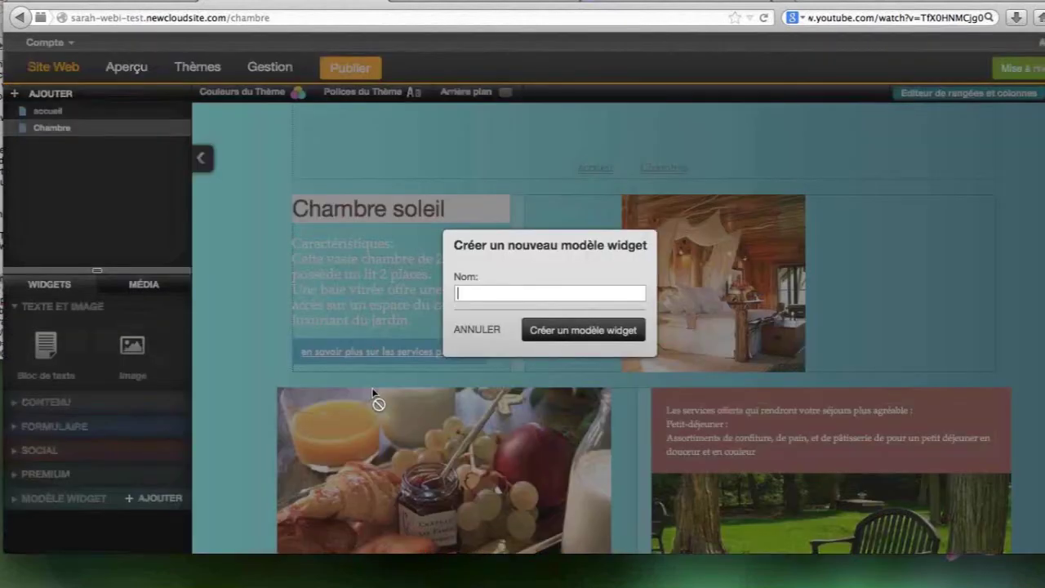
text(En tete)
click(562, 341)
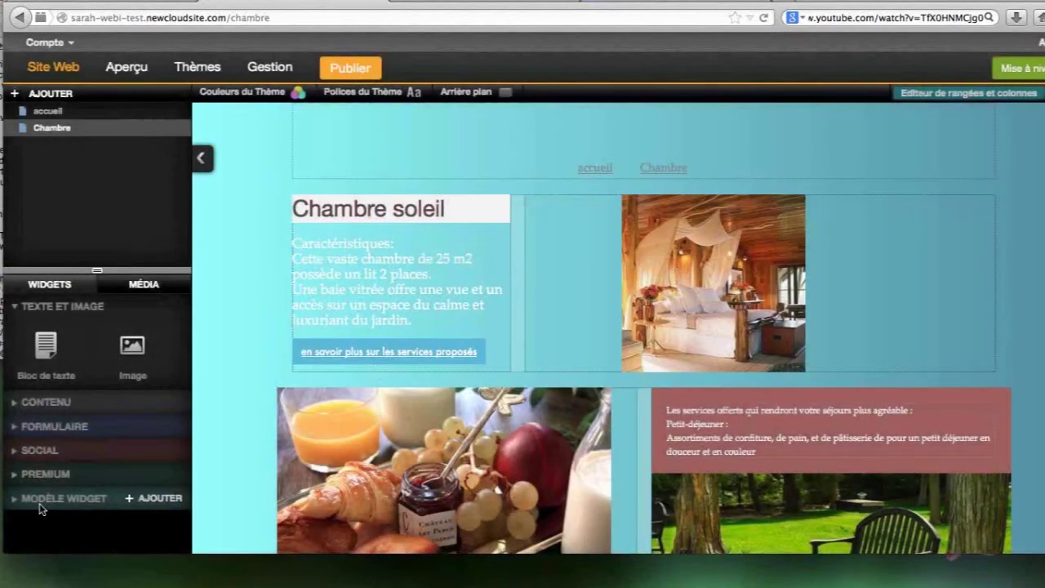
Insert the En tete template into the Chambre page's header row, beside the navigation menu
click(39, 503)
scroll(38, 504, down, 2)
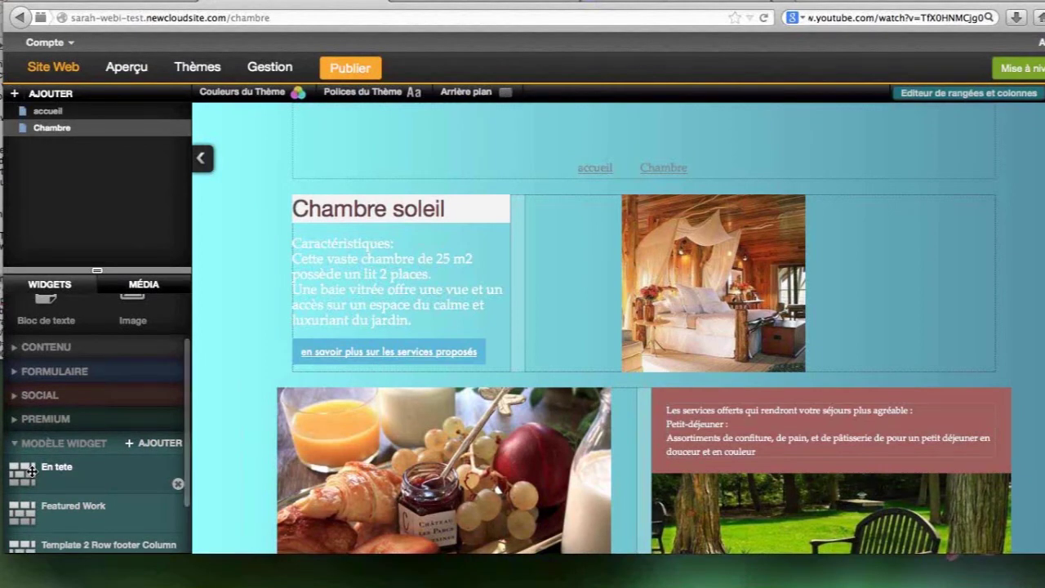
drag(31, 472, 343, 142)
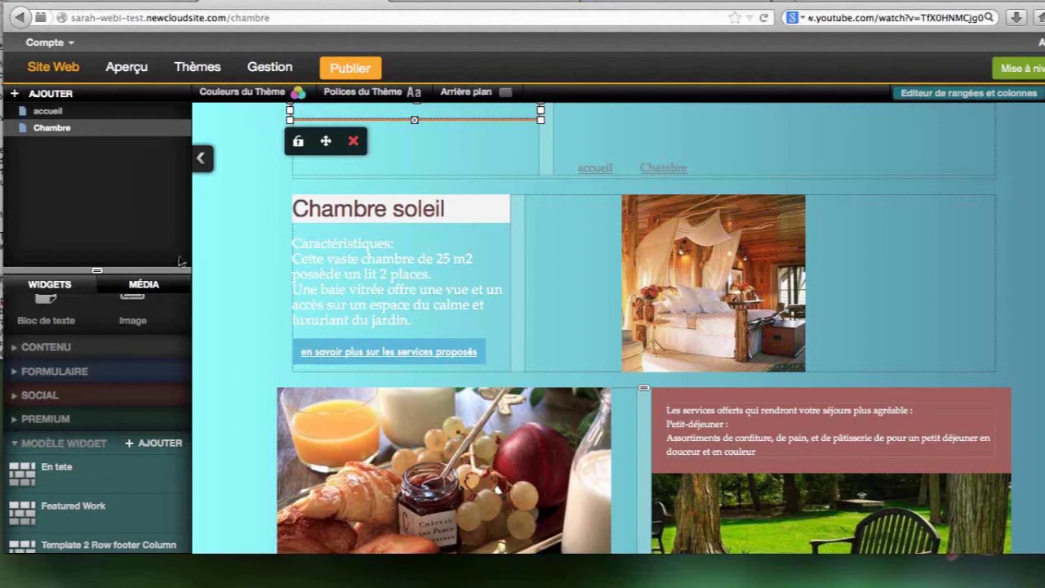
Move the accueil/Chambre navigation menu into the En tete template in the header
click(608, 168)
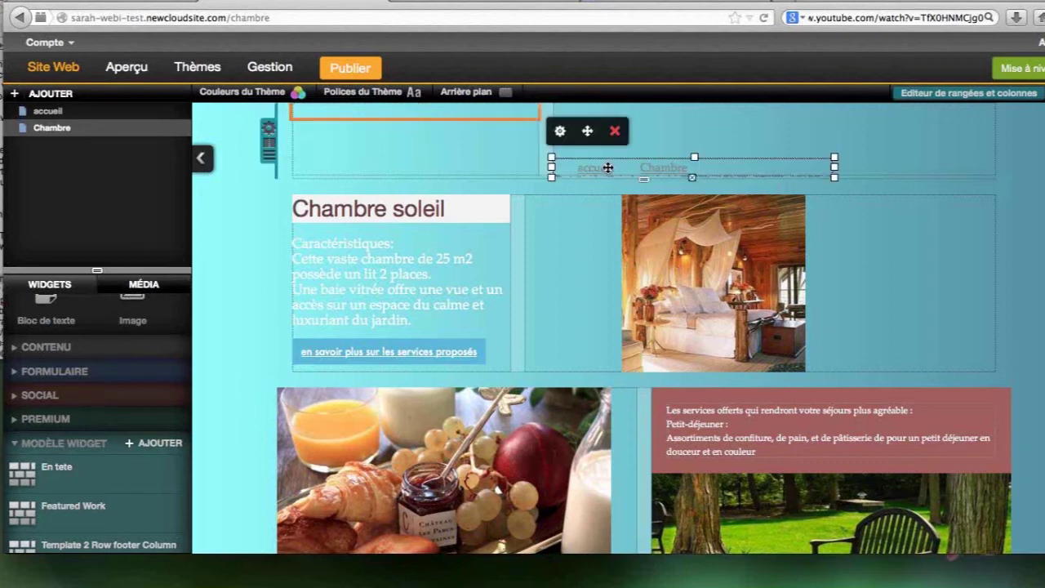
drag(608, 168, 491, 121)
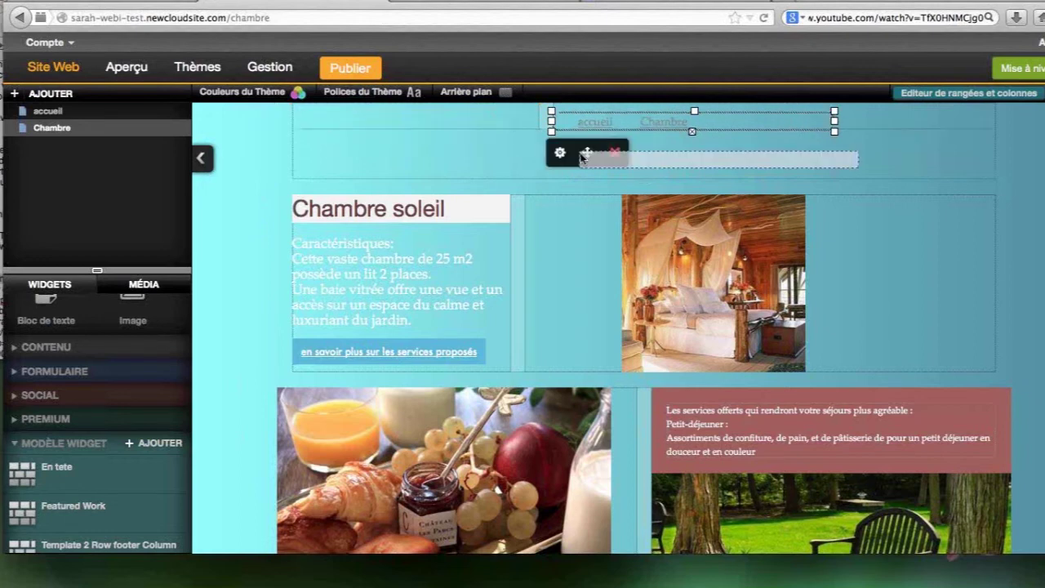
drag(582, 158, 453, 120)
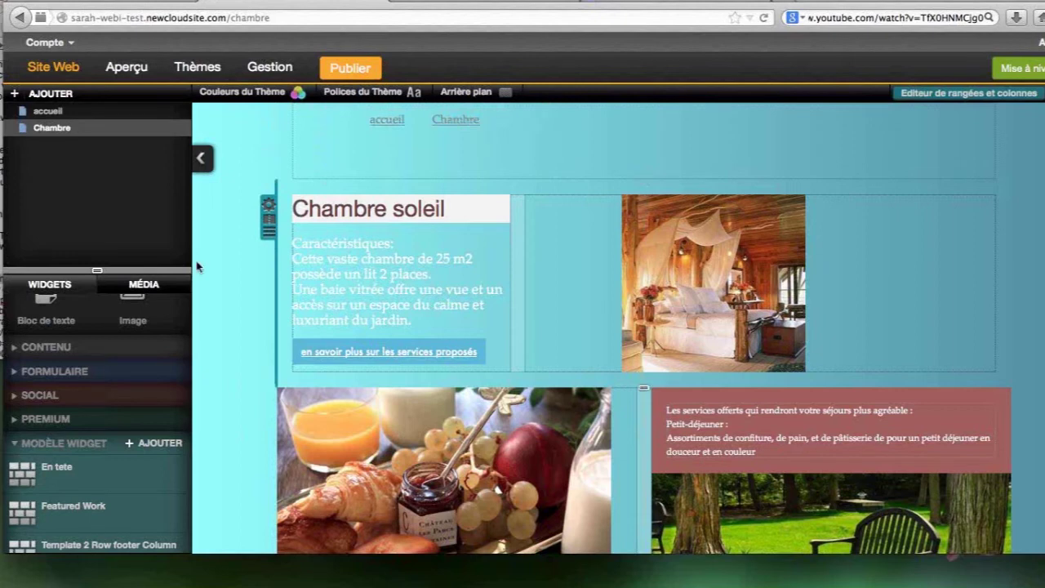
Upload the logo image from the Pictures webinar folder and place it to the left of the navigation menu in the En tete template
click(145, 284)
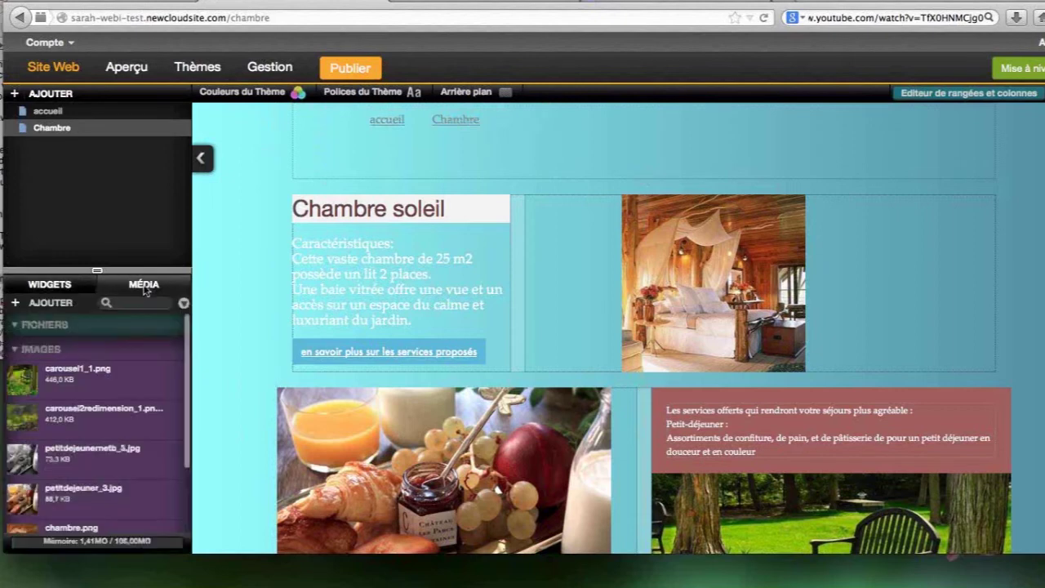
click(32, 305)
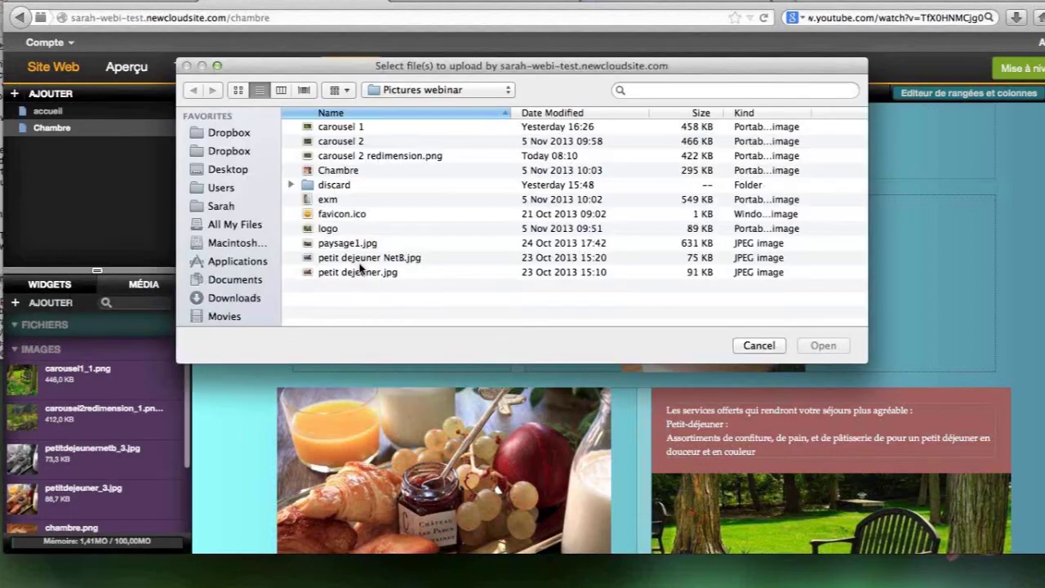
click(330, 228)
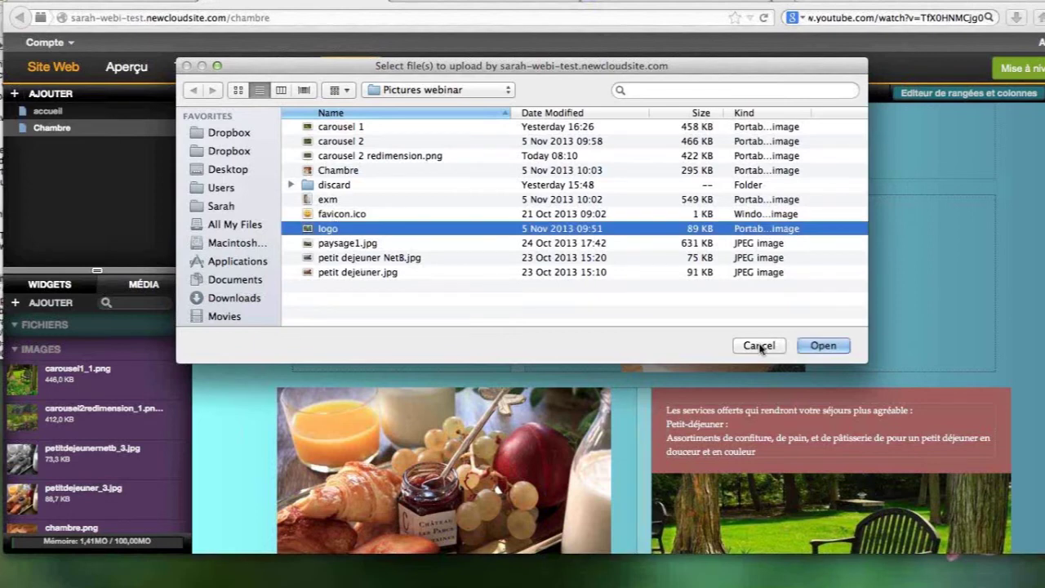
click(815, 350)
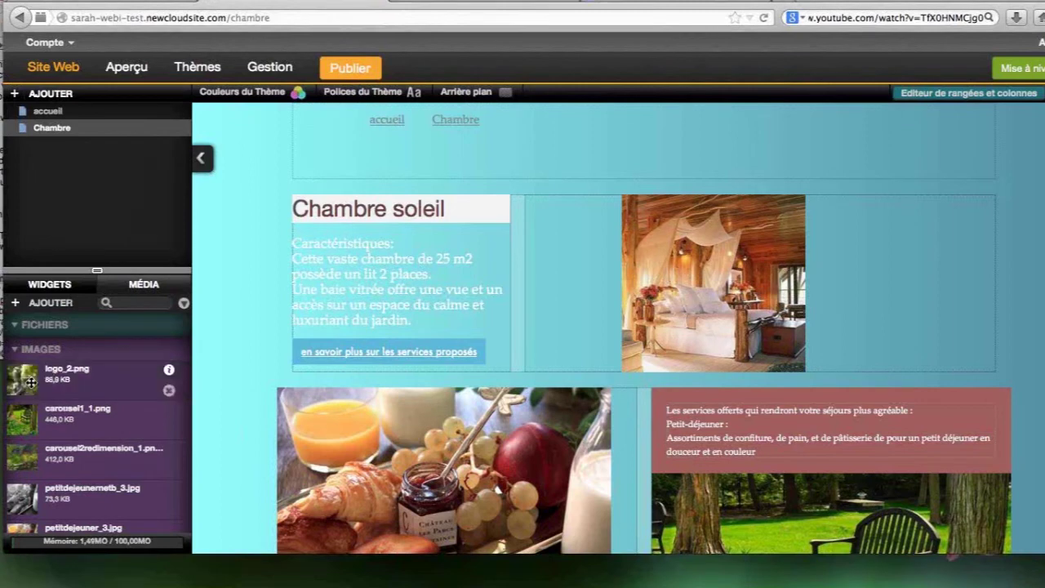
drag(31, 382, 320, 123)
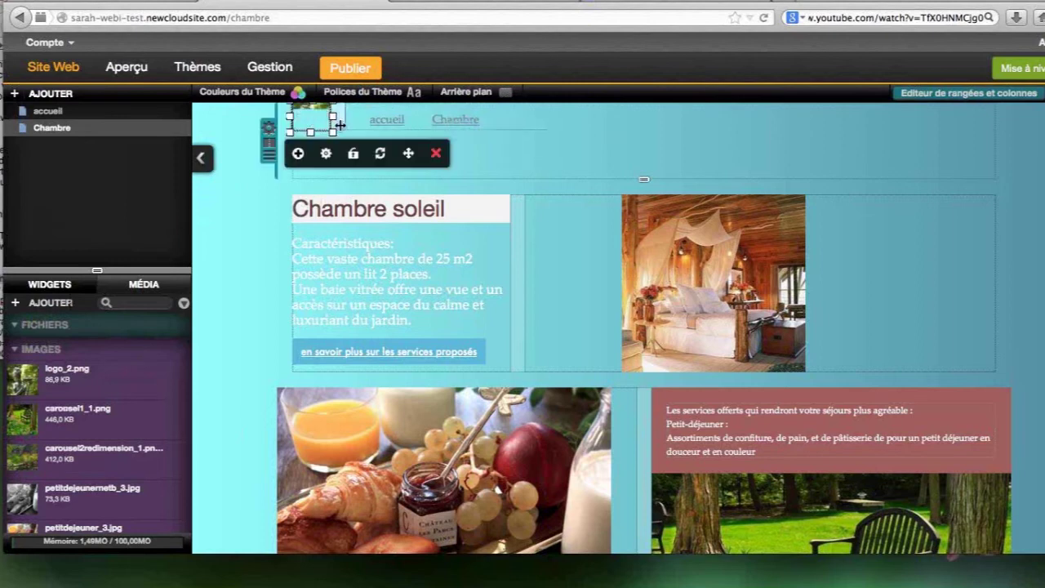
click(359, 123)
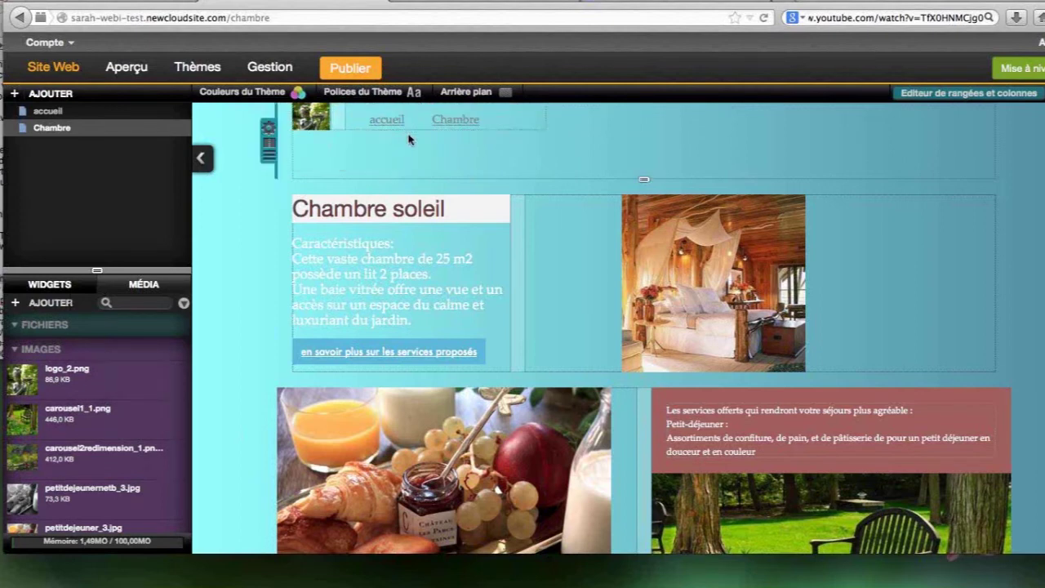
Try to enlarge the En tete template, and move its logo and menu row out of it and back in
click(519, 119)
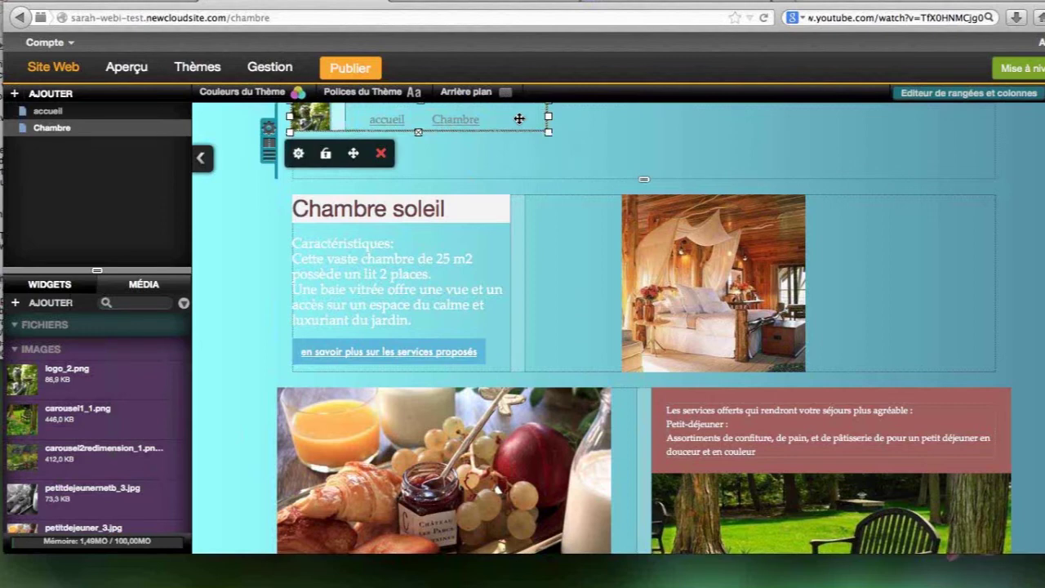
drag(548, 132, 559, 156)
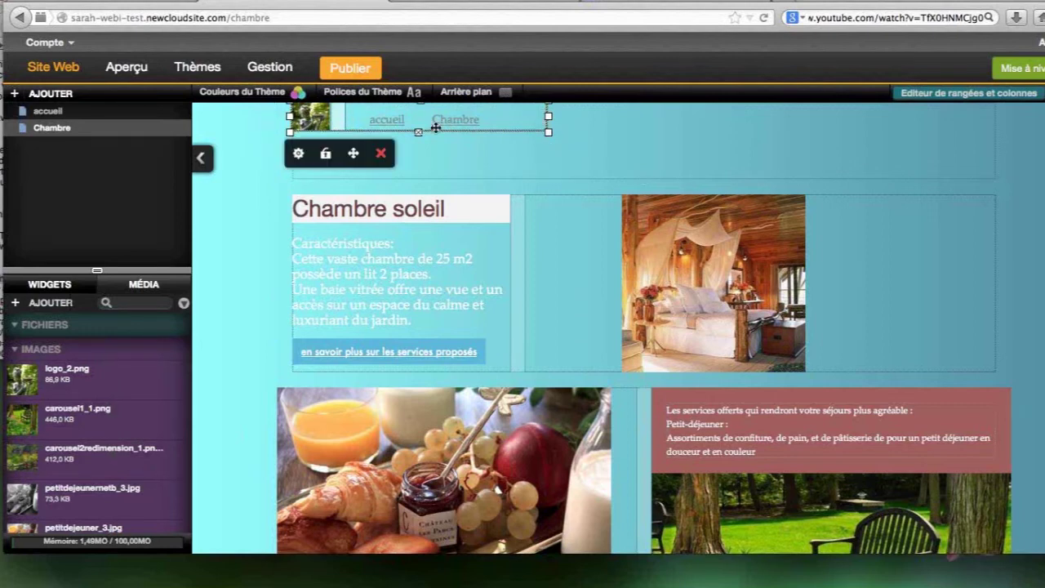
drag(350, 153, 353, 158)
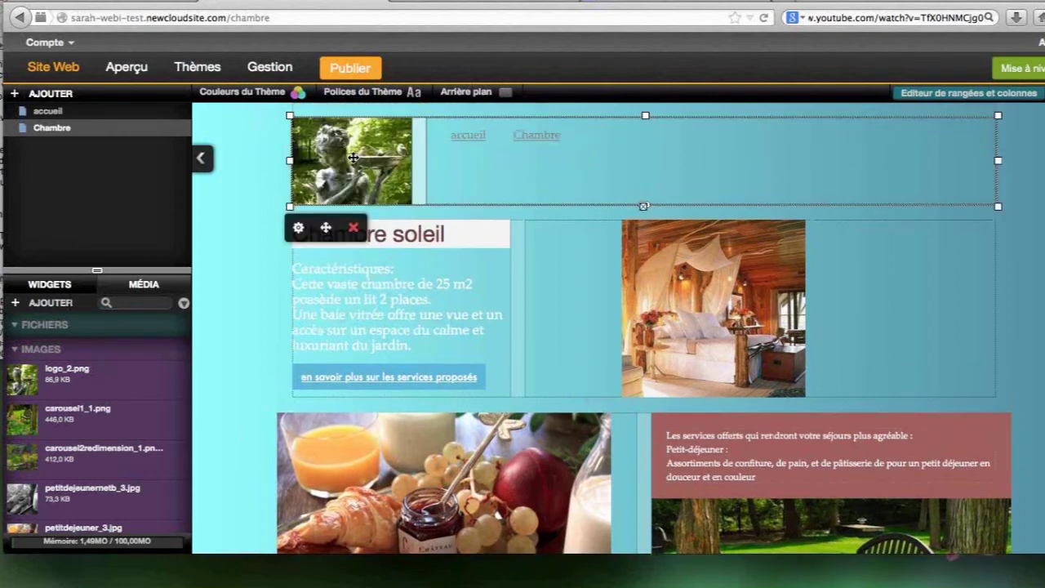
click(413, 116)
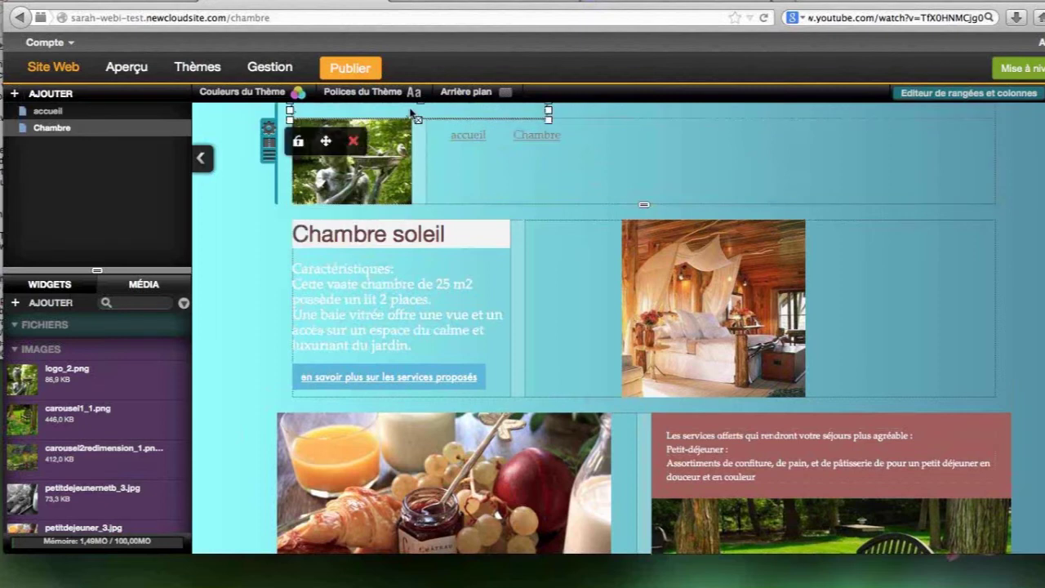
click(461, 158)
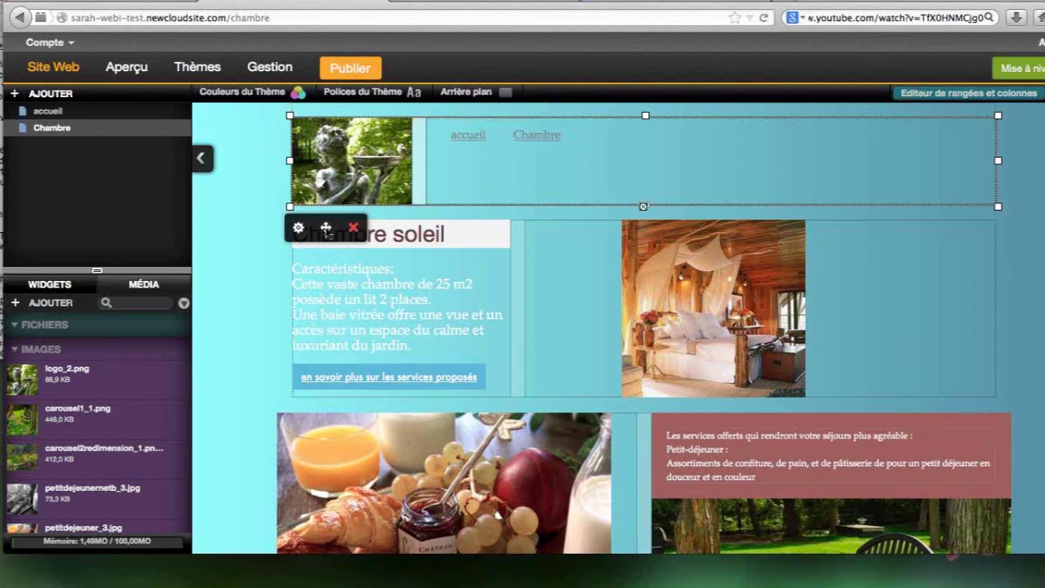
drag(326, 230, 358, 142)
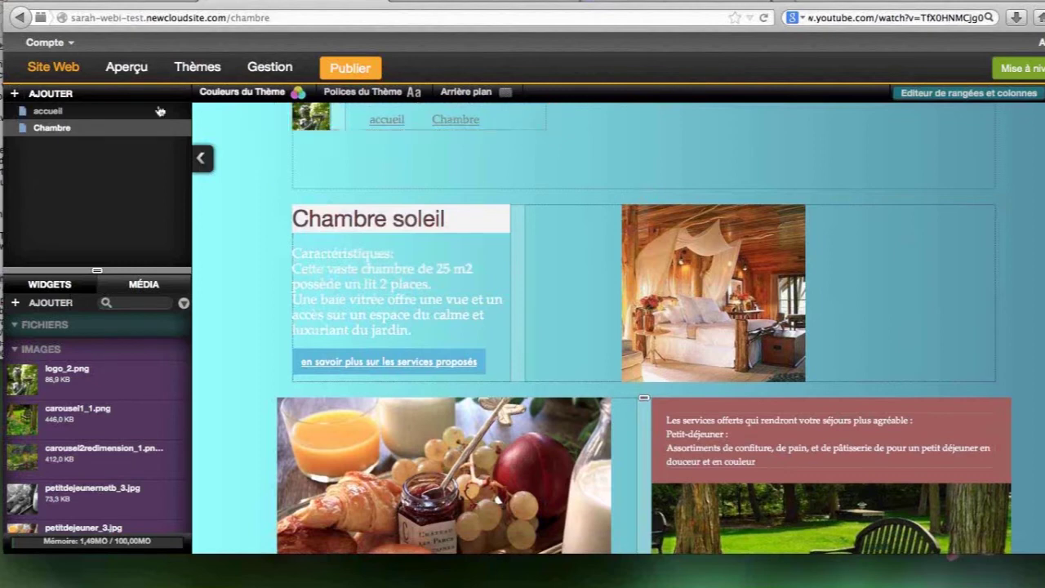
Insert a second copy of the En tete template below the existing header and unlock it
click(51, 284)
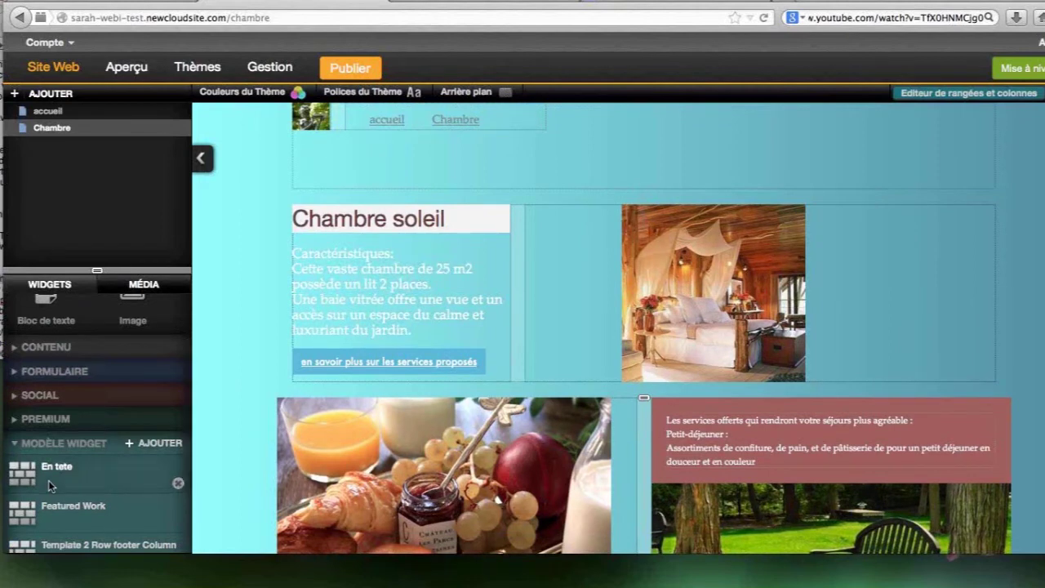
drag(48, 480, 437, 170)
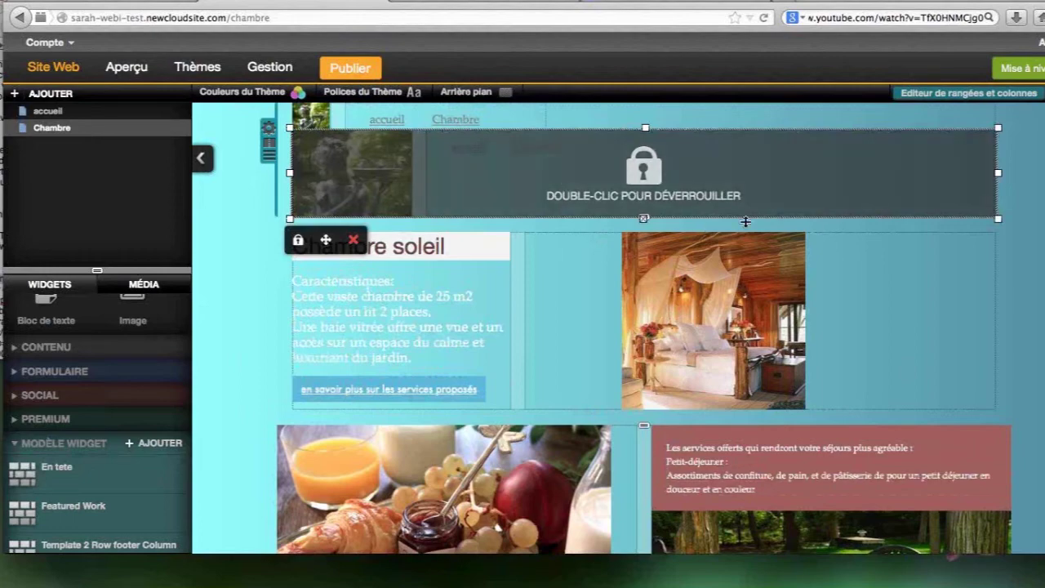
double_click(704, 173)
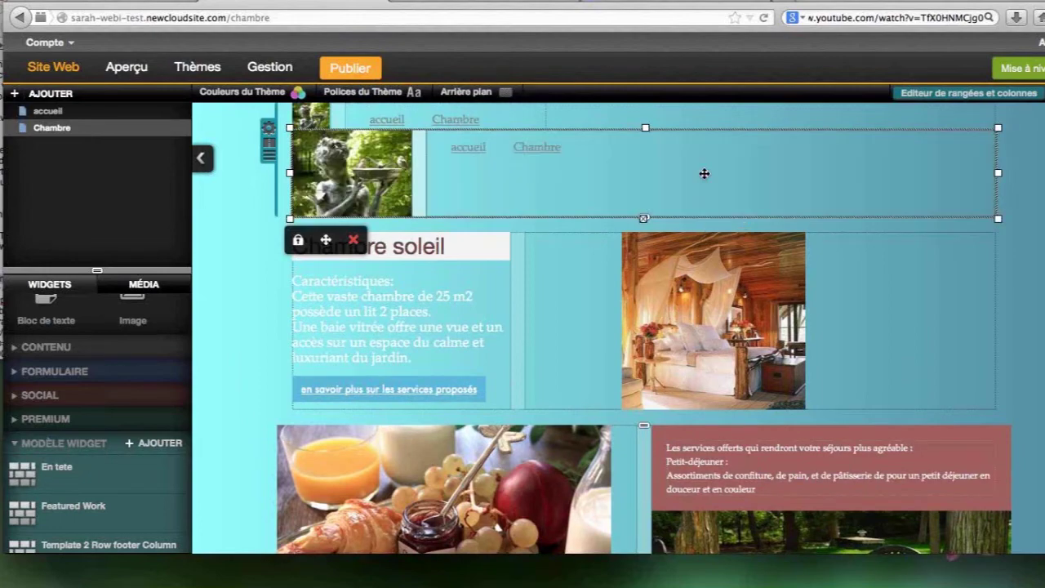
Delete the duplicate En tete template above the Chambre soleil row
click(354, 241)
click(664, 321)
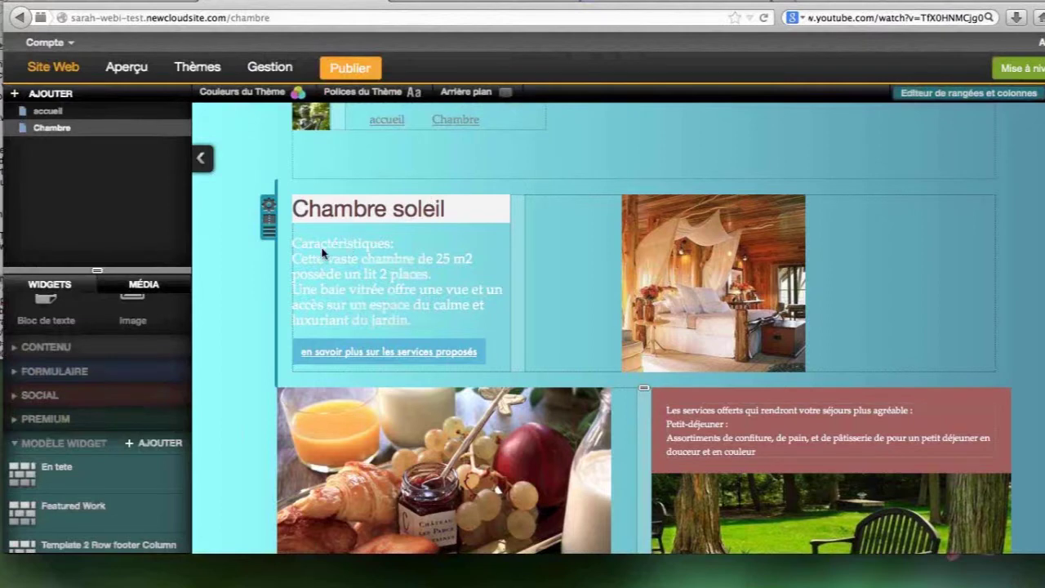
scroll(263, 175, down, 1)
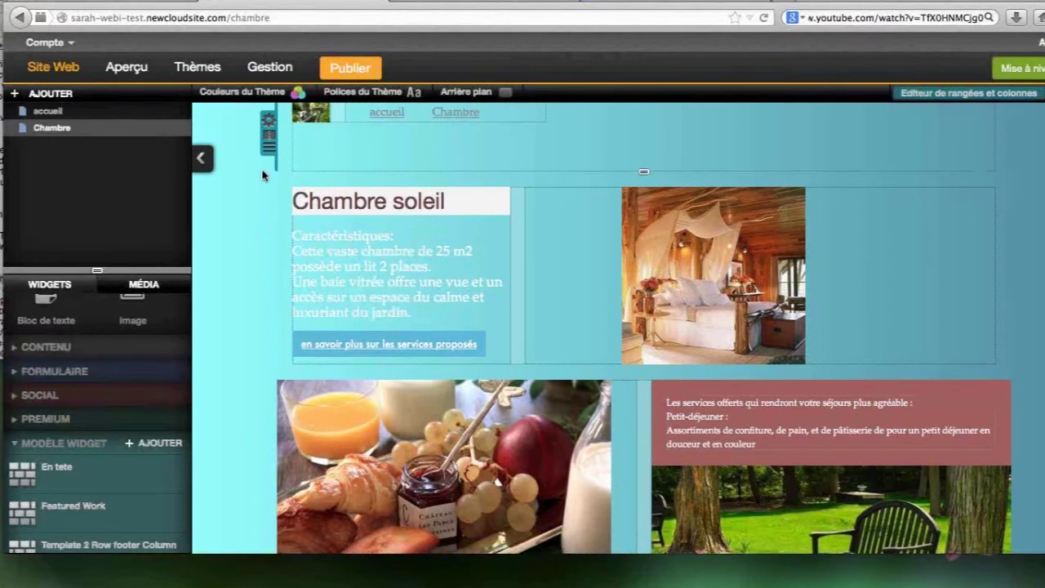
Try to publish the site from the Chambre page, and return to the editor
scroll(263, 175, down, 2)
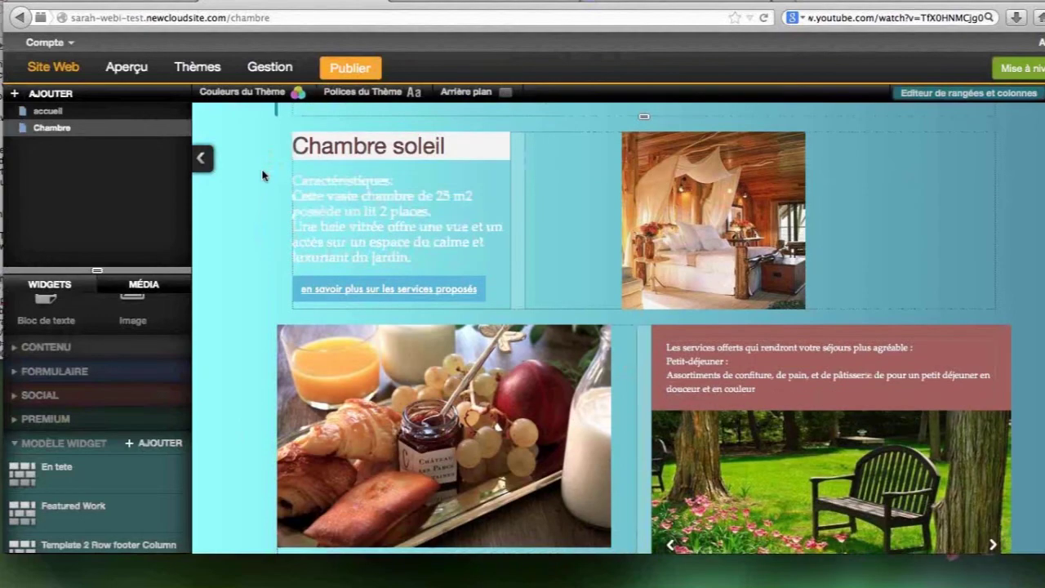
scroll(263, 175, down, 6)
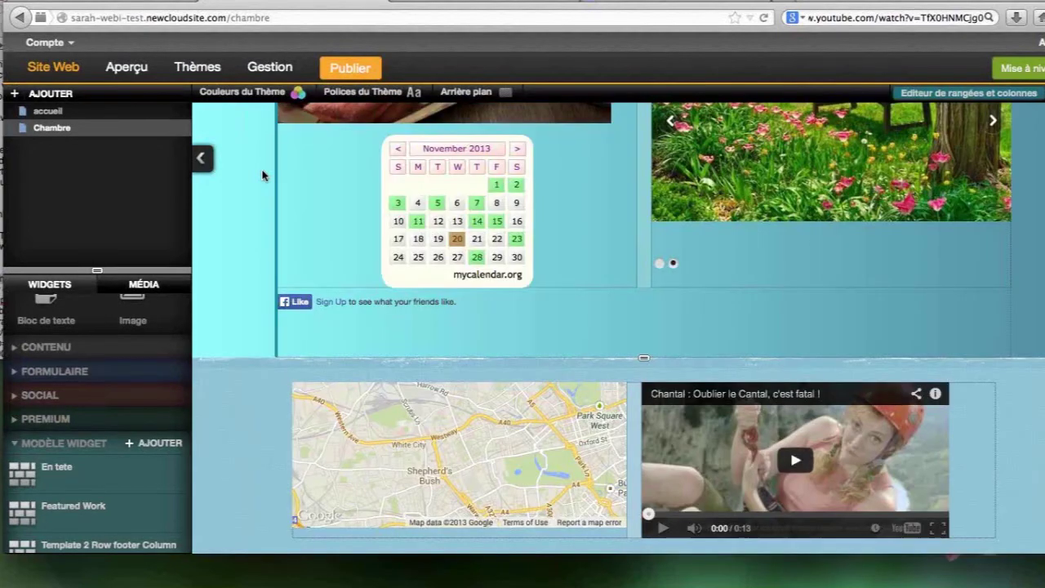
scroll(263, 174, up, 2)
scroll(263, 175, up, 4)
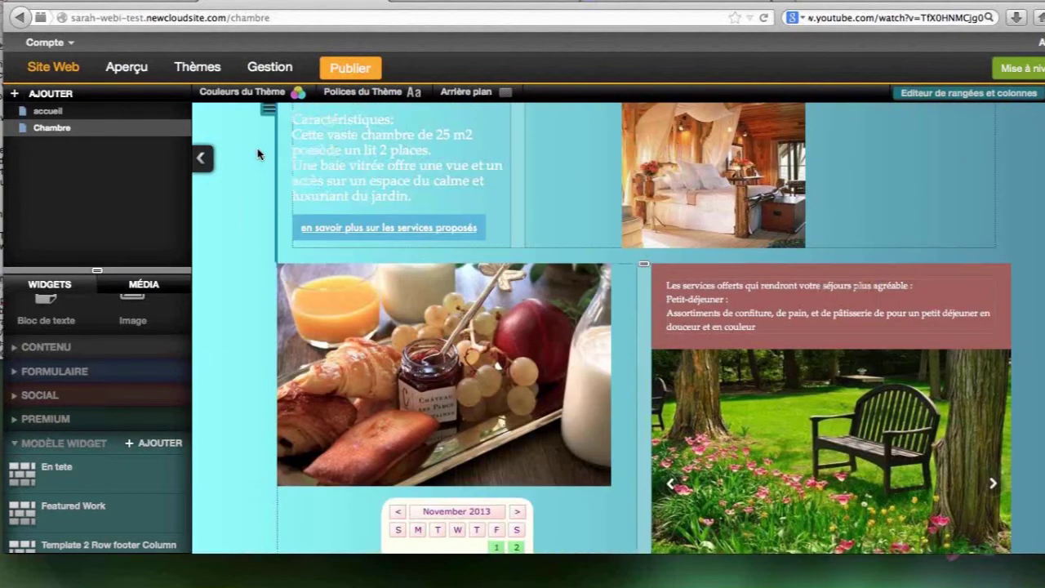
click(343, 71)
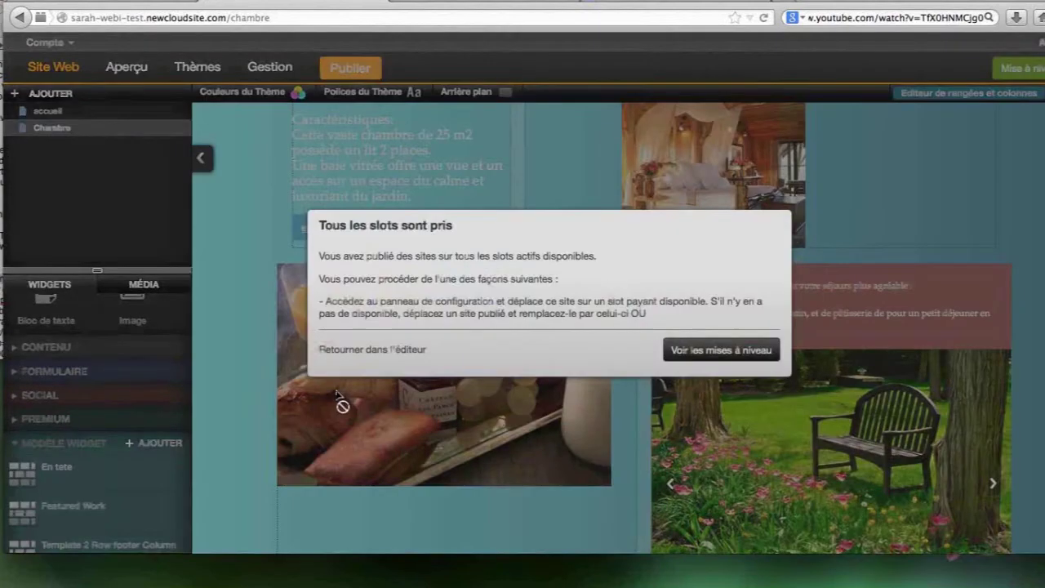
click(343, 358)
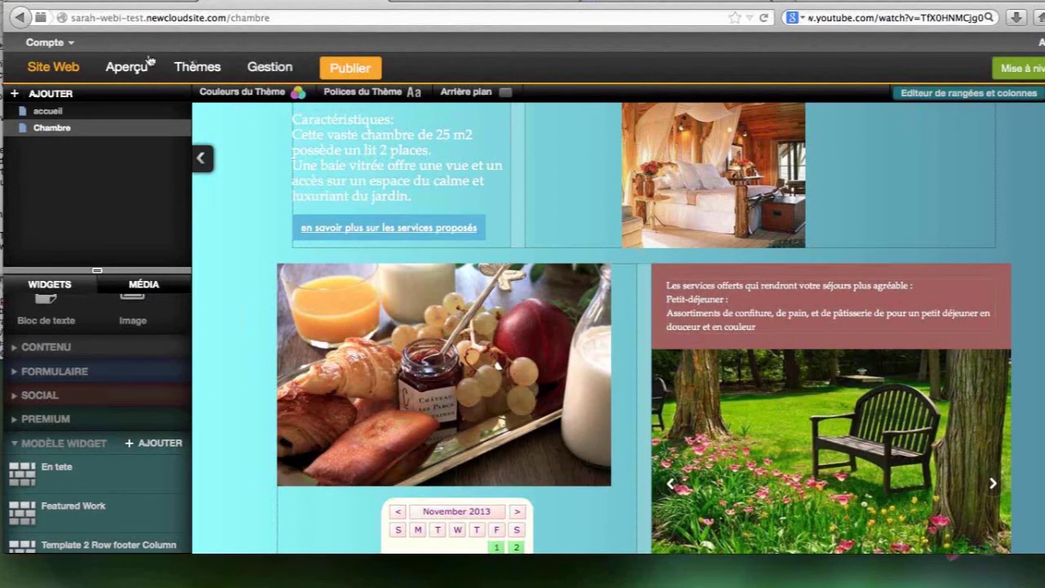
Open the site management area and review the shared albums and images, site status and preferred domain settings
click(279, 72)
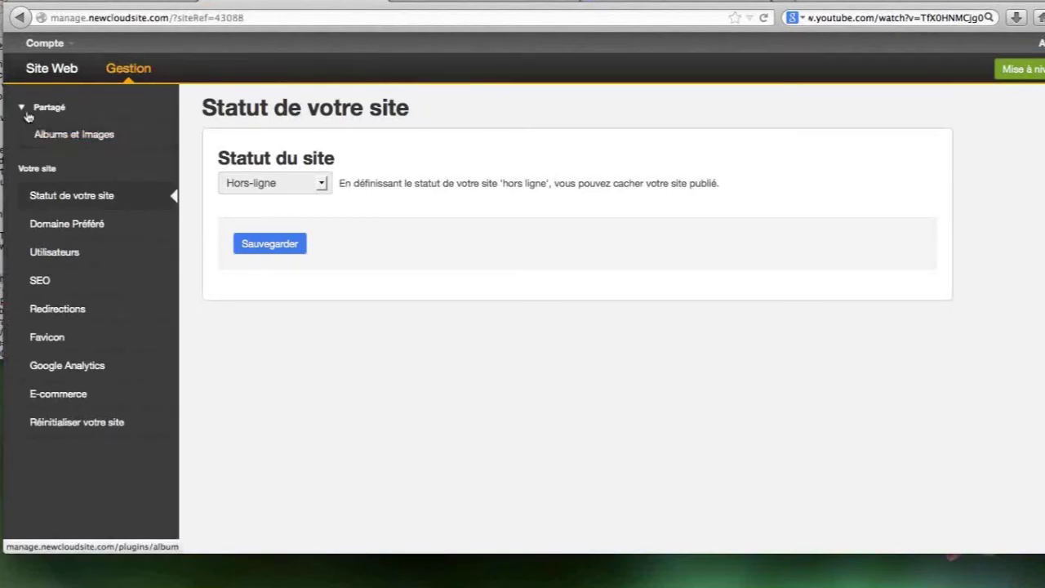
click(34, 139)
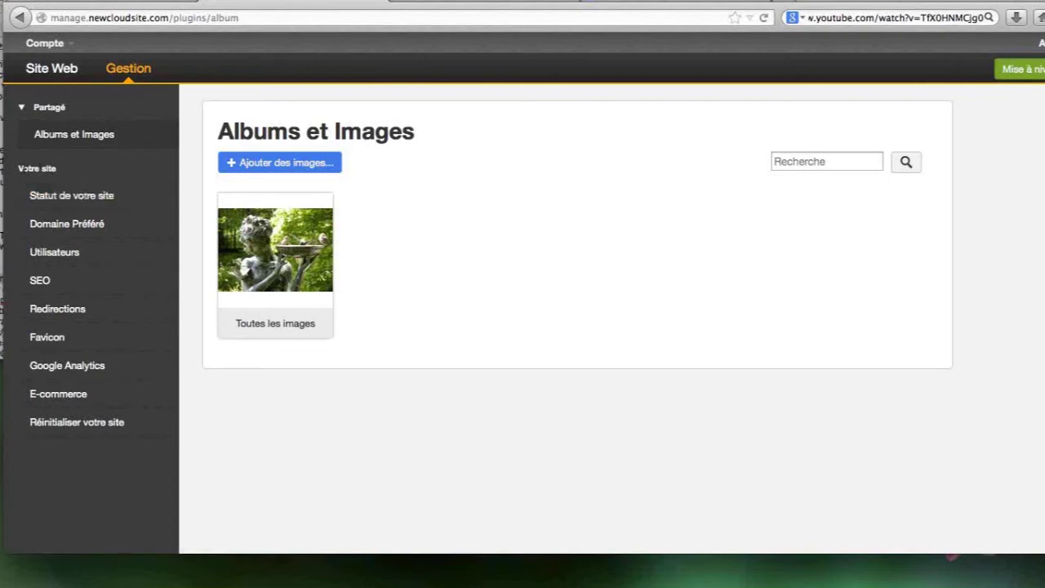
click(38, 202)
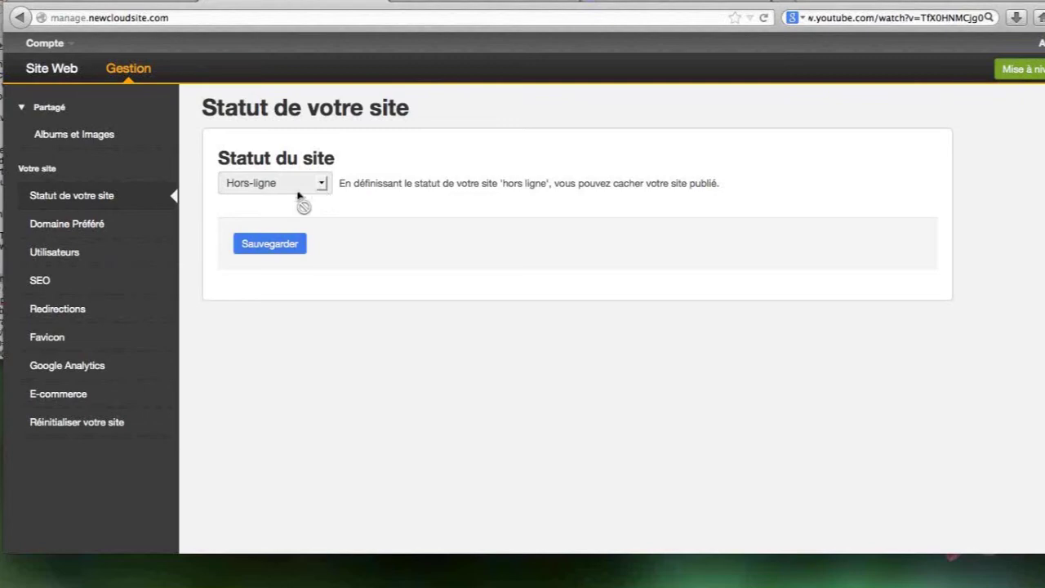
click(90, 231)
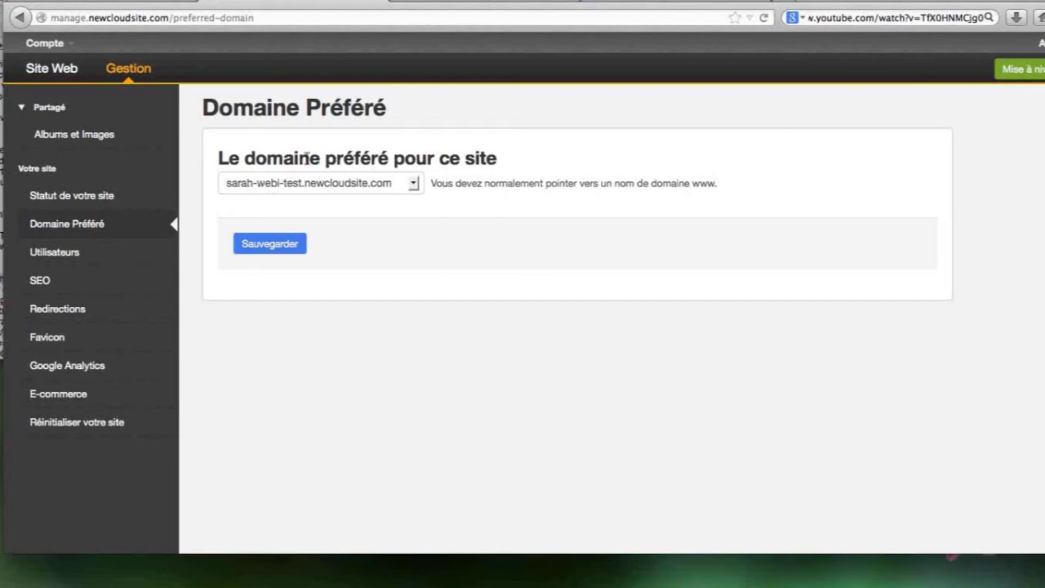
Review the site's Utilisateurs settings, including the new-user form and the keyboard combination editors use to log in
click(91, 256)
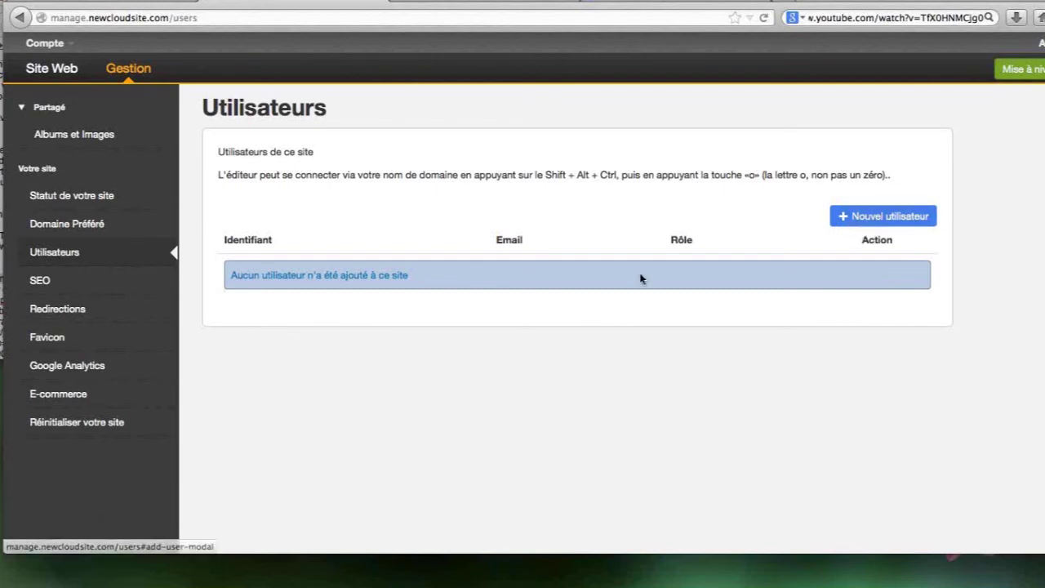
click(887, 216)
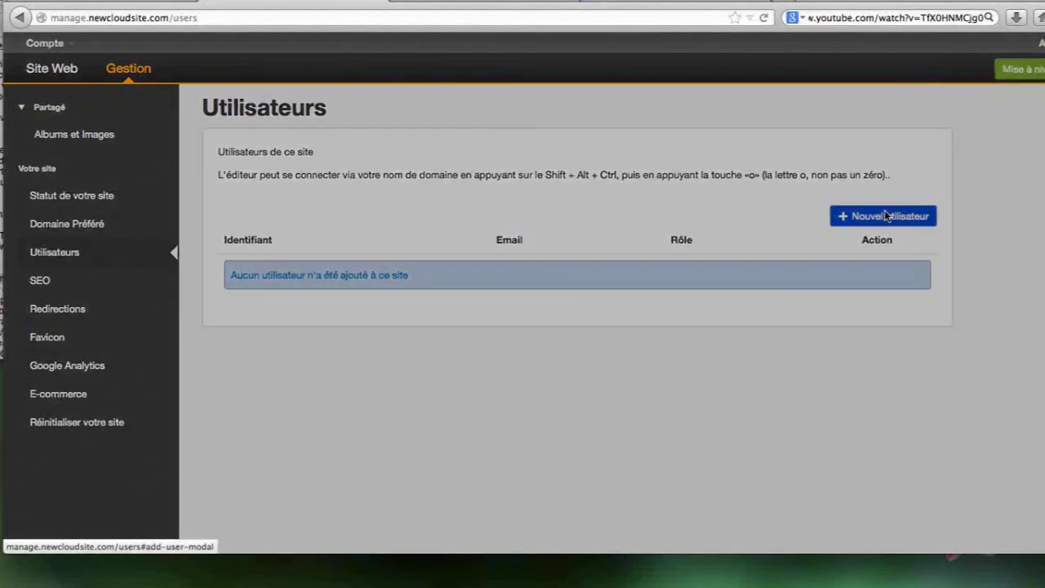
click(887, 216)
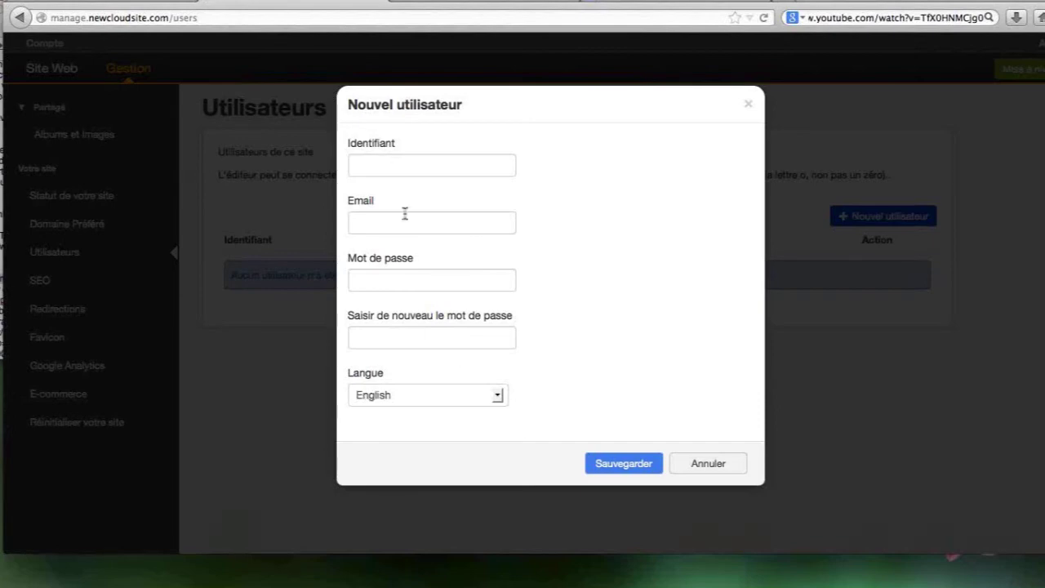
click(751, 100)
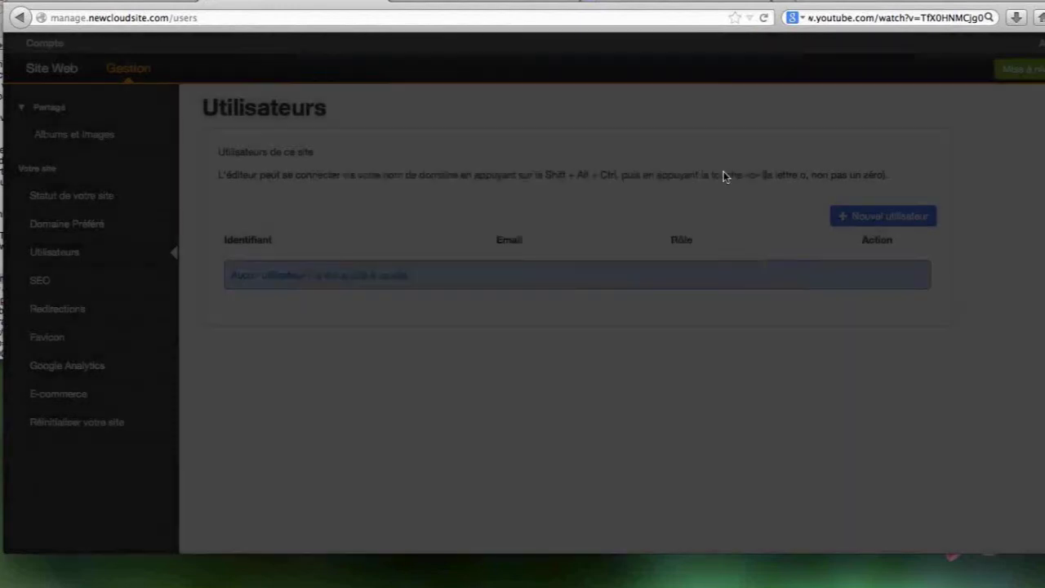
drag(545, 175, 642, 171)
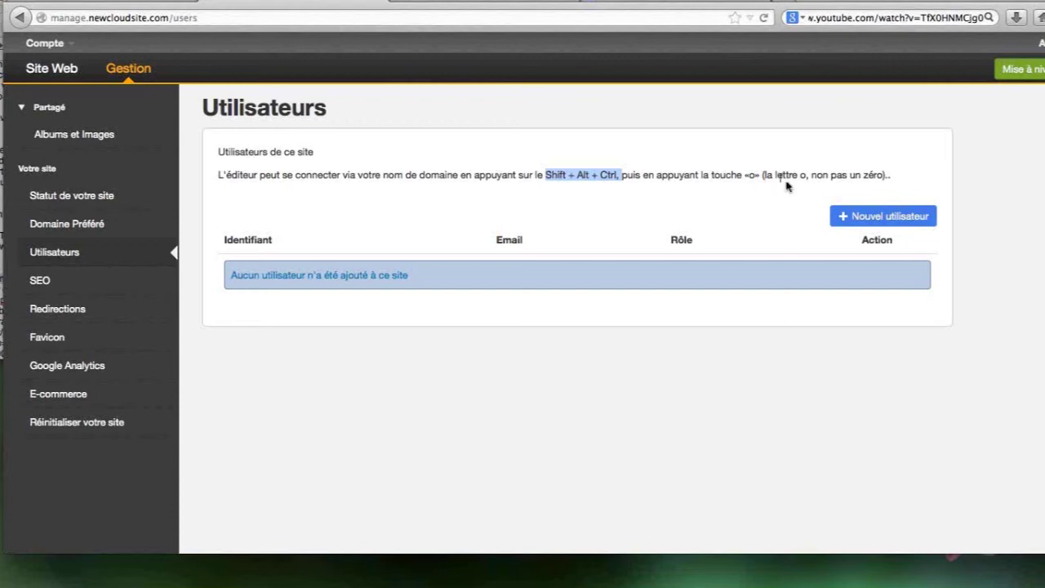
Examine the SEO settings for title, description, keywords, language and OpenGraph
click(41, 281)
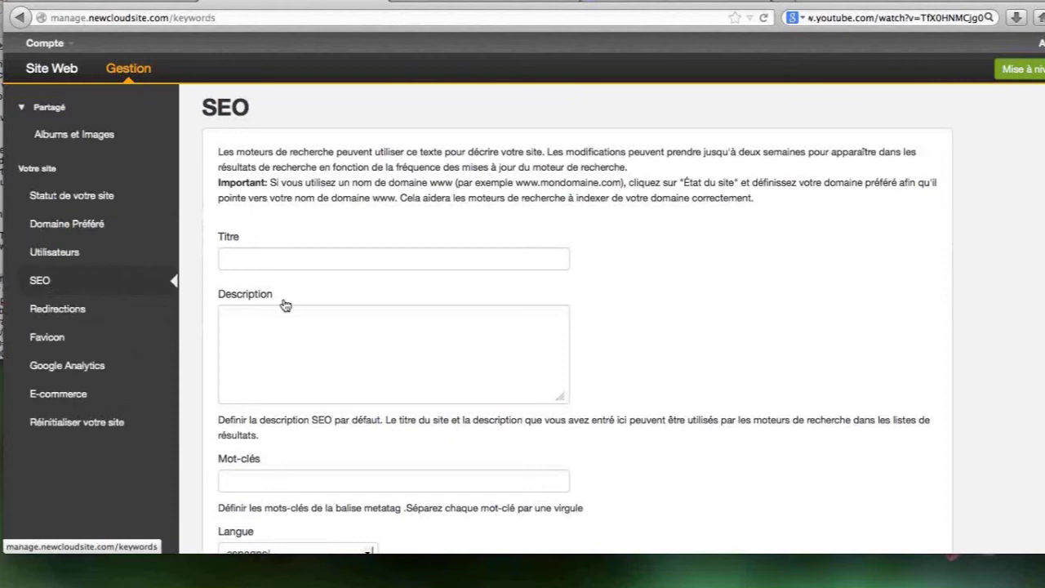
scroll(285, 305, down, 1)
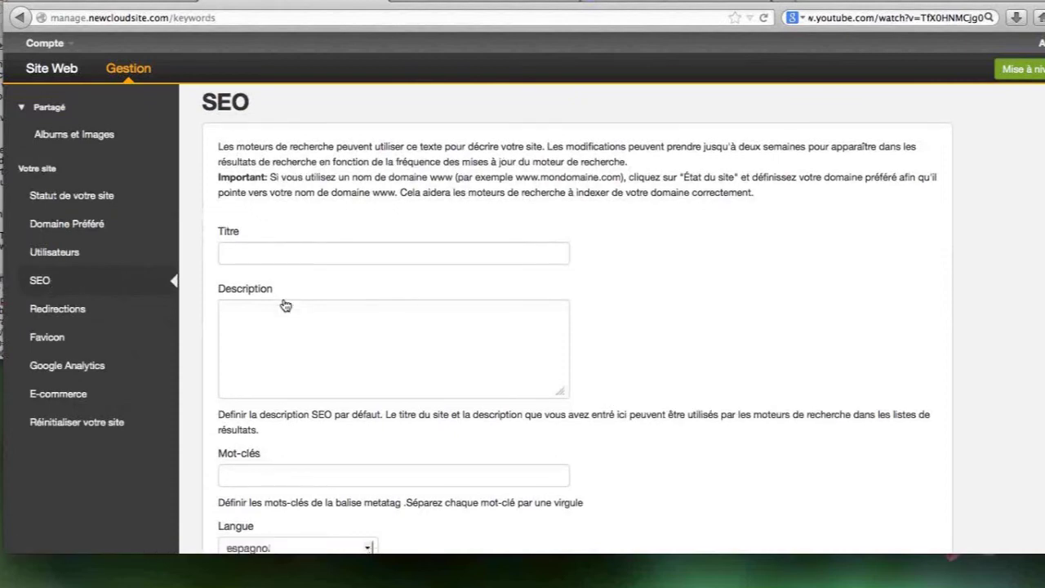
scroll(285, 305, down, 2)
scroll(284, 300, down, 1)
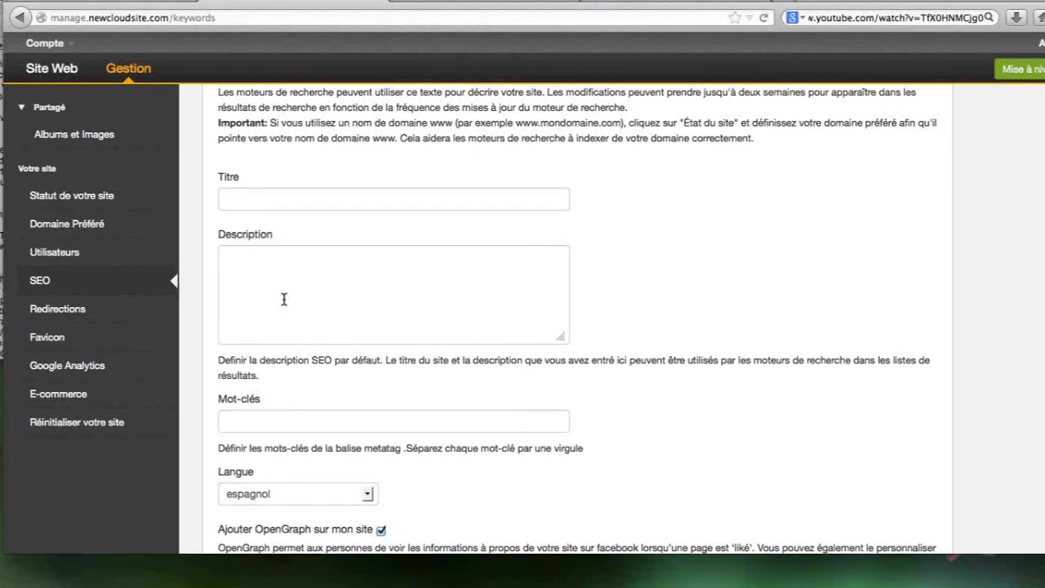
scroll(285, 298, down, 1)
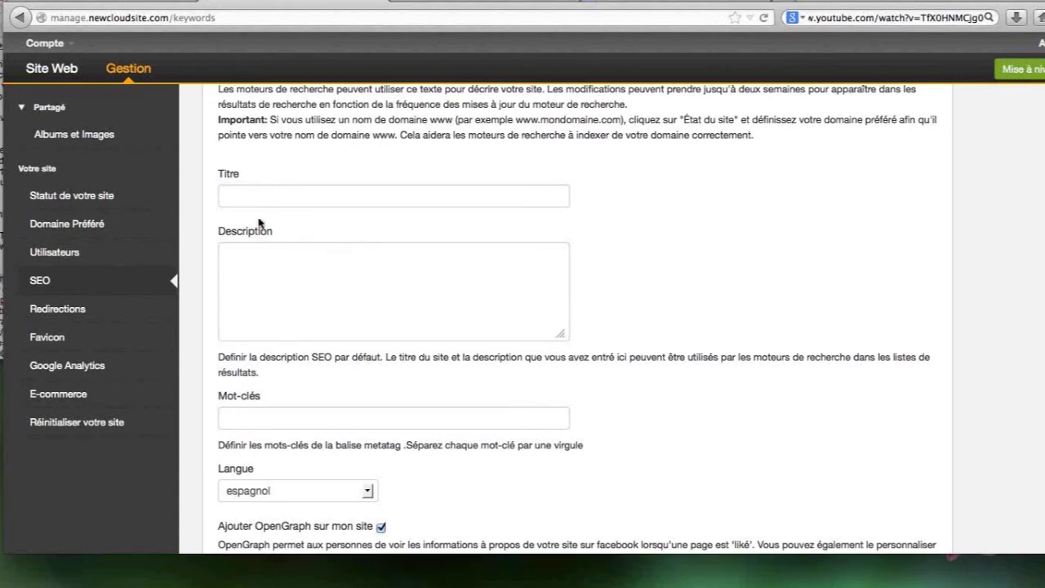
click(239, 197)
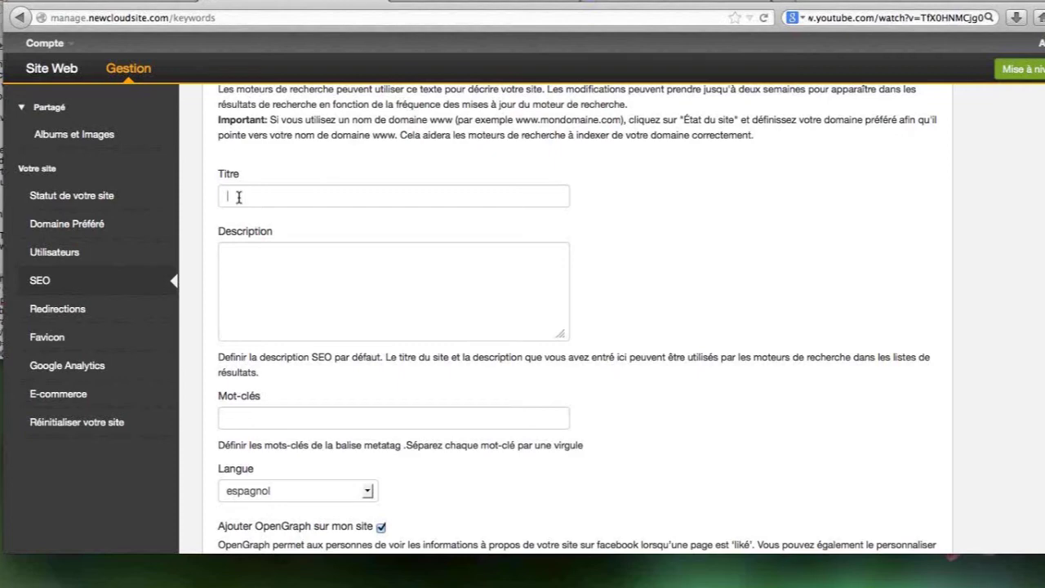
click(298, 287)
scroll(296, 425, up, 1)
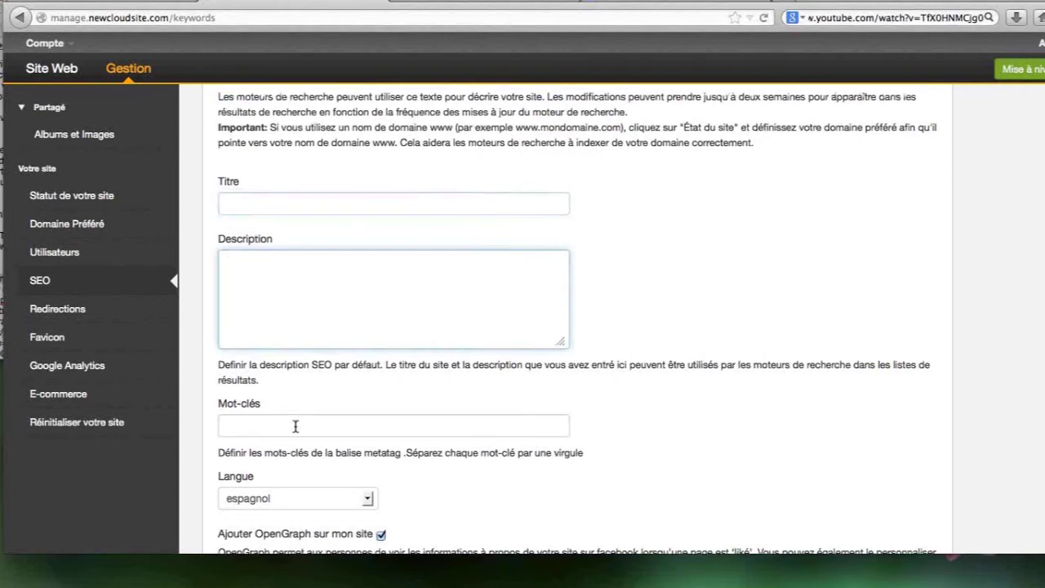
scroll(295, 425, up, 1)
scroll(295, 429, up, 1)
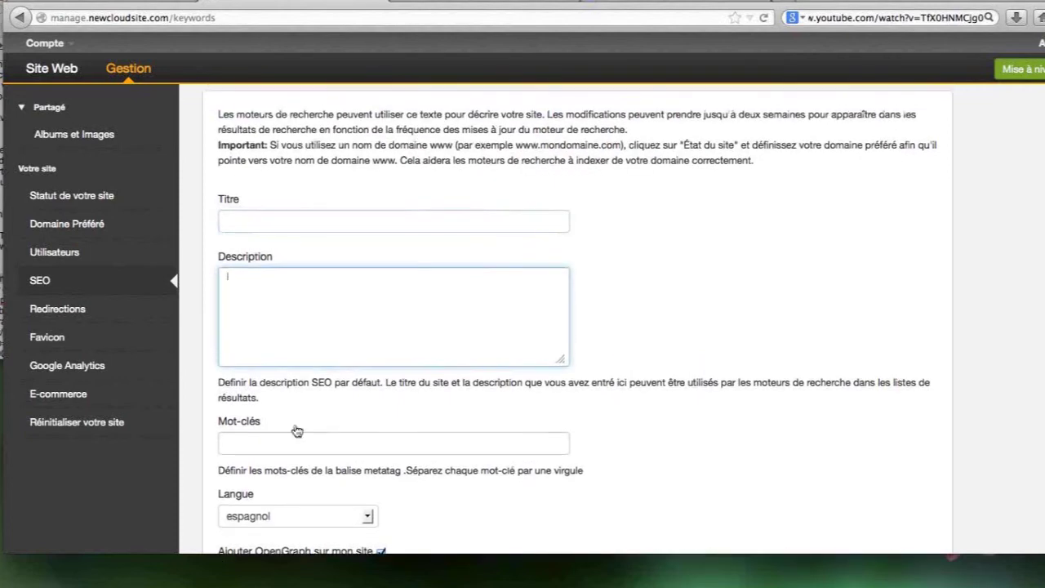
scroll(296, 432, up, 1)
scroll(296, 431, down, 1)
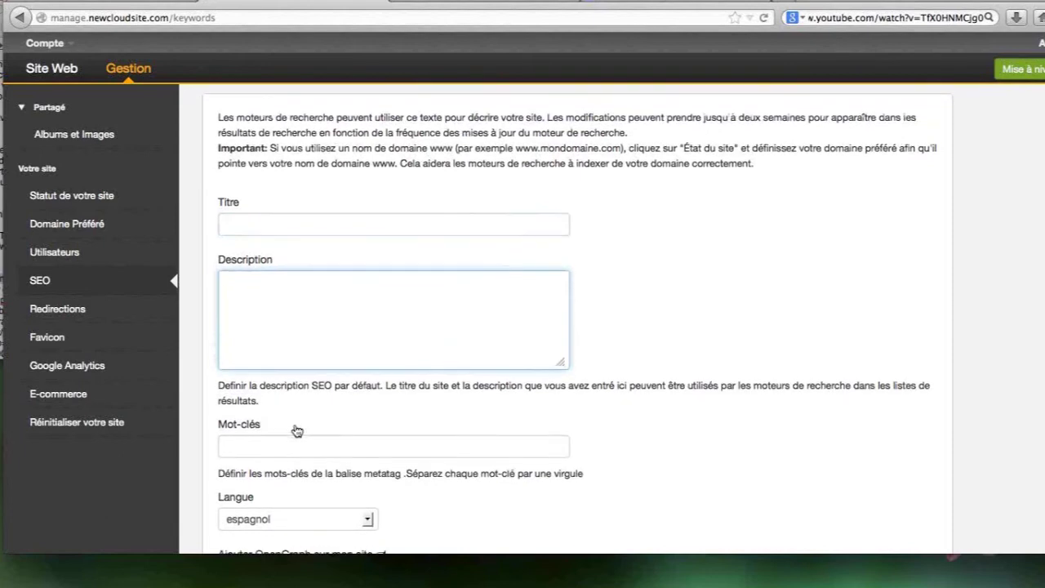
scroll(296, 431, down, 4)
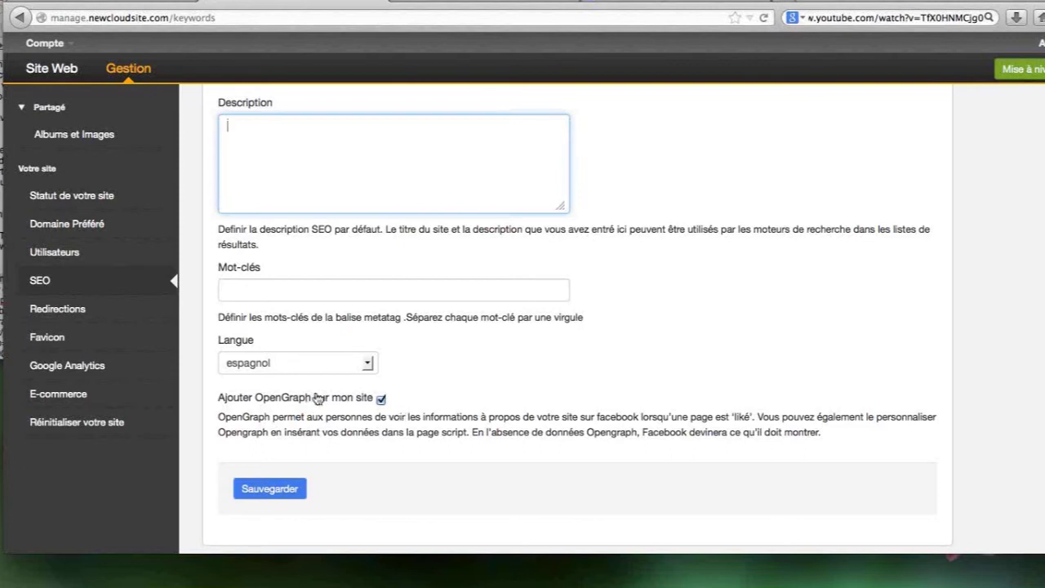
Review the site's page redirections and the favicon settings with their required file type
click(123, 316)
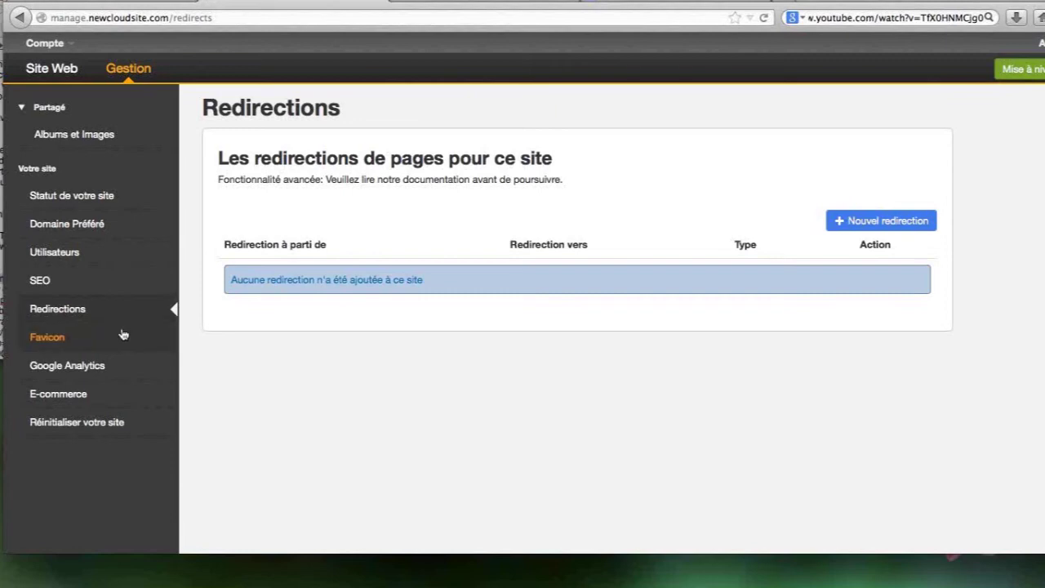
click(57, 339)
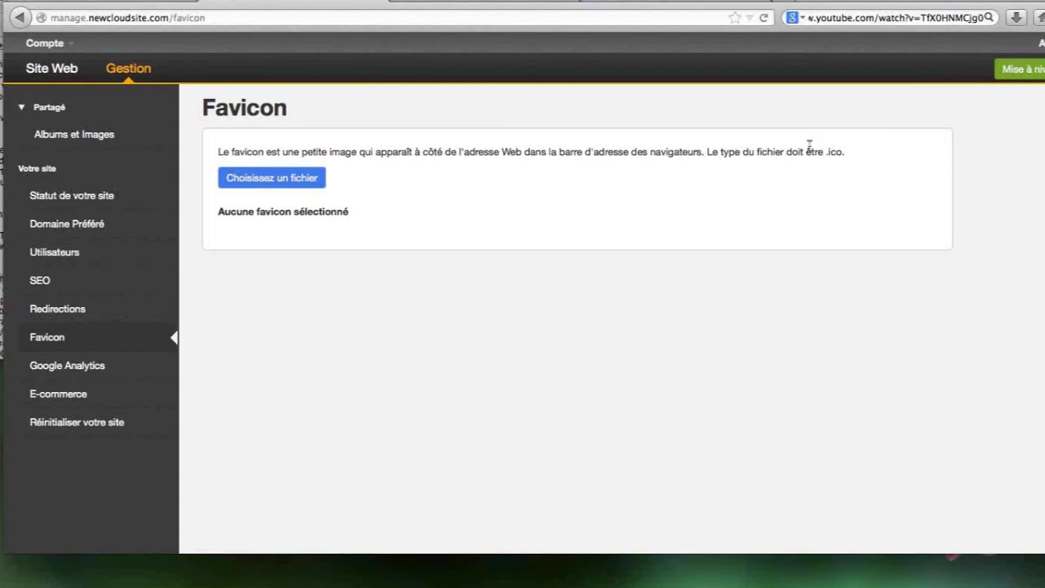
mouse_move(846, 152)
mouse_down()
mouse_move(822, 153)
mouse_move(830, 155)
mouse_up()
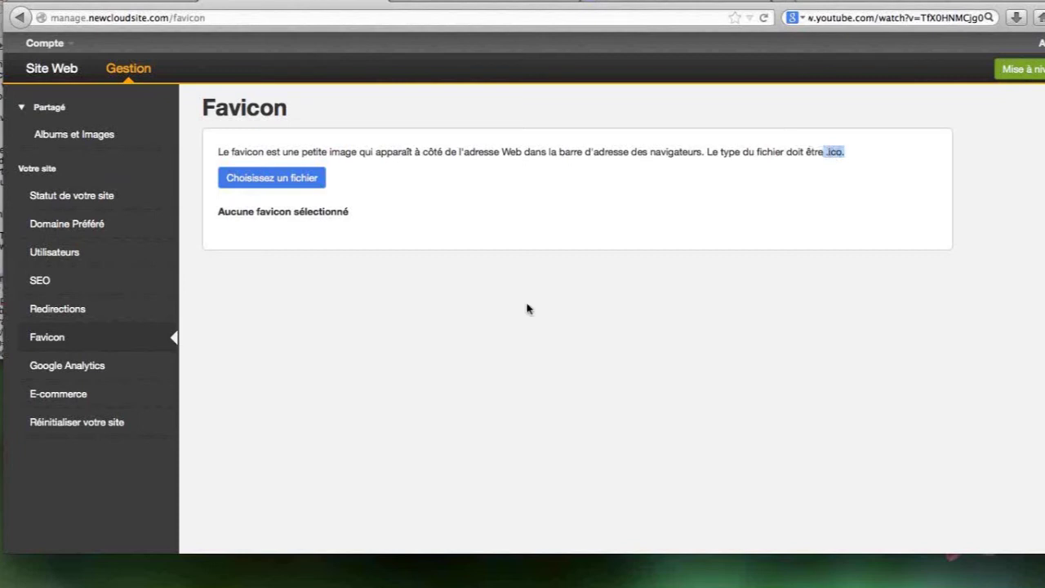
Review the Google Analytics, E-commerce and site reset settings
click(71, 373)
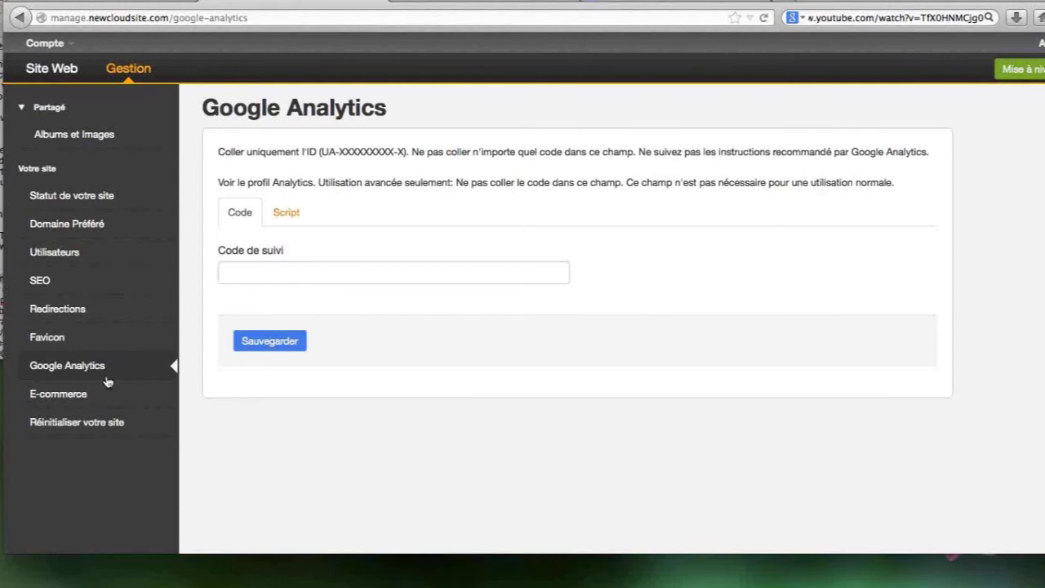
click(68, 398)
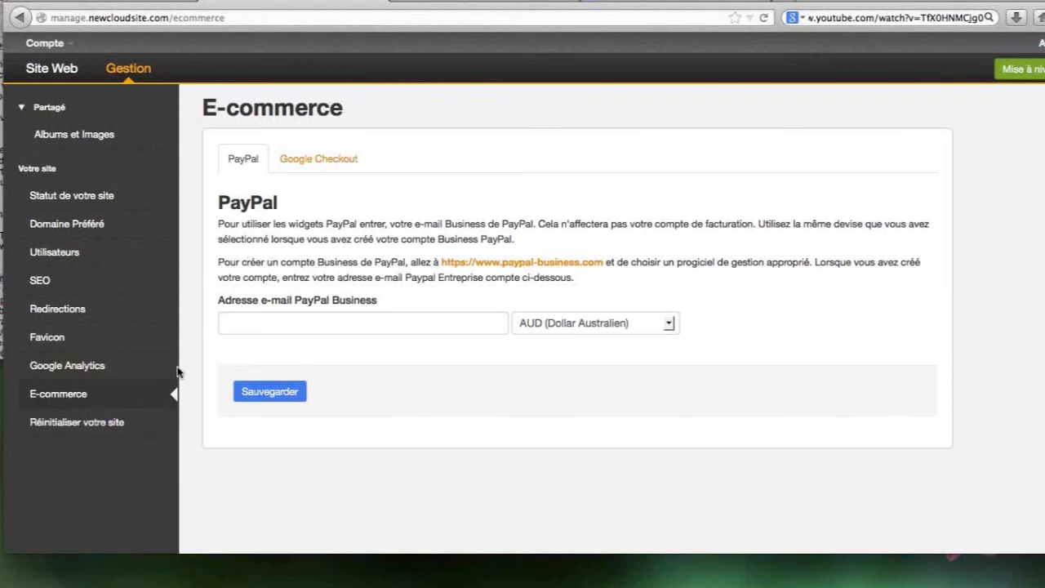
click(60, 436)
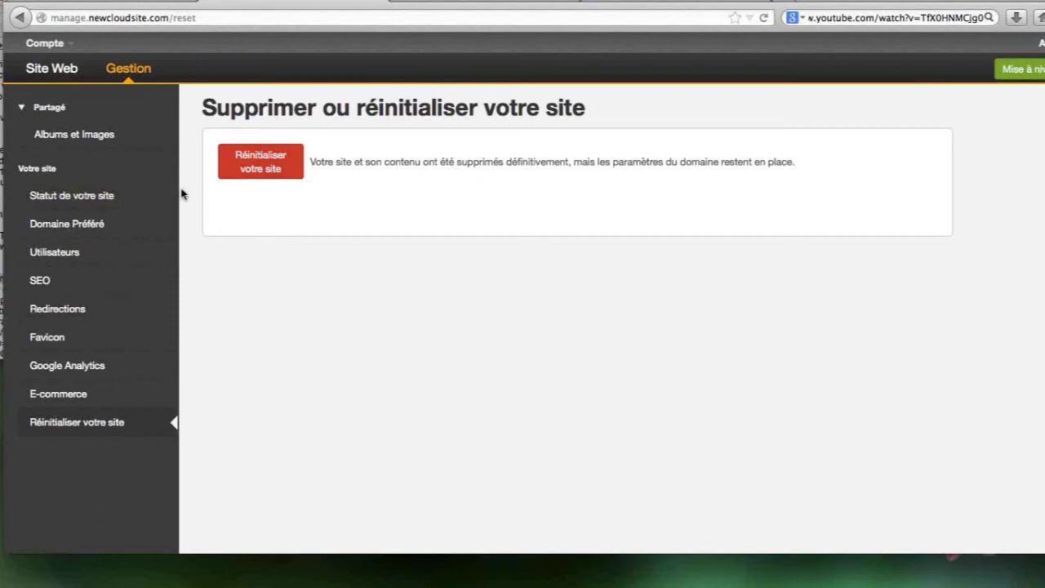
Return from site management to the website editor on the accueil page
click(53, 71)
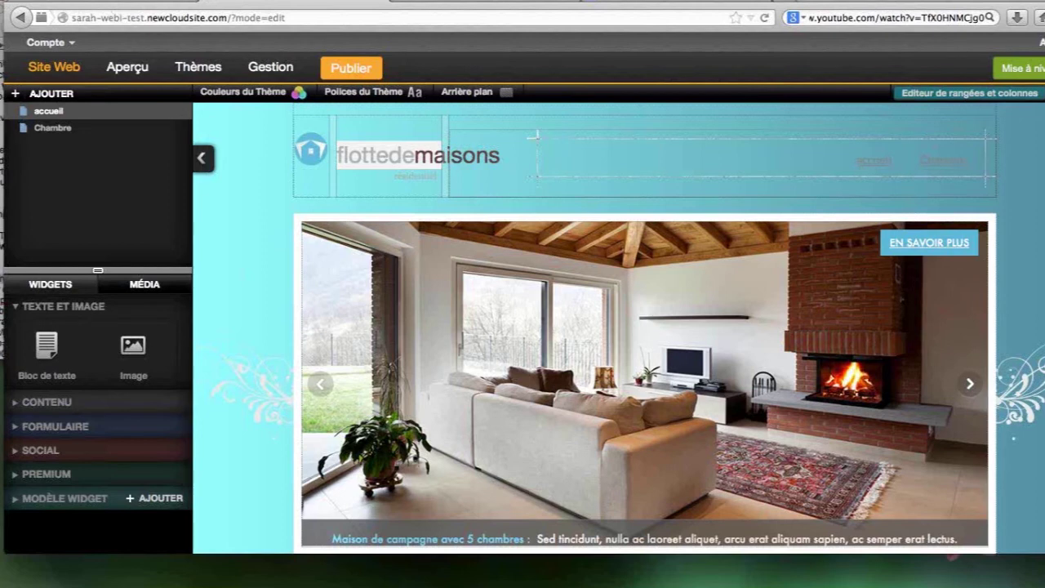
click(190, 1)
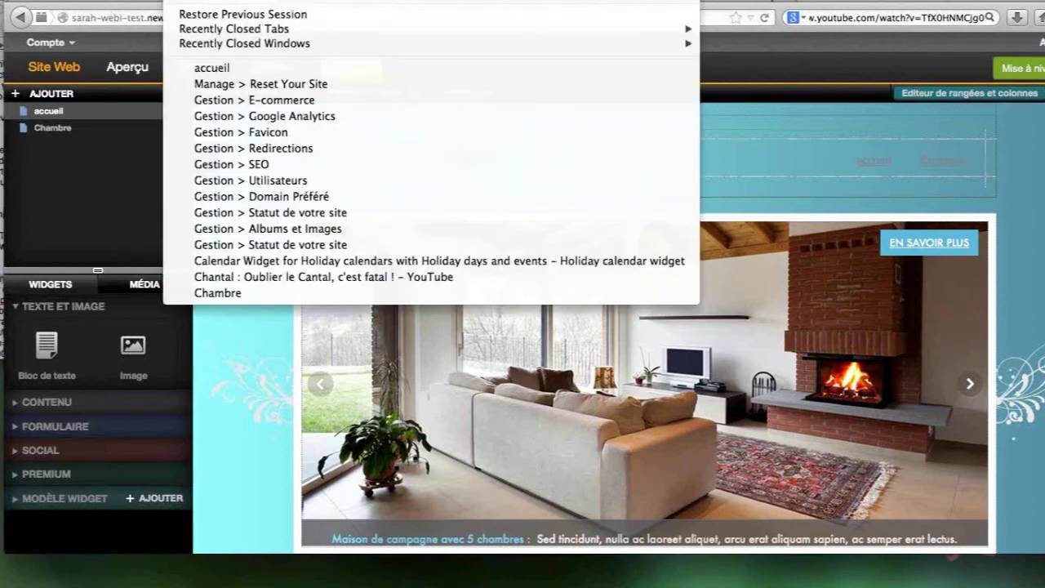
click(198, 2)
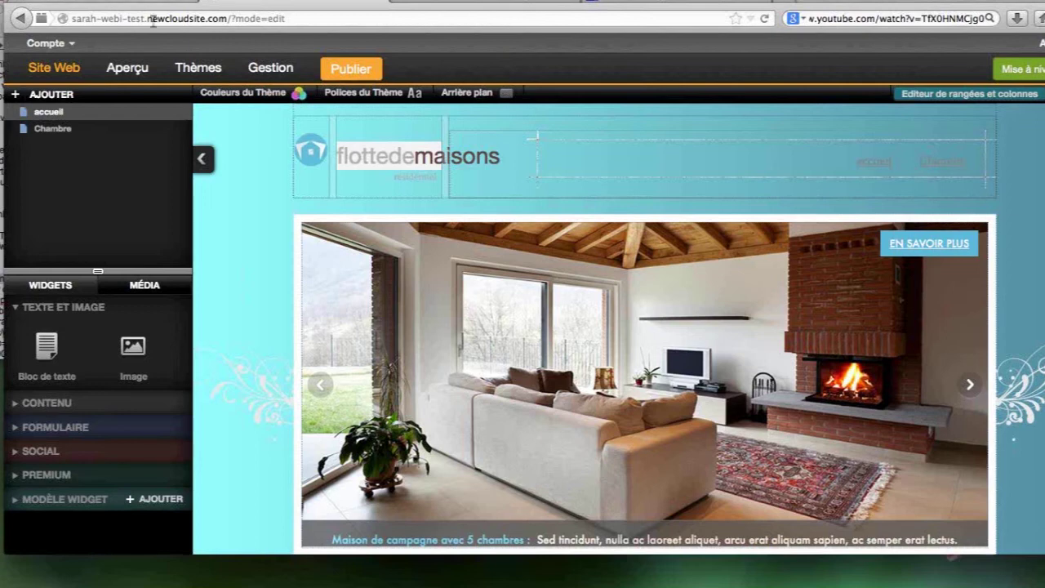
Examine the files and images stored in the media library, and return to the widget list
click(131, 290)
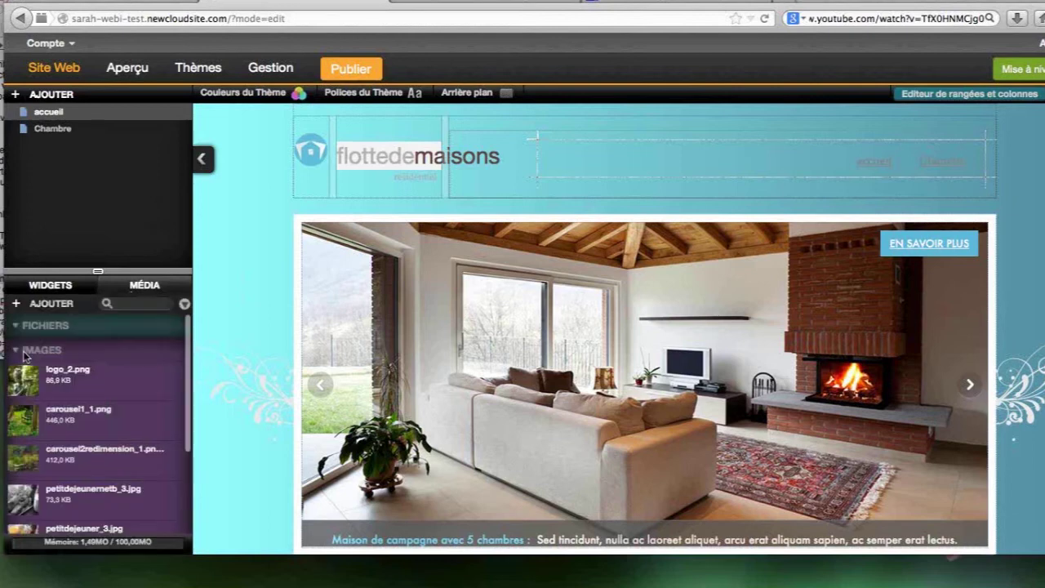
click(16, 326)
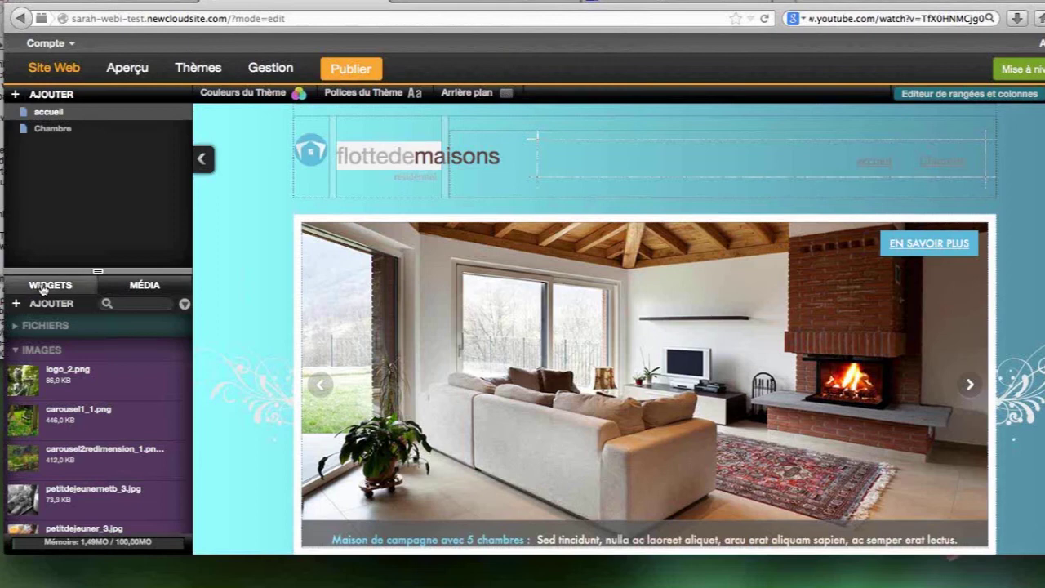
click(44, 282)
drag(166, 334, 184, 292)
click(159, 285)
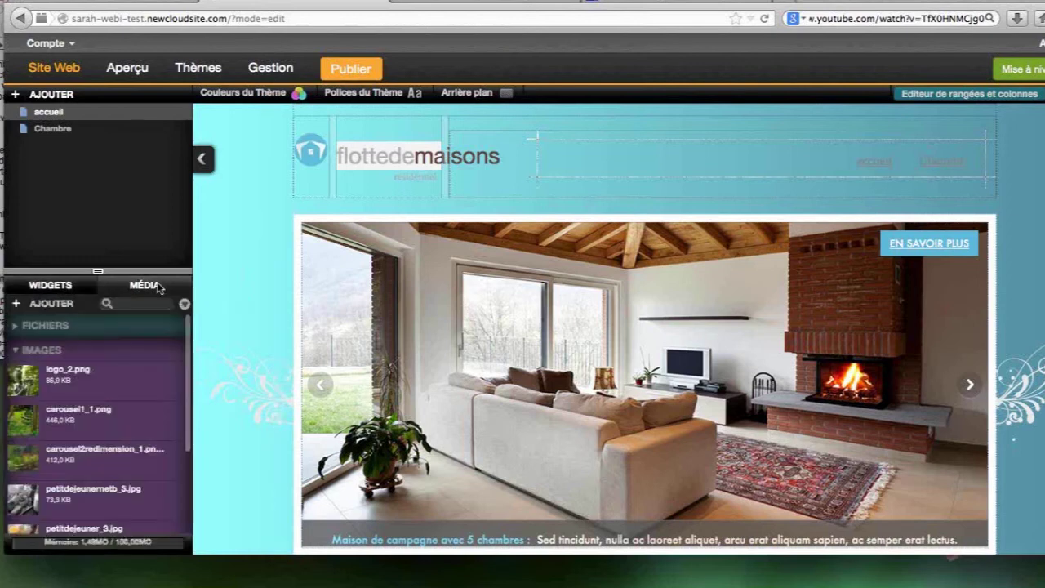
click(57, 288)
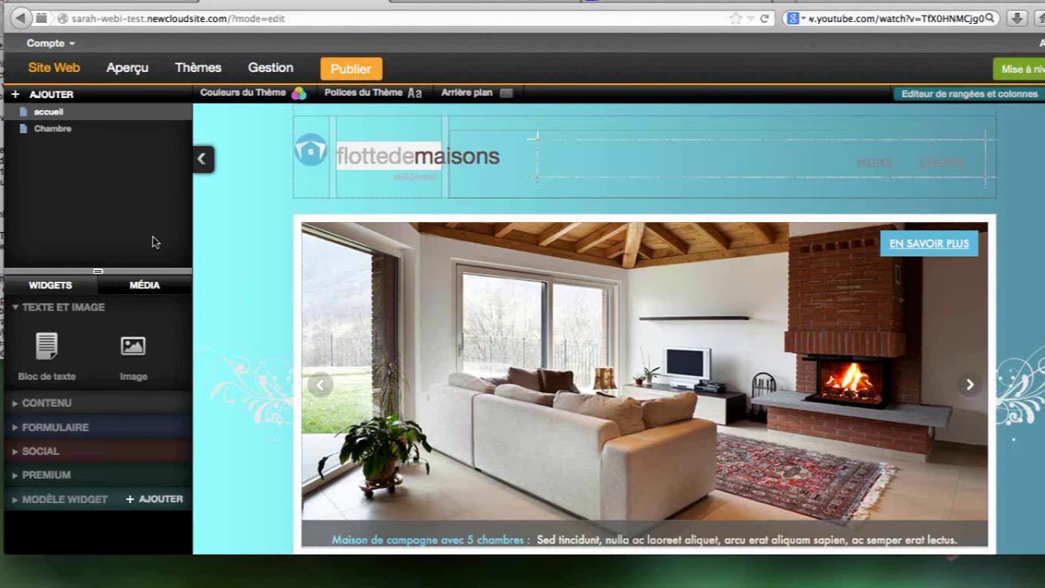
mouse_move(304, 115)
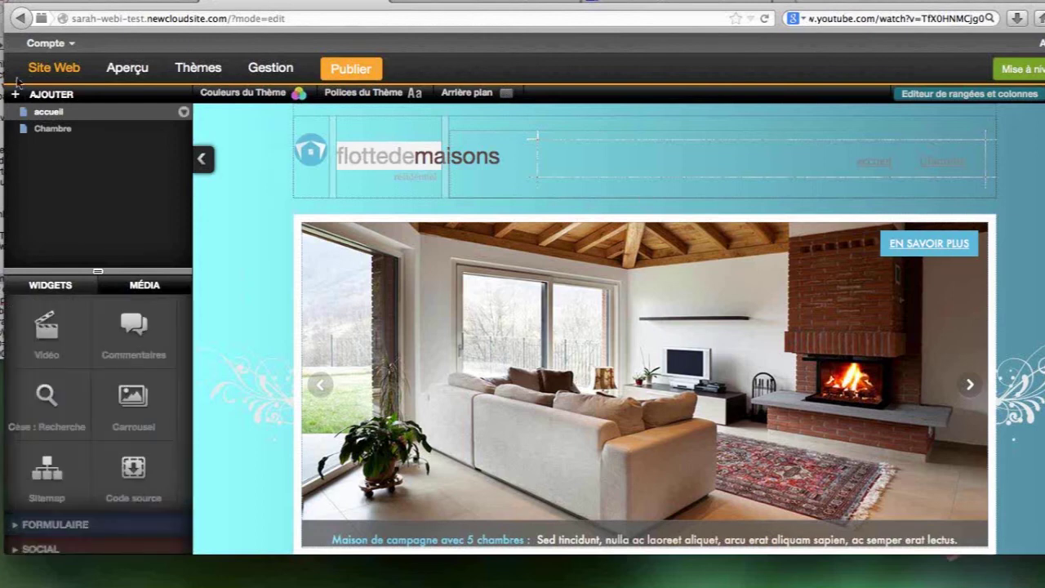
Open the Chambre page, preview it as a visitor would see it, and return to editing
click(52, 130)
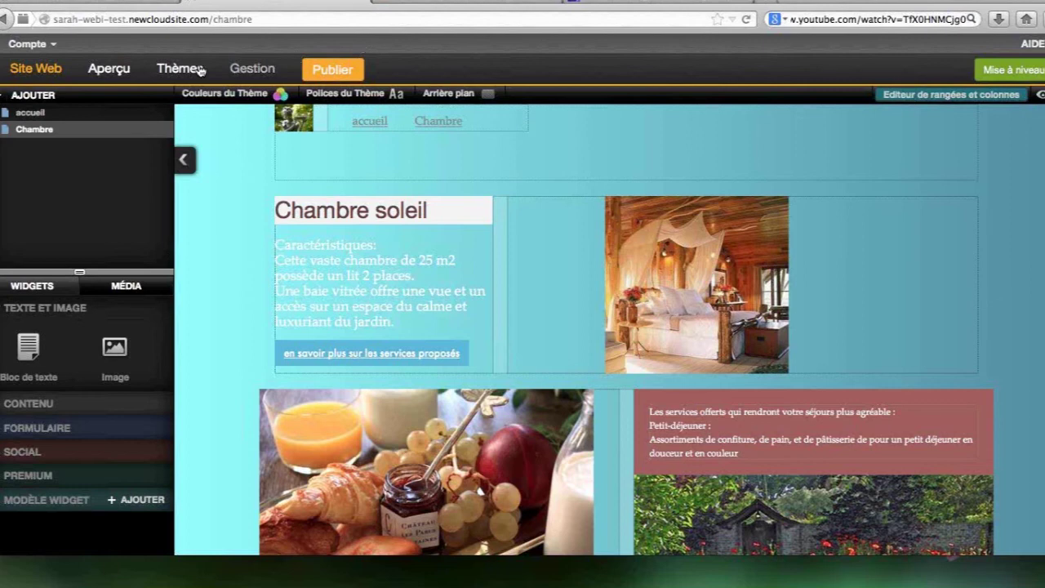
click(105, 70)
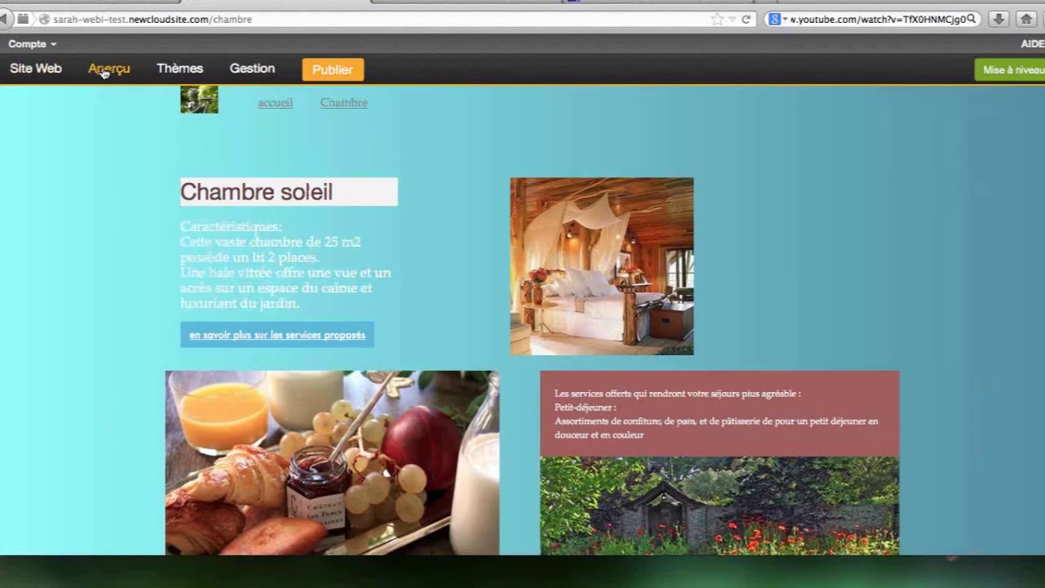
click(33, 71)
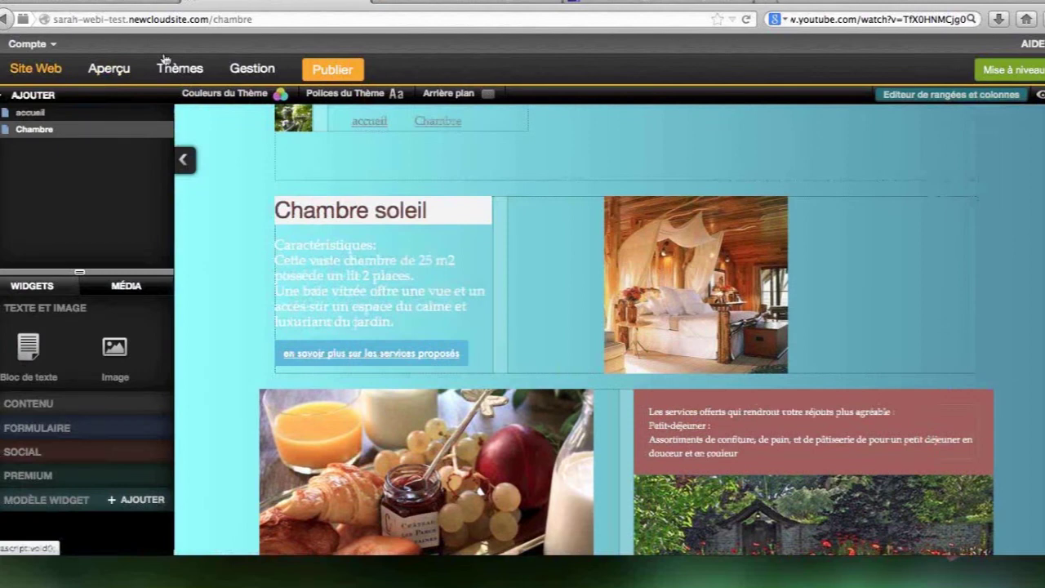